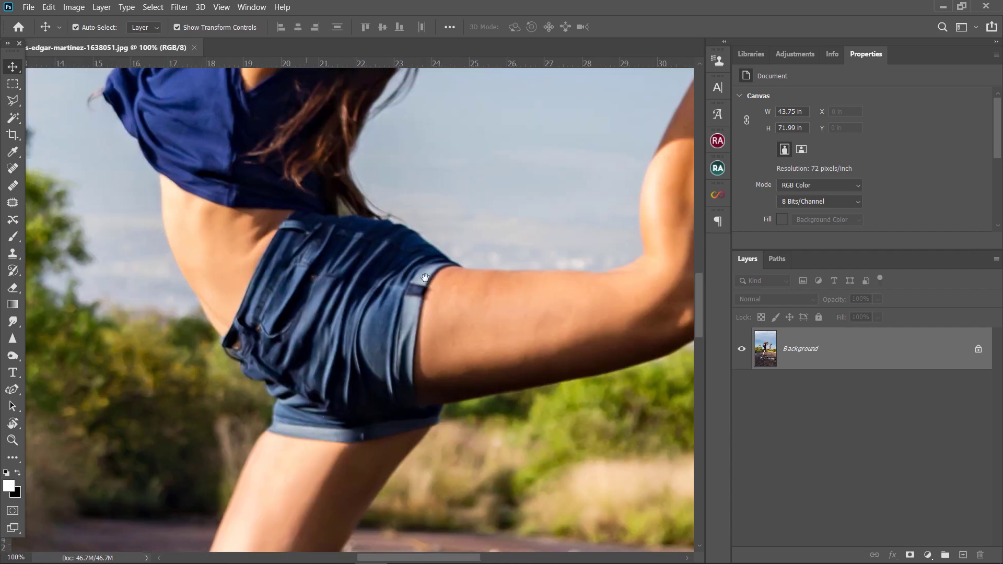
# Pan the view onto the dancer's lower leg and shoe in close-up
pyautogui.moveTo(425, 277); pyautogui.dragTo(568, 157)
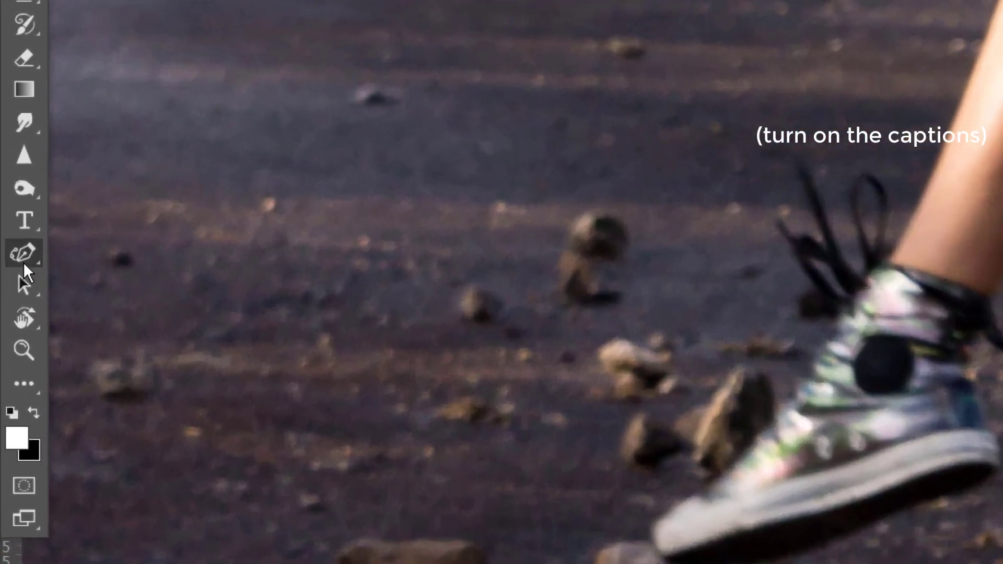
# Start a Pen Tool path at the shoe's toe, anchoring along its edge
pyautogui.click(13, 389)
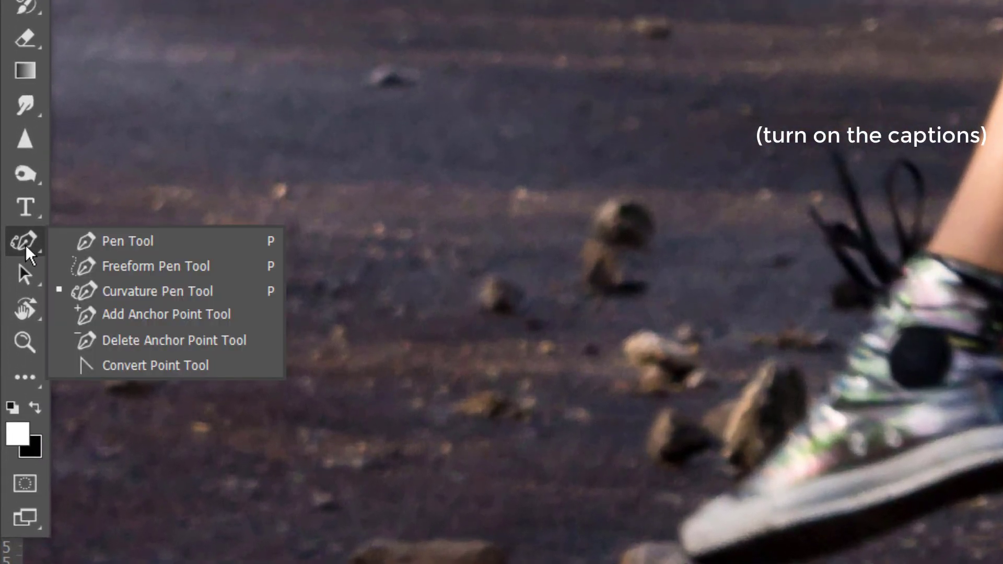
pyautogui.hotkey('ctrl', '+')
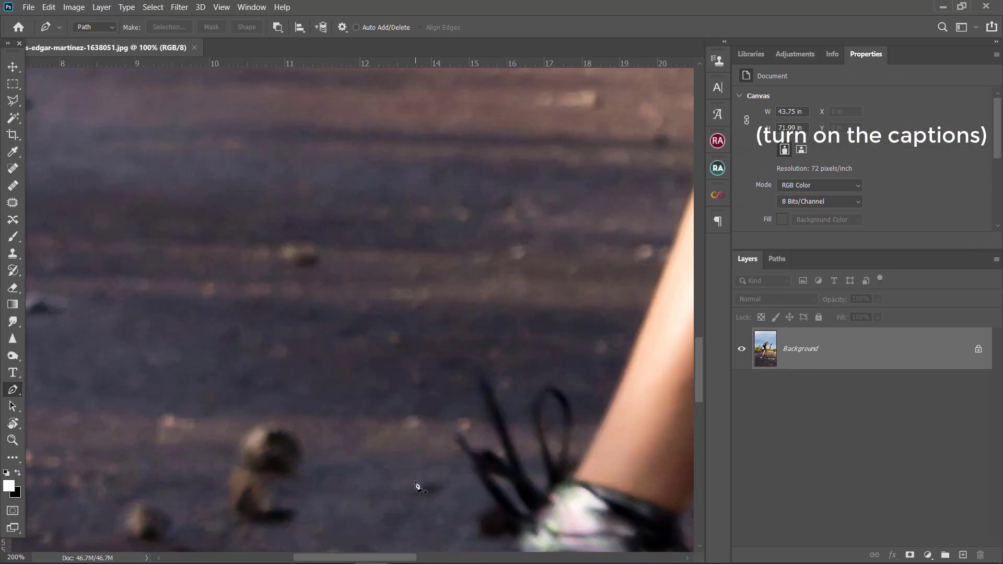
pyautogui.moveTo(410, 476); pyautogui.dragTo(349, 193)
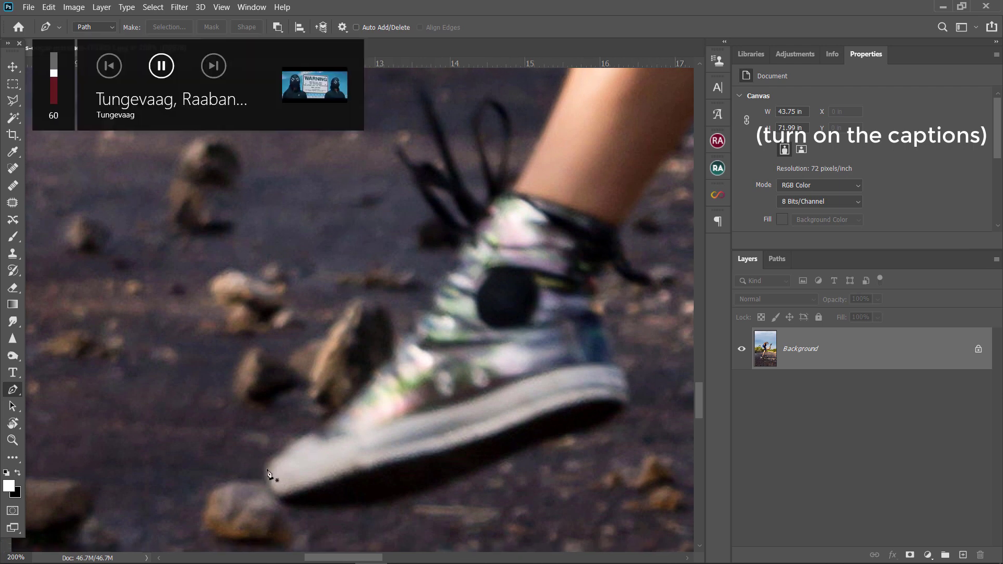
pyautogui.moveTo(304, 440); pyautogui.dragTo(331, 418)
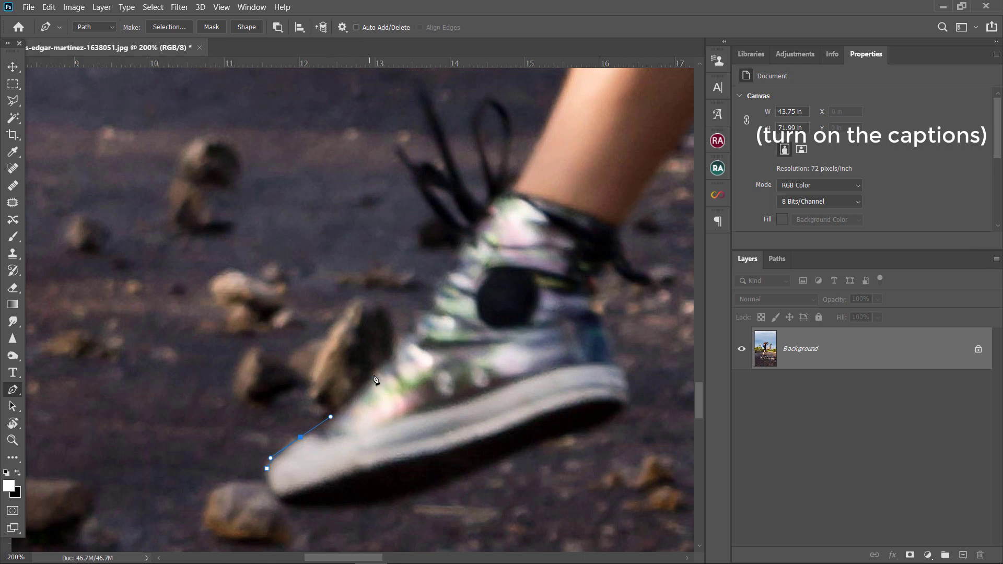
pyautogui.moveTo(382, 364); pyautogui.dragTo(389, 368)
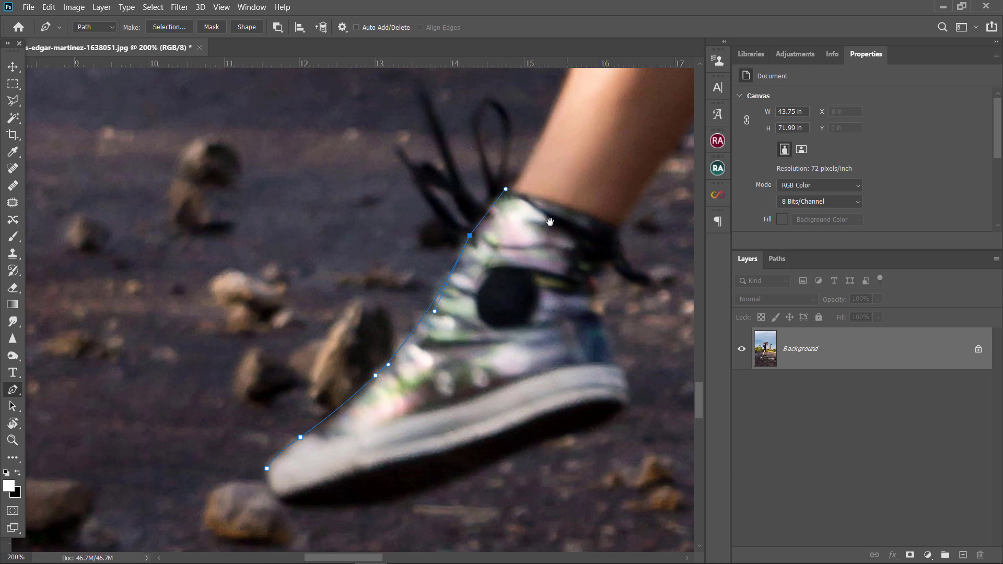
# Continue the path along the shirt edge, hair and face, undoing a stray anchor
pyautogui.moveTo(550, 222); pyautogui.dragTo(430, 474)
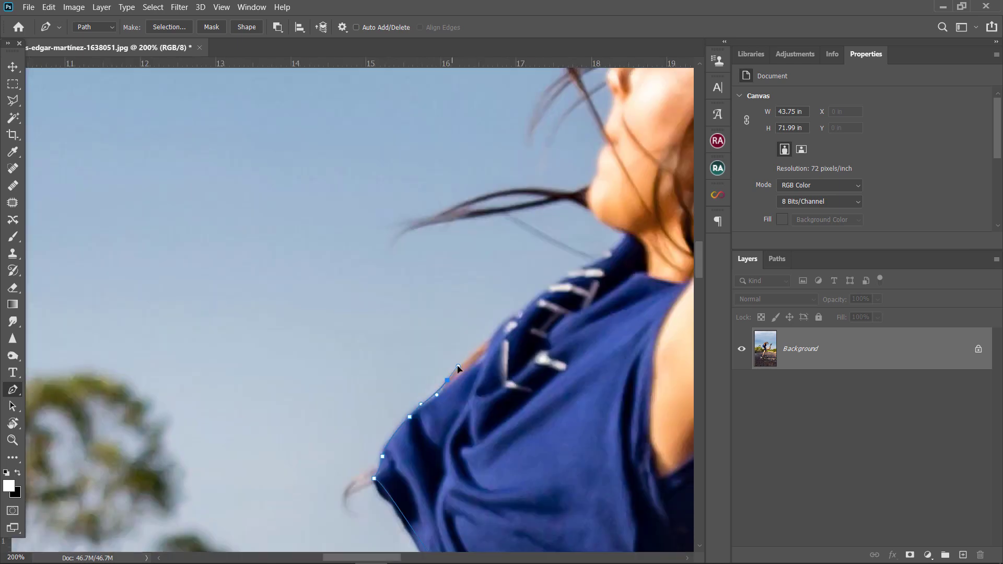
pyautogui.moveTo(587, 301); pyautogui.dragTo(560, 378)
pyautogui.moveTo(575, 330)
pyautogui.mouseDown()
pyautogui.moveTo(590, 327)
pyautogui.moveTo(454, 412)
pyautogui.mouseUp()
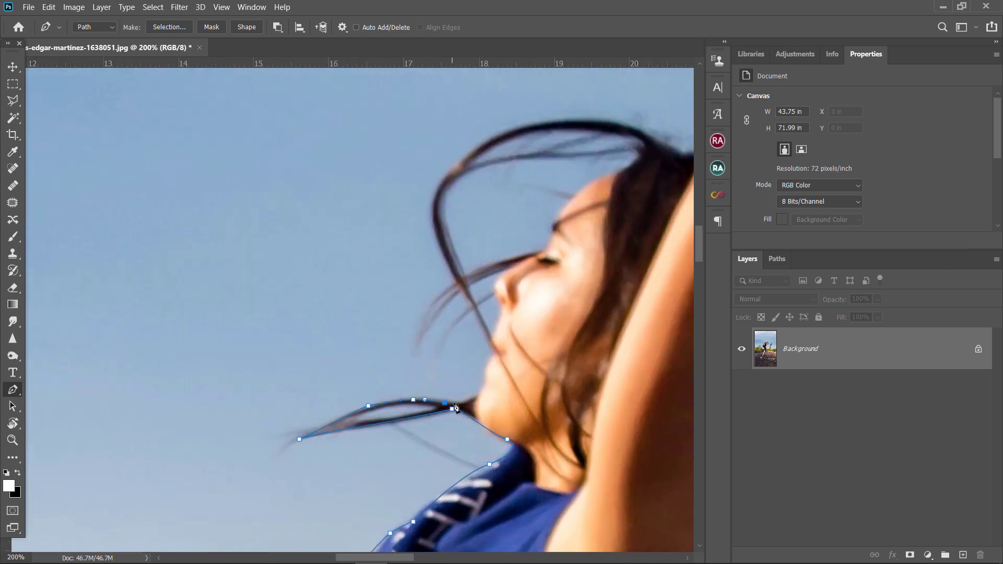
pyautogui.hotkey('ctrl', '+')
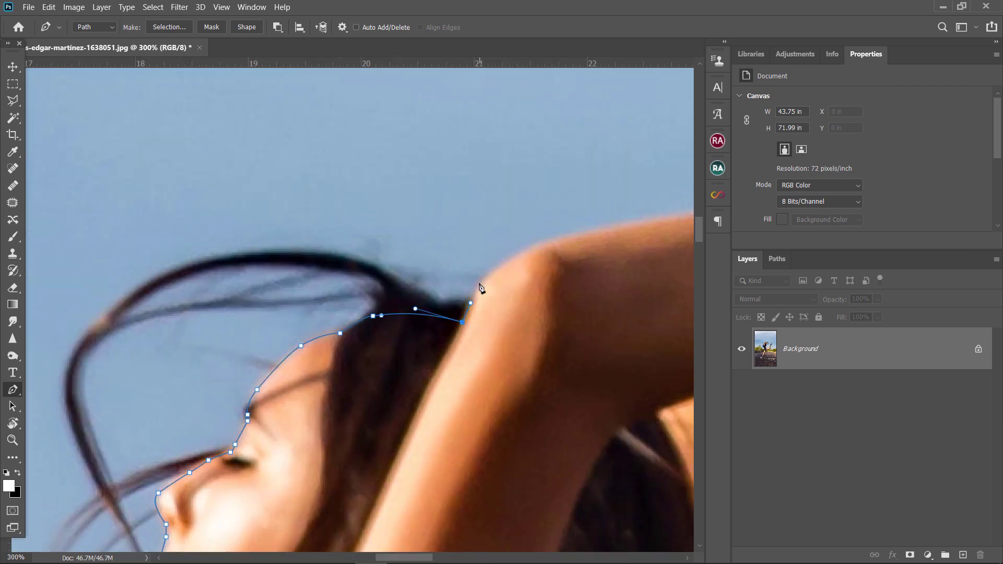
pyautogui.moveTo(537, 250)
pyautogui.mouseDown()
pyautogui.moveTo(649, 239)
pyautogui.moveTo(664, 229)
pyautogui.mouseUp()
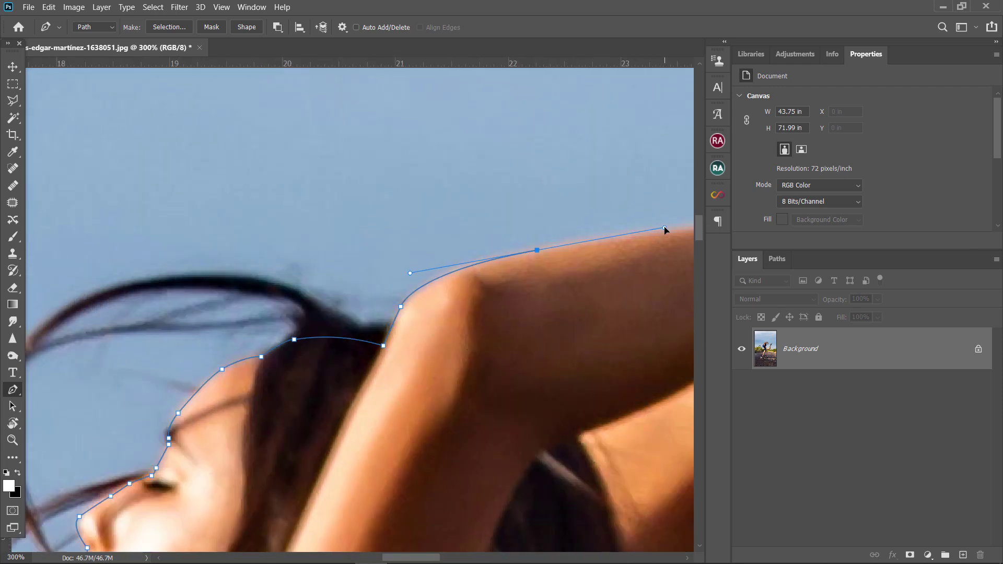
pyautogui.hotkey('ctrl', 'z')
pyautogui.moveTo(448, 273); pyautogui.dragTo(482, 264)
# Add anchors along the arm's top edge and around the fingers
pyautogui.click(541, 250)
pyautogui.click(425, 227)
pyautogui.click(459, 226)
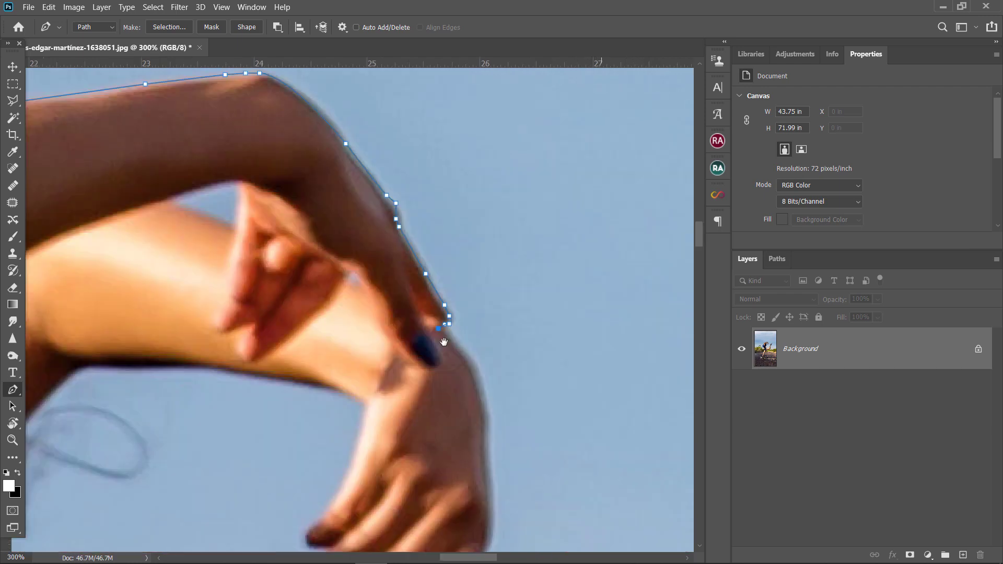
pyautogui.click(330, 392)
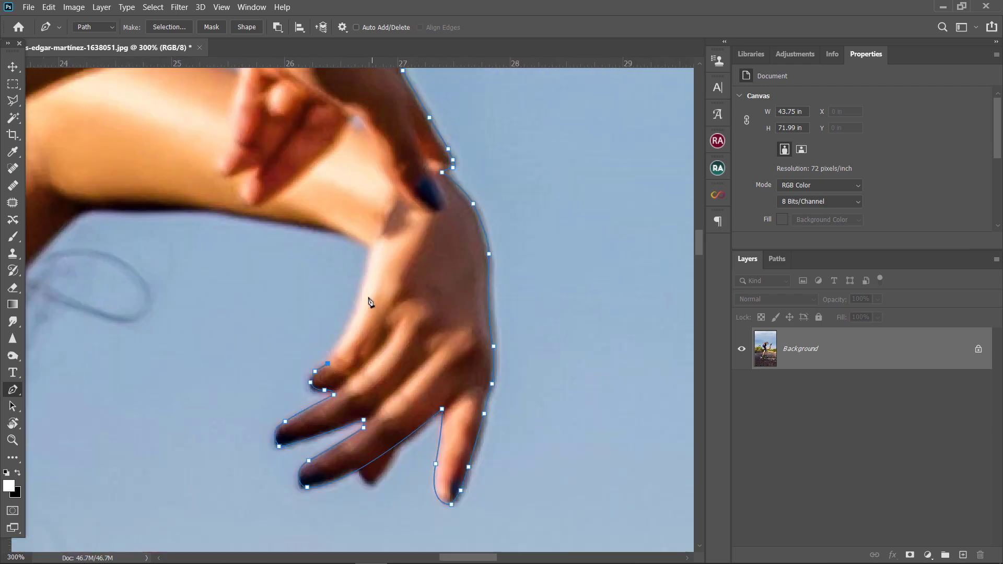
pyautogui.moveTo(370, 210); pyautogui.dragTo(592, 294)
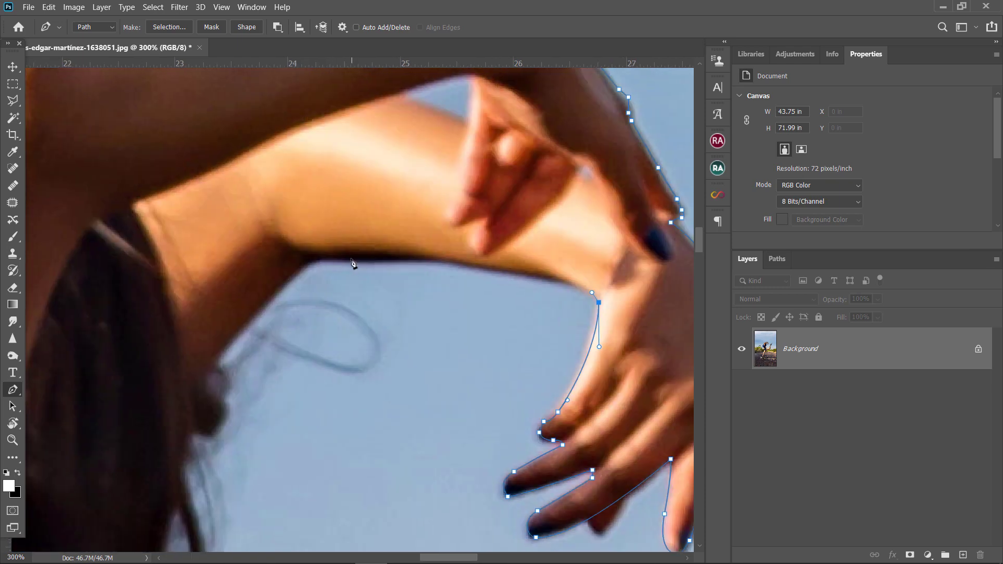
pyautogui.moveTo(353, 303); pyautogui.dragTo(497, 239)
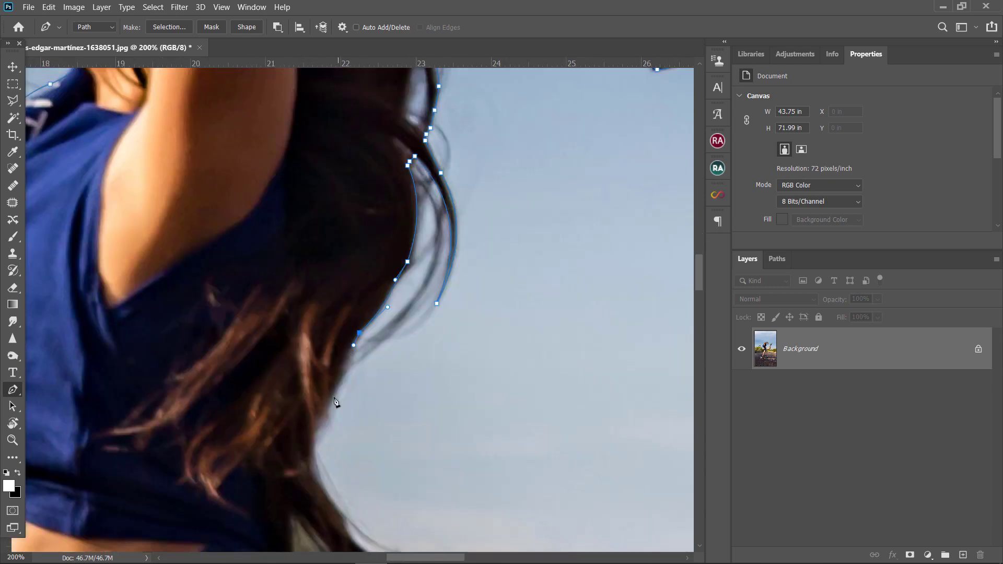
# Trace the hair edge and close the outline along the shoe's sole
pyautogui.moveTo(322, 482); pyautogui.dragTo(302, 289)
pyautogui.moveTo(356, 364); pyautogui.dragTo(383, 376)
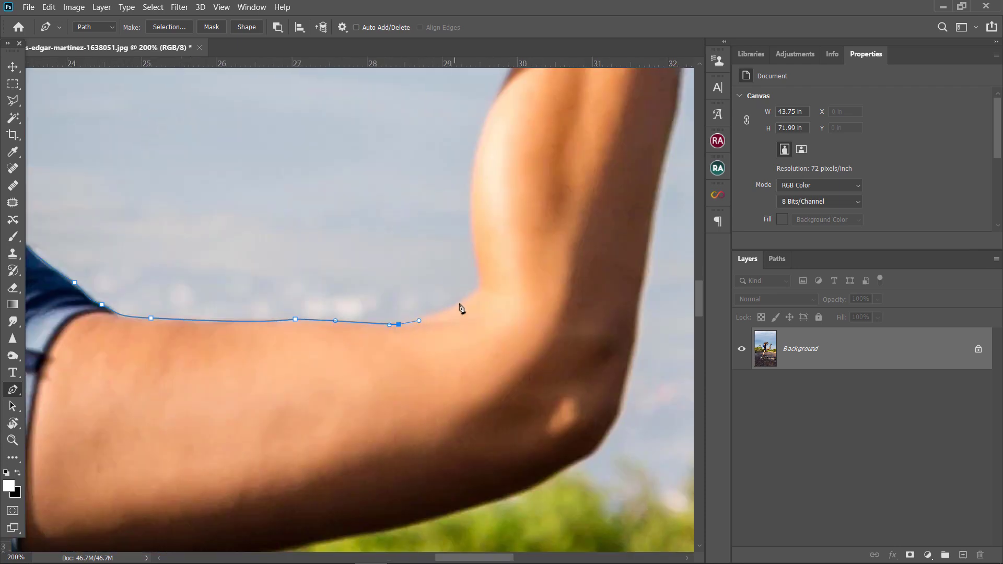
pyautogui.hotkey('ctrl', 'z')
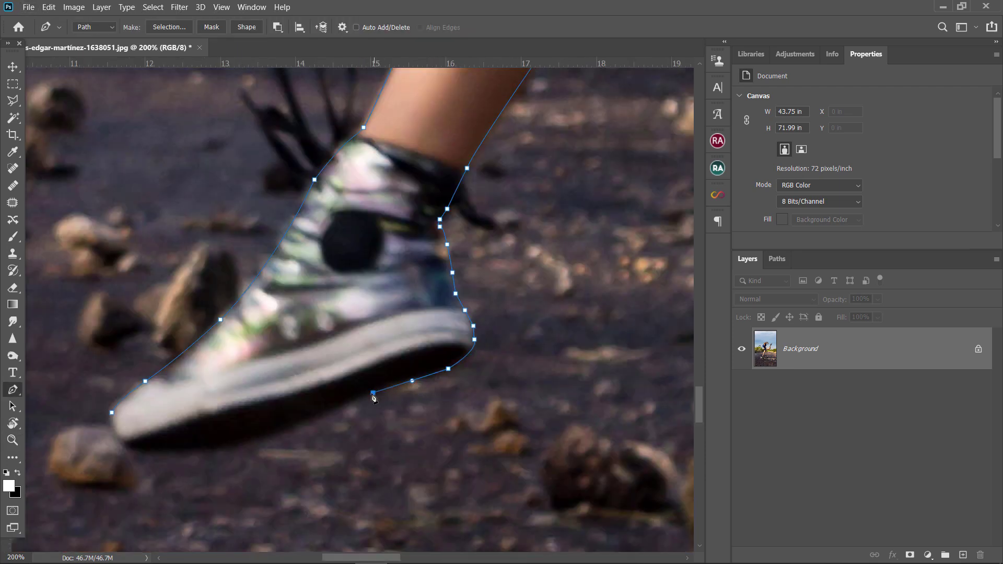
pyautogui.moveTo(301, 420); pyautogui.dragTo(463, 360)
pyautogui.click(463, 361)
pyautogui.moveTo(269, 371); pyautogui.dragTo(176, 372)
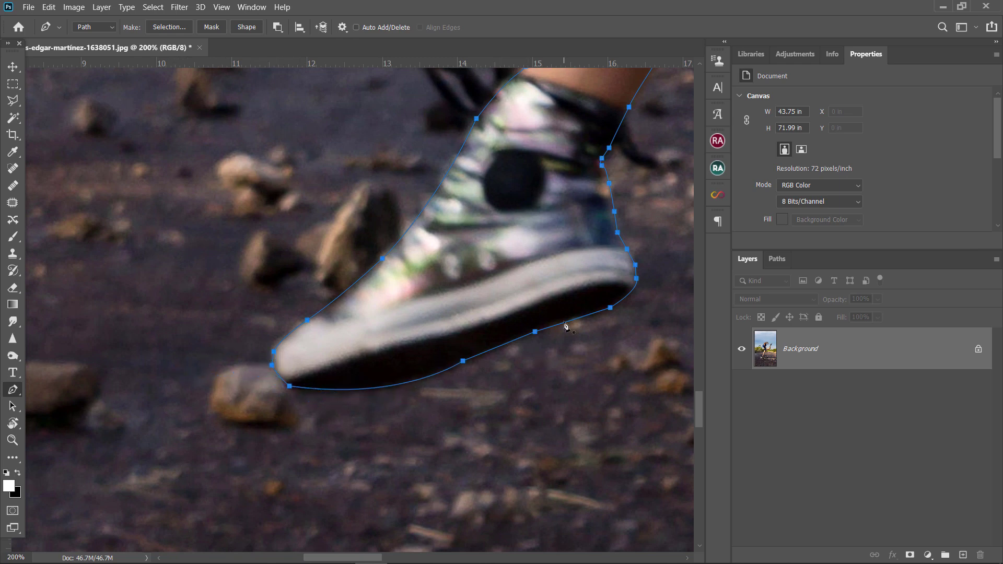
pyautogui.hotkey('ctrl', '-')
pyautogui.hotkey('ctrl', '-')
pyautogui.hotkey('ctrl', '-')
pyautogui.hotkey('ctrl', '-')
pyautogui.hotkey('ctrl', '-')
pyautogui.hotkey('ctrl', '-')
pyautogui.hotkey('ctrl', '-')
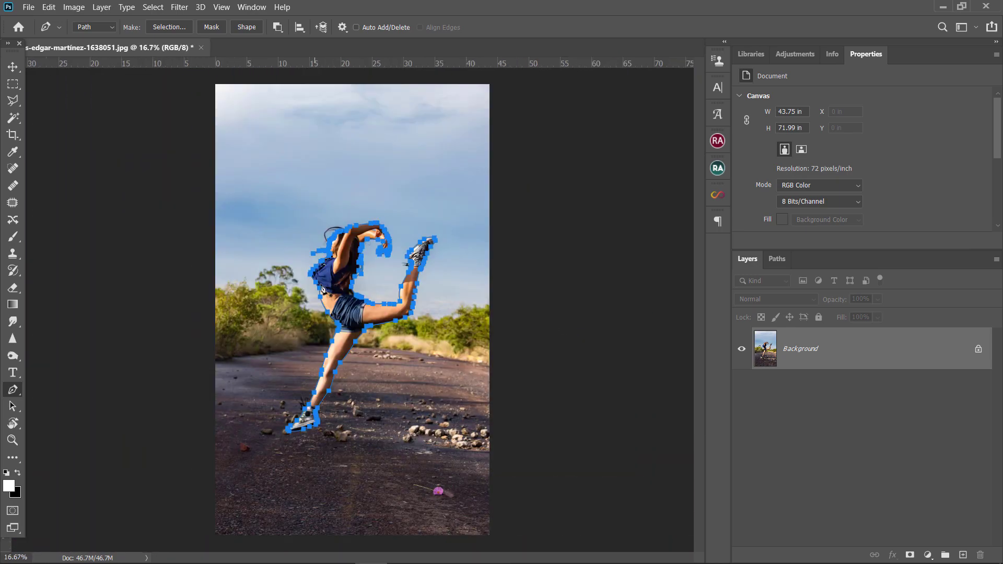
# Convert the path to a selection and mask the photo layer with it
pyautogui.rightClick(330, 284)
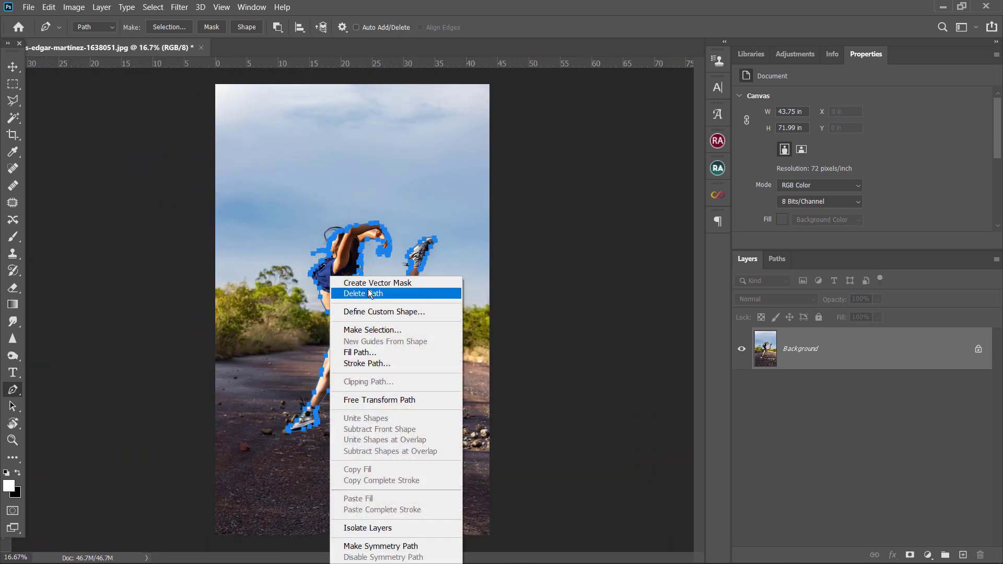
pyautogui.click(378, 329)
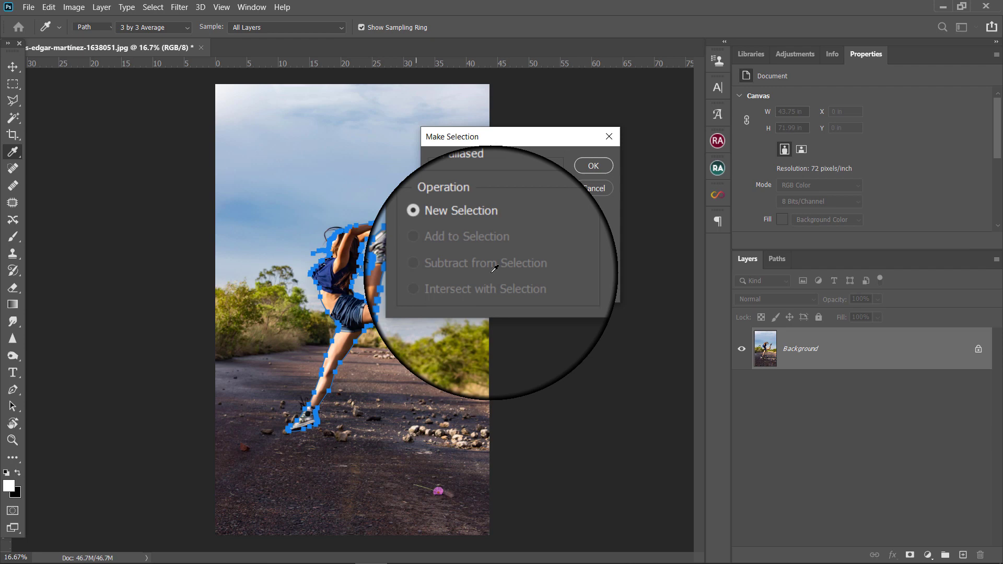
pyautogui.click(609, 164)
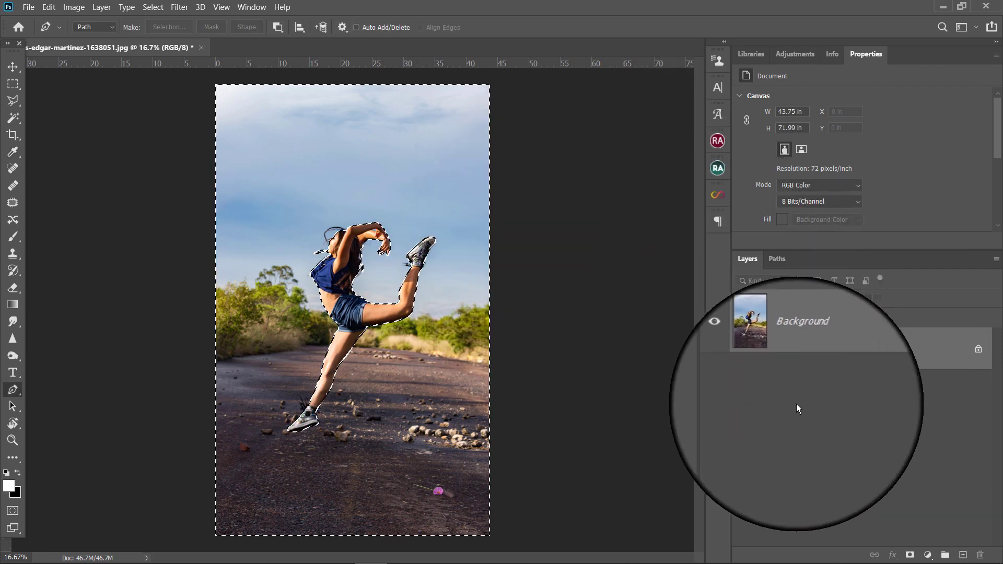
pyautogui.click(909, 555)
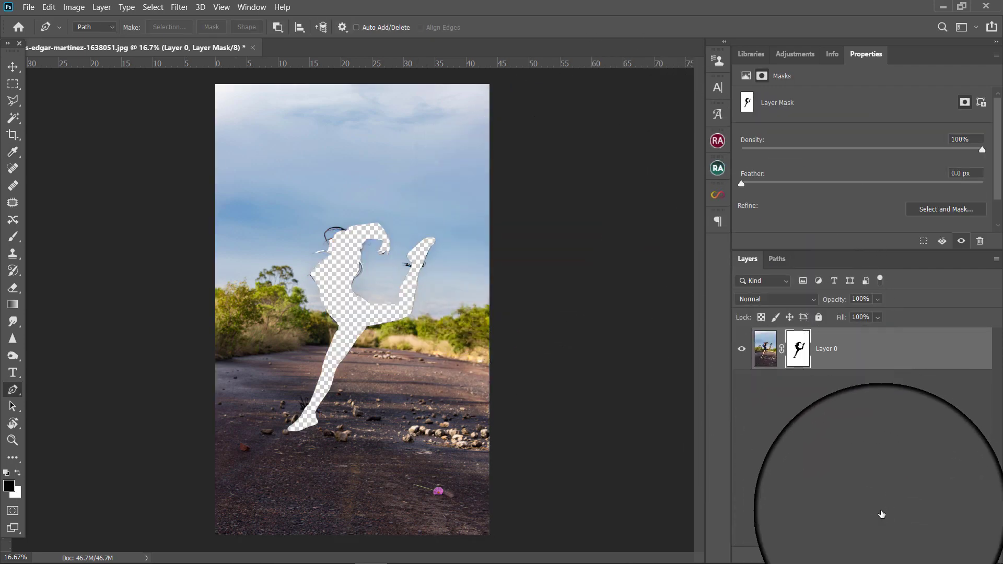
# Duplicate the masked layer, invert the copy's mask, and hide Layer 0
pyautogui.hotkey('ctrl', 'j')
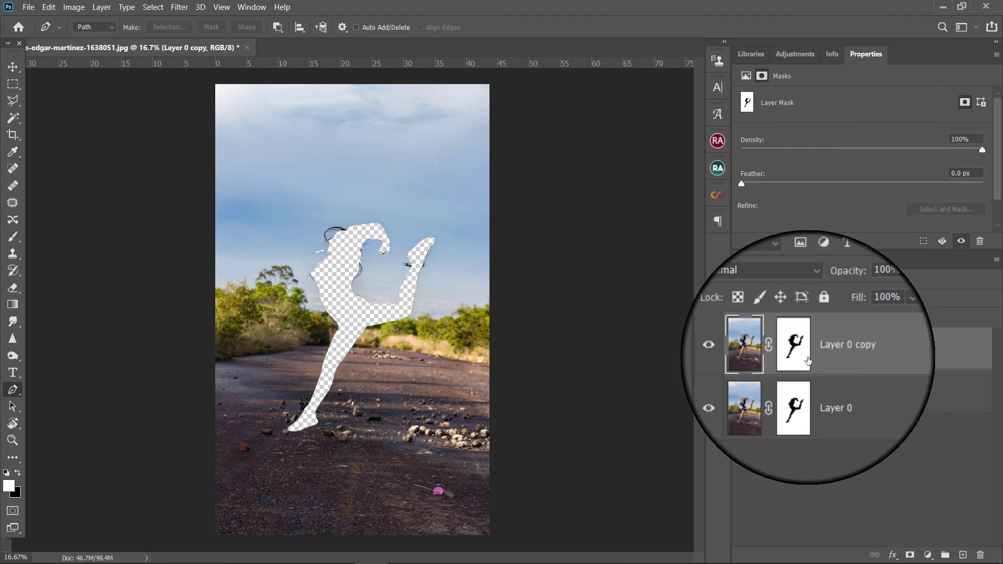
pyautogui.click(808, 359)
pyautogui.hotkey('ctrl', 'i')
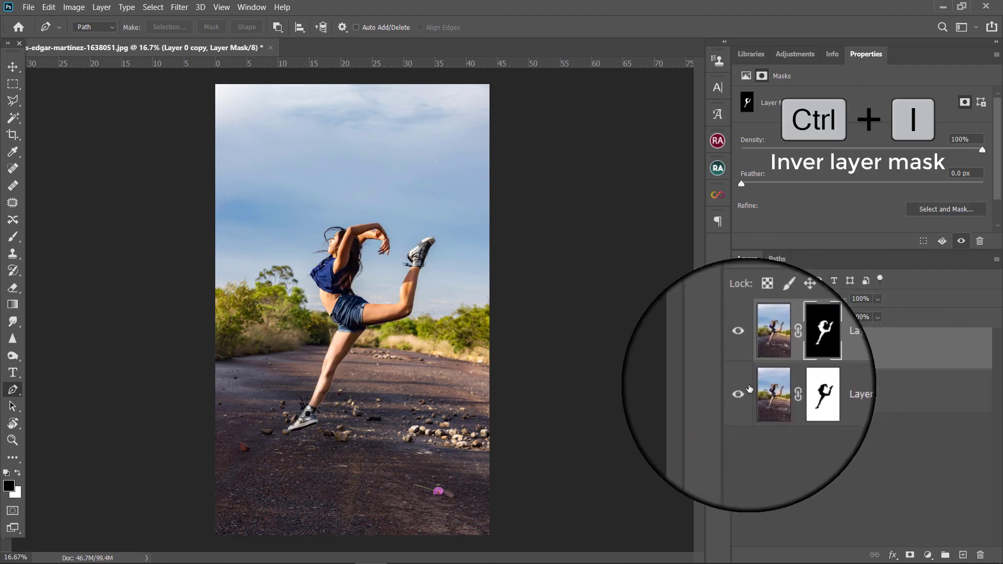
pyautogui.click(741, 390)
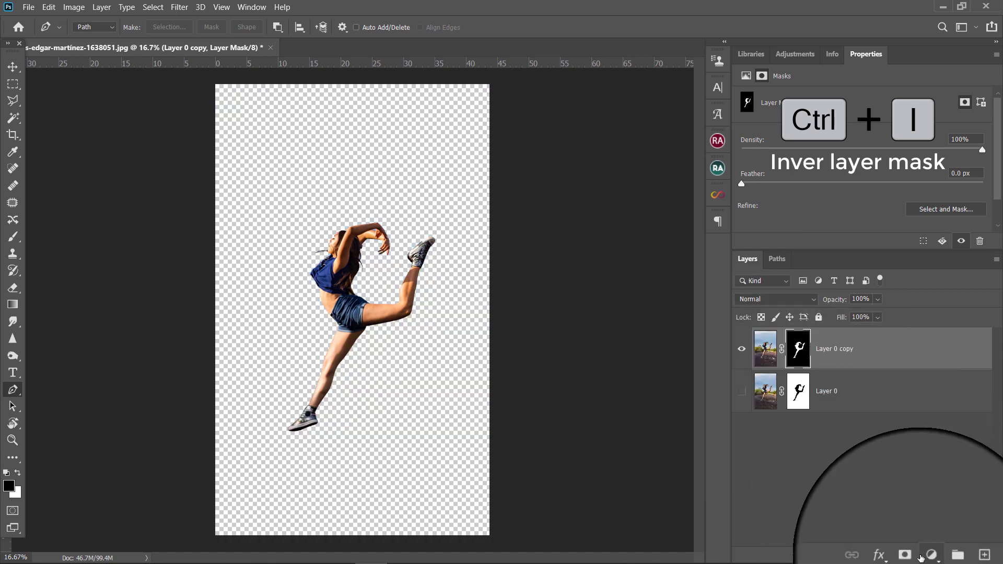
# Add a black 000000 Solid Color fill layer beneath Layer 0 copy
pyautogui.click(927, 555)
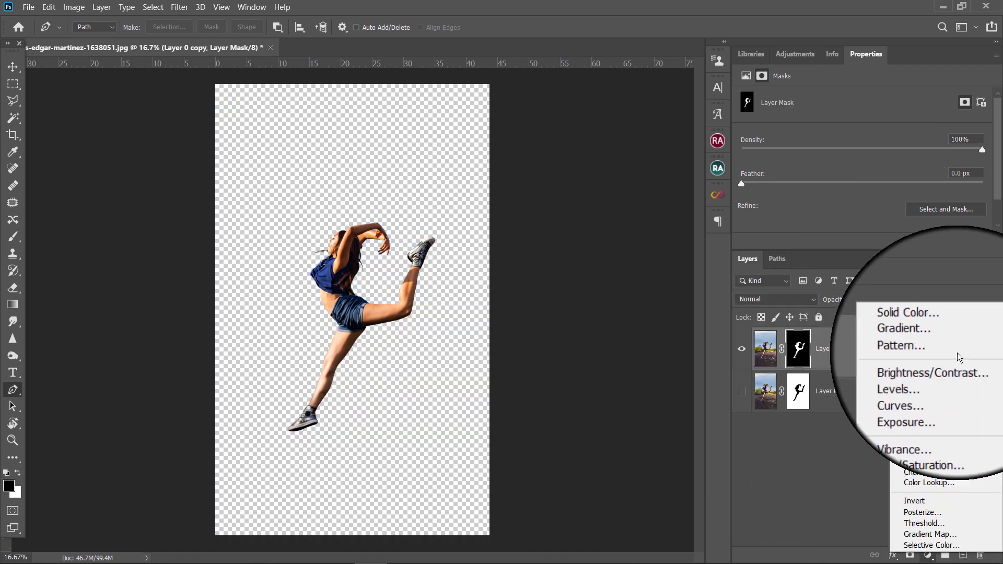
pyautogui.click(925, 326)
pyautogui.click(783, 357)
pyautogui.write('000000')
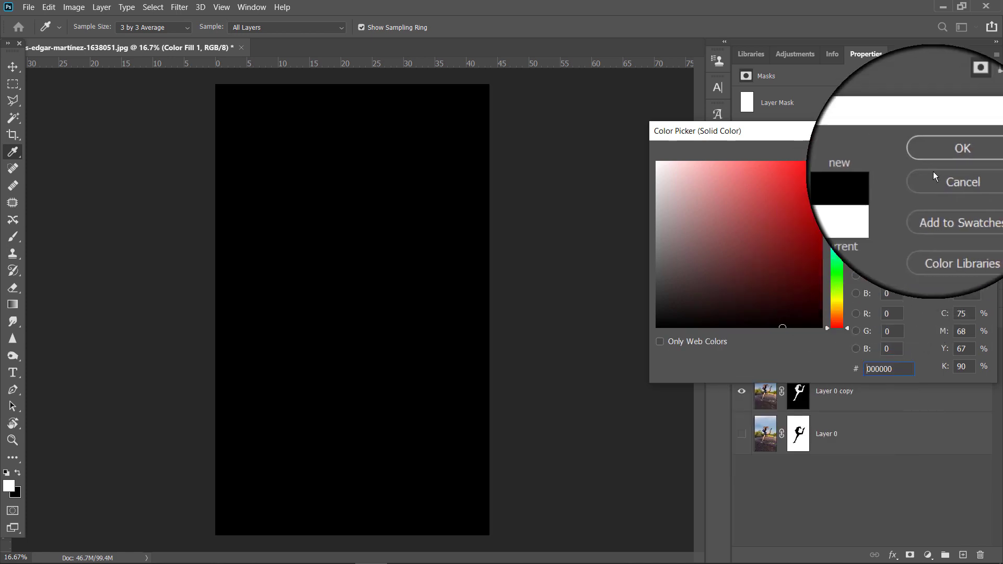
pyautogui.click(952, 156)
pyautogui.moveTo(836, 329); pyautogui.dragTo(849, 366)
pyautogui.click(849, 334)
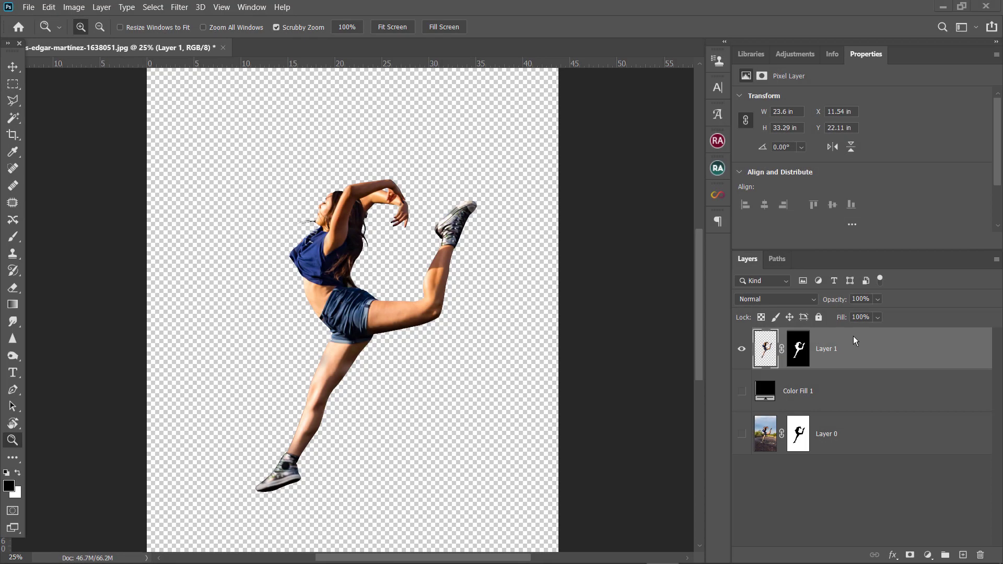
# Duplicate the cut-out dancer layer and convert the copy to a smart object
pyautogui.press('j')
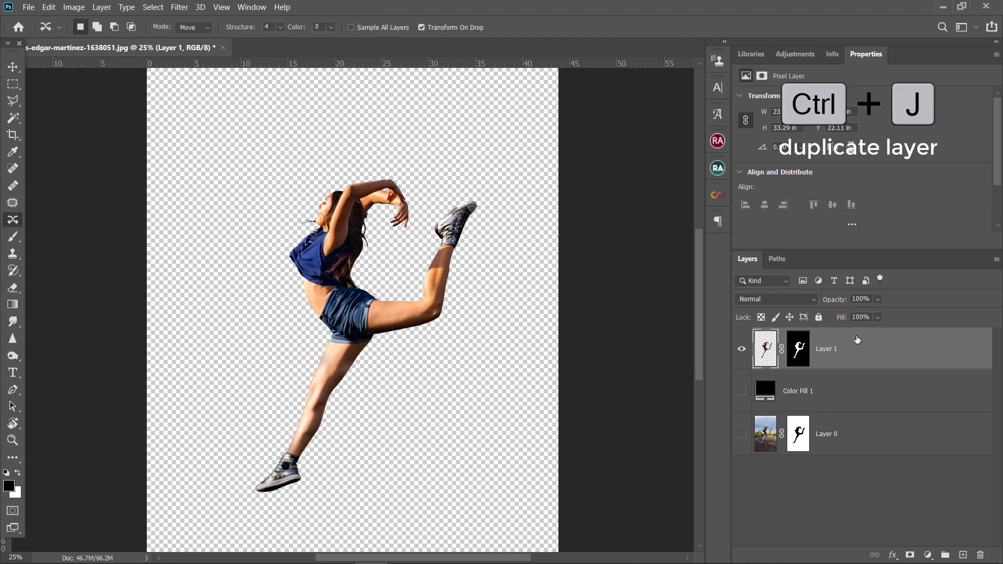
pyautogui.hotkey('ctrl', 'j')
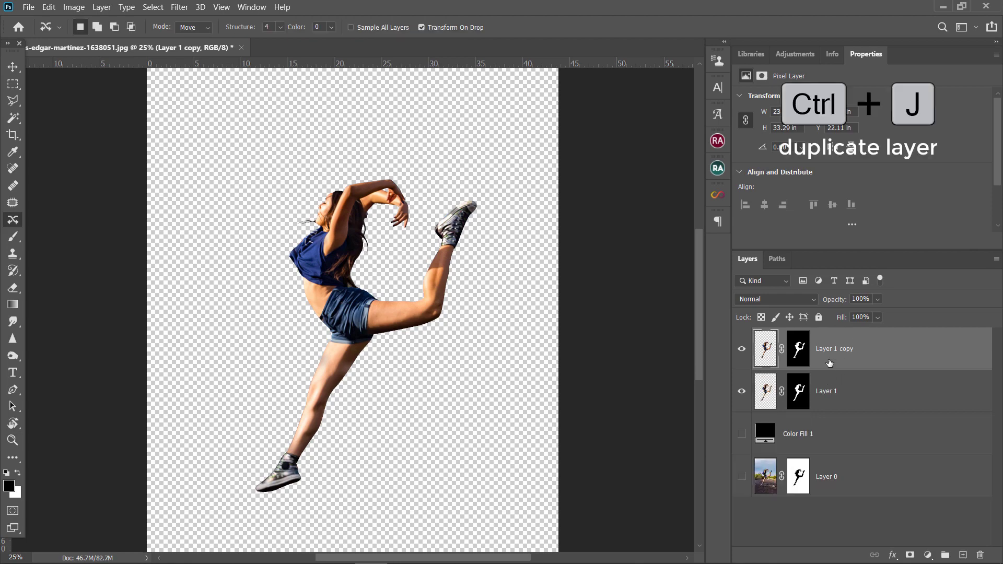
pyautogui.rightClick(829, 362)
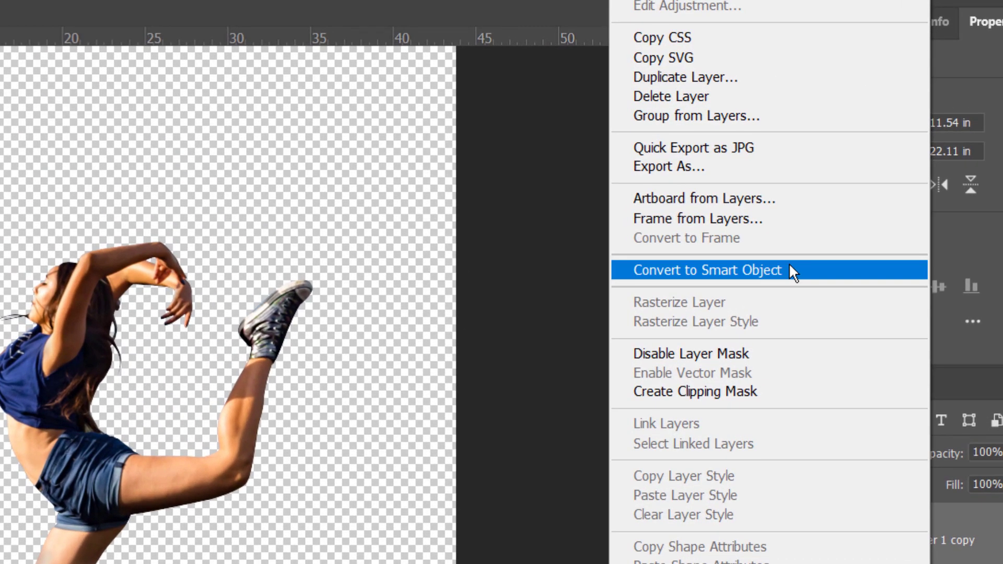
pyautogui.click(790, 270)
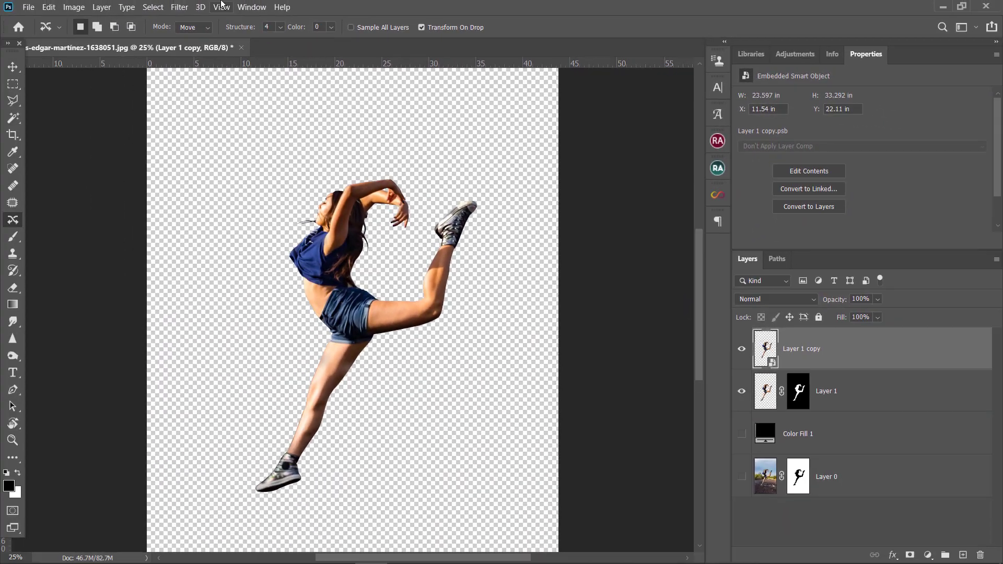
# Apply a Glowing Edges filter with edge width 2 to the smart object
pyautogui.click(184, 3)
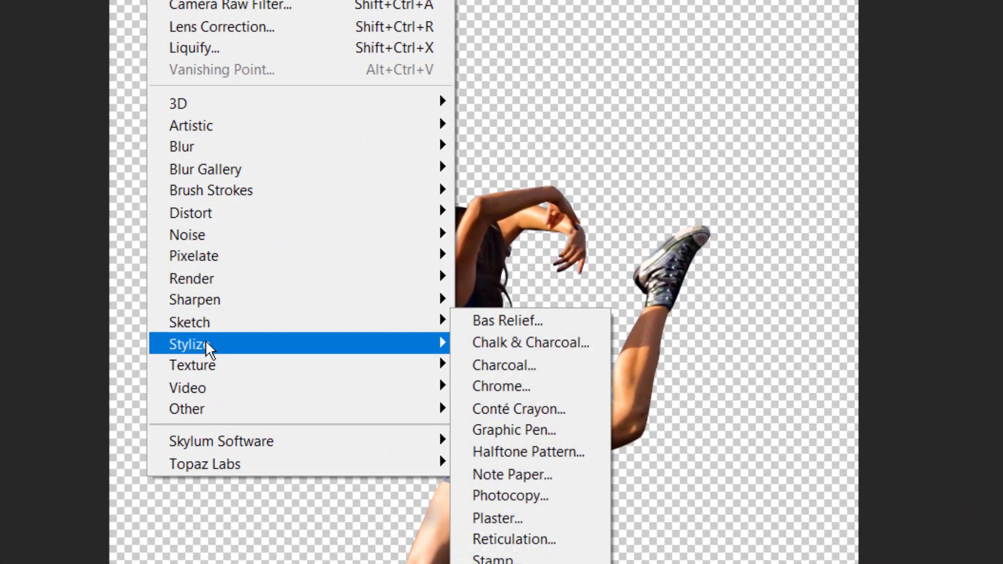
pyautogui.click(543, 430)
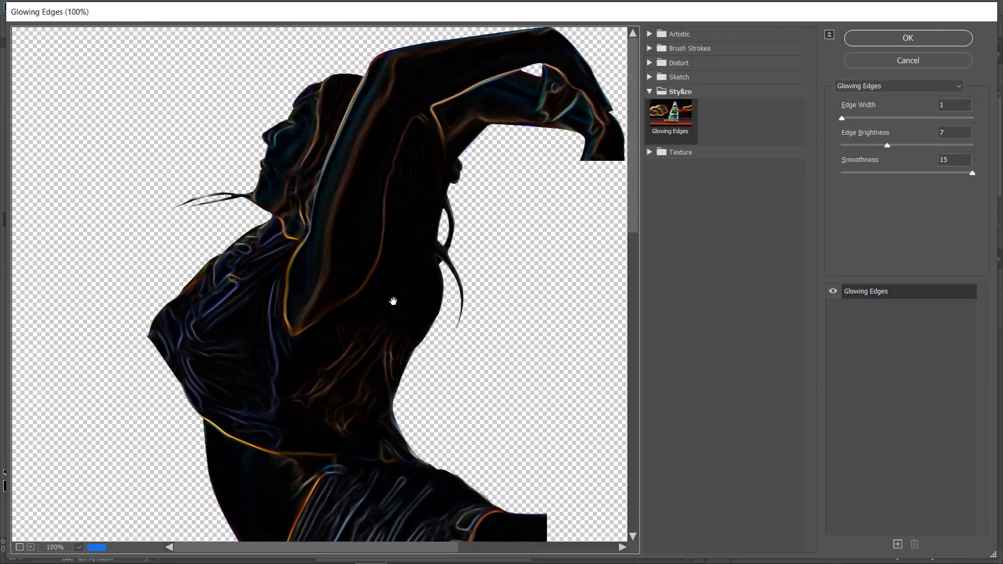
pyautogui.moveTo(393, 301); pyautogui.dragTo(363, 300)
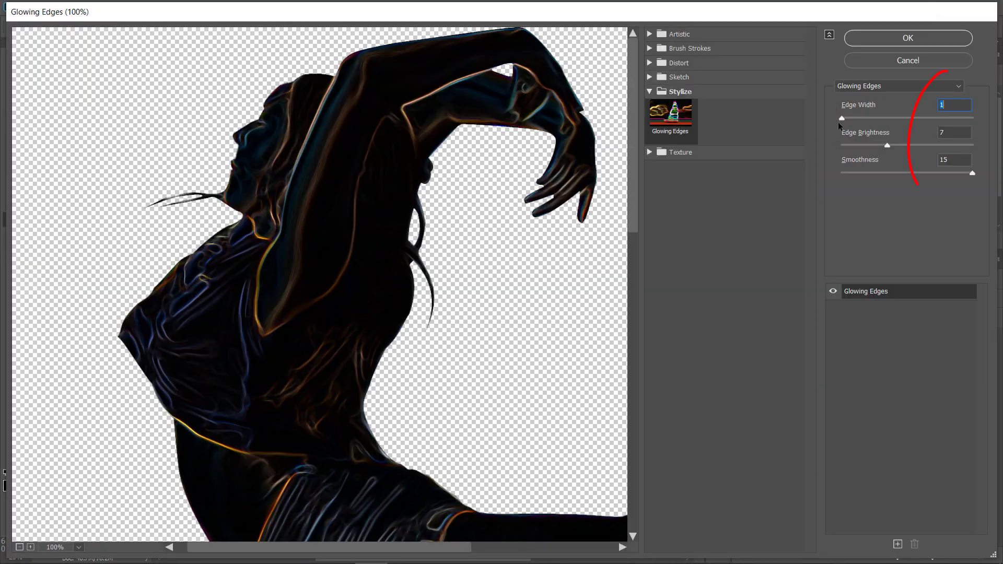
pyautogui.moveTo(844, 121); pyautogui.dragTo(850, 121)
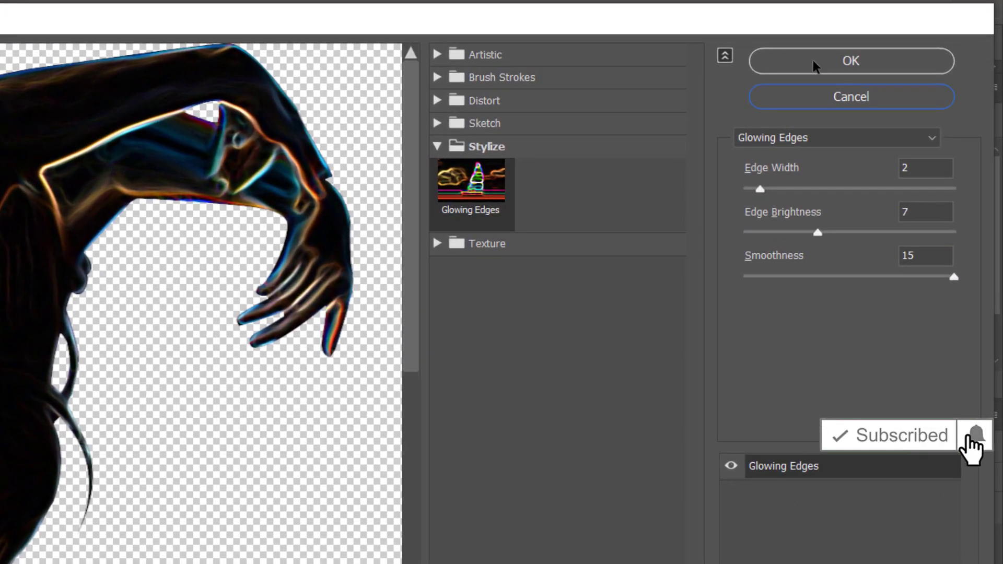
pyautogui.click(813, 61)
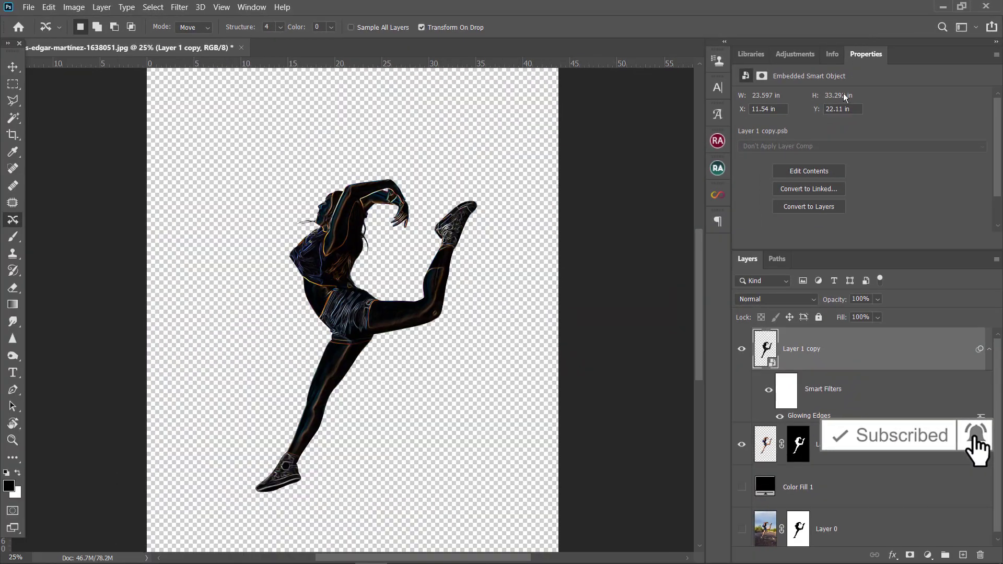
# Show the black fill and desaturate the line art with Hue/Saturation at -100
pyautogui.click(742, 487)
pyautogui.click(50, 6)
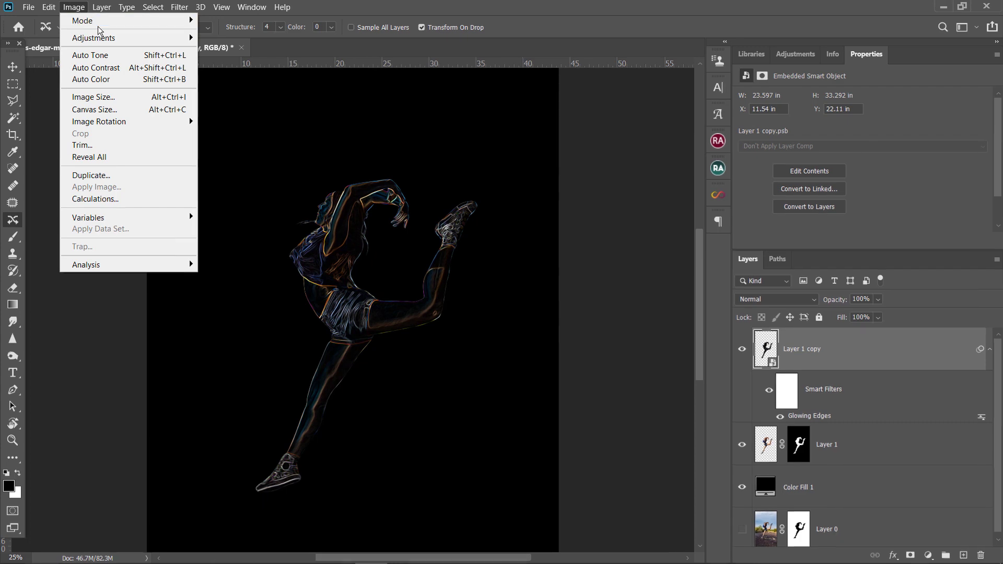
pyautogui.moveTo(93, 38)
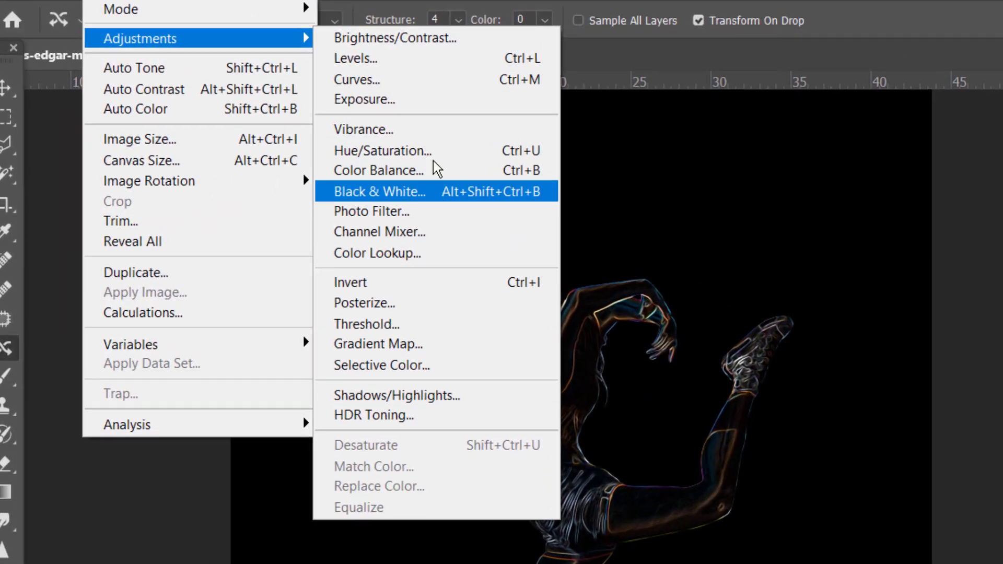
pyautogui.click(429, 133)
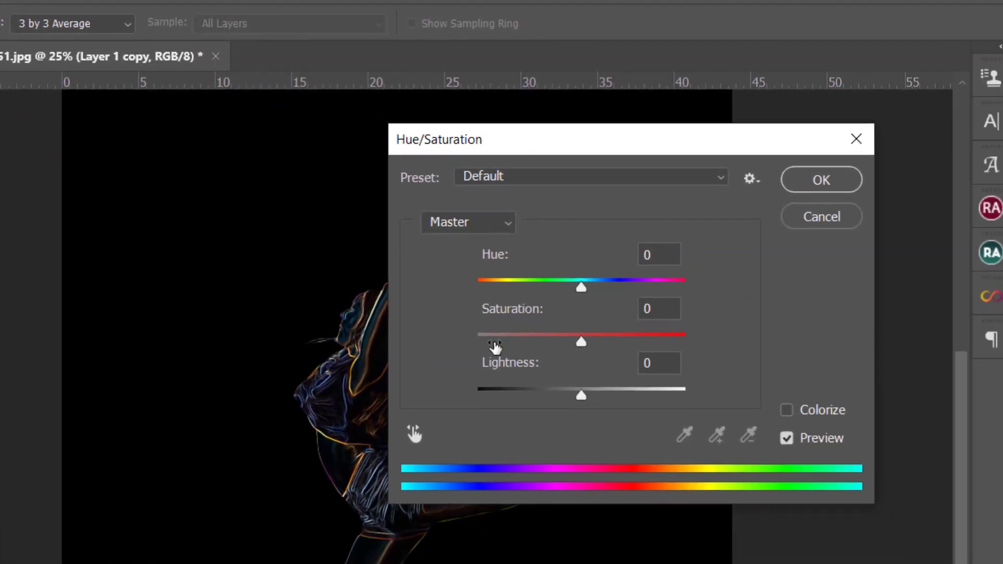
pyautogui.click(494, 345)
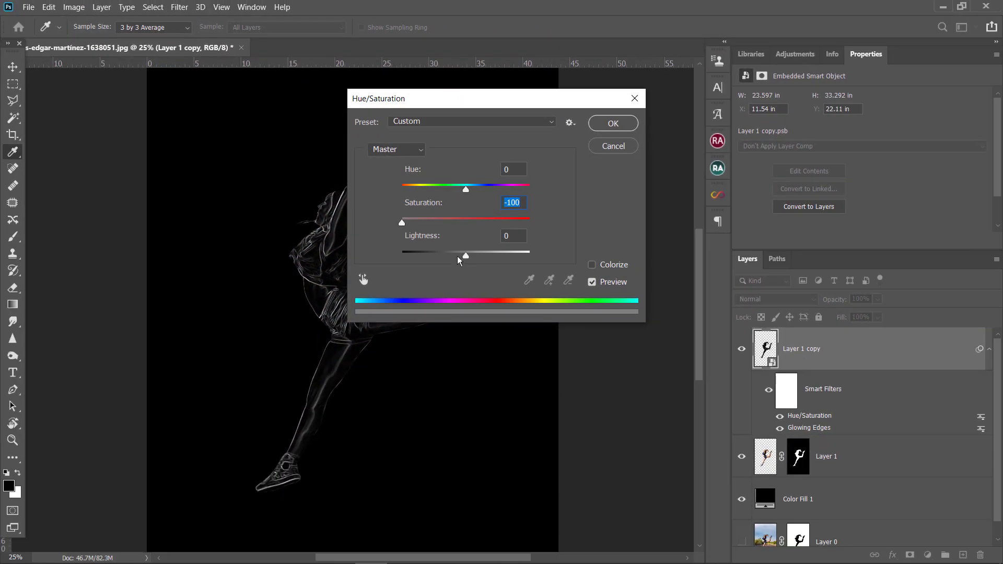
pyautogui.moveTo(656, 252); pyautogui.dragTo(629, 257)
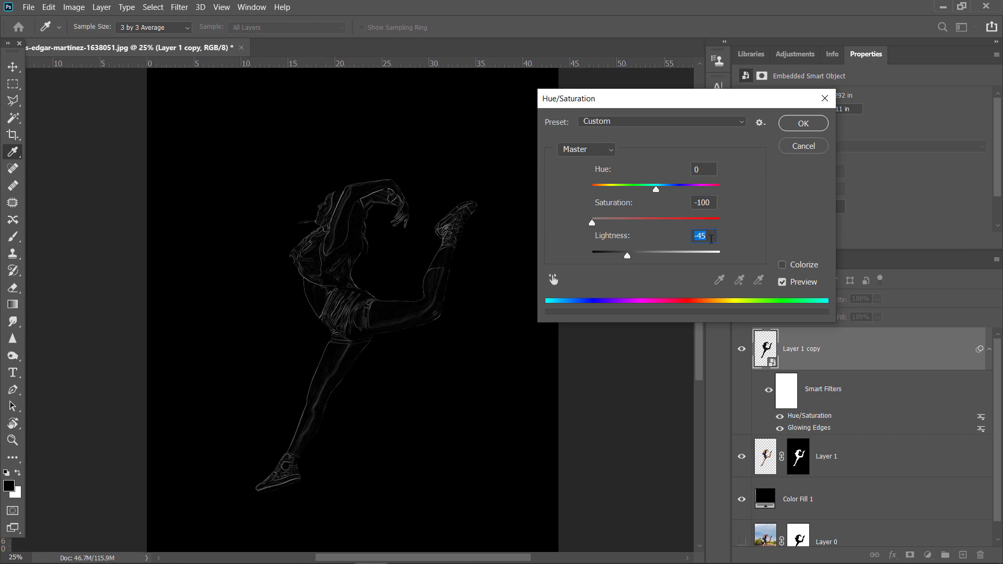
pyautogui.write('0')
pyautogui.click(803, 124)
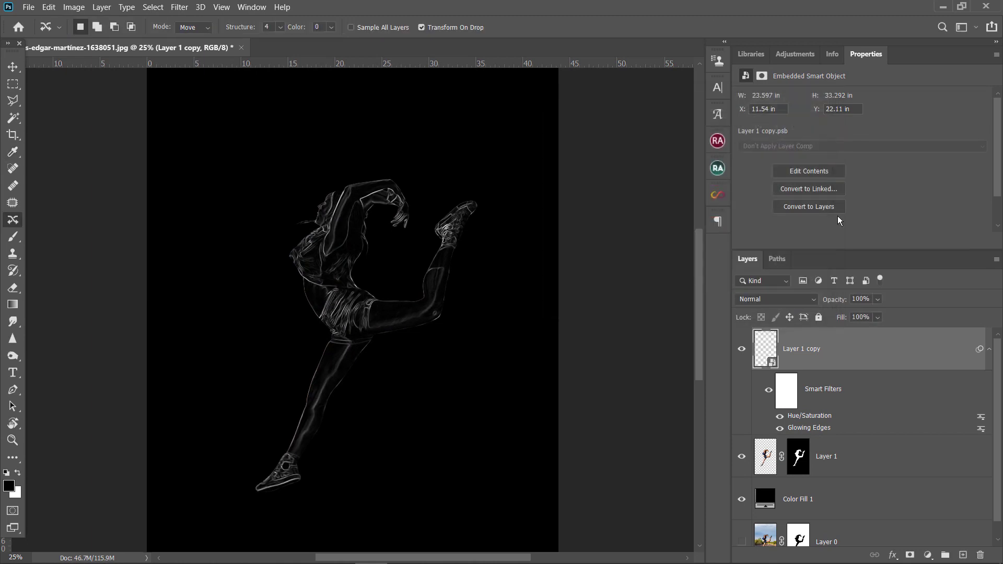
pyautogui.click(928, 555)
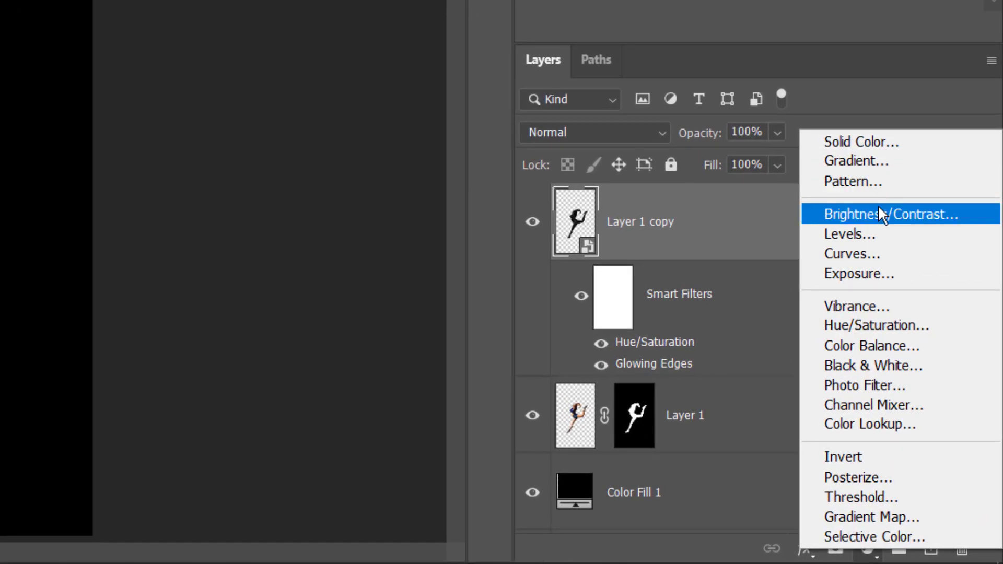
# Lower the line art's brightness to -24 and stamp a trial smoke wisp, then undo it
pyautogui.click(880, 222)
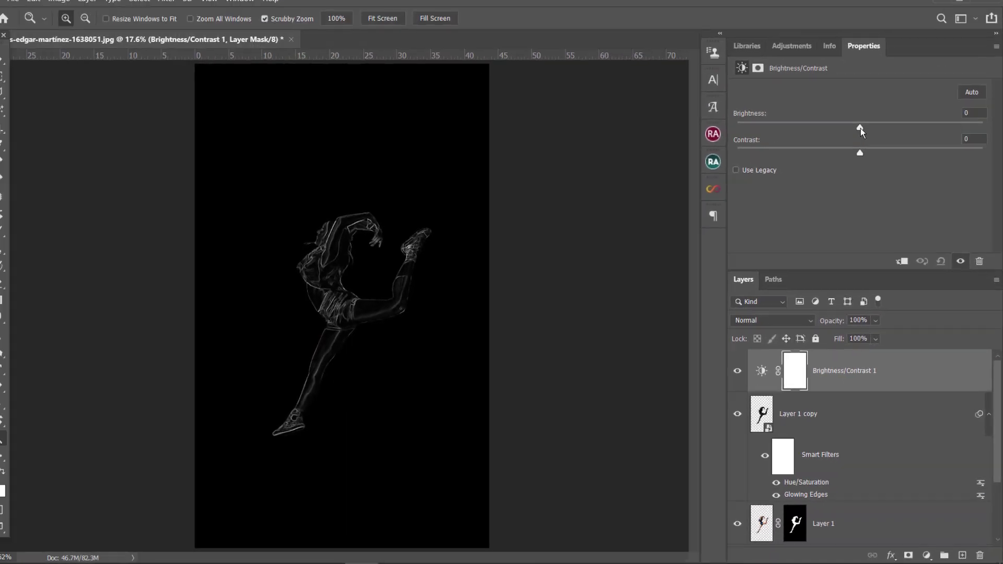
pyautogui.moveTo(860, 128)
pyautogui.mouseDown()
pyautogui.moveTo(837, 129)
pyautogui.moveTo(917, 134)
pyautogui.moveTo(862, 134)
pyautogui.moveTo(871, 135)
pyautogui.mouseUp()
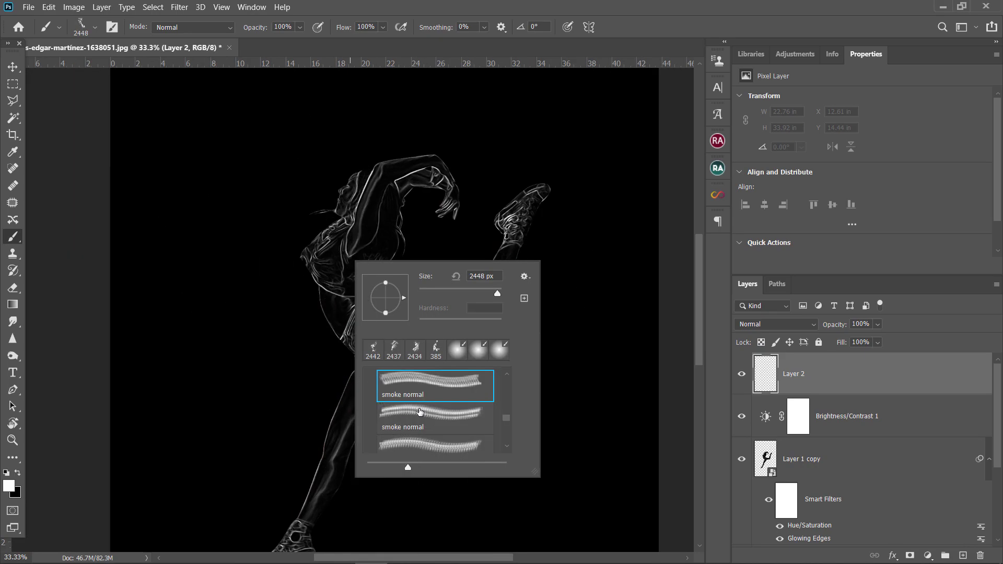
pyautogui.click(419, 412)
pyautogui.click(267, 303)
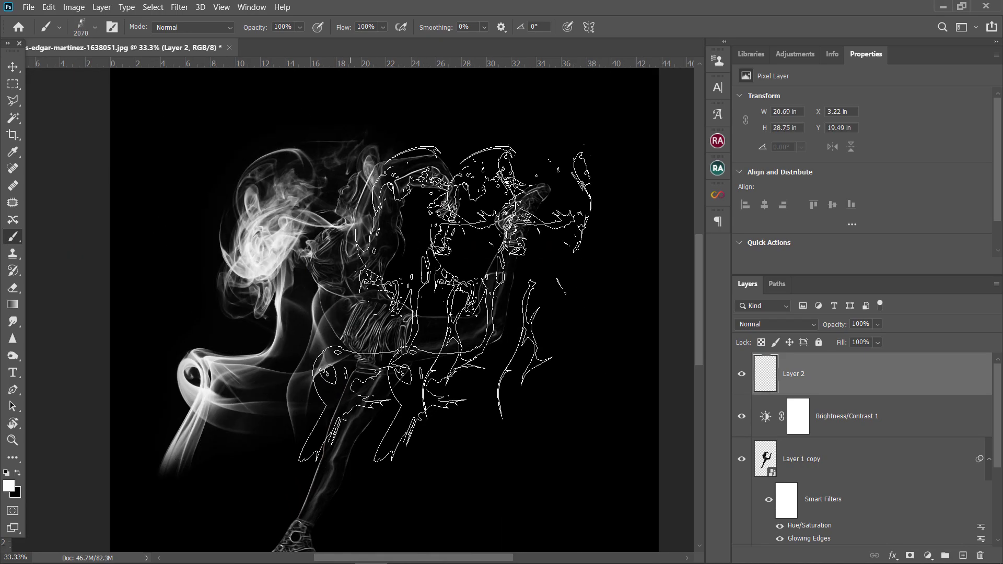
pyautogui.hotkey('ctrl', 'z')
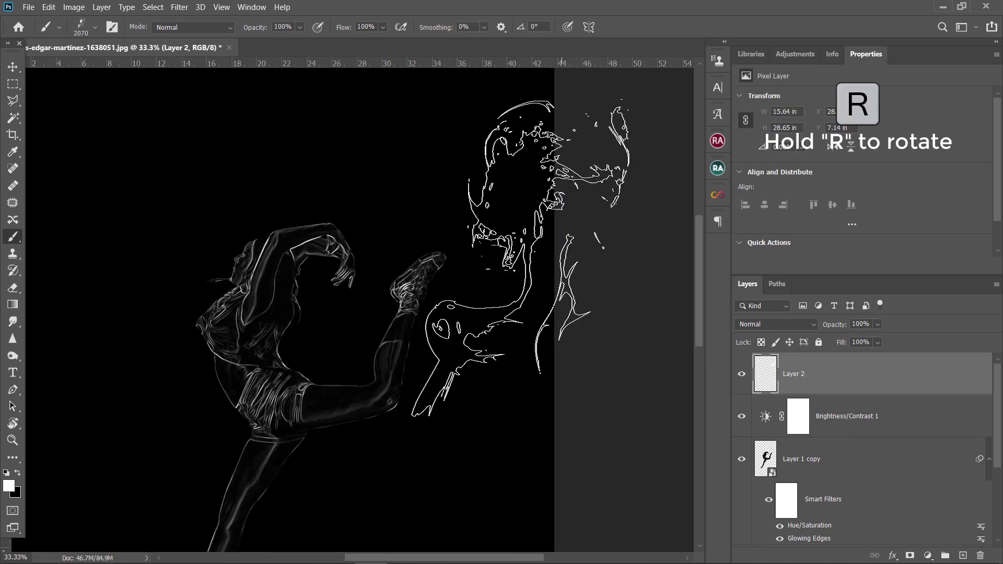
# Mask the dancer line art where the smoke overlaps her leg, with the canvas tilted
pyautogui.press('r')
pyautogui.moveTo(491, 210); pyautogui.dragTo(501, 224)
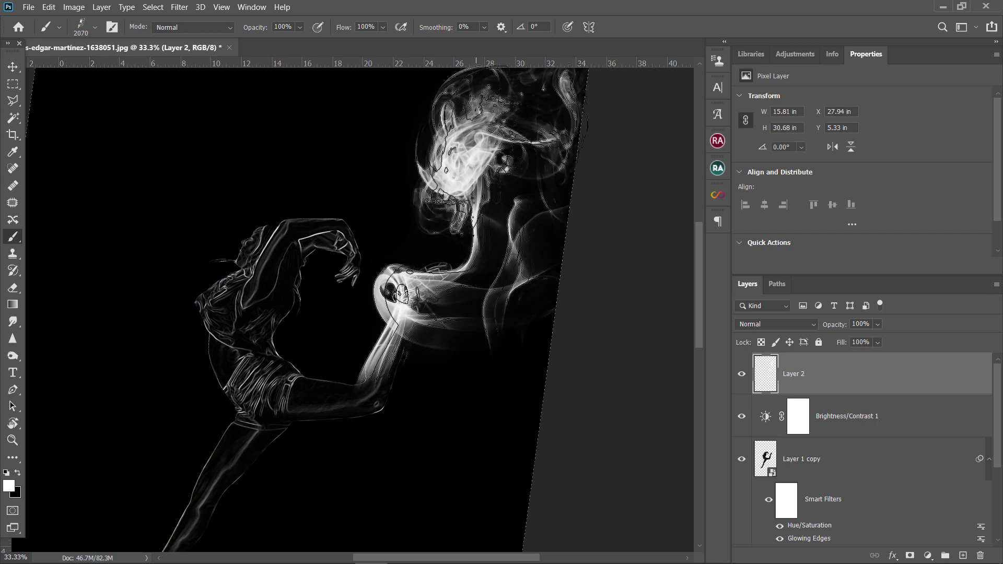
pyautogui.click(923, 523)
pyautogui.click(909, 555)
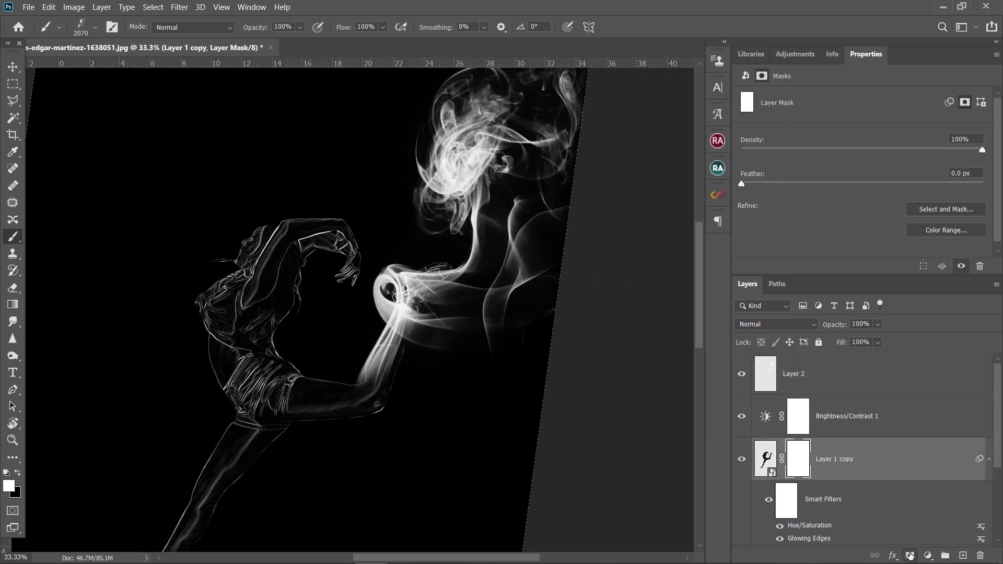
pyautogui.click(742, 373)
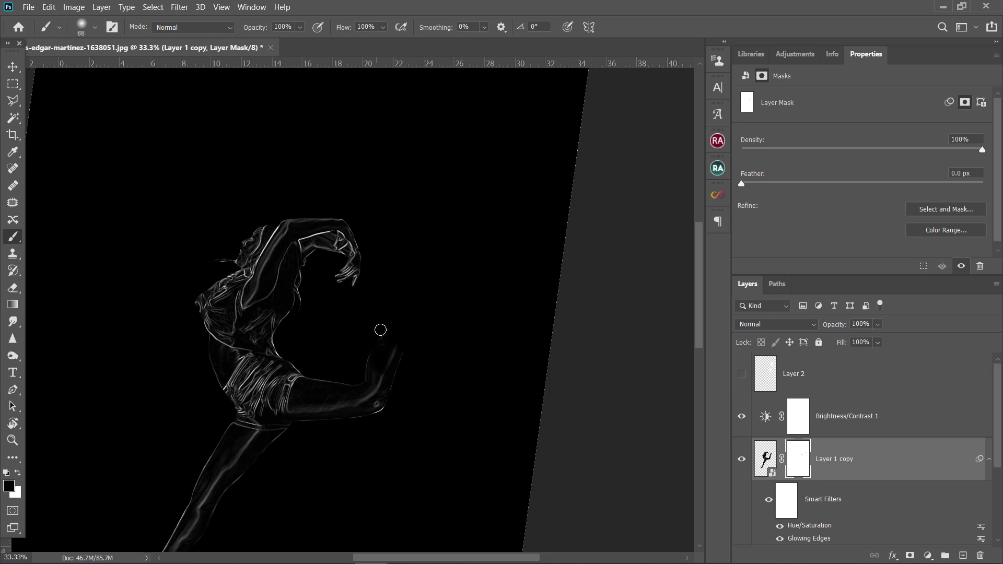
pyautogui.moveTo(380, 330); pyautogui.dragTo(382, 348)
pyautogui.rightClick(417, 291)
pyautogui.rightClick(406, 326)
pyautogui.click(742, 373)
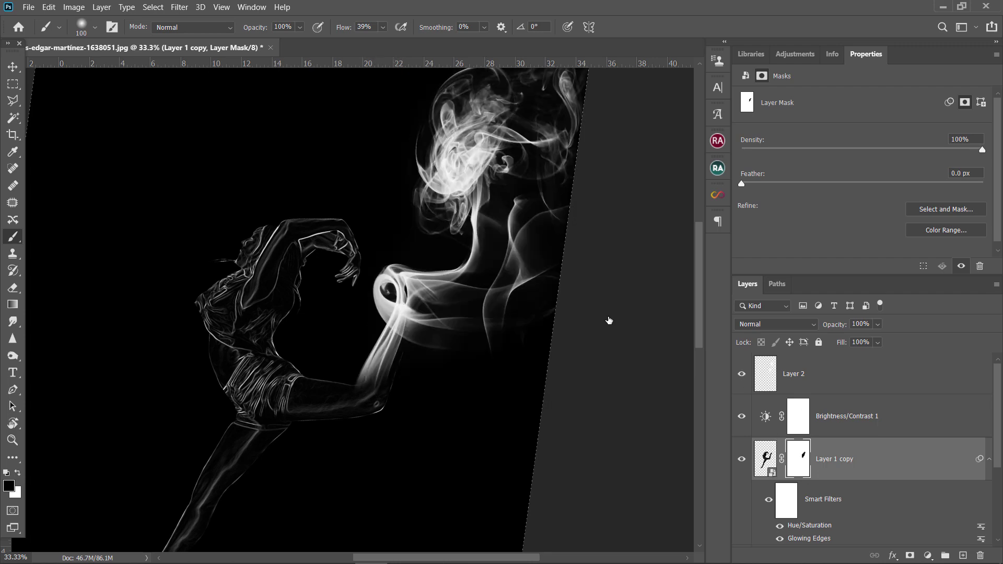
# Reset the canvas rotation and add a layer mask to the smoke layer
pyautogui.press('r')
pyautogui.press('Escape')
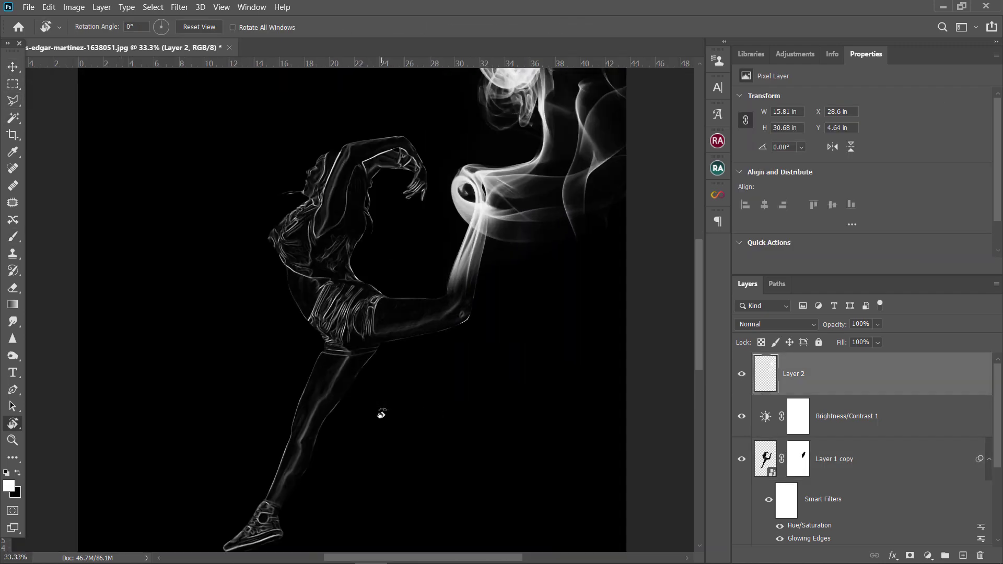
pyautogui.hotkey('ctrl', '-')
pyautogui.press('b')
pyautogui.click(963, 555)
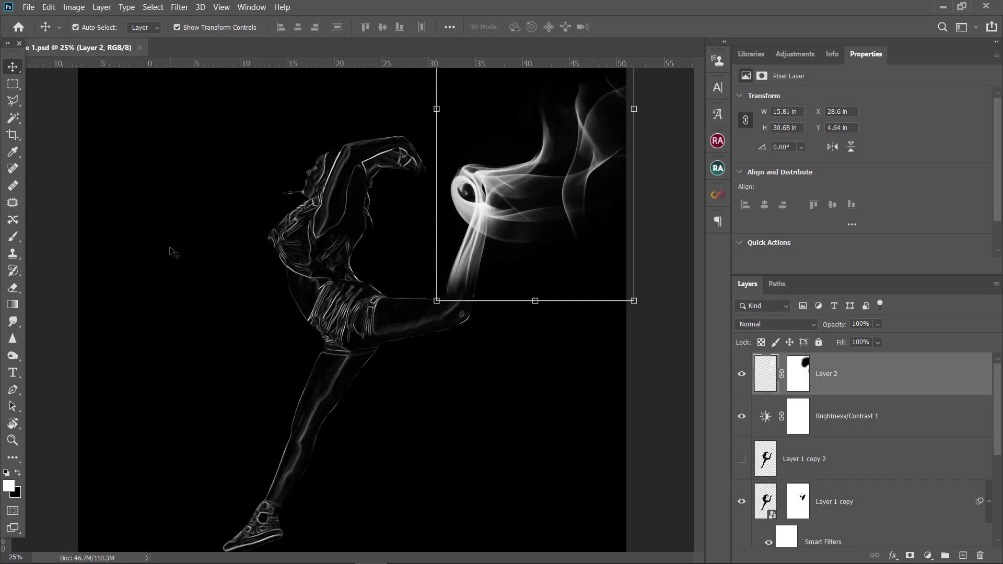
pyautogui.hotkey('ctrl', '+')
# Duplicate the smoke wisp and rotate the copy to follow the dancer's torso
pyautogui.hotkey('ctrl', 'j')
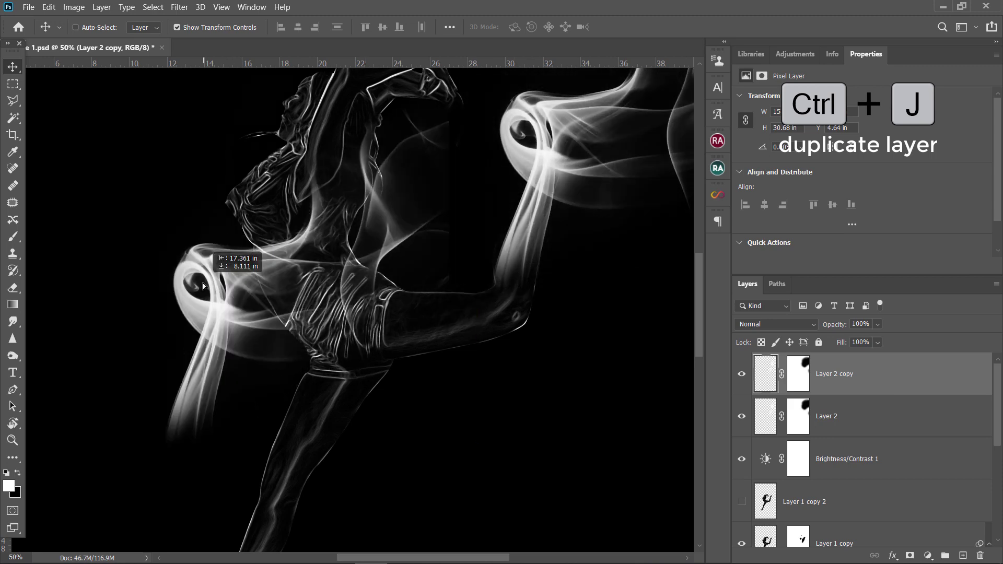
pyautogui.moveTo(527, 130); pyautogui.dragTo(201, 284)
pyautogui.moveTo(484, 459); pyautogui.dragTo(389, 231)
pyautogui.press('Return')
# Set a 385 px white brush and group the two smoke layers
pyautogui.press('b')
pyautogui.rightClick(383, 231)
pyautogui.moveTo(291, 437)
pyautogui.mouseDown()
pyautogui.moveTo(257, 381)
pyautogui.moveTo(294, 260)
pyautogui.mouseUp()
pyautogui.press('x')
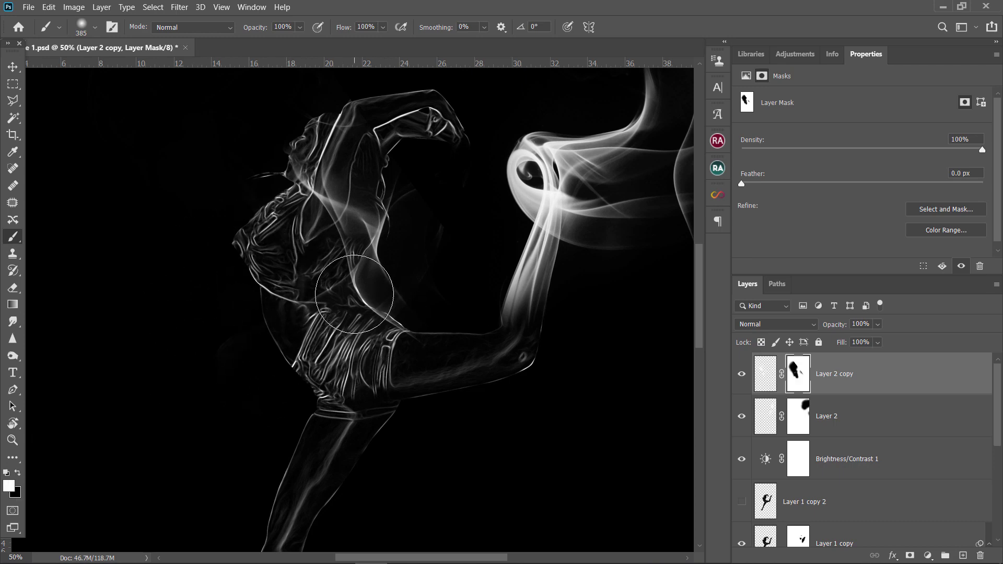
pyautogui.keyDown('shift'); pyautogui.click(920, 416); pyautogui.keyUp('shift')
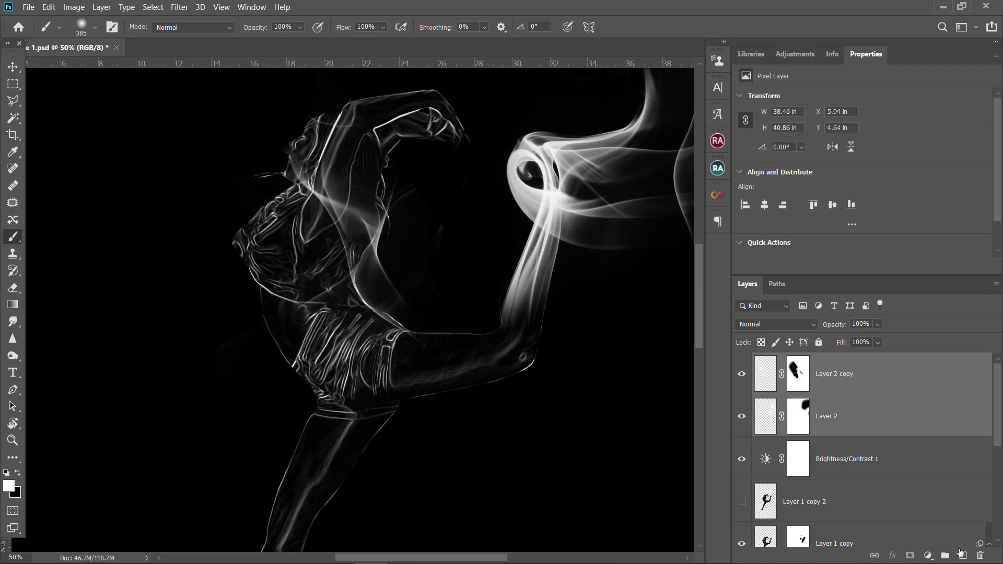
pyautogui.click(945, 556)
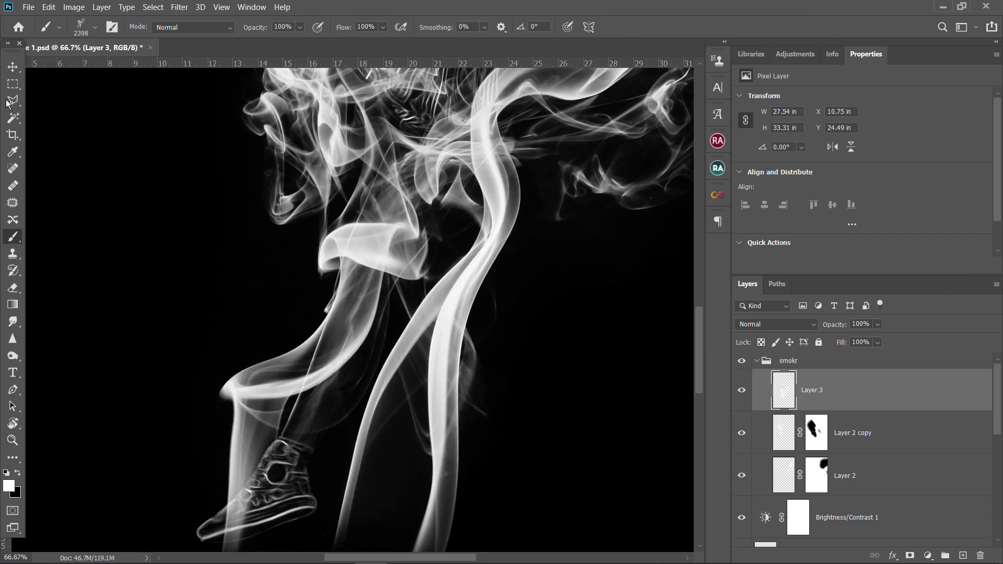
# Move and rotate the new smoke layer along the dancer's shin
pyautogui.click(12, 66)
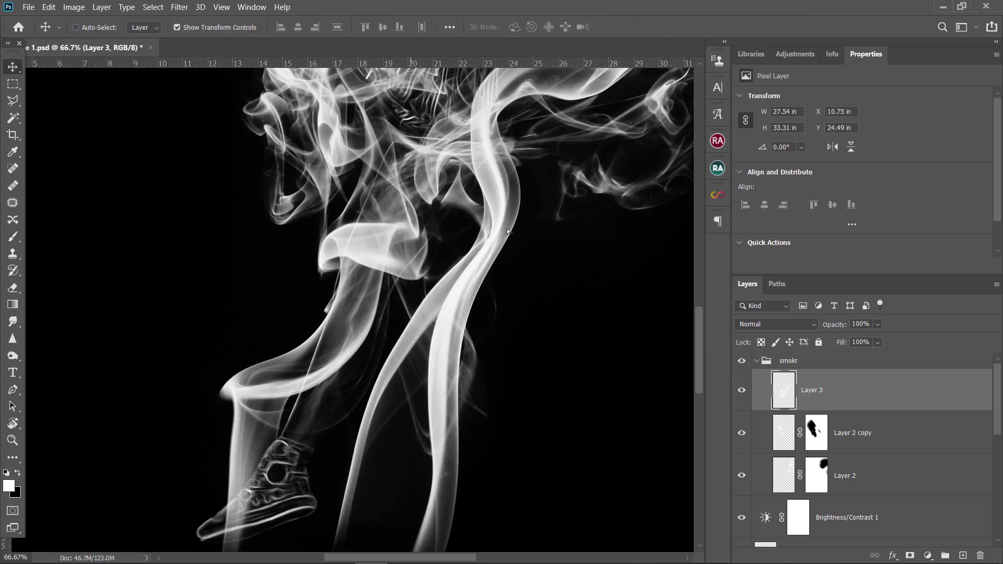
pyautogui.hotkey('ctrl', 't')
pyautogui.moveTo(288, 403); pyautogui.dragTo(166, 227)
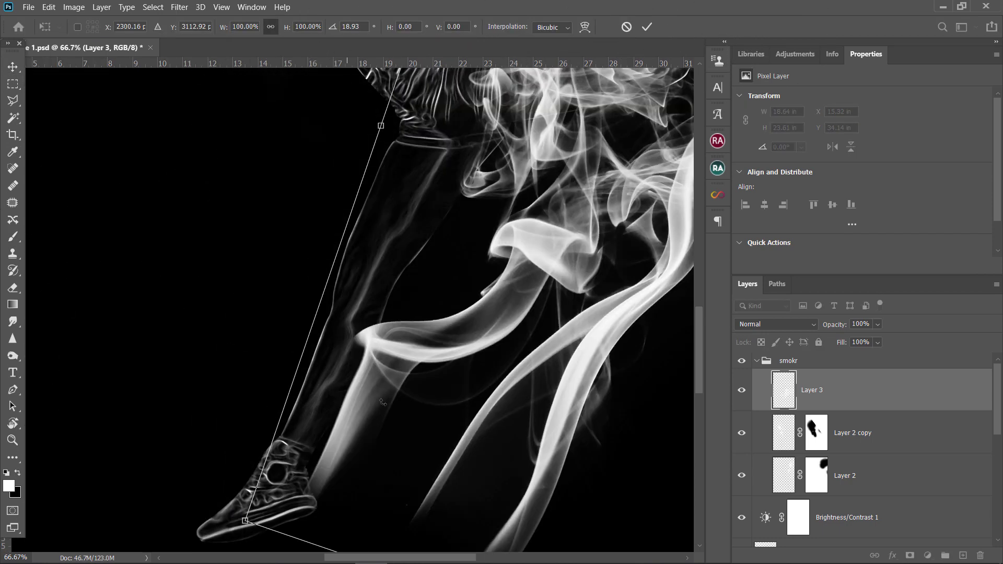
pyautogui.moveTo(382, 402); pyautogui.dragTo(383, 363)
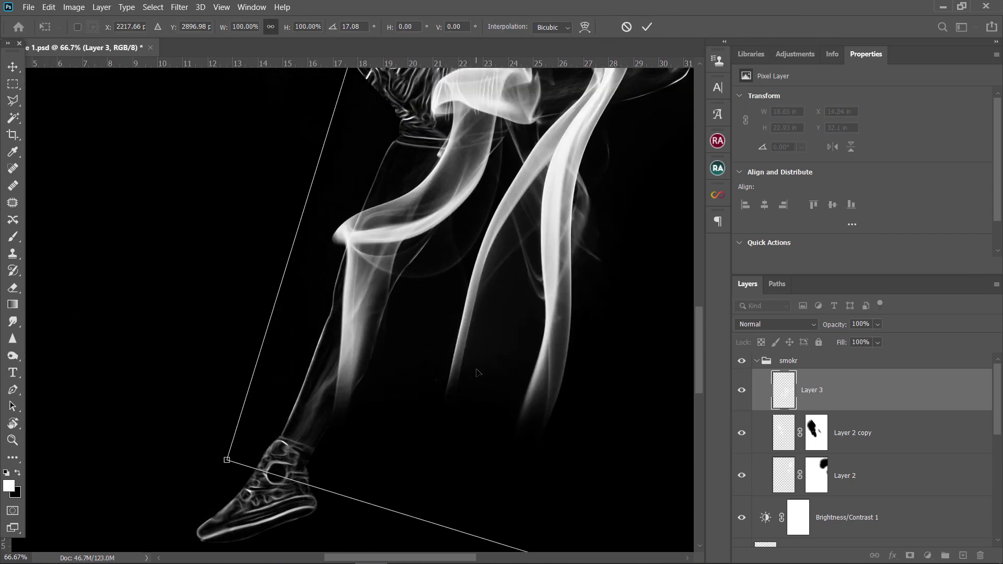
pyautogui.press('Return')
# Mask the leg smoke on Layer 3 and paint out large excess areas
pyautogui.click(910, 555)
pyautogui.press('b')
pyautogui.hotkey('ctrl', '-')
pyautogui.rightClick(439, 217)
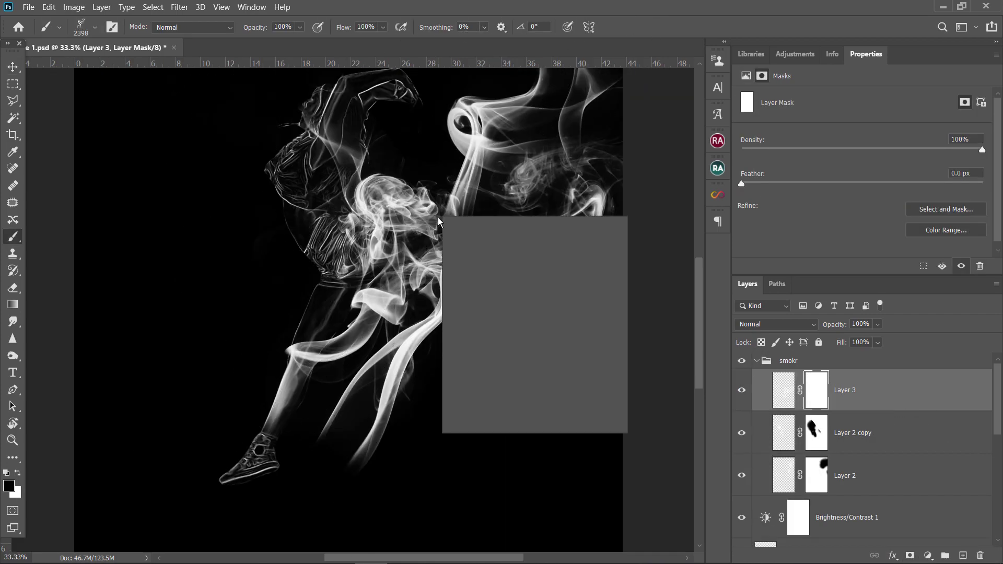
pyautogui.moveTo(532, 244)
pyautogui.mouseDown()
pyautogui.moveTo(582, 251)
pyautogui.moveTo(528, 251)
pyautogui.mouseUp()
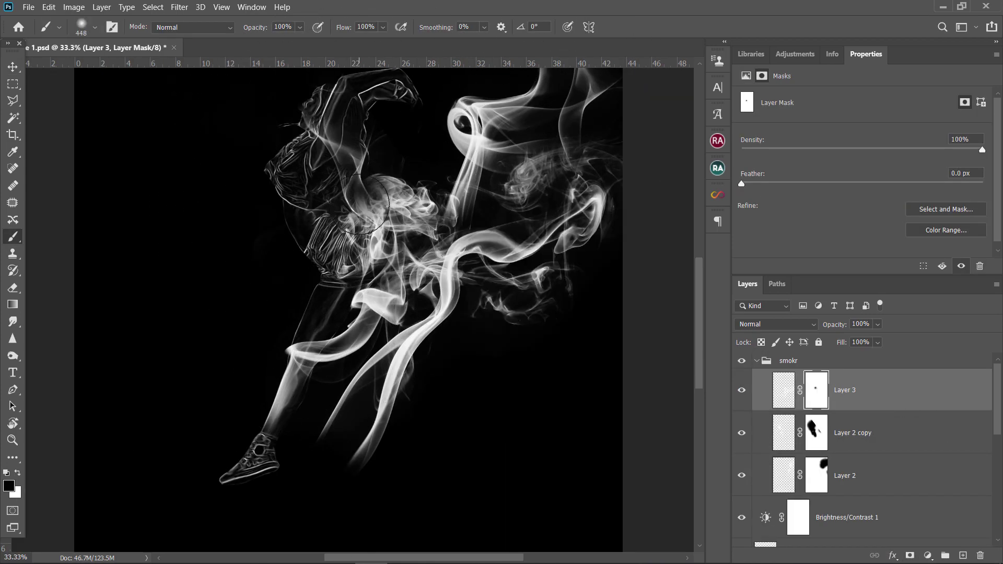
pyautogui.moveTo(344, 209)
pyautogui.mouseDown()
pyautogui.moveTo(512, 235)
pyautogui.moveTo(470, 314)
pyautogui.moveTo(376, 418)
pyautogui.mouseUp()
# Stamp a large white smoke wisp on new Layer 4 and move it over the leg
pyautogui.hotkey('ctrl', 'shift', 'alt', 'n')
pyautogui.press('x')
pyautogui.rightClick(410, 251)
pyautogui.click(427, 339)
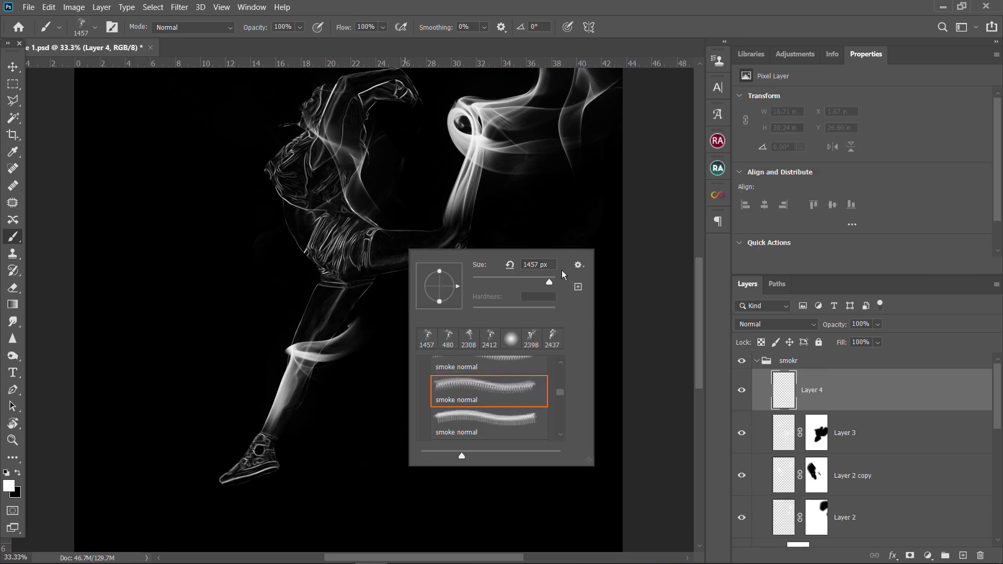
pyautogui.click(293, 156)
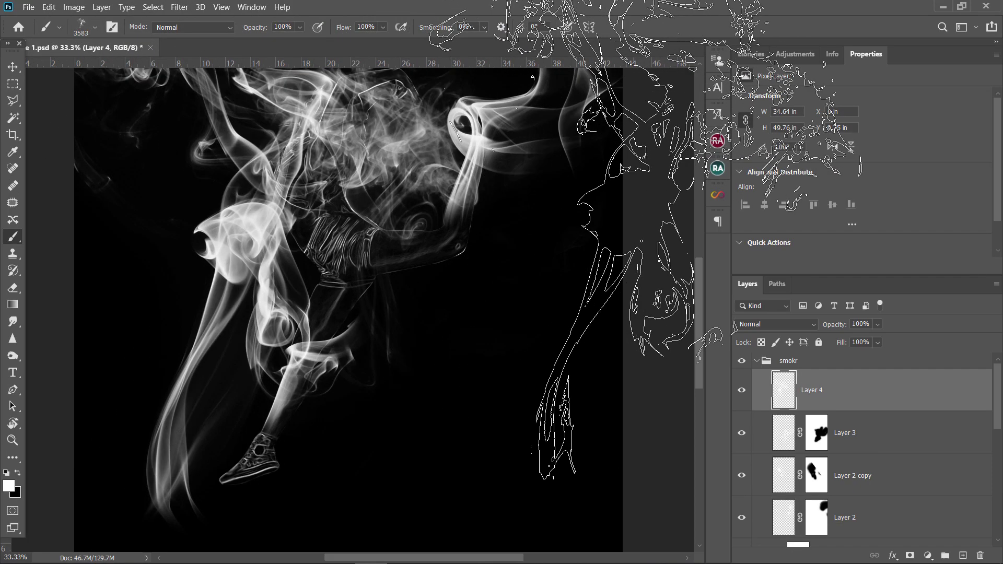
pyautogui.press('v')
pyautogui.moveTo(270, 118); pyautogui.dragTo(384, 181)
# Mask Layer 4 and paint out excess smoke with a Soft Round brush
pyautogui.hotkey('ctrl', '+')
pyautogui.hotkey('ctrl', '+')
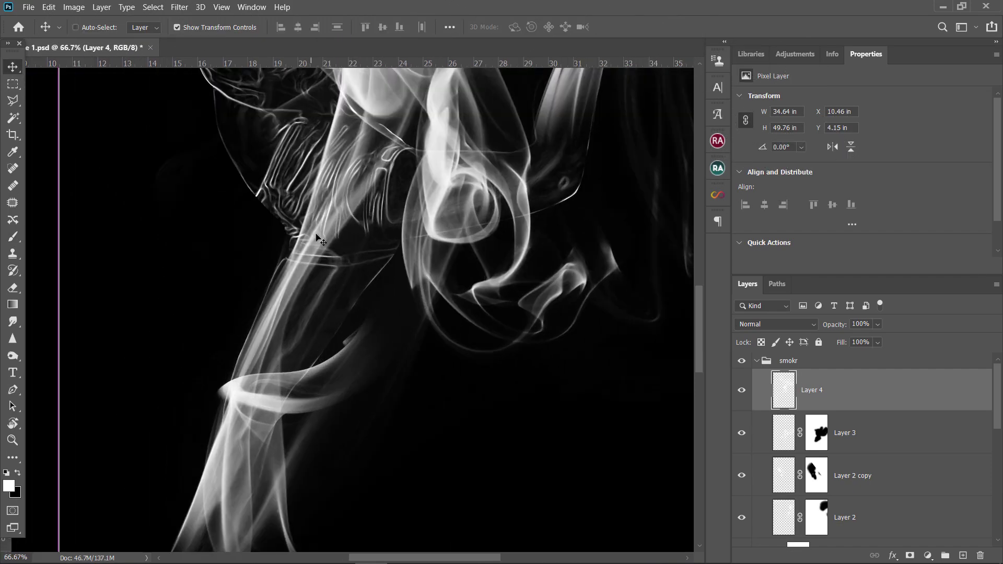
pyautogui.click(909, 555)
pyautogui.click(13, 236)
pyautogui.rightClick(262, 235)
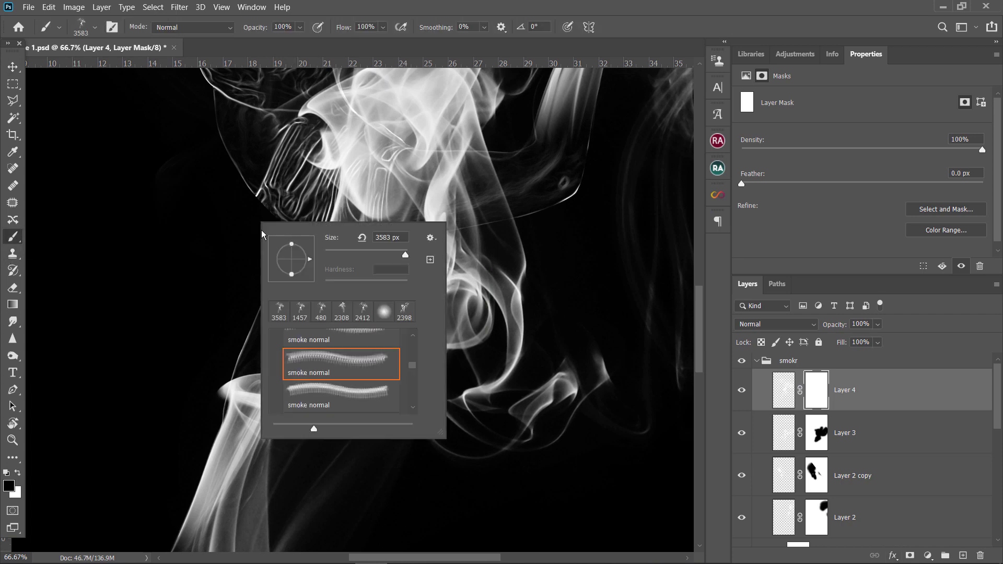
pyautogui.click(384, 312)
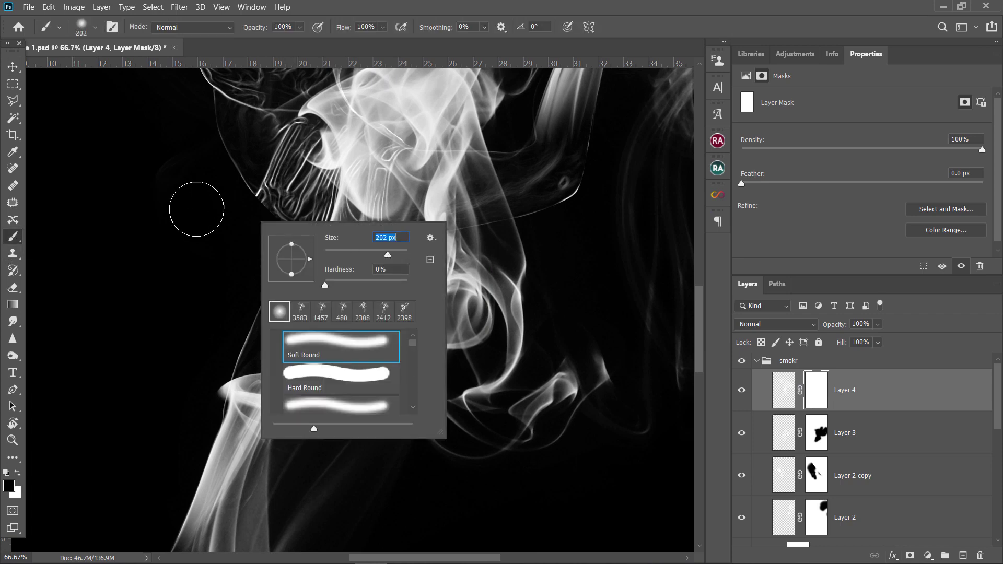
pyautogui.press('Return')
pyautogui.moveTo(327, 221)
pyautogui.mouseDown()
pyautogui.moveTo(473, 112)
pyautogui.moveTo(497, 235)
pyautogui.mouseUp()
# Hide stray smoke around the torso and below the leg, then duplicate as Layer 4 copy
pyautogui.hotkey('ctrl', '-')
pyautogui.hotkey('ctrl', '-')
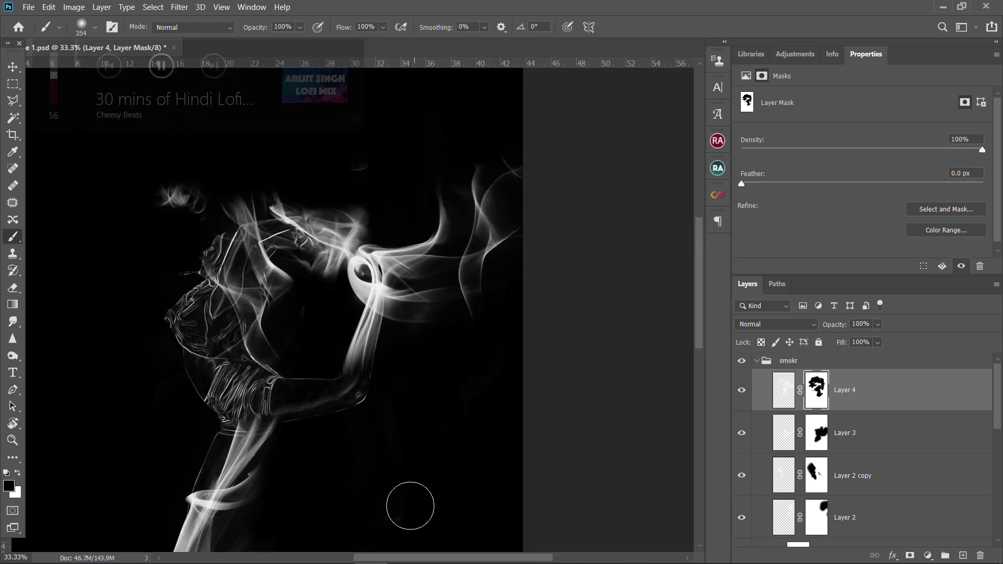
pyautogui.press(']')
pyautogui.press(']')
pyautogui.moveTo(517, 437)
pyautogui.mouseDown()
pyautogui.moveTo(269, 190)
pyautogui.moveTo(201, 184)
pyautogui.mouseUp()
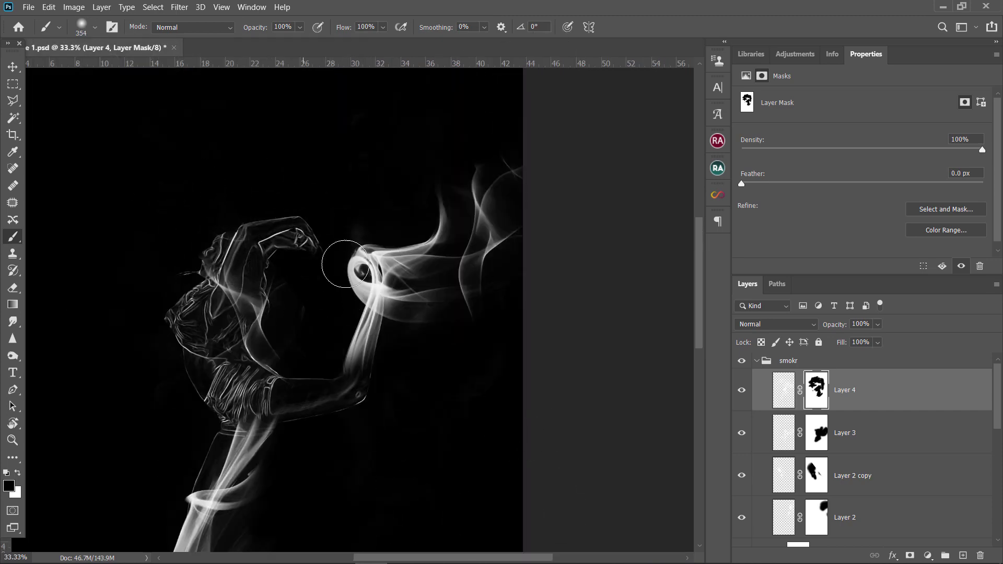
pyautogui.scroll(-5, 345, 264)
pyautogui.hscroll(-3, 404, 342)
pyautogui.moveTo(348, 319); pyautogui.dragTo(346, 331)
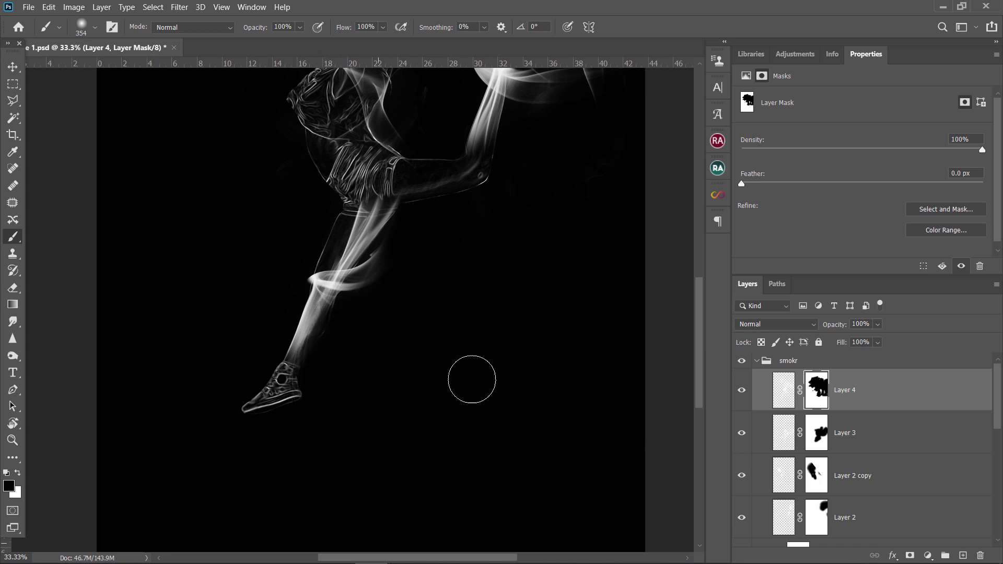
pyautogui.hotkey('ctrl', '1')
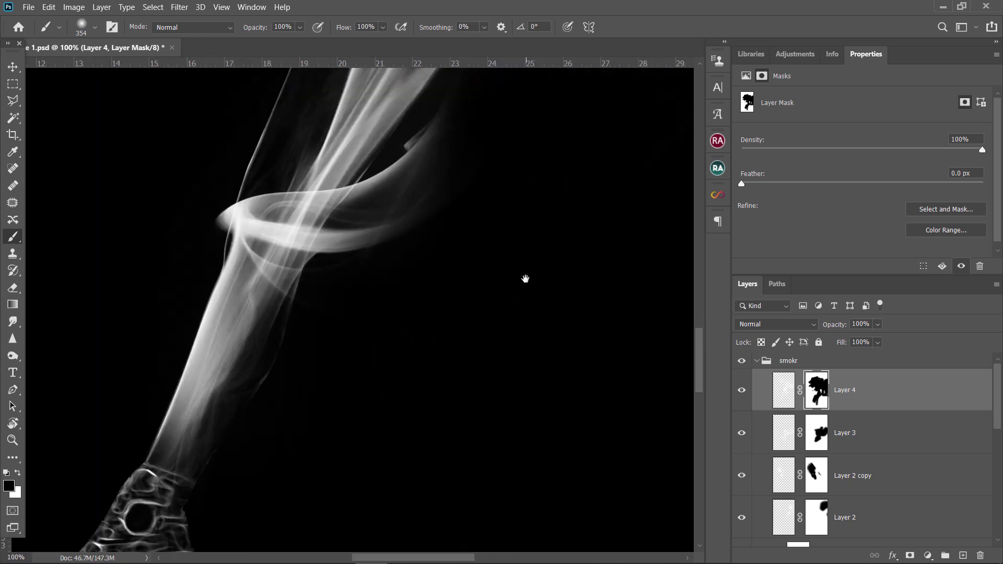
pyautogui.moveTo(524, 280)
pyautogui.mouseDown()
pyautogui.moveTo(506, 381)
pyautogui.moveTo(517, 304)
pyautogui.mouseUp()
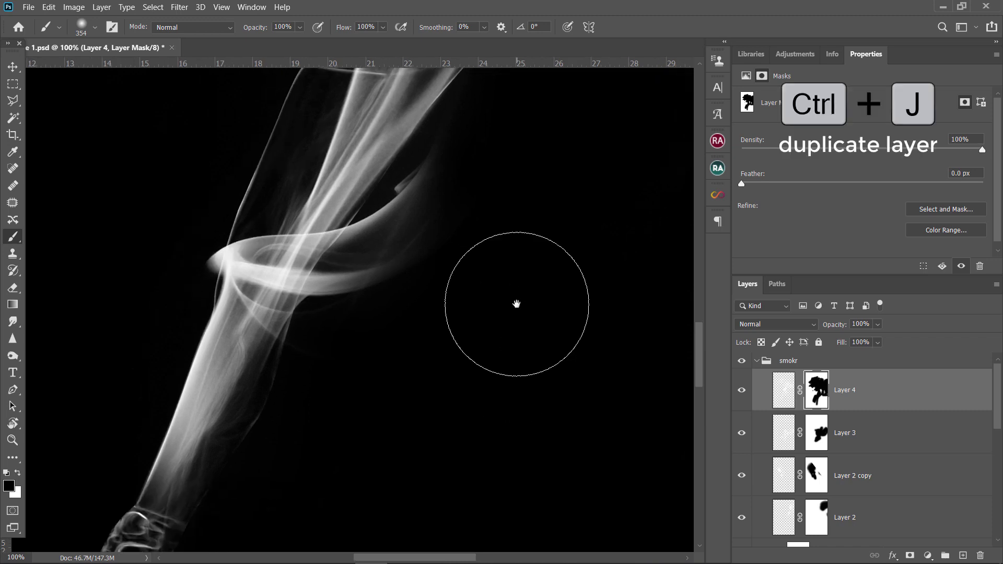
pyautogui.hotkey('ctrl', 'j')
# Move the Layer 4 copy smoke wisp up and to the right
pyautogui.press('x')
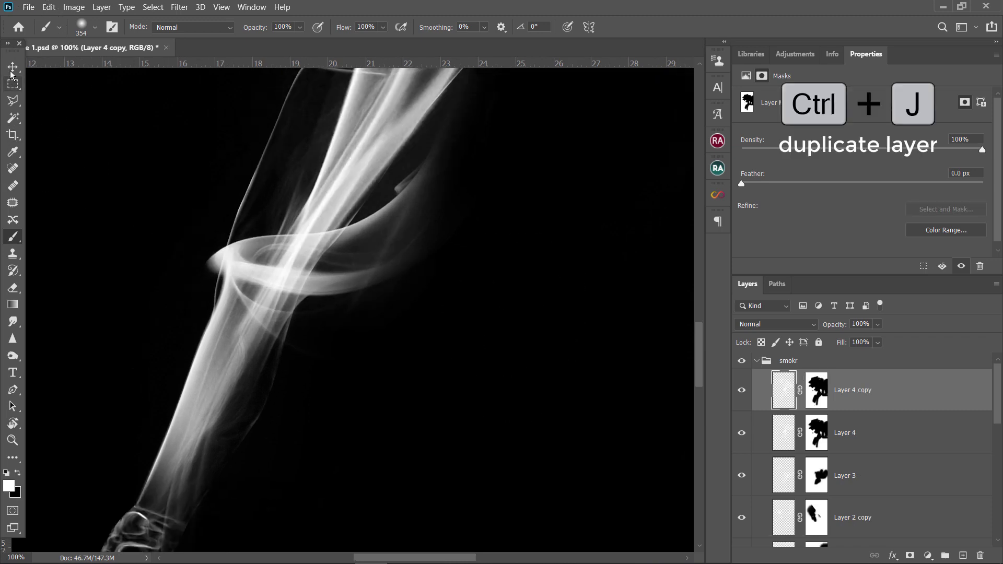
pyautogui.click(12, 69)
pyautogui.moveTo(378, 151); pyautogui.dragTo(548, 253)
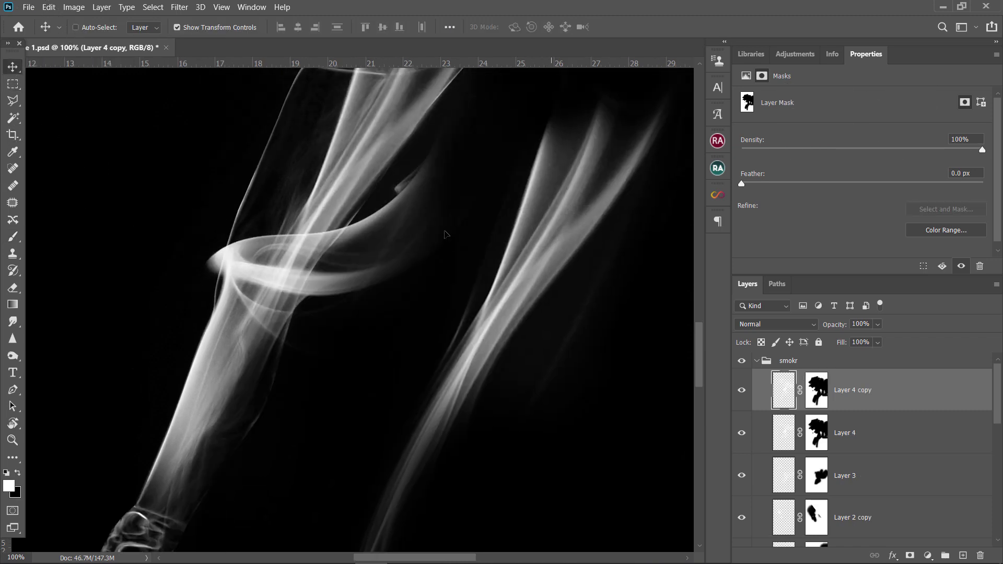
pyautogui.hotkey('ctrl', '-')
pyautogui.hotkey('ctrl', '-')
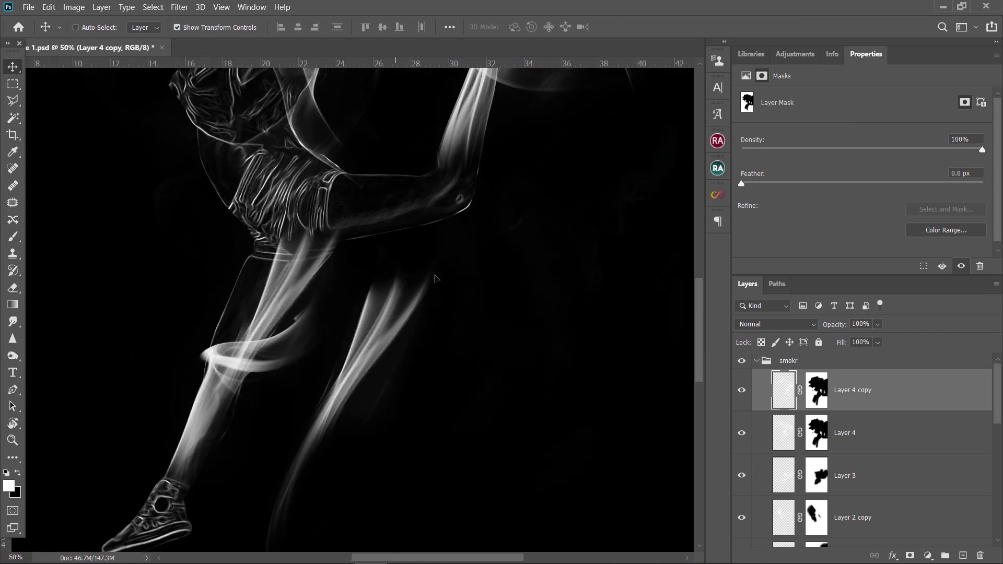
pyautogui.moveTo(434, 278); pyautogui.dragTo(464, 275)
# Apply Layer 4 copy's mask and rotate the smoke about 80° onto the extended arm
pyautogui.rightClick(813, 389)
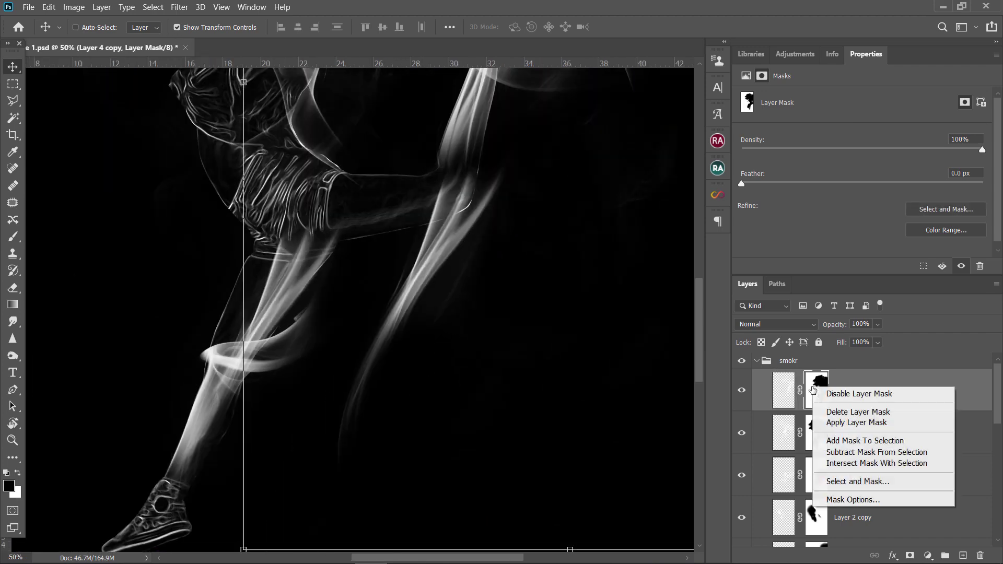
pyautogui.click(833, 424)
pyautogui.hotkey('ctrl', 't')
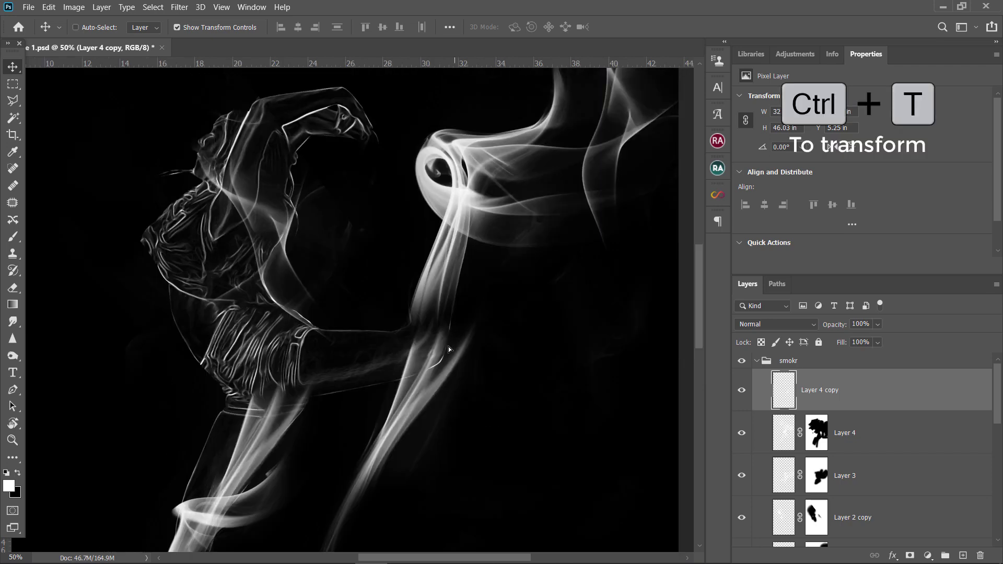
pyautogui.hotkey('ctrl', 't')
pyautogui.moveTo(208, 142)
pyautogui.mouseDown()
pyautogui.moveTo(402, 331)
pyautogui.moveTo(454, 350)
pyautogui.moveTo(449, 434)
pyautogui.mouseUp()
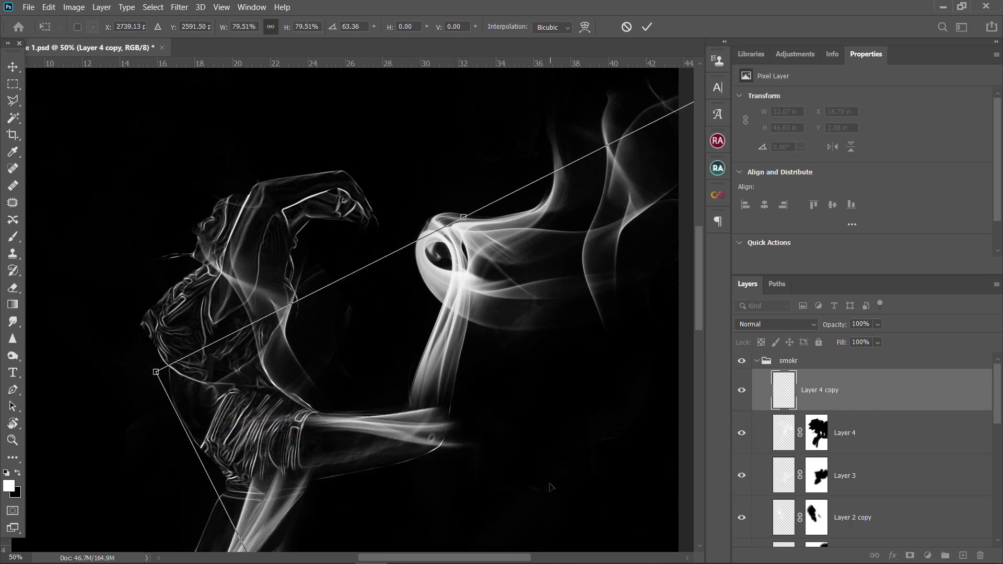
pyautogui.press('Return')
# Add a fresh mask to Layer 4 copy and hide a small patch of smoke
pyautogui.click(907, 555)
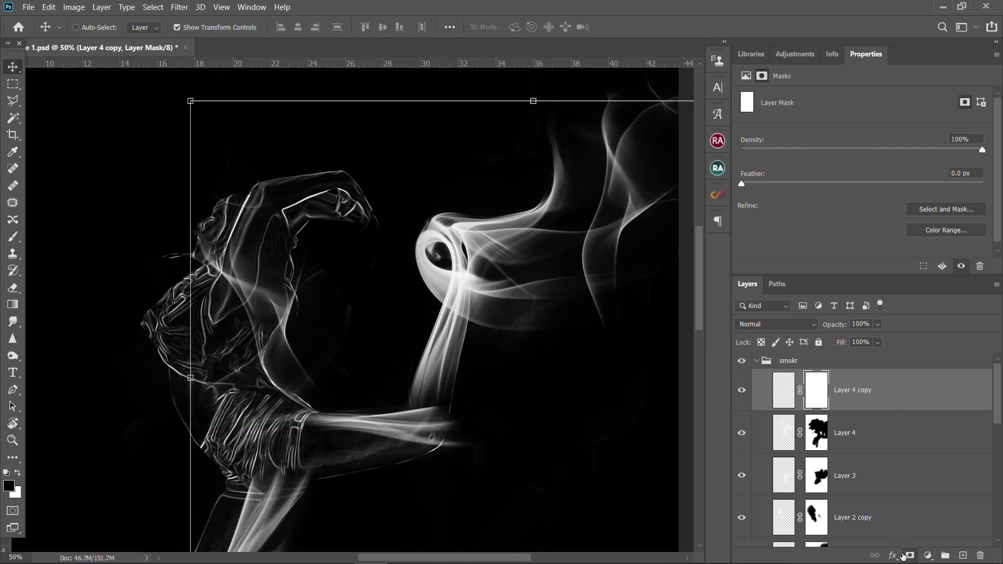
pyautogui.click(12, 237)
pyautogui.scroll(2, 380, 313)
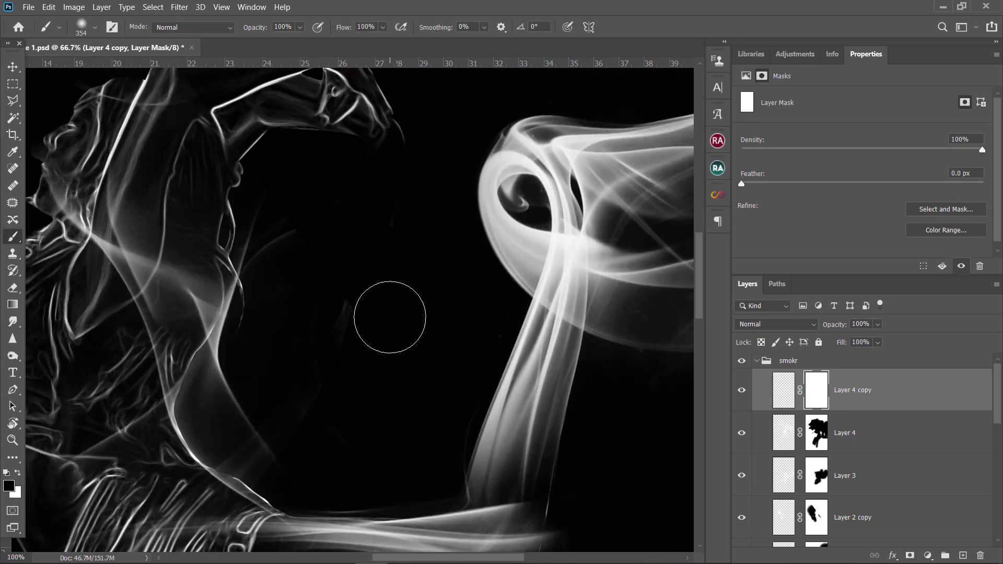
pyautogui.scroll(1, 349, 288)
pyautogui.click(349, 288)
pyautogui.moveTo(403, 84); pyautogui.dragTo(247, 209)
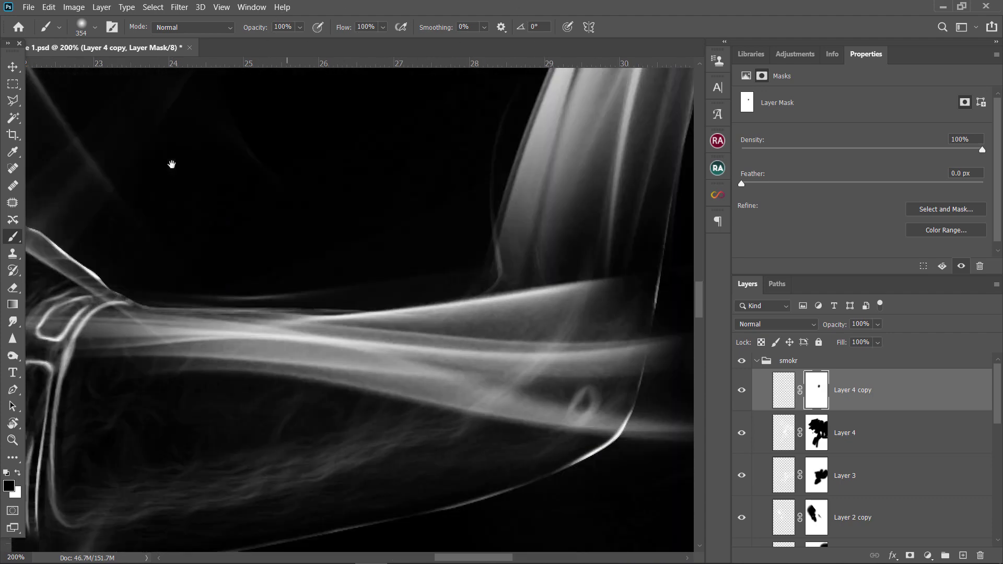
# Shrink the brush and mask out the smoke band at the bottom of the arm
pyautogui.rightClick(247, 209)
pyautogui.press('Return')
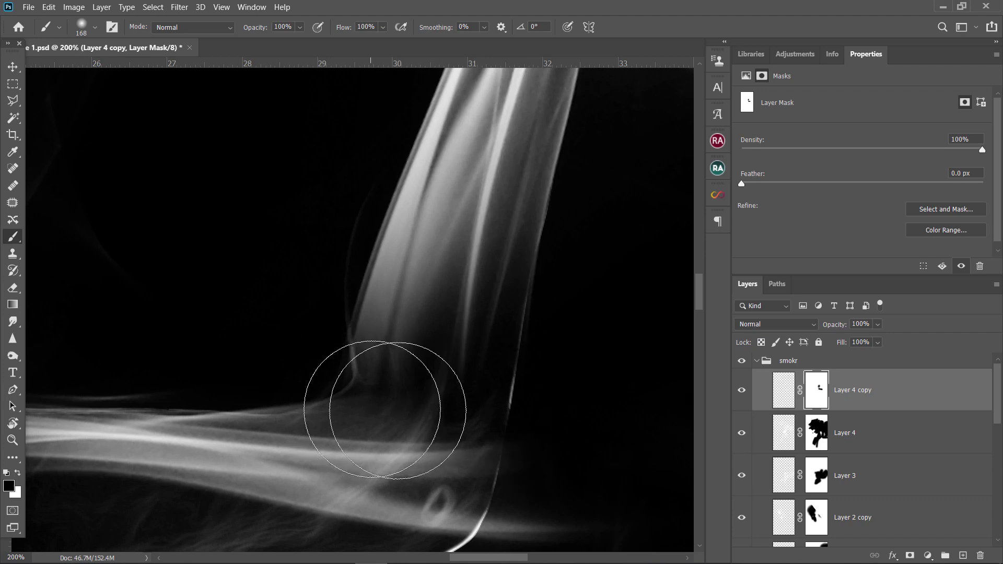
pyautogui.moveTo(376, 413); pyautogui.dragTo(465, 433)
pyautogui.moveTo(563, 266); pyautogui.dragTo(573, 124)
pyautogui.moveTo(402, 403)
pyautogui.mouseDown()
pyautogui.moveTo(486, 456)
pyautogui.moveTo(418, 437)
pyautogui.mouseUp()
pyautogui.moveTo(358, 315); pyautogui.dragTo(594, 261)
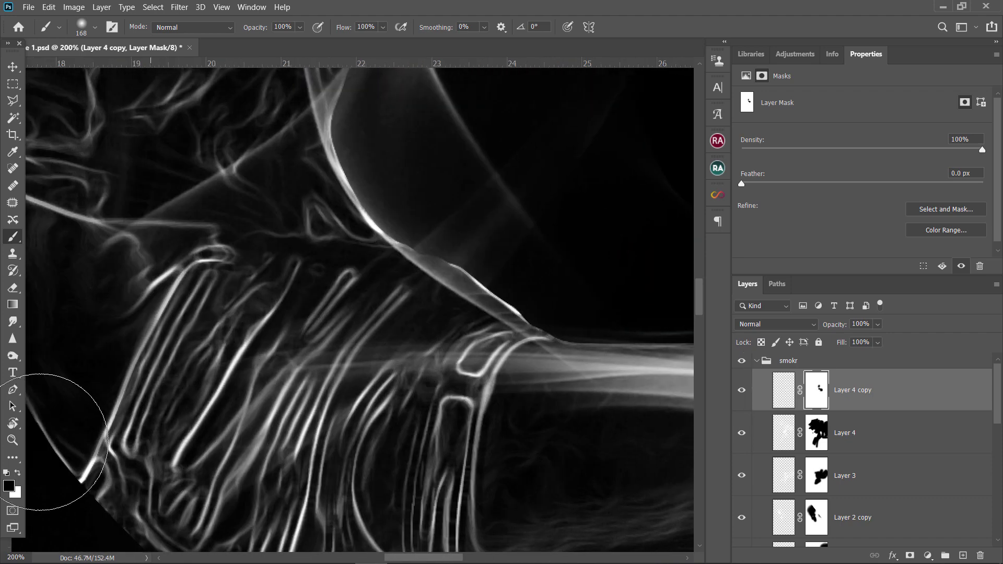
pyautogui.hotkey('ctrl', '-')
# Create a new Layer 5 with white as the paint colour for smoke
pyautogui.hotkey('ctrl', 'shift', 'alt', 'n')
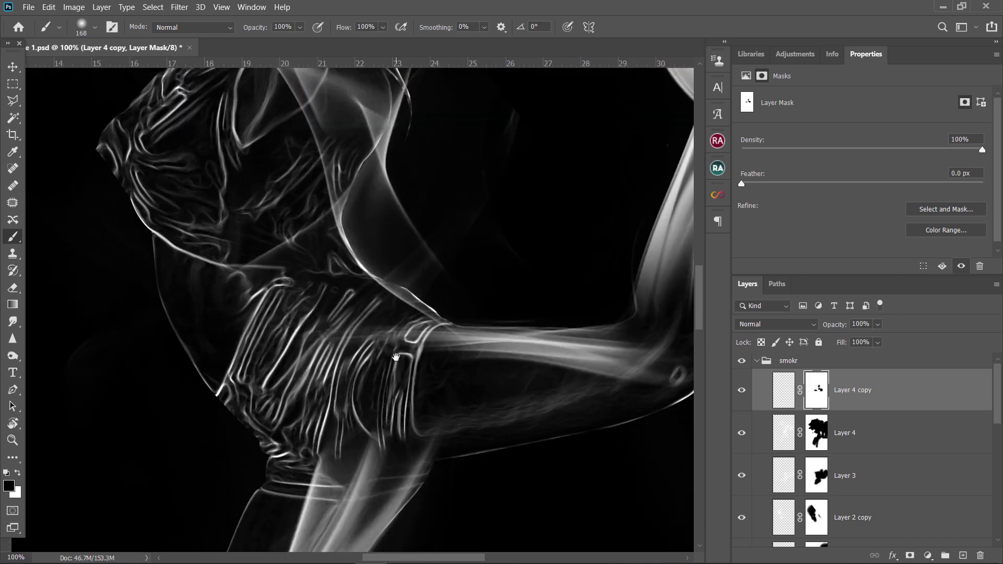
pyautogui.press('x')
pyautogui.rightClick(193, 315)
# Stamp a smaller white smoke wisp on Layer 5, replacing the oversized first stamp
pyautogui.click(468, 225)
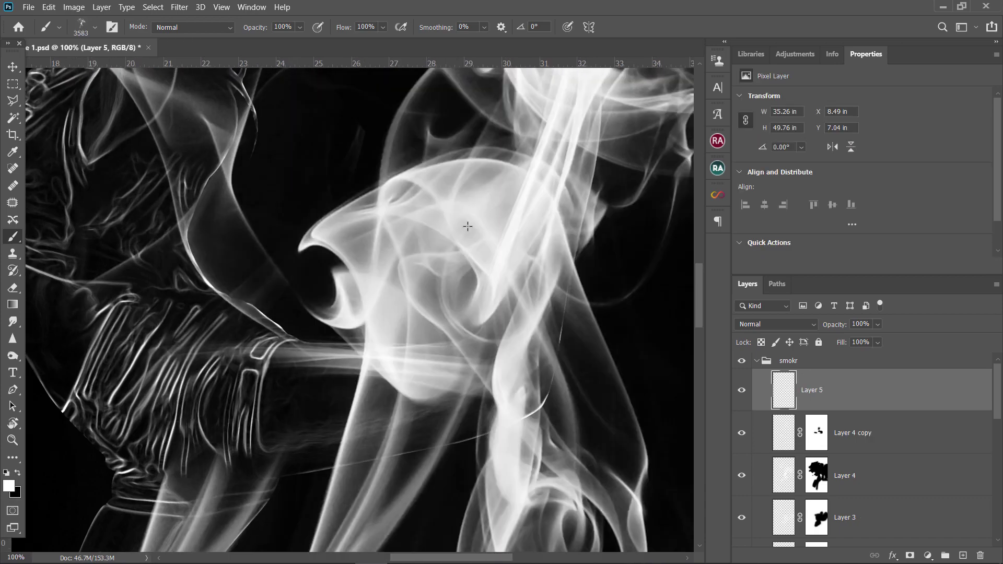
pyautogui.hotkey('ctrl', '-')
pyautogui.hotkey('ctrl', '-')
pyautogui.hotkey('ctrl', '-')
pyautogui.hotkey('ctrl', '-')
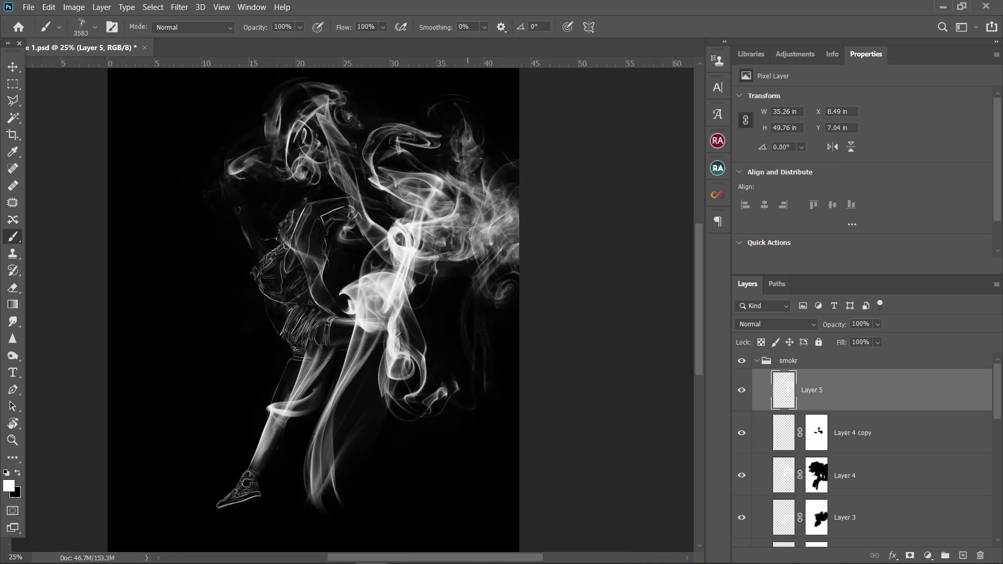
pyautogui.hotkey('ctrl', 'z')
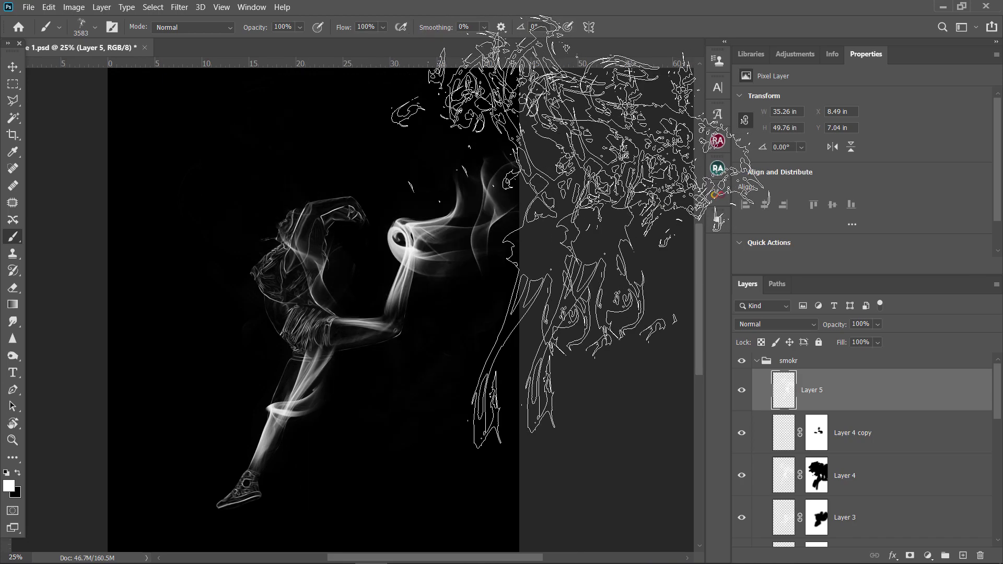
pyautogui.rightClick(324, 262)
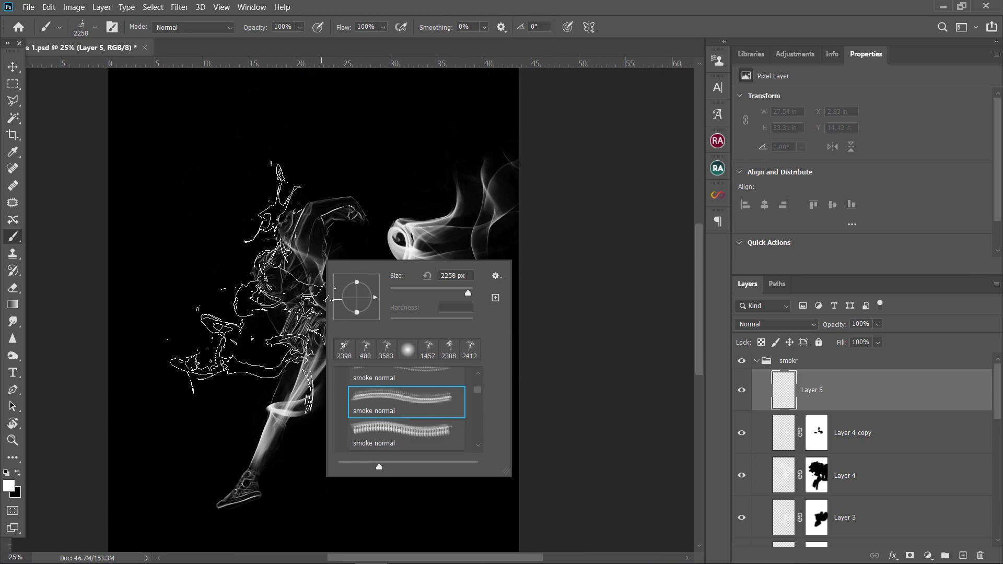
pyautogui.click(206, 241)
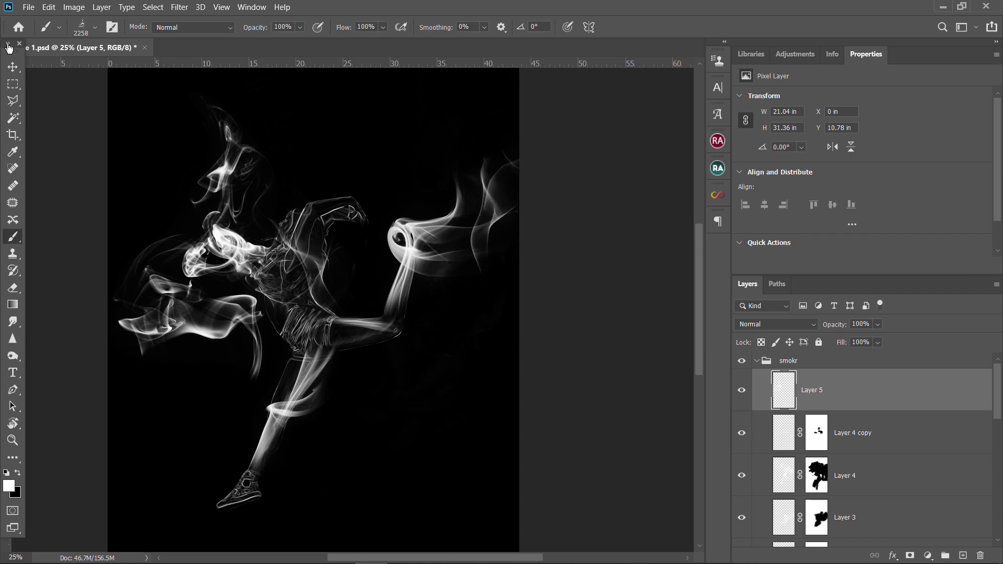
# Rotate the new smoke about 15° and move it up onto the raised forearm
pyautogui.press('v')
pyautogui.hotkey('ctrl', '+')
pyautogui.hotkey('ctrl', '+')
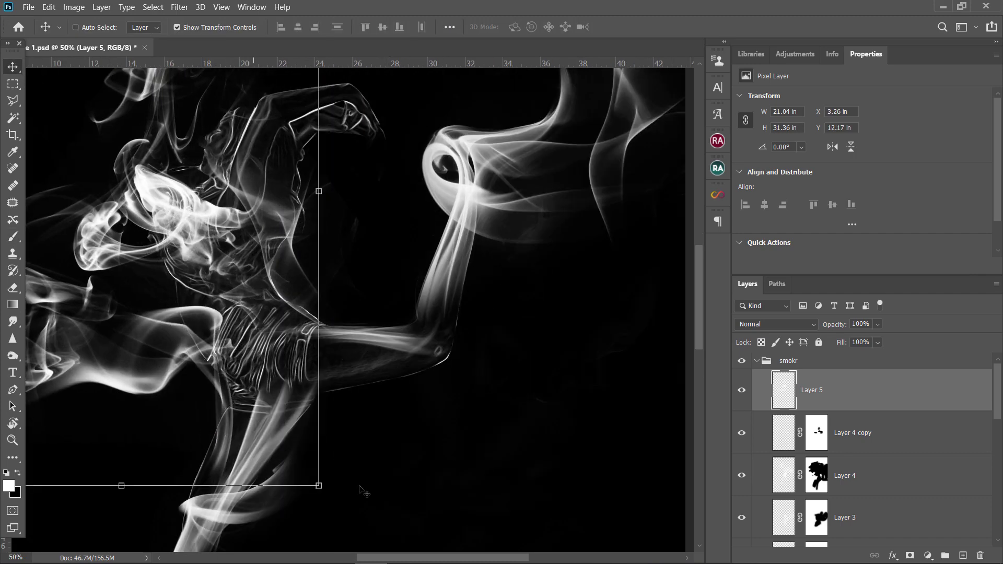
pyautogui.hotkey('ctrl', 't')
pyautogui.moveTo(325, 493); pyautogui.dragTo(239, 535)
pyautogui.moveTo(180, 349); pyautogui.dragTo(473, 219)
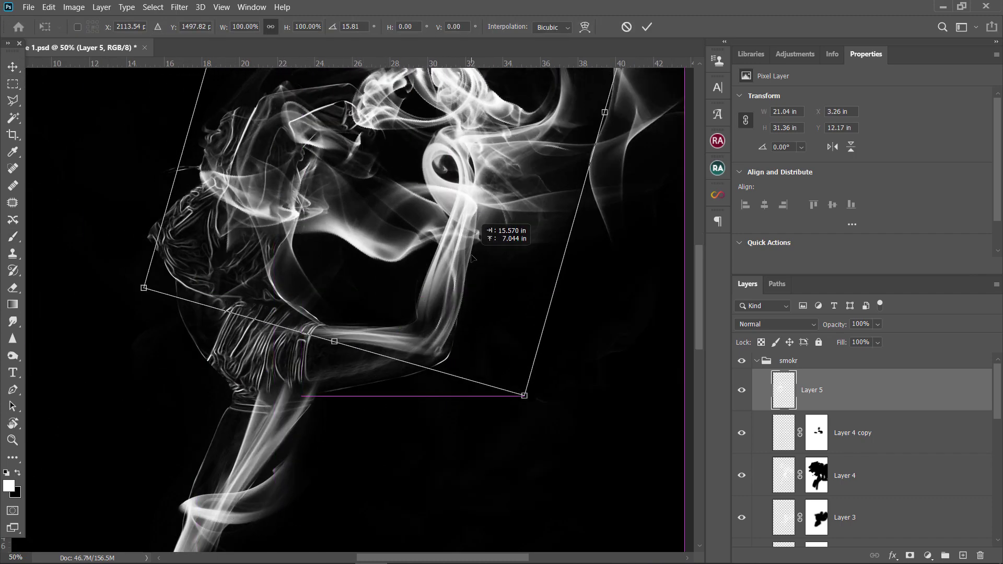
pyautogui.press('Return')
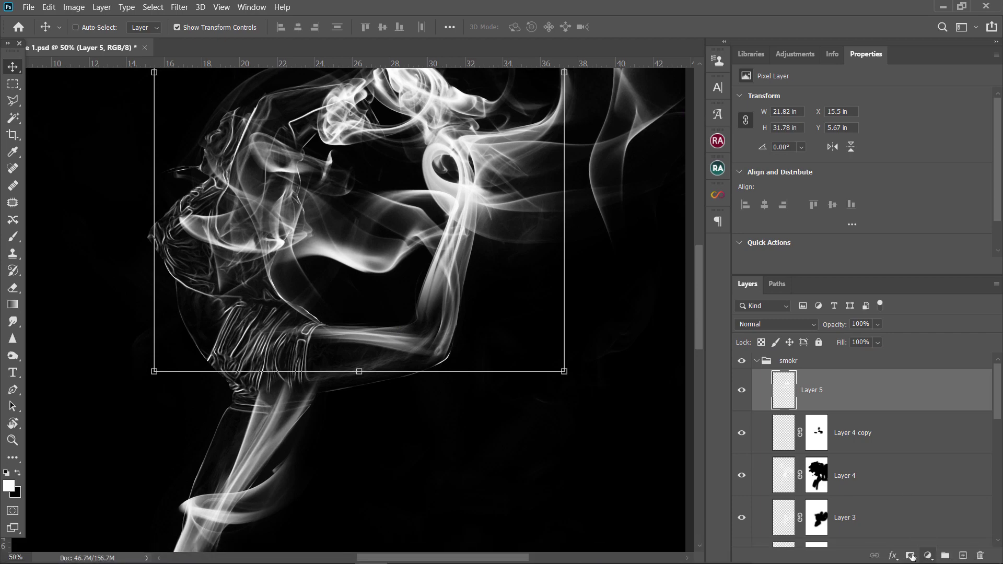
# Give Layer 5 an inverted mask, set up a smaller brush, and add empty Layer 6
pyautogui.click(909, 555)
pyautogui.hotkey('ctrl', 'i')
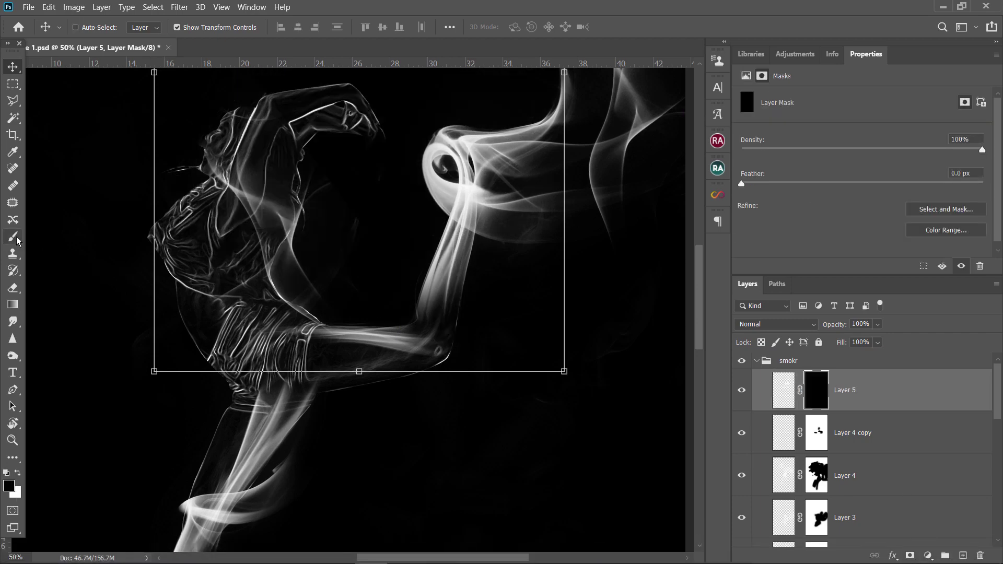
pyautogui.rightClick(18, 241)
pyautogui.click(52, 234)
pyautogui.rightClick(470, 249)
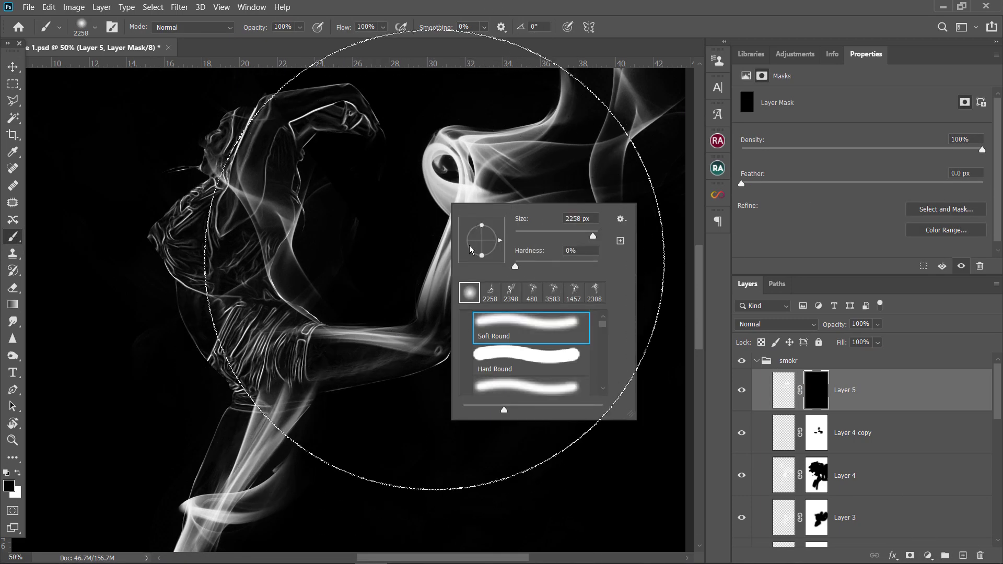
pyautogui.moveTo(593, 236); pyautogui.dragTo(584, 237)
pyautogui.press('Return')
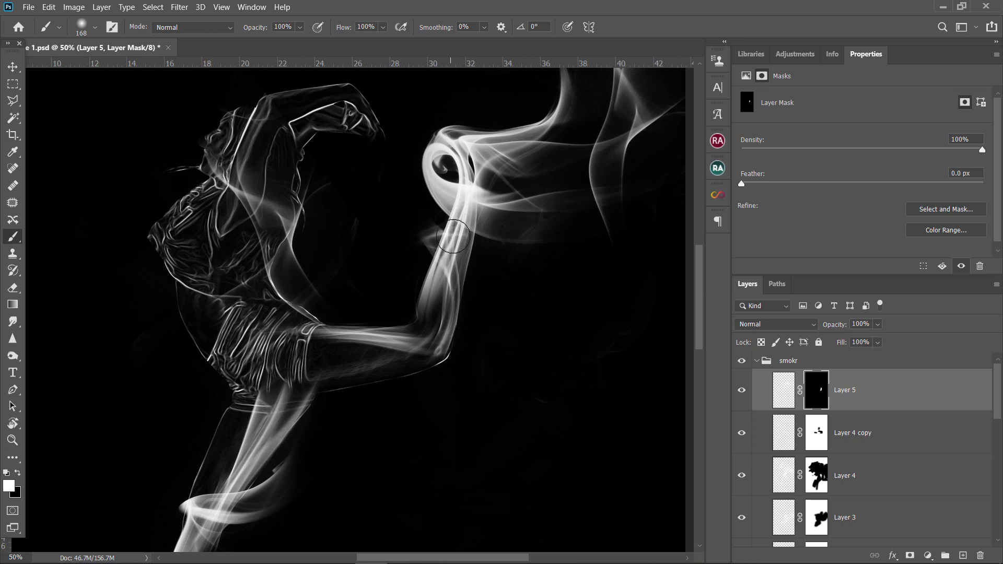
pyautogui.hotkey('ctrl', 'shift', 'alt', 'n')
pyautogui.click(869, 435)
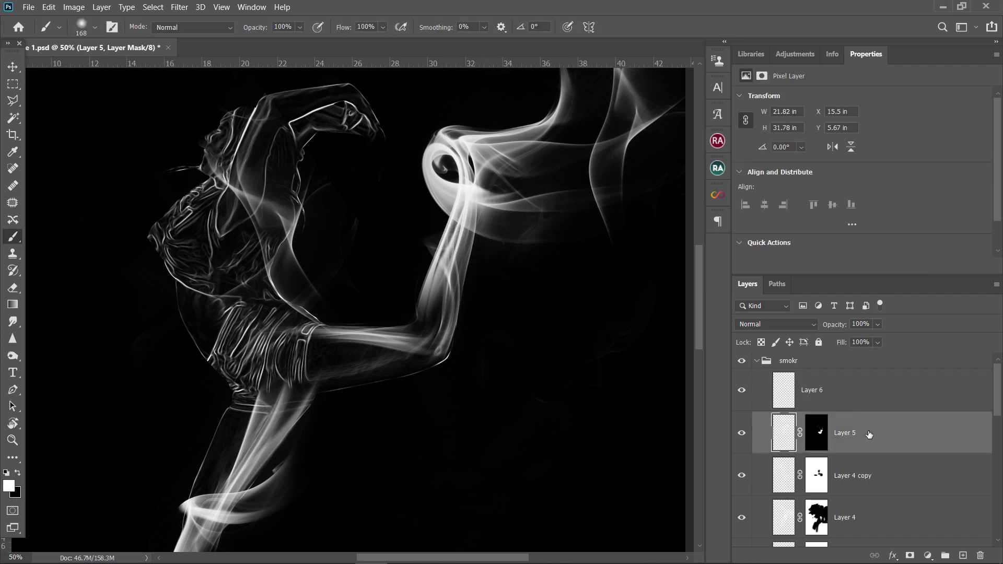
# Rotate the duplicated smoke toward the raised arm and delete the copy's mask
pyautogui.click(13, 67)
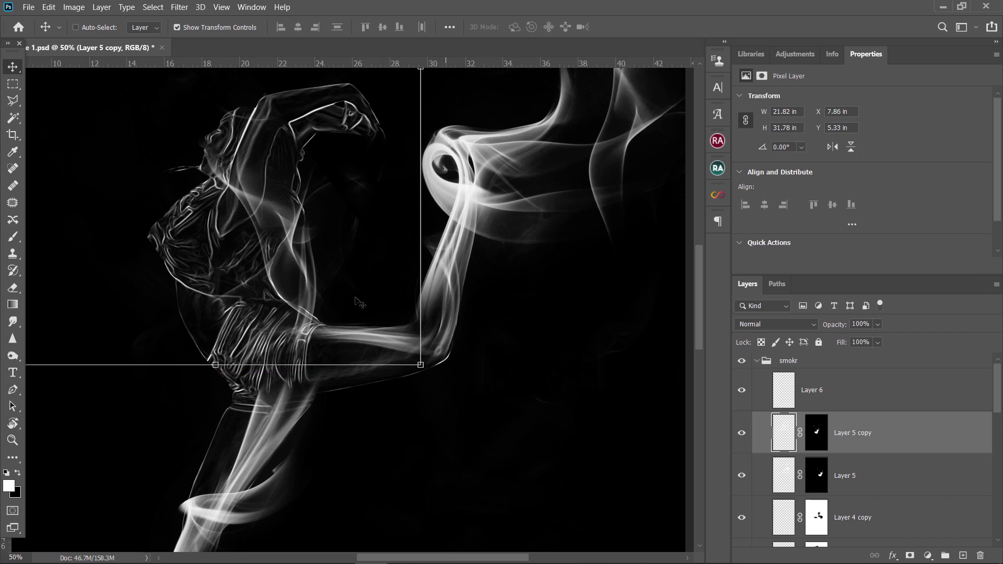
pyautogui.hotkey('ctrl', 't')
pyautogui.moveTo(520, 86)
pyautogui.mouseDown()
pyautogui.moveTo(291, 50)
pyautogui.moveTo(533, 114)
pyautogui.mouseUp()
pyautogui.moveTo(364, 162); pyautogui.dragTo(368, 277)
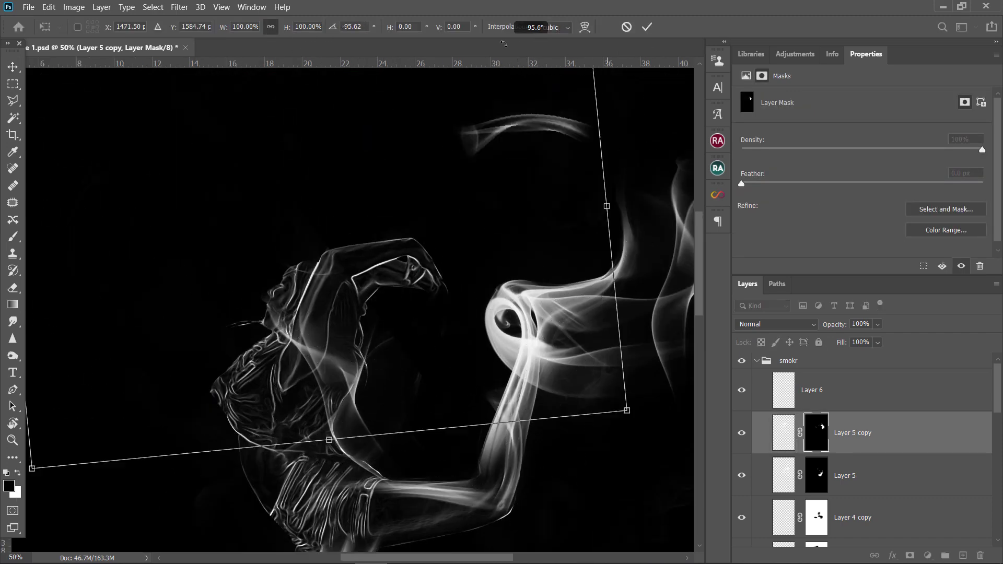
pyautogui.moveTo(669, 166); pyautogui.dragTo(517, 47)
pyautogui.moveTo(392, 246); pyautogui.dragTo(376, 292)
pyautogui.press('Return')
pyautogui.hotkey('ctrl', '1')
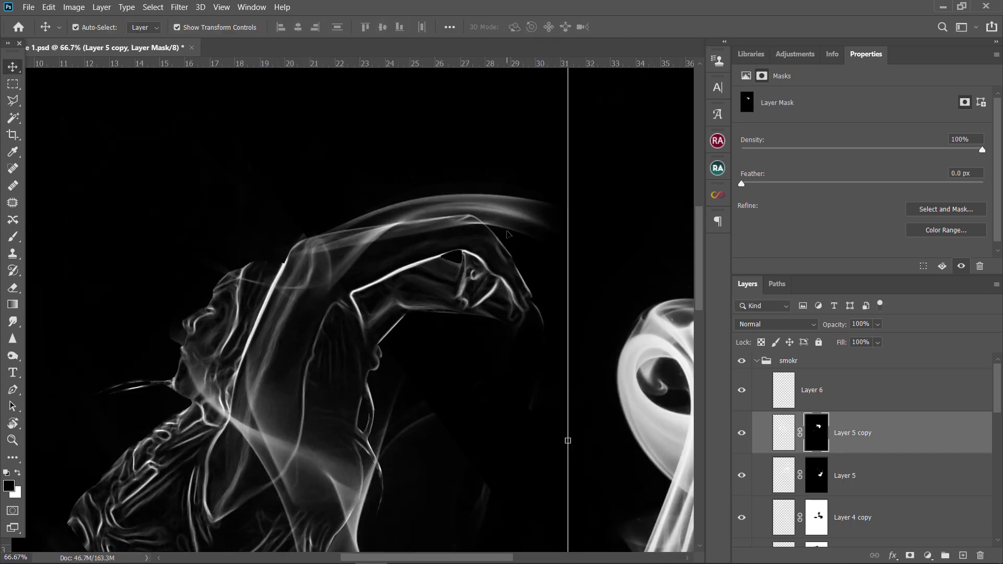
pyautogui.press('Delete')
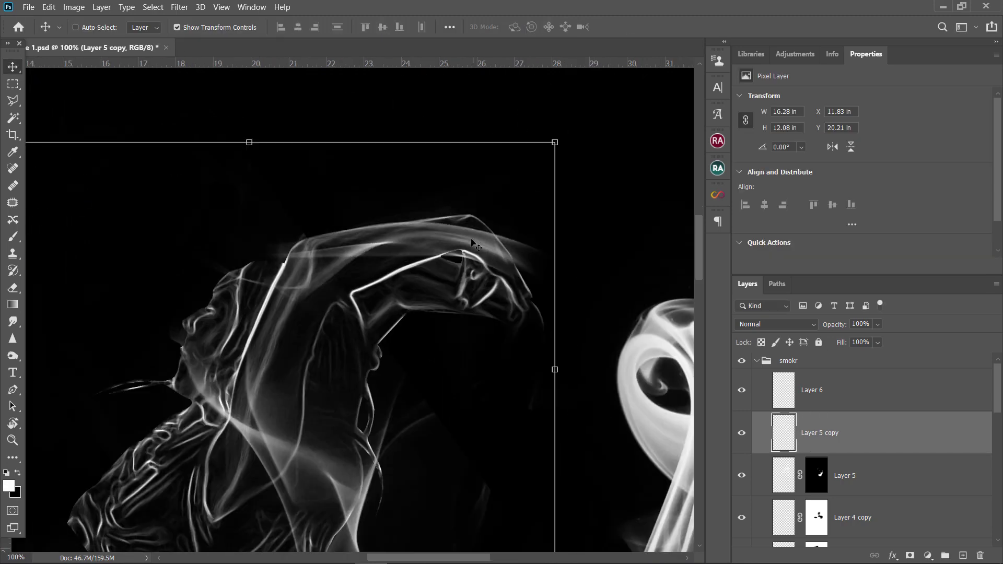
# Rotate Layer 5 copy along the upper arm and add a reveal-all mask
pyautogui.hotkey('ctrl', 't')
pyautogui.moveTo(63, 162)
pyautogui.mouseDown()
pyautogui.moveTo(671, 240)
pyautogui.moveTo(674, 313)
pyautogui.mouseUp()
pyautogui.moveTo(250, 366); pyautogui.dragTo(264, 375)
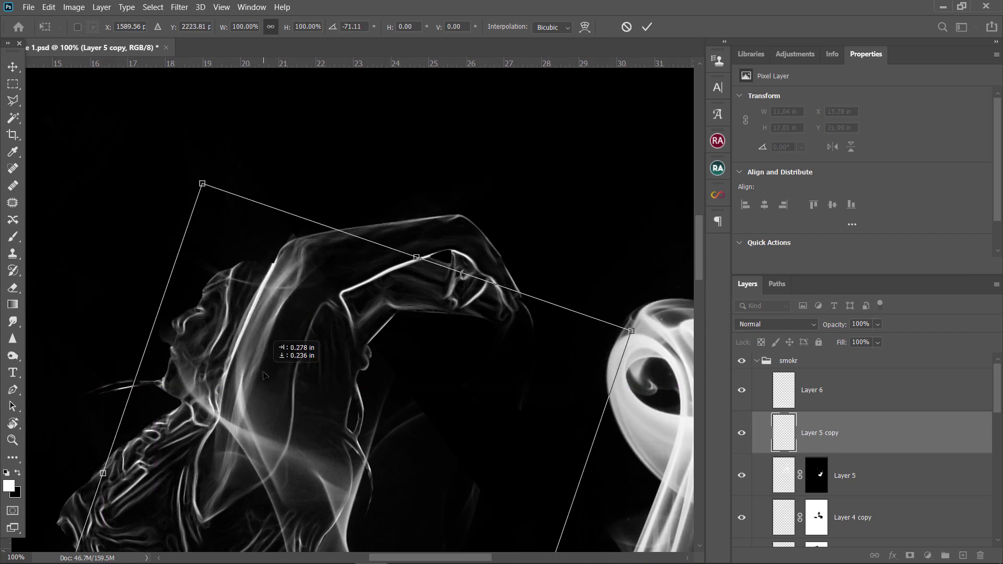
pyautogui.press('Return')
pyautogui.click(909, 555)
# Paint black on the mask to hide excess smoke over the upper arm
pyautogui.press('b')
pyautogui.rightClick(293, 214)
pyautogui.press('Escape')
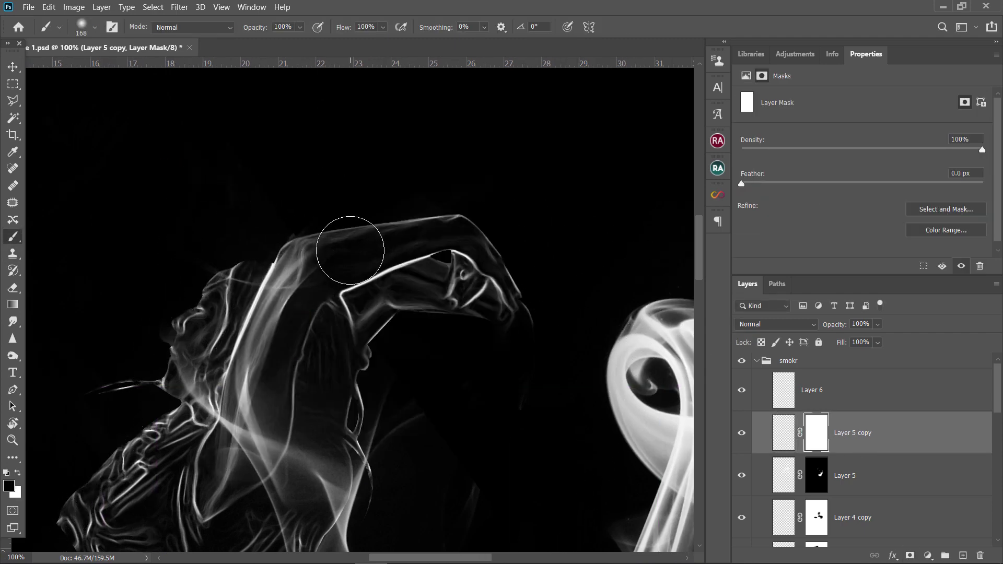
pyautogui.moveTo(287, 422); pyautogui.dragTo(261, 455)
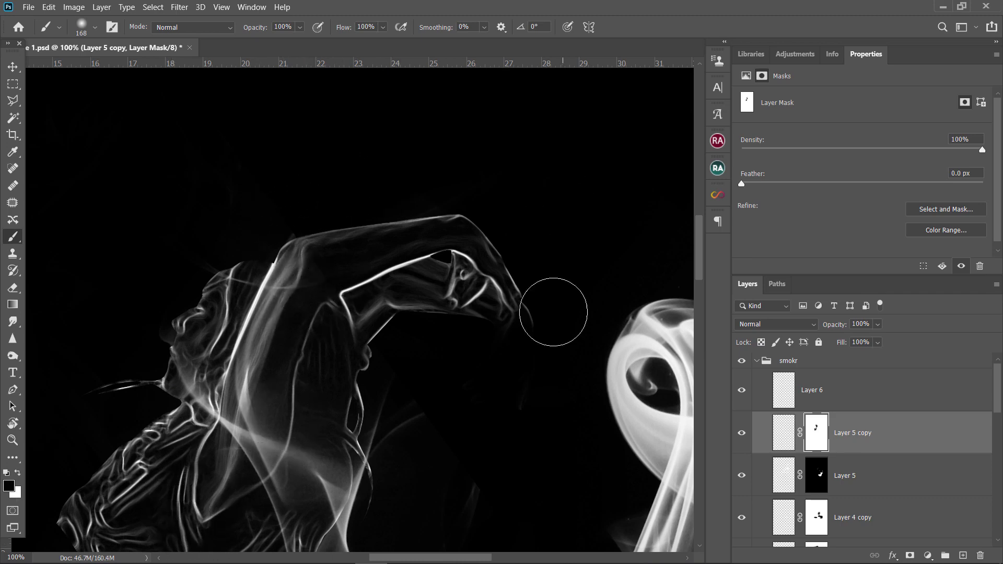
pyautogui.moveTo(331, 368); pyautogui.dragTo(531, 258)
# On a new Layer 7, stamp a large white smoke wisp and transform it into place
pyautogui.click(963, 556)
pyautogui.hotkey('ctrl', '-')
pyautogui.hotkey('ctrl', '-')
pyautogui.hotkey('ctrl', '-')
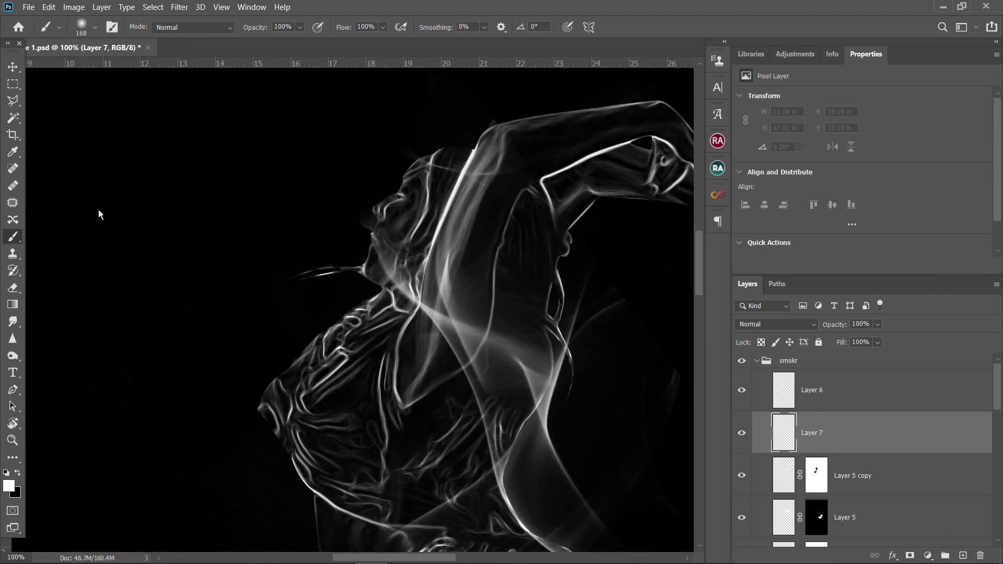
pyautogui.rightClick(230, 251)
pyautogui.press('x')
pyautogui.click(158, 225)
pyautogui.hotkey('ctrl', 't')
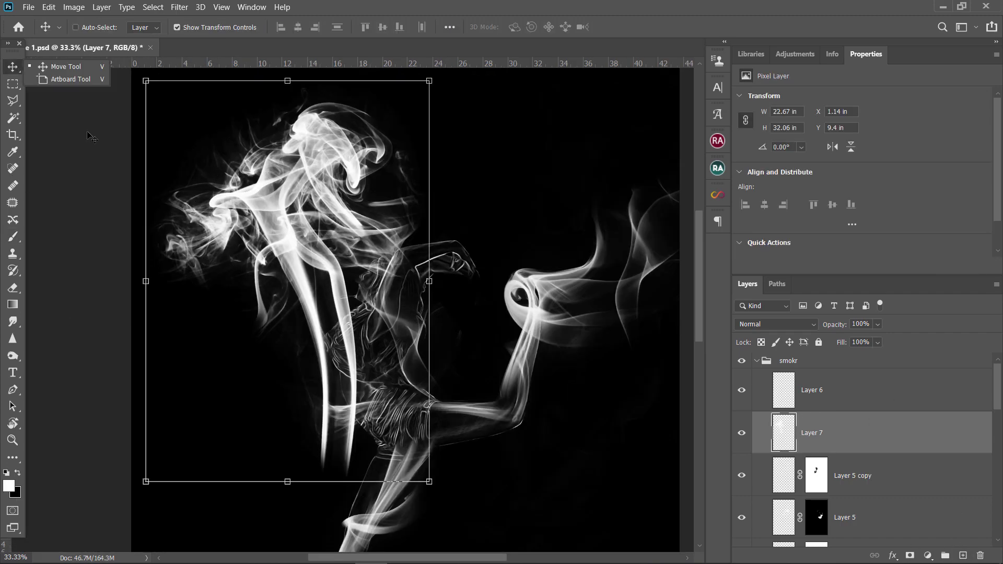
pyautogui.moveTo(460, 209); pyautogui.dragTo(470, 324)
pyautogui.scroll(-4, 470, 324)
pyautogui.moveTo(371, 312)
pyautogui.mouseDown()
pyautogui.moveTo(322, 336)
pyautogui.moveTo(454, 319)
pyautogui.mouseUp()
pyautogui.hotkey('ctrl', '+')
pyautogui.hotkey('ctrl', '+')
pyautogui.press('Return')
# Stamp a different smoke brush shape and move it down onto the dancer's leg
pyautogui.press('b')
pyautogui.rightClick(248, 193)
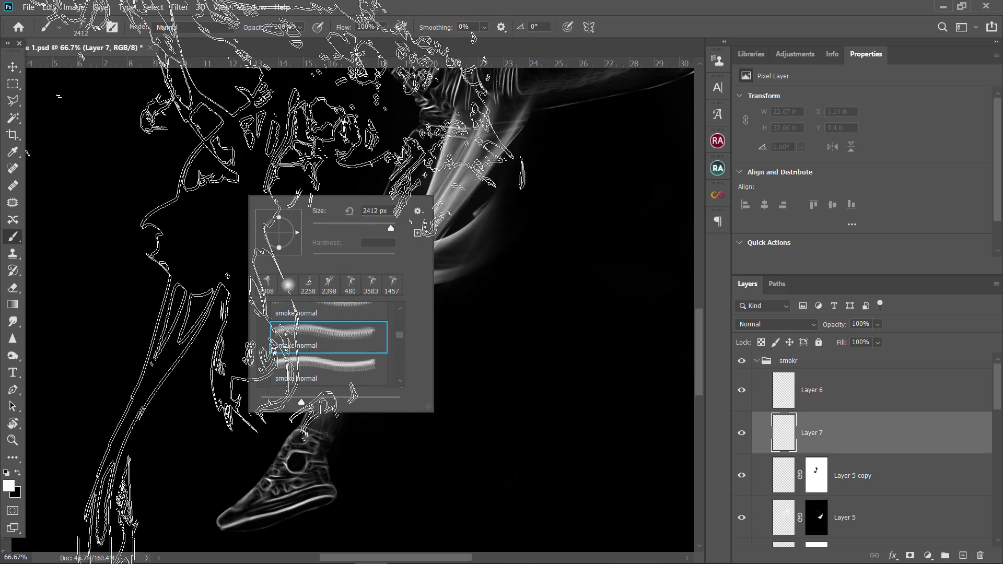
pyautogui.click(329, 342)
pyautogui.click(209, 261)
pyautogui.press('v')
pyautogui.moveTo(256, 159)
pyautogui.mouseDown()
pyautogui.moveTo(428, 255)
pyautogui.moveTo(445, 373)
pyautogui.mouseUp()
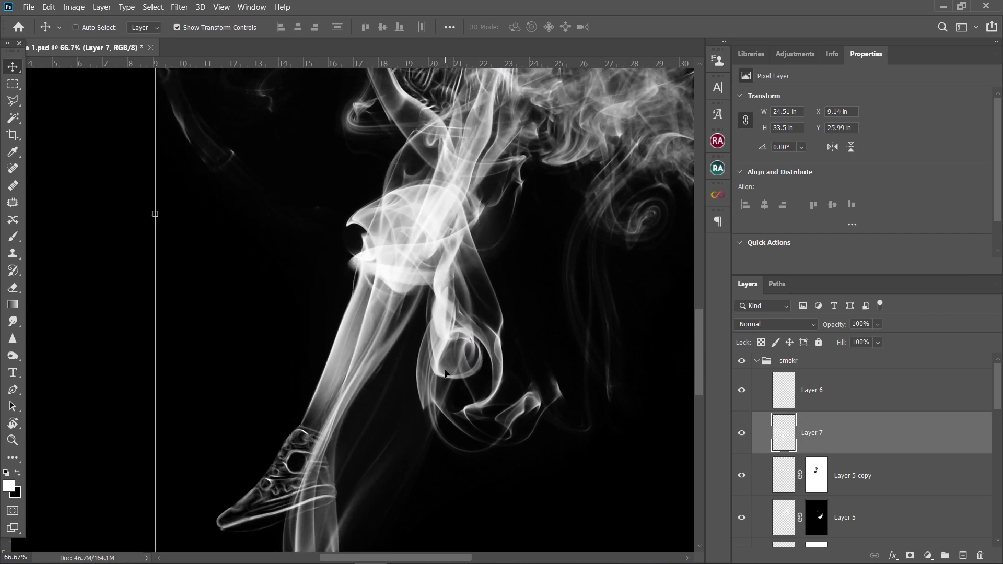
# Add an inverted mask and paint white with a soft round brush around the knee and thigh
pyautogui.click(910, 555)
pyautogui.hotkey('ctrl', 'i')
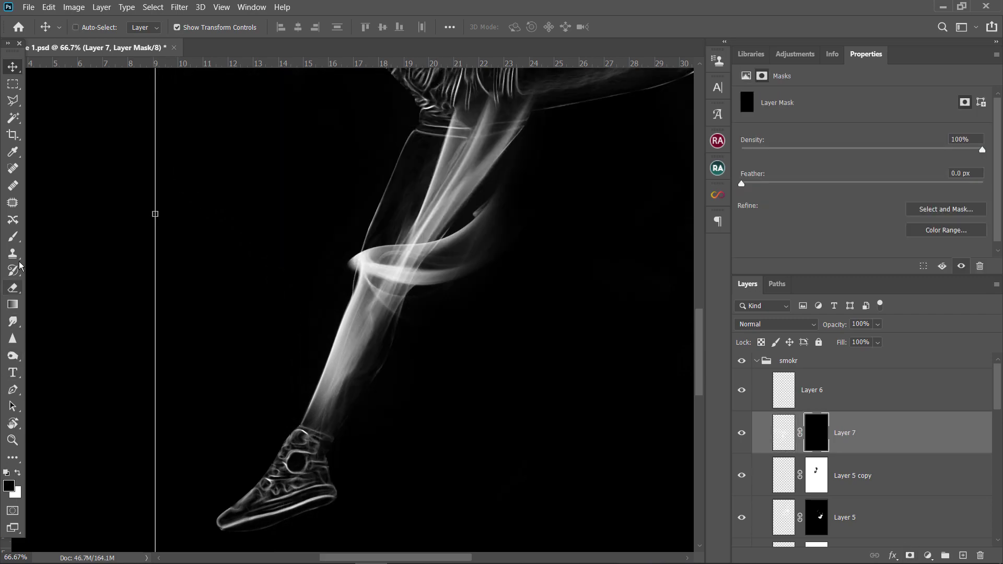
pyautogui.click(13, 236)
pyautogui.rightClick(398, 260)
pyautogui.click(476, 383)
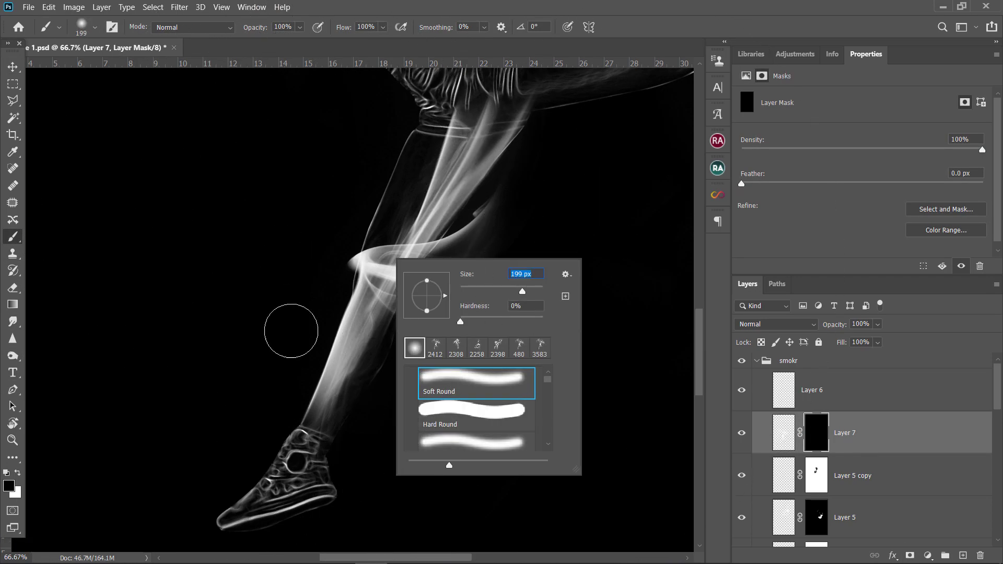
pyautogui.press('Escape')
pyautogui.press('x')
pyautogui.moveTo(344, 391)
pyautogui.mouseDown()
pyautogui.moveTo(397, 293)
pyautogui.moveTo(460, 105)
pyautogui.mouseUp()
# Hide smoke over the upper shin, nudge the layer, and reveal strands trailing below the shoe
pyautogui.hotkey('ctrl', 'z')
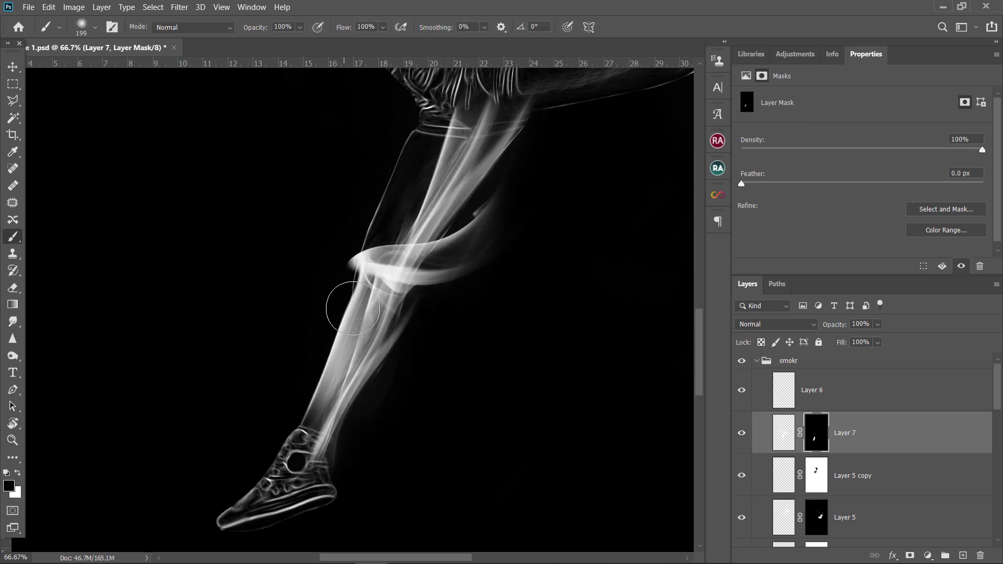
pyautogui.moveTo(353, 308); pyautogui.dragTo(347, 328)
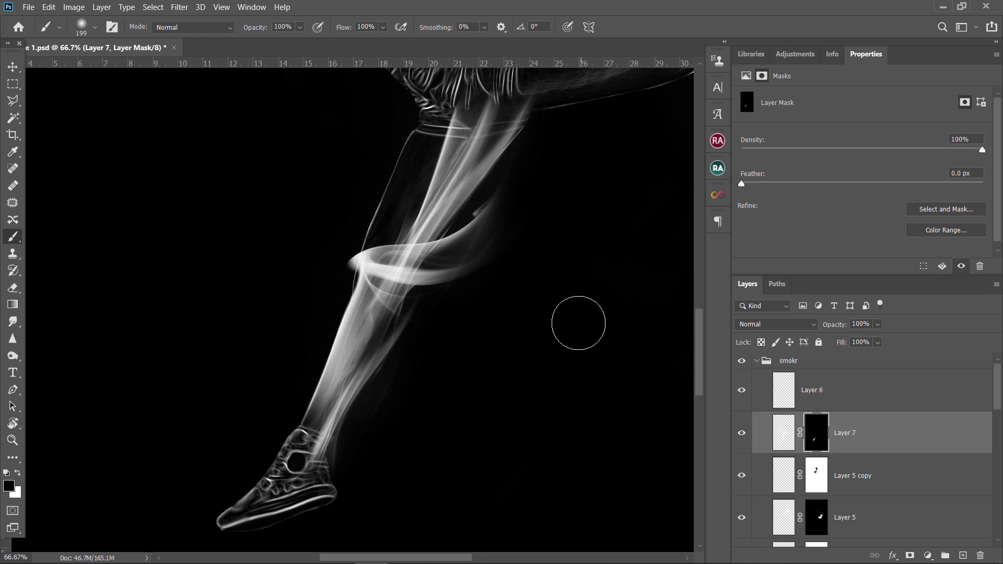
pyautogui.press('v')
pyautogui.moveTo(343, 404)
pyautogui.mouseDown()
pyautogui.moveTo(351, 403)
pyautogui.moveTo(313, 442)
pyautogui.mouseUp()
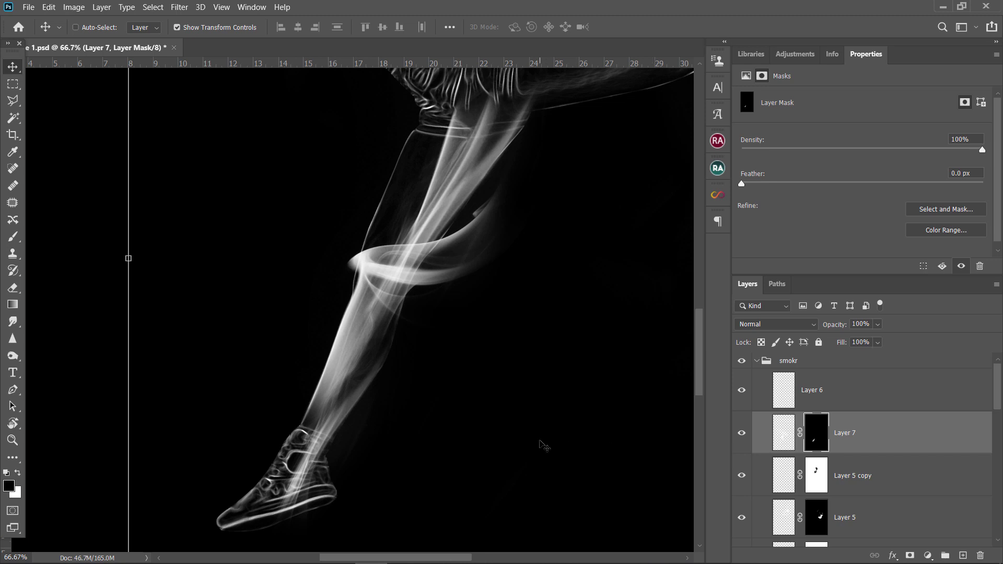
pyautogui.scroll(-5, 544, 445)
pyautogui.hscroll(-1, 543, 445)
pyautogui.press('b')
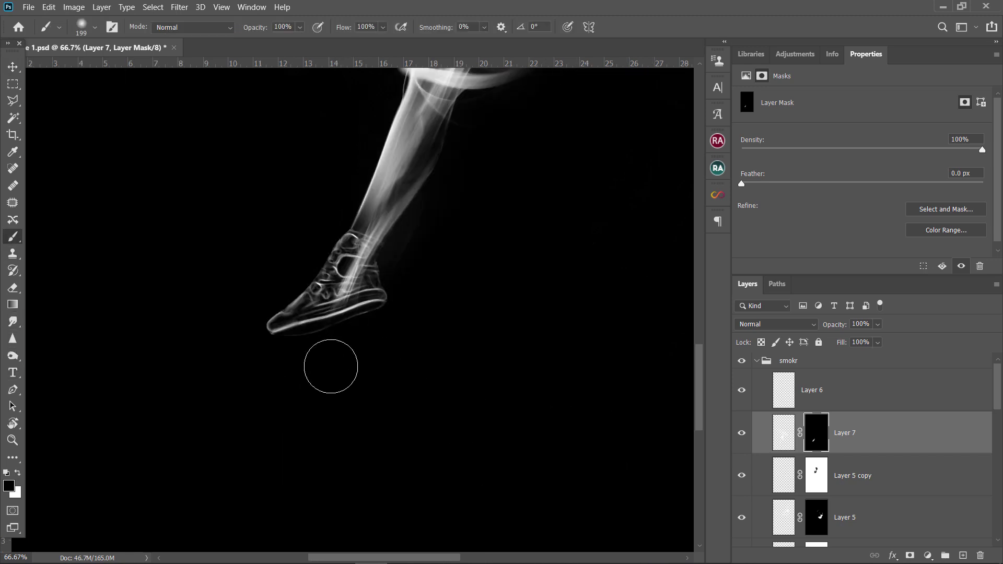
pyautogui.moveTo(329, 363)
pyautogui.mouseDown()
pyautogui.moveTo(293, 479)
pyautogui.moveTo(347, 497)
pyautogui.mouseUp()
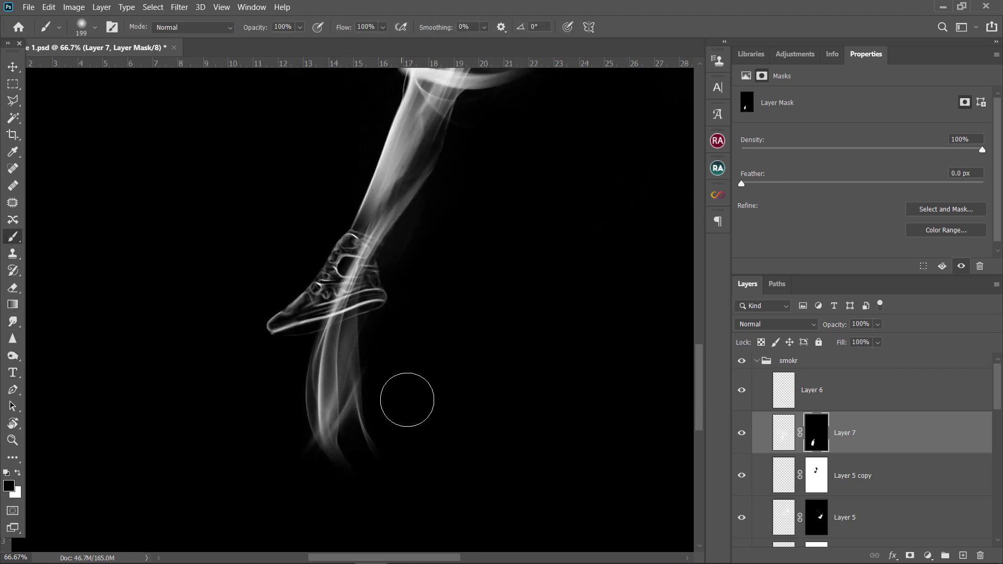
# Paint black on Layer 1 copy's mask with a smaller brush over the leg and raised arm
pyautogui.scroll(-5, 921, 466)
pyautogui.click(797, 462)
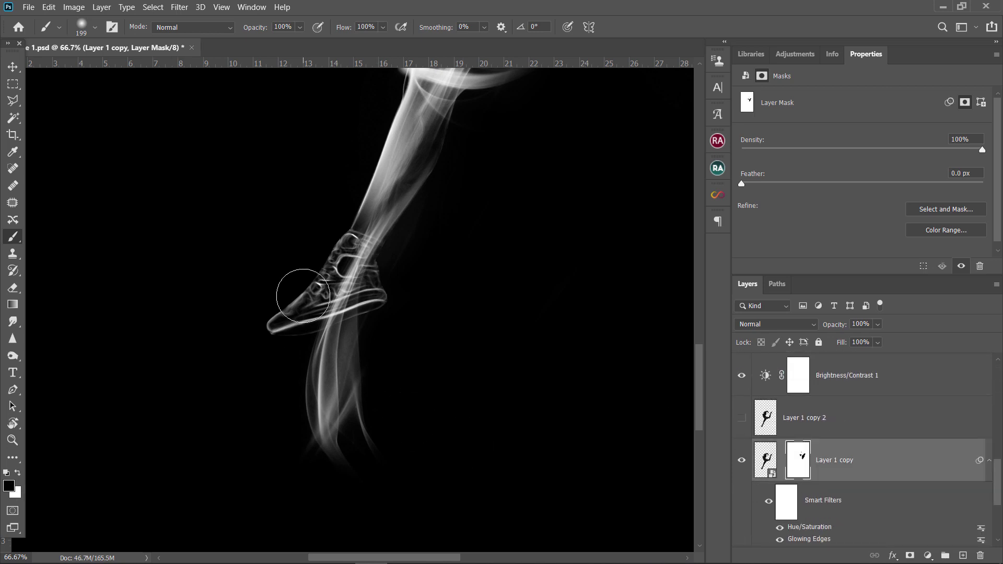
pyautogui.moveTo(307, 297); pyautogui.dragTo(370, 279)
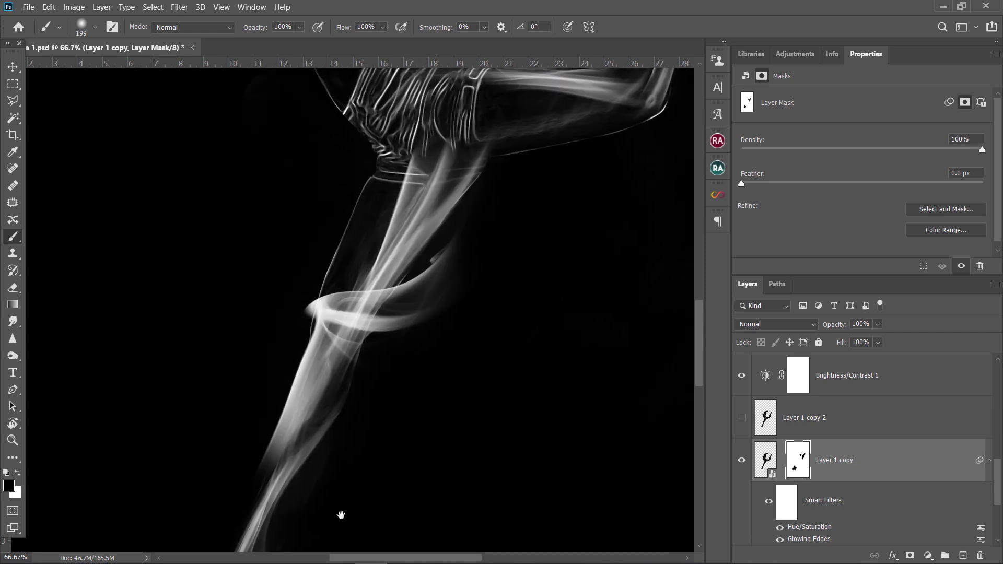
pyautogui.rightClick(507, 336)
pyautogui.click(391, 244)
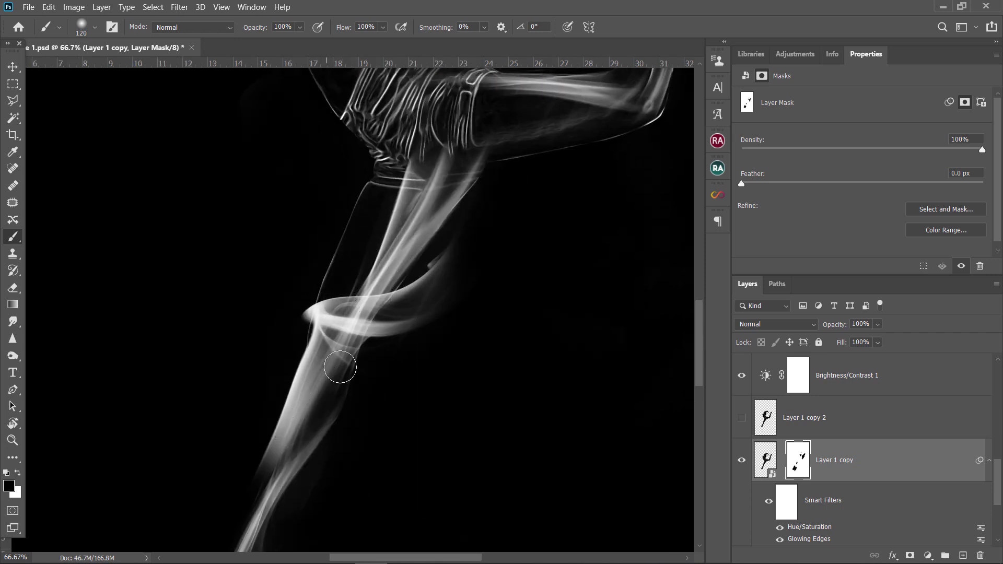
pyautogui.moveTo(393, 277); pyautogui.dragTo(419, 421)
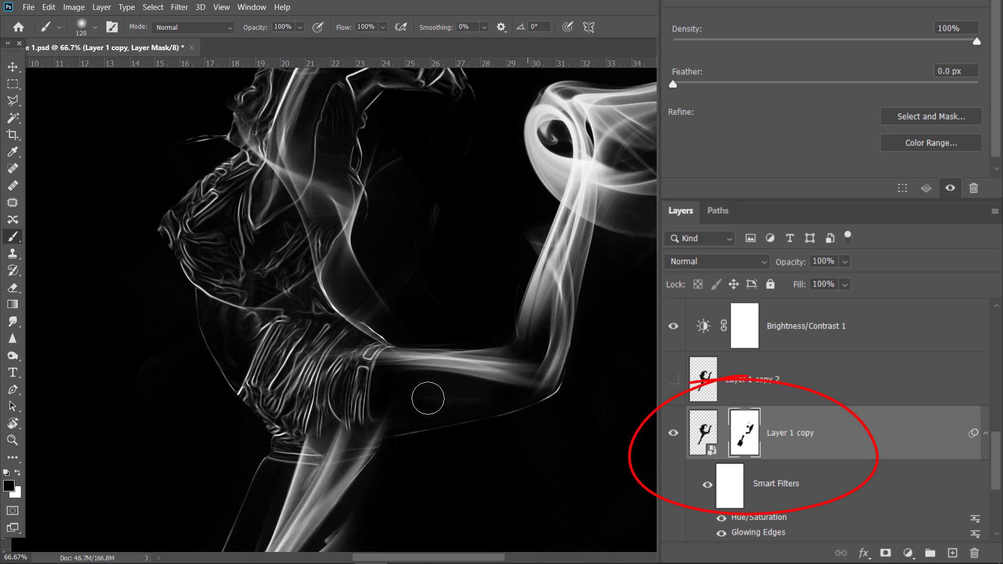
pyautogui.moveTo(427, 399); pyautogui.dragTo(469, 318)
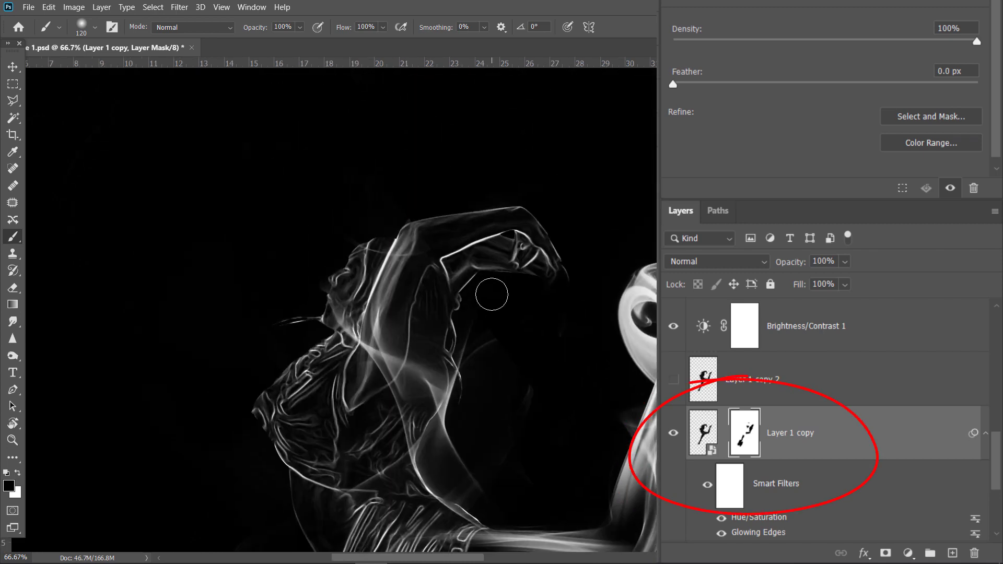
# Zoom in on the raised arm and trim the line-art mask along the hand with a smaller brush
pyautogui.hotkey('ctrl', '+')
pyautogui.hotkey('ctrl', '+')
pyautogui.rightClick(436, 217)
pyautogui.press('Return')
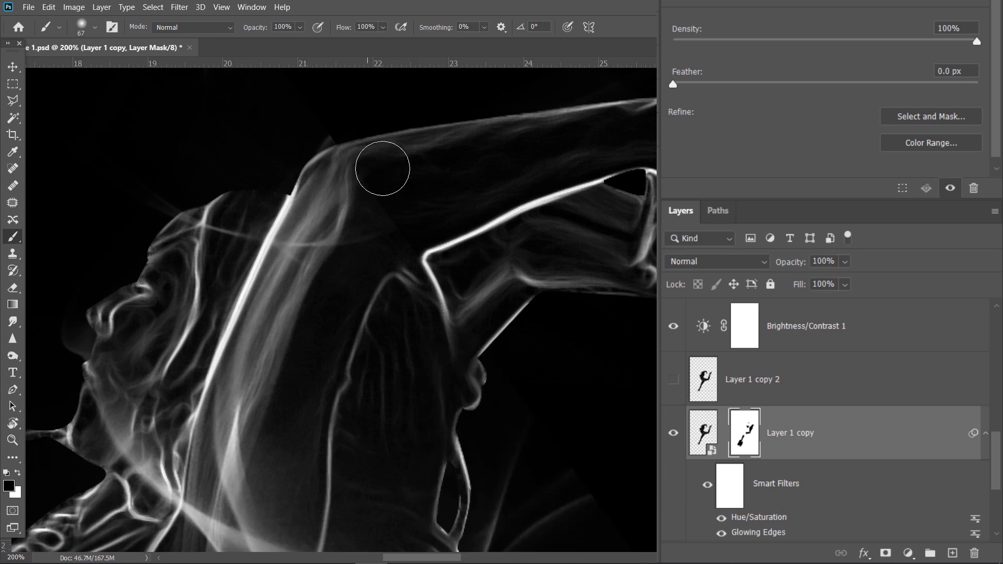
pyautogui.moveTo(623, 134); pyautogui.dragTo(376, 226)
pyautogui.rightClick(472, 206)
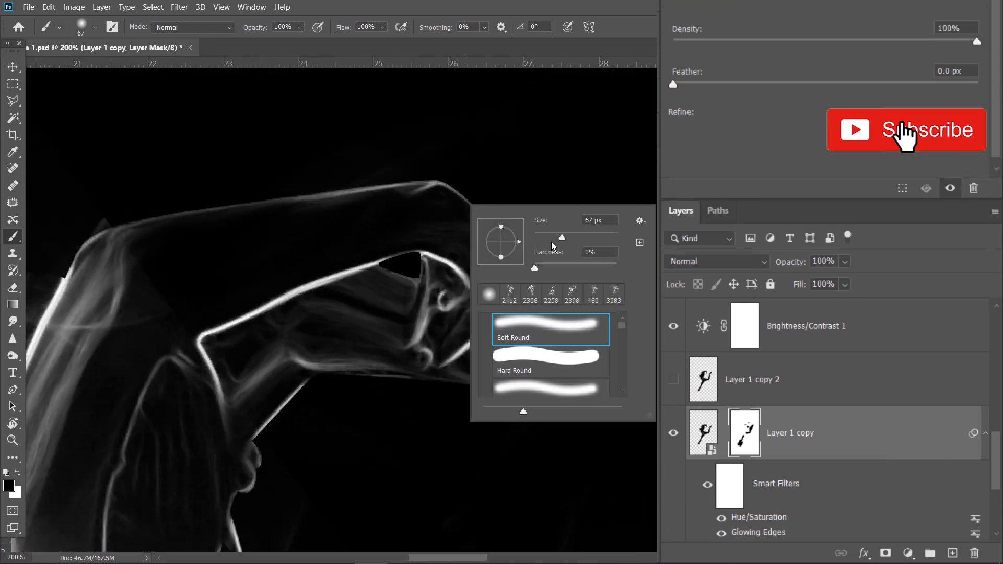
pyautogui.press('Return')
pyautogui.press('[')
pyautogui.press('[')
pyautogui.press('[')
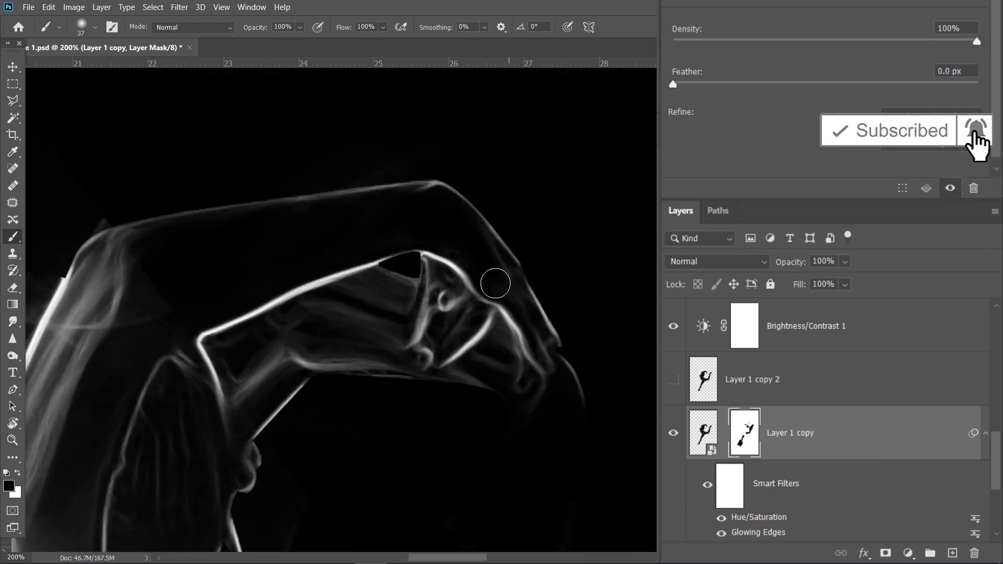
pyautogui.moveTo(495, 283); pyautogui.dragTo(477, 194)
pyautogui.rightClick(442, 273)
pyautogui.press('Return')
pyautogui.rightClick(524, 261)
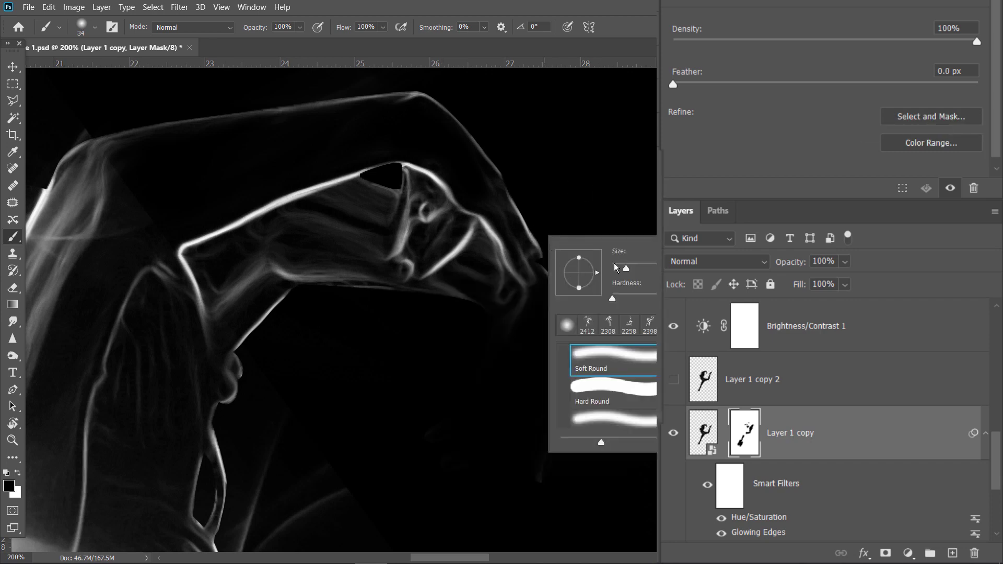
pyautogui.click(615, 267)
pyautogui.press('Return')
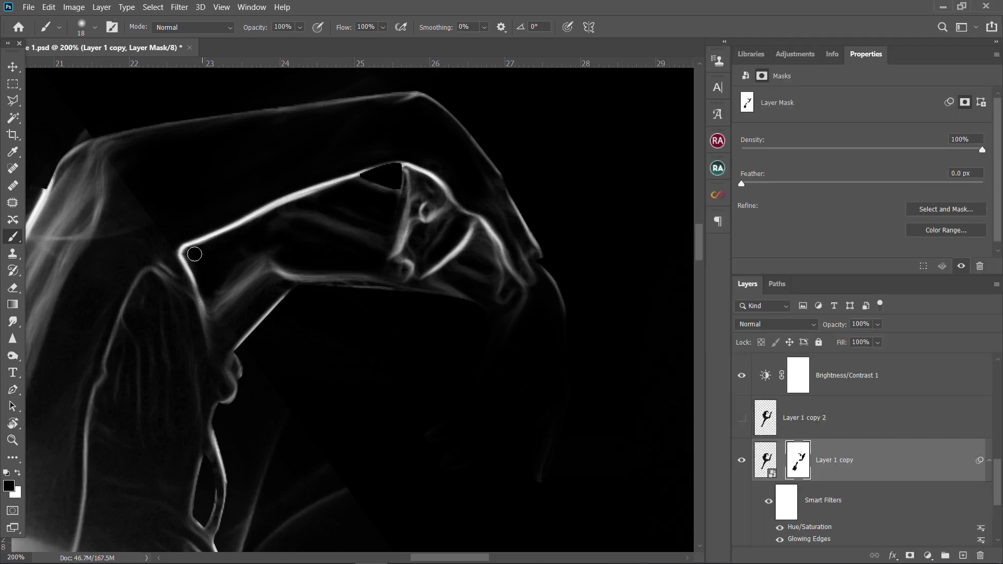
# Continue trimming Layer 1 copy's mask around the shoulder and torso, resizing the brush as needed
pyautogui.scroll(-3, 478, 269)
pyautogui.hscroll(-5, 328, 244)
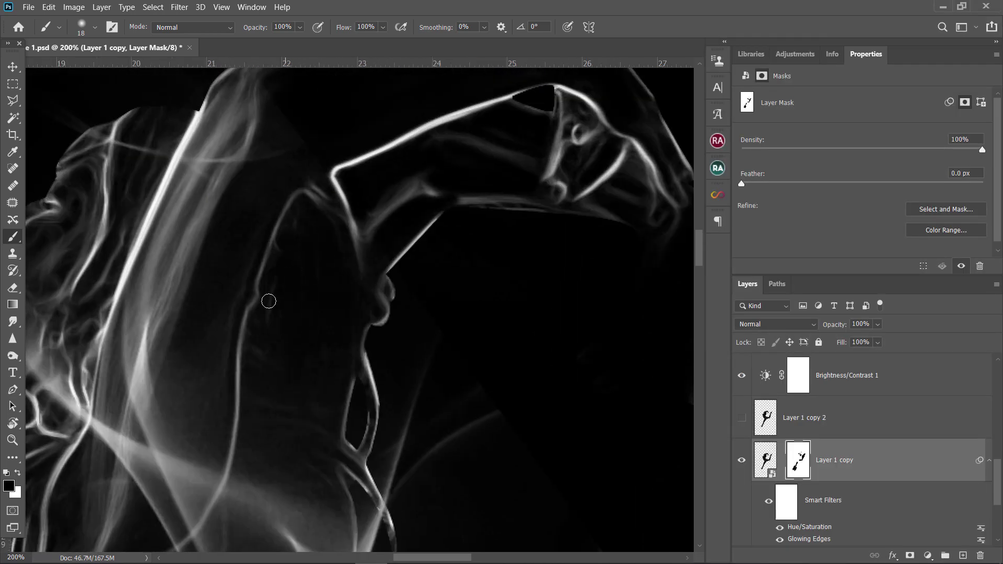
pyautogui.scroll(-3, 266, 385)
pyautogui.rightClick(324, 355)
pyautogui.press('Return')
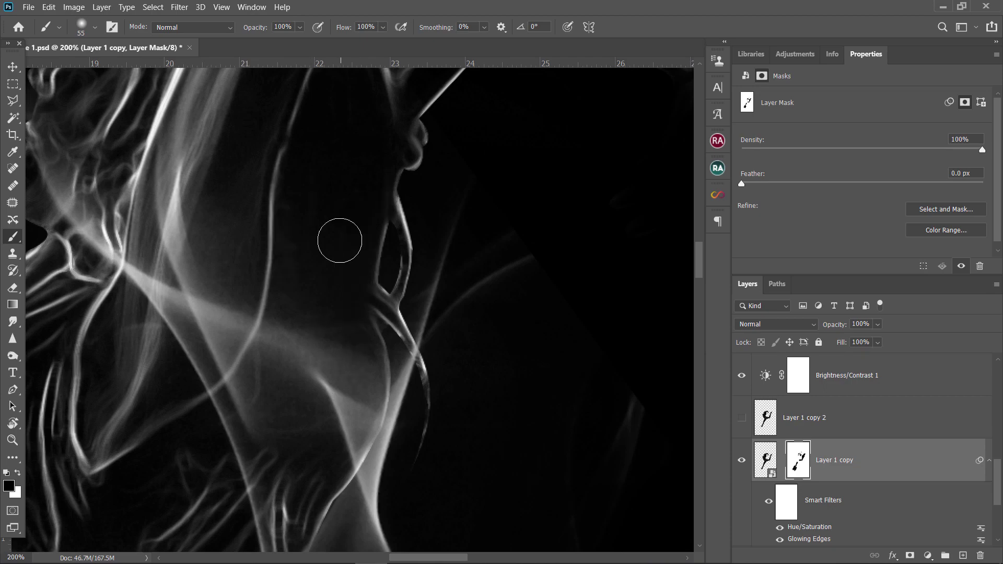
pyautogui.rightClick(343, 266)
pyautogui.press('Return')
pyautogui.scroll(3, 369, 365)
pyautogui.scroll(-3, 436, 226)
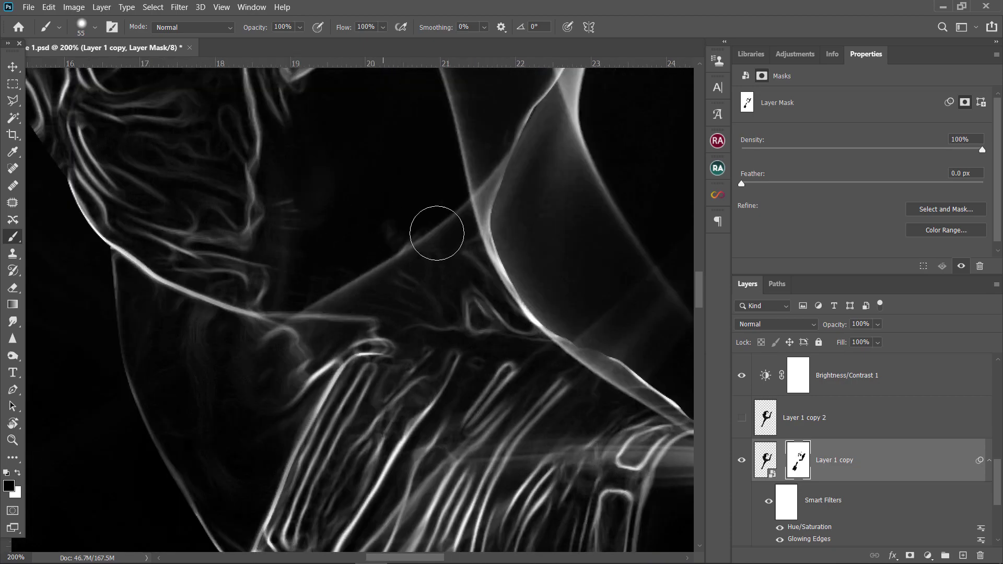
pyautogui.scroll(-3, 452, 396)
pyautogui.scroll(3, 453, 395)
pyautogui.hscroll(-3, 387, 331)
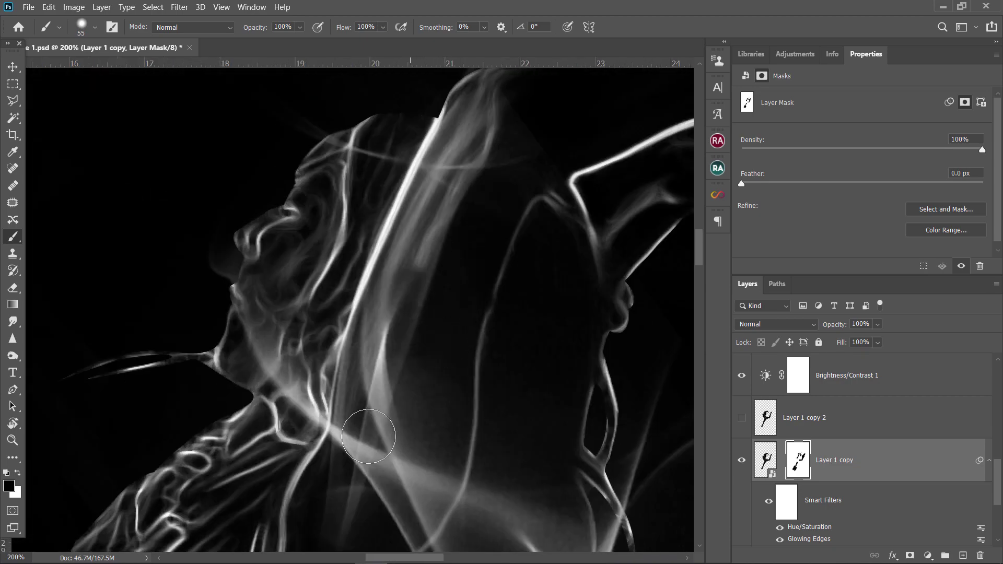
pyautogui.hscroll(3, 480, 119)
pyautogui.scroll(1, 479, 119)
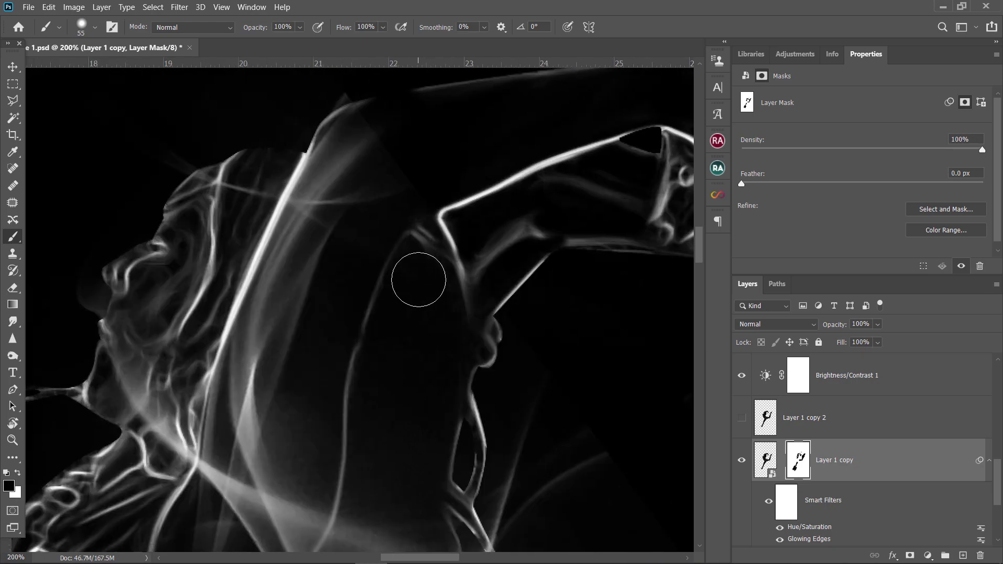
pyautogui.scroll(3, 418, 279)
pyautogui.rightClick(562, 314)
pyautogui.click(649, 425)
pyautogui.hscroll(-3, 506, 351)
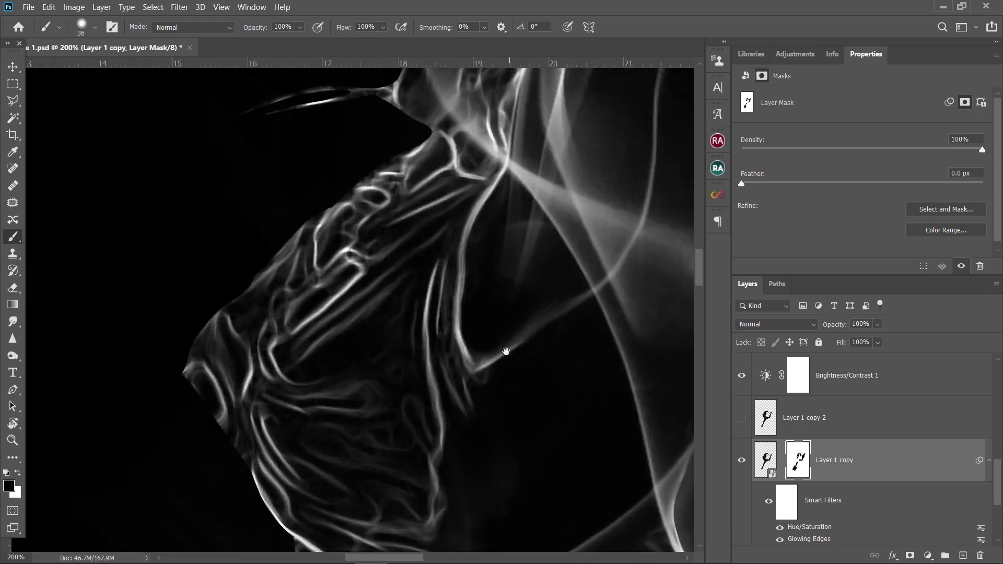
pyautogui.scroll(-5, 505, 351)
pyautogui.scroll(2, 358, 291)
pyautogui.scroll(-5, 358, 291)
pyautogui.scroll(3, 862, 418)
# Select the smokr group and expand it to list its smoke layers
pyautogui.click(760, 360)
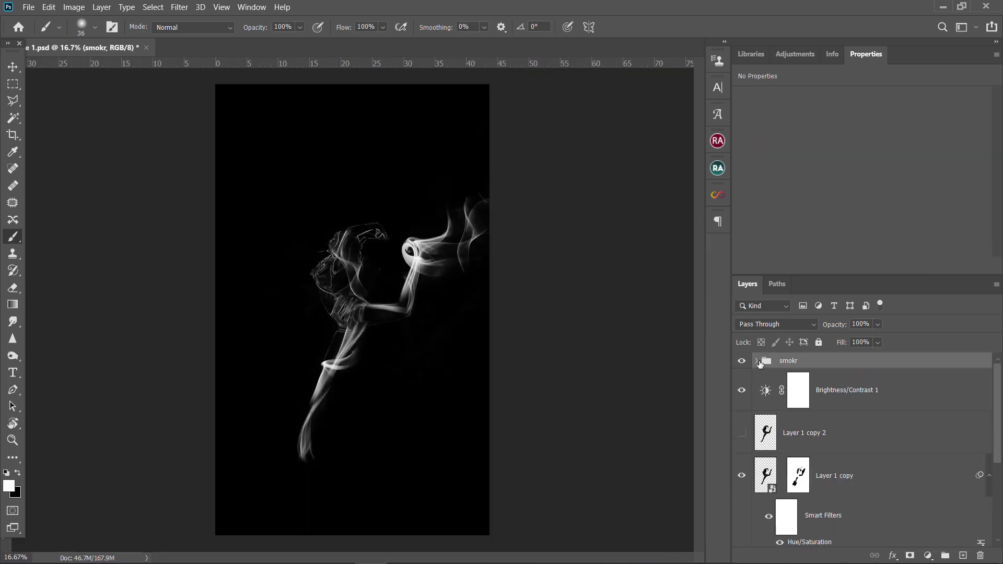
pyautogui.hotkey('ctrl', '+')
pyautogui.hotkey('ctrl', '+')
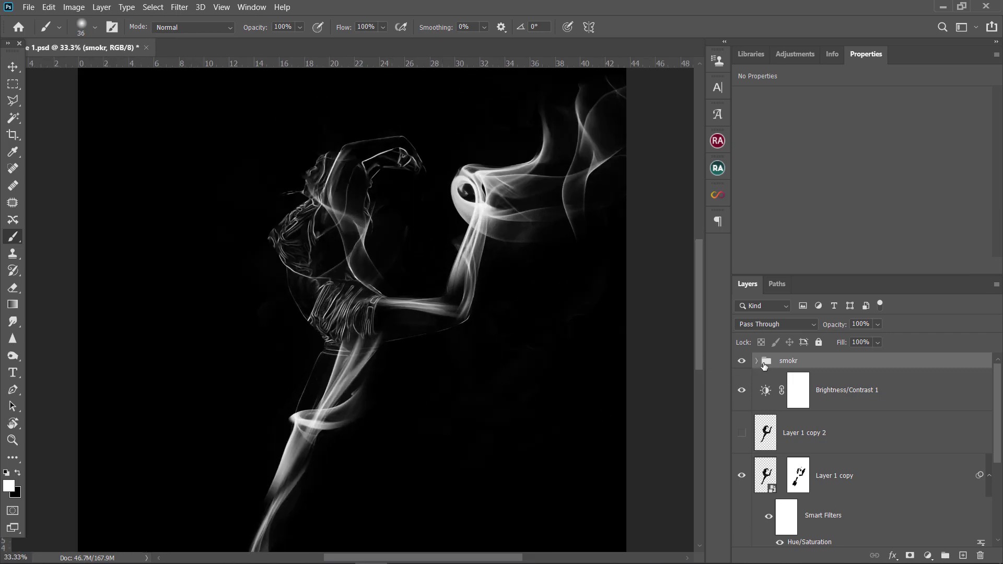
pyautogui.click(756, 360)
pyautogui.scroll(-1, 752, 422)
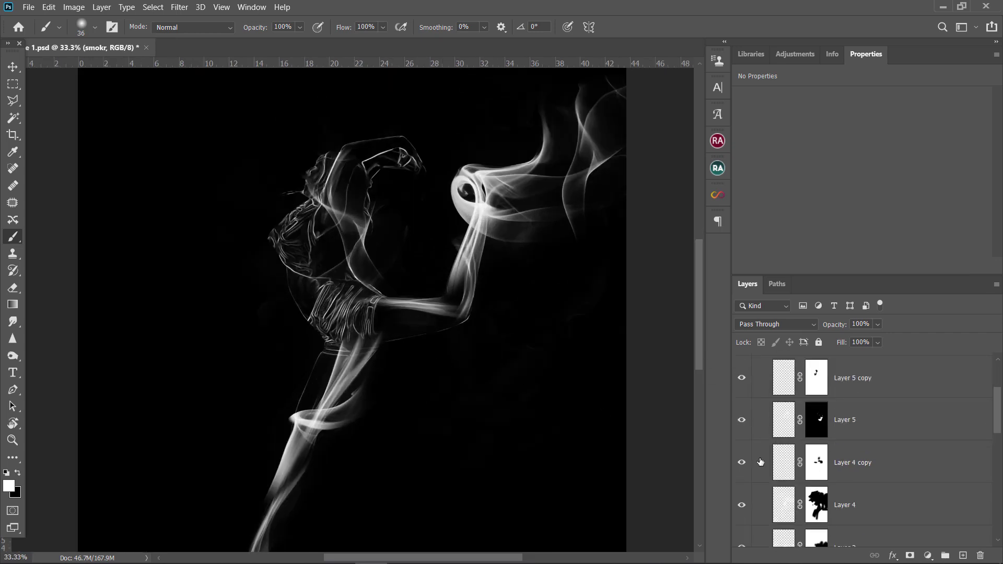
pyautogui.scroll(-1, 760, 461)
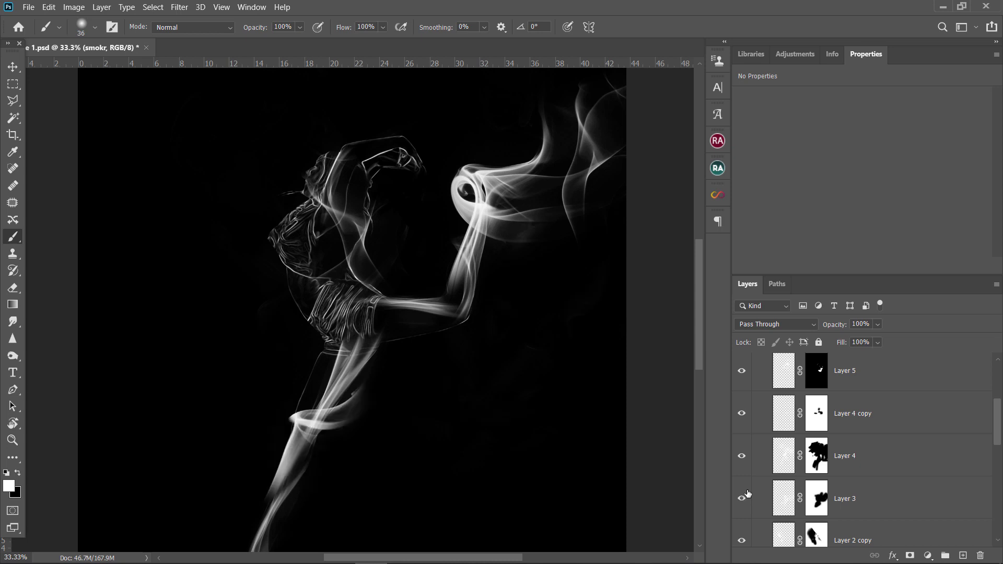
# Select Layer 3's mask, zoom in on the lower wisp, and set a 69 px brush
pyautogui.click(825, 493)
pyautogui.press('x')
pyautogui.hotkey('ctrl', '+')
pyautogui.scroll(-5, 365, 261)
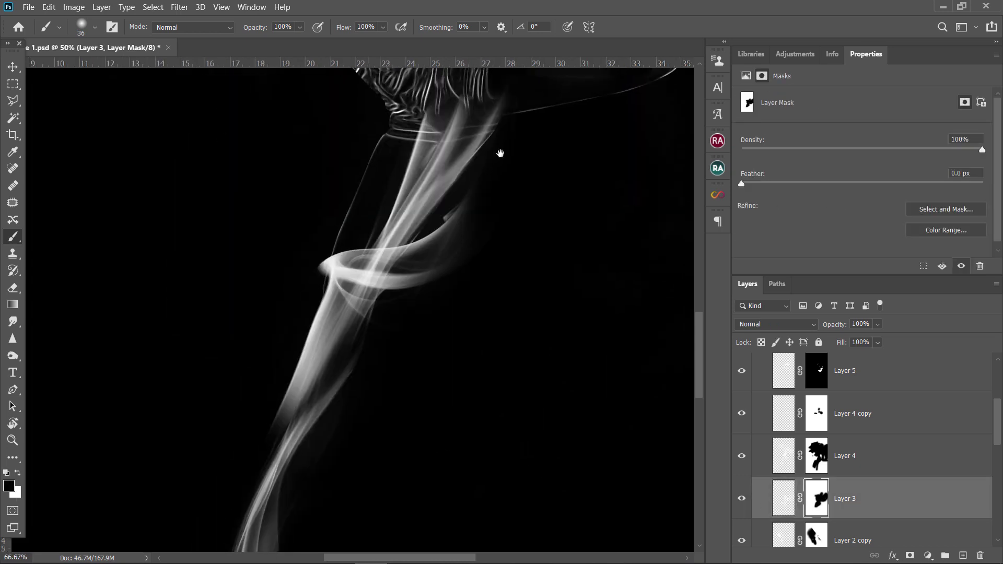
pyautogui.hotkey('ctrl', '+')
pyautogui.rightClick(326, 339)
pyautogui.moveTo(408, 363); pyautogui.dragTo(423, 335)
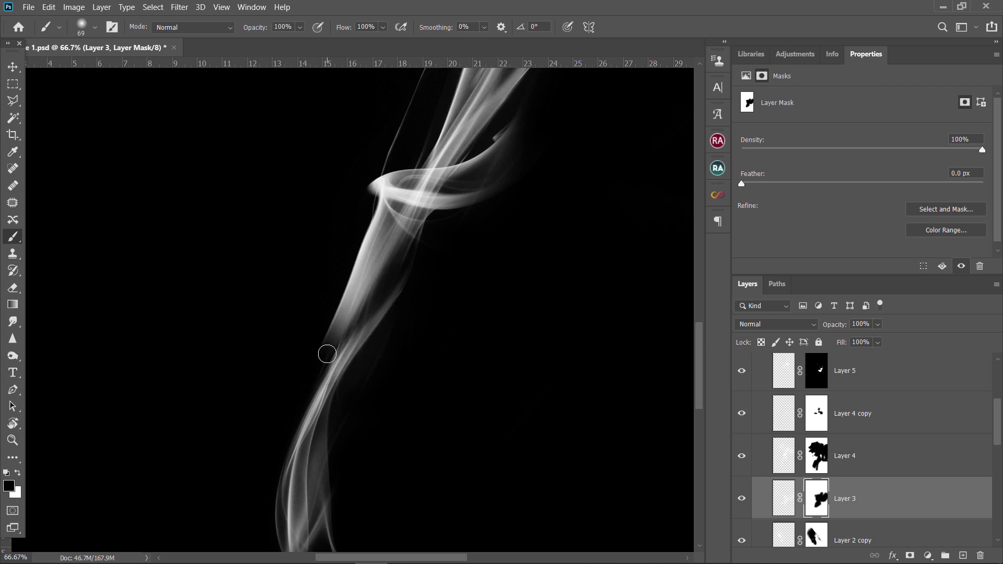
# Move the Layer 3 wisp down and left, tilt it slightly, and nudge it further left
pyautogui.click(14, 72)
pyautogui.moveTo(389, 217); pyautogui.dragTo(381, 247)
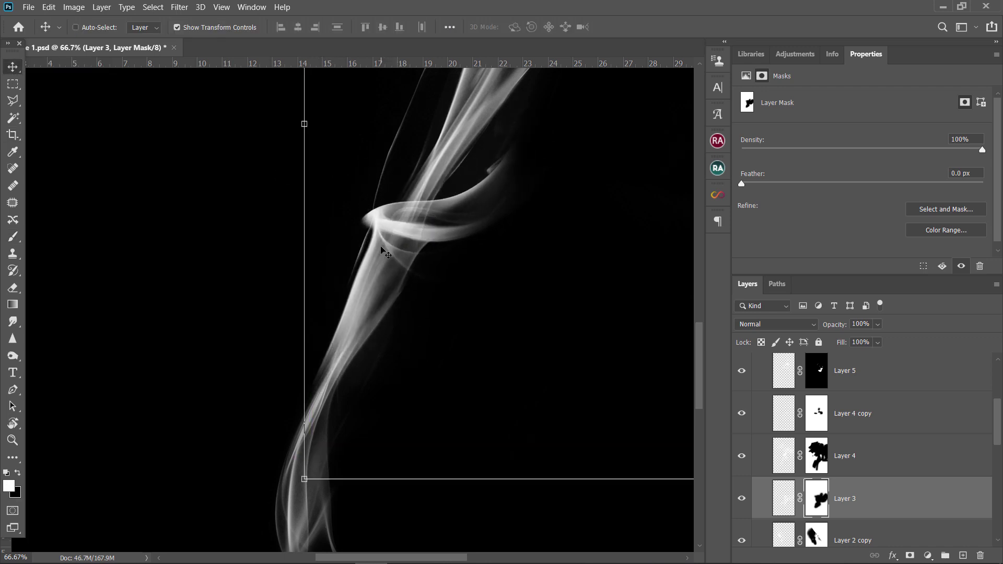
pyautogui.press('Left')
pyautogui.press('Left')
pyautogui.press('Left')
pyautogui.press('Left')
pyautogui.press('Left')
pyautogui.press('Left')
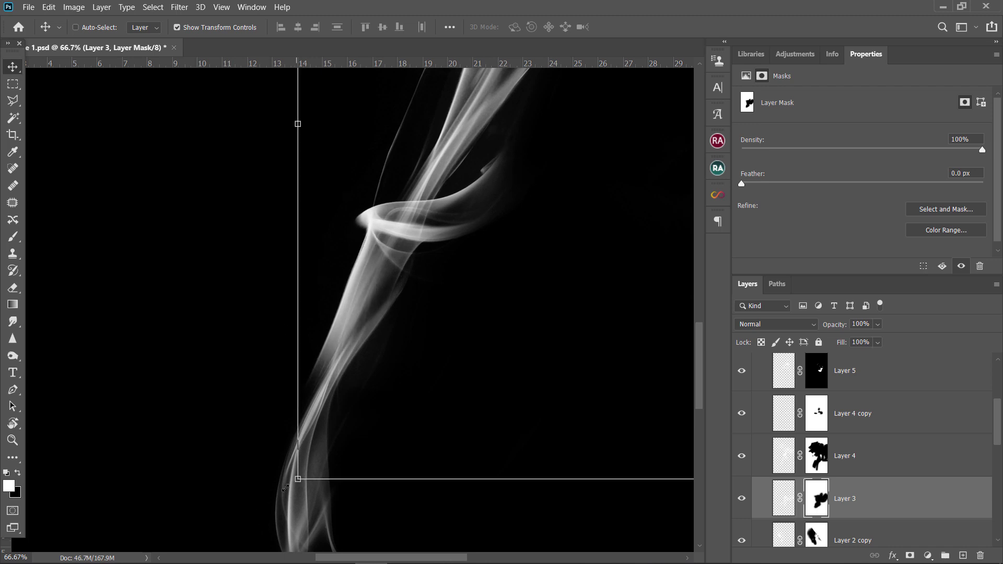
pyautogui.moveTo(285, 502); pyautogui.dragTo(287, 510)
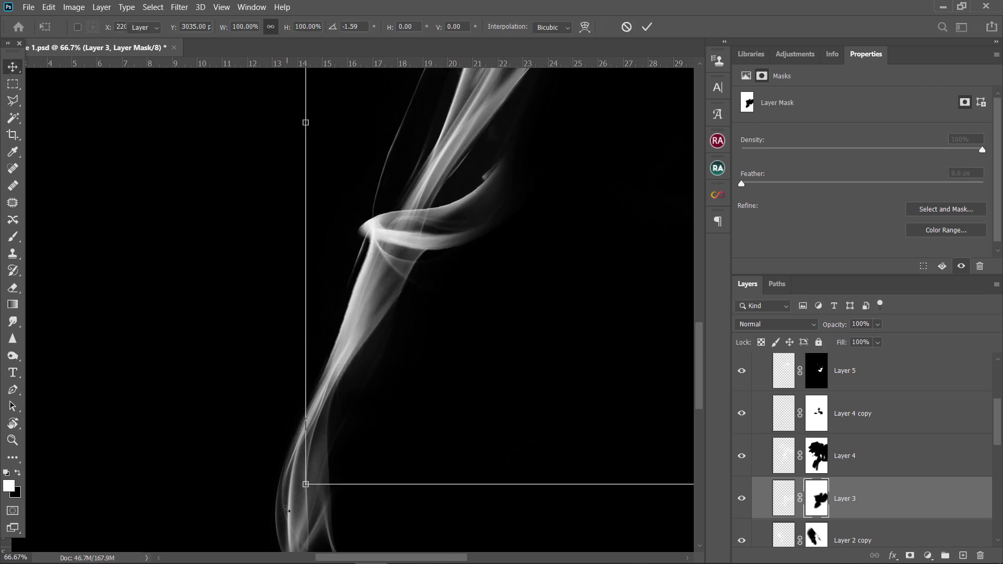
pyautogui.press('Left')
pyautogui.press('Left')
pyautogui.press('Left')
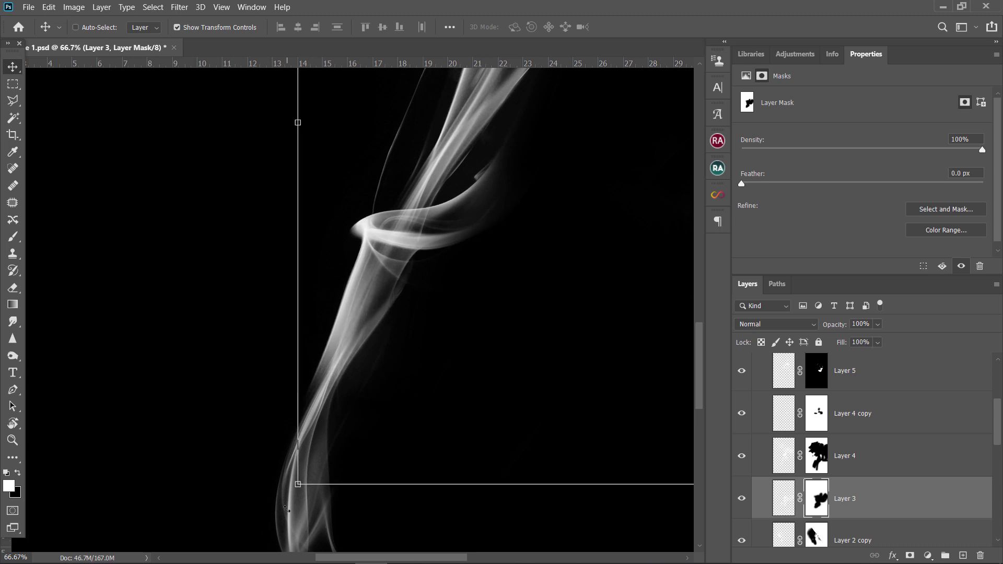
pyautogui.hotkey('ctrl', '-')
pyautogui.hotkey('ctrl', '-')
pyautogui.hotkey('ctrl', '-')
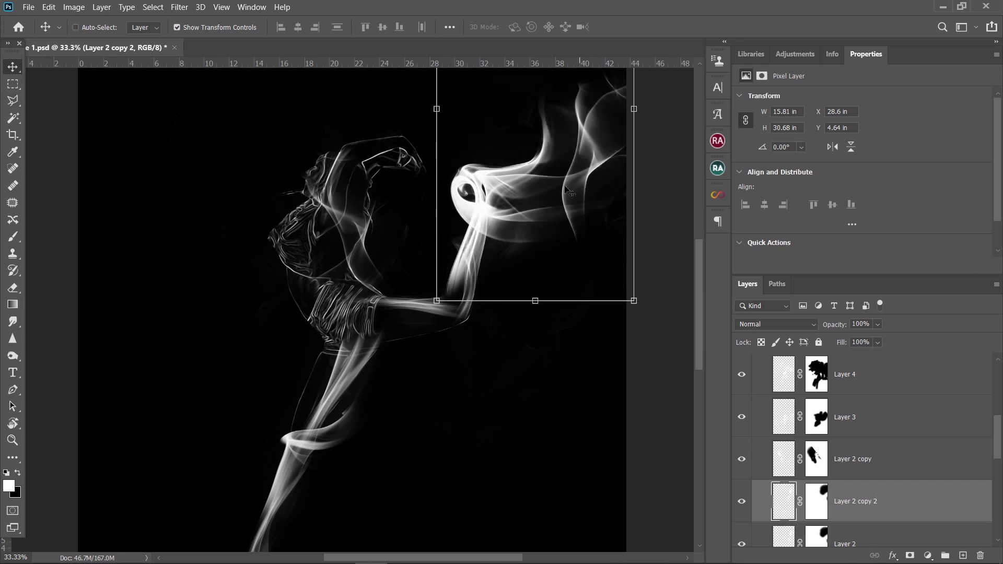
# Move Layer 2 copy 2's smoke left and rotate it over the dancer's forearm
pyautogui.moveTo(569, 192); pyautogui.dragTo(211, 266)
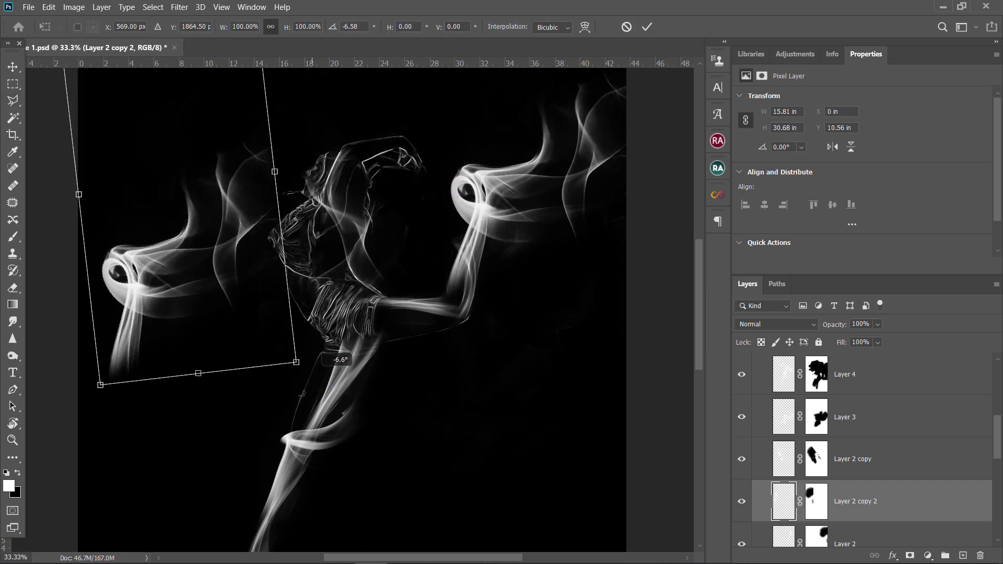
pyautogui.moveTo(288, 390); pyautogui.dragTo(276, 401)
pyautogui.moveTo(191, 273); pyautogui.dragTo(415, 350)
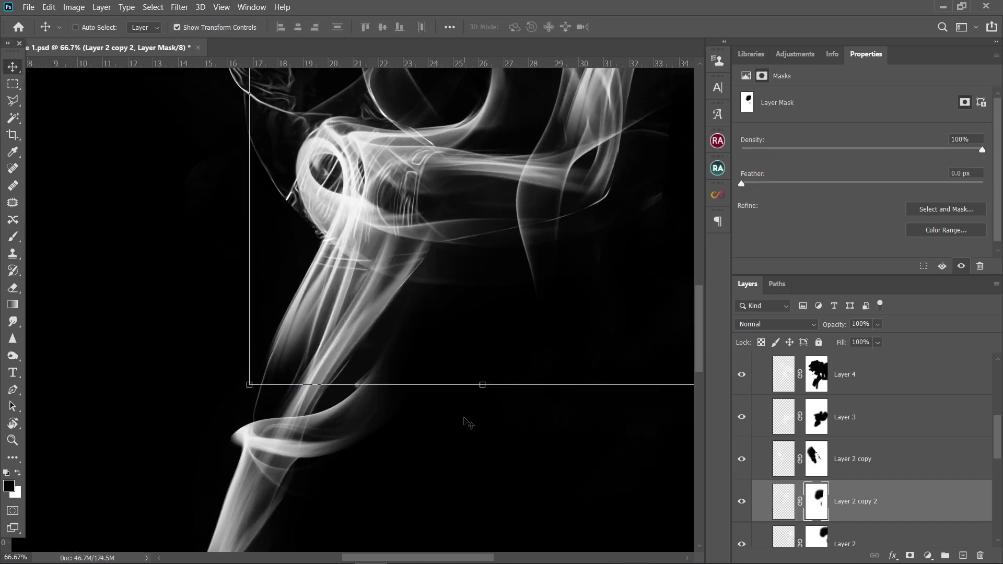
# Paint black with an 88 px brush on the mask to hide the smoke ring, leaving strands
pyautogui.press('x')
pyautogui.rightClick(129, 277)
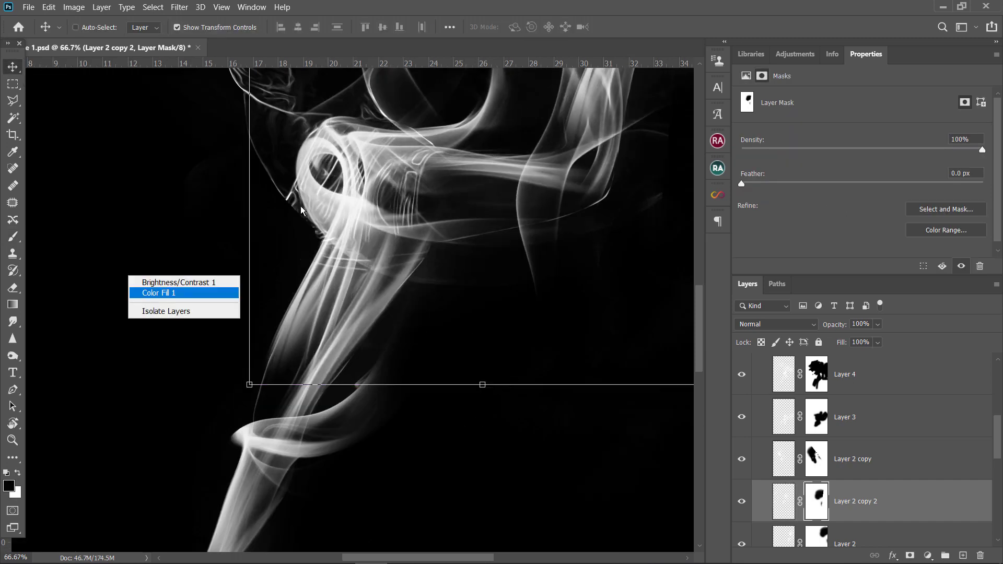
pyautogui.press('Escape')
pyautogui.press('b')
pyautogui.rightClick(496, 351)
pyautogui.moveTo(600, 381); pyautogui.dragTo(598, 381)
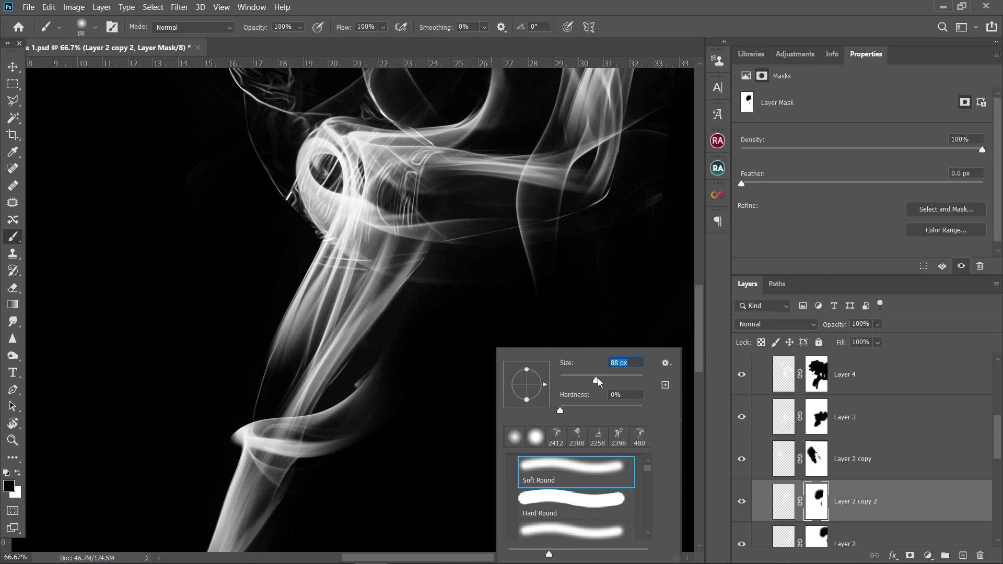
pyautogui.moveTo(321, 141); pyautogui.dragTo(307, 179)
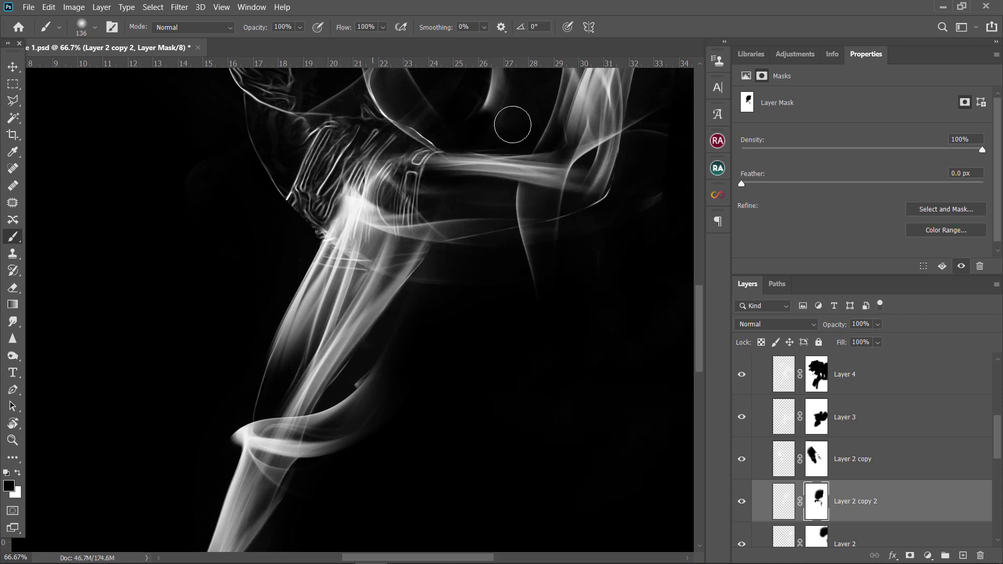
pyautogui.moveTo(510, 117)
pyautogui.mouseDown()
pyautogui.moveTo(538, 139)
pyautogui.moveTo(454, 337)
pyautogui.mouseUp()
pyautogui.hotkey('shift', '7')
pyautogui.hotkey('shift', '1')
pyautogui.moveTo(278, 428); pyautogui.dragTo(555, 211)
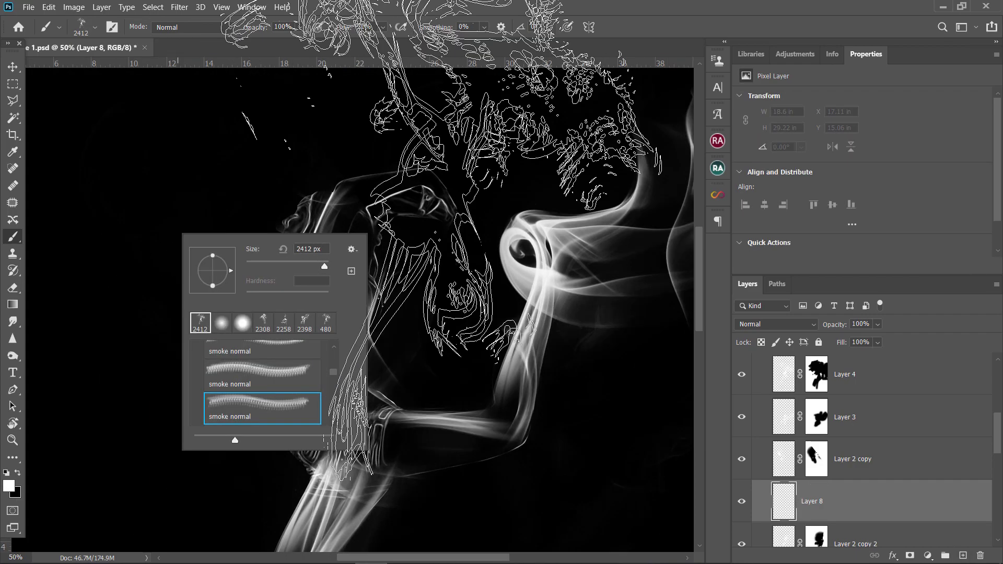
# Move and rotate the Layer 8 smoke near the raised arm and commit the transform
pyautogui.moveTo(350, 276); pyautogui.dragTo(322, 331)
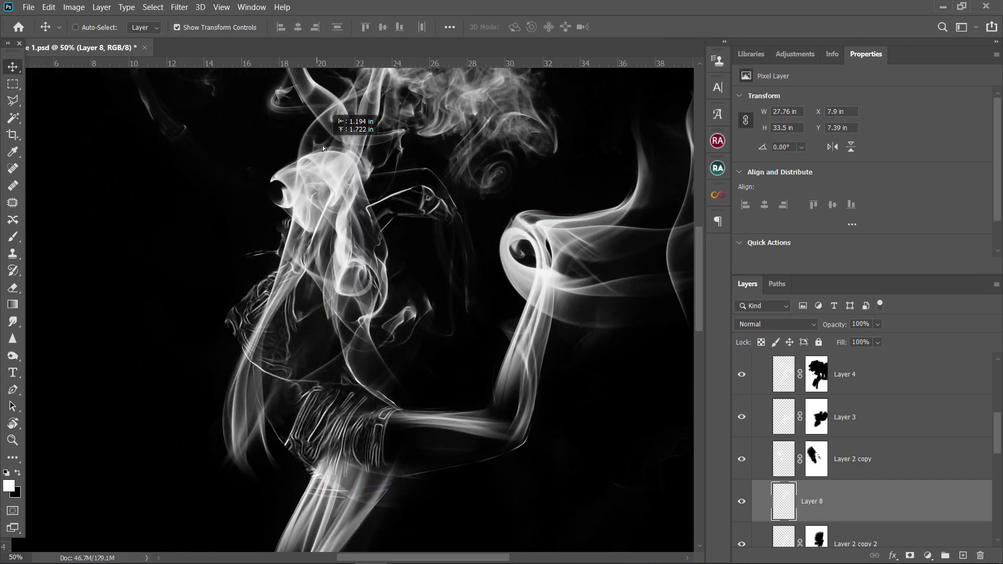
pyautogui.moveTo(94, 459); pyautogui.dragTo(251, 313)
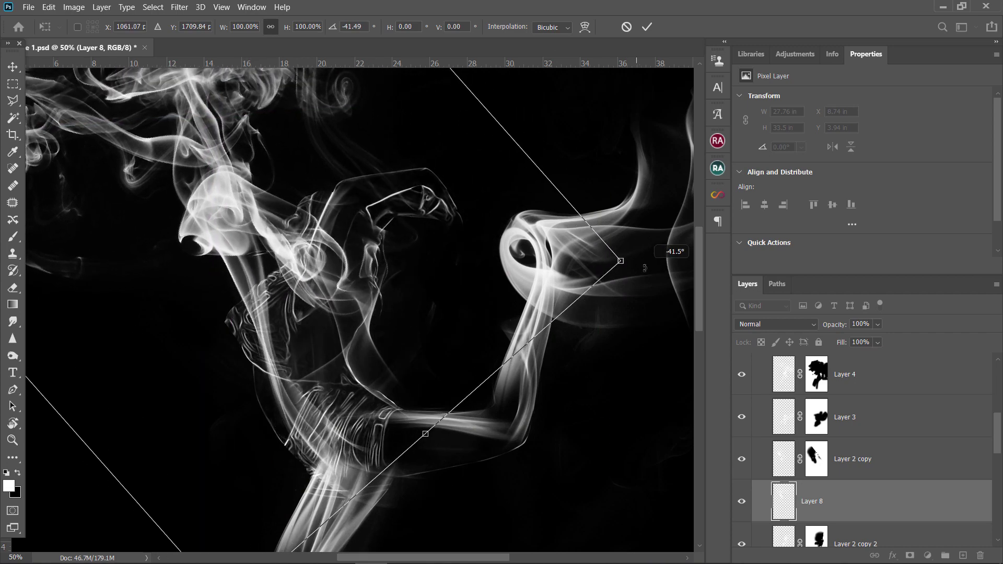
pyautogui.moveTo(365, 272); pyautogui.dragTo(303, 292)
pyautogui.press('Return')
# Add a mask to Layer 8 and paint white to reveal a strand along the figure's side and chest
pyautogui.keyDown('alt'); pyautogui.click(910, 555); pyautogui.keyUp('alt')
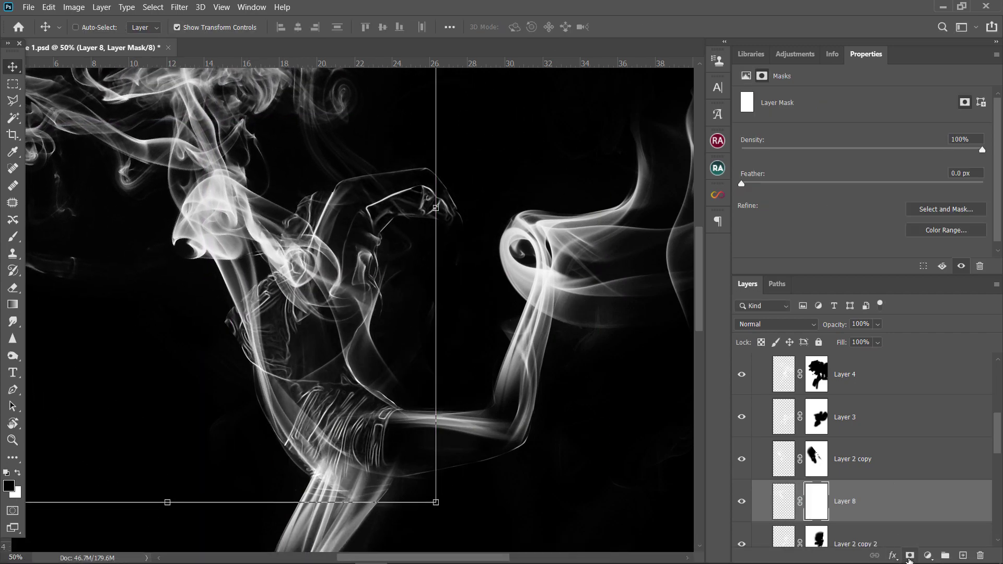
pyautogui.press('b')
pyautogui.rightClick(306, 303)
pyautogui.click(380, 425)
pyautogui.press('Return')
pyautogui.moveTo(270, 398); pyautogui.dragTo(295, 368)
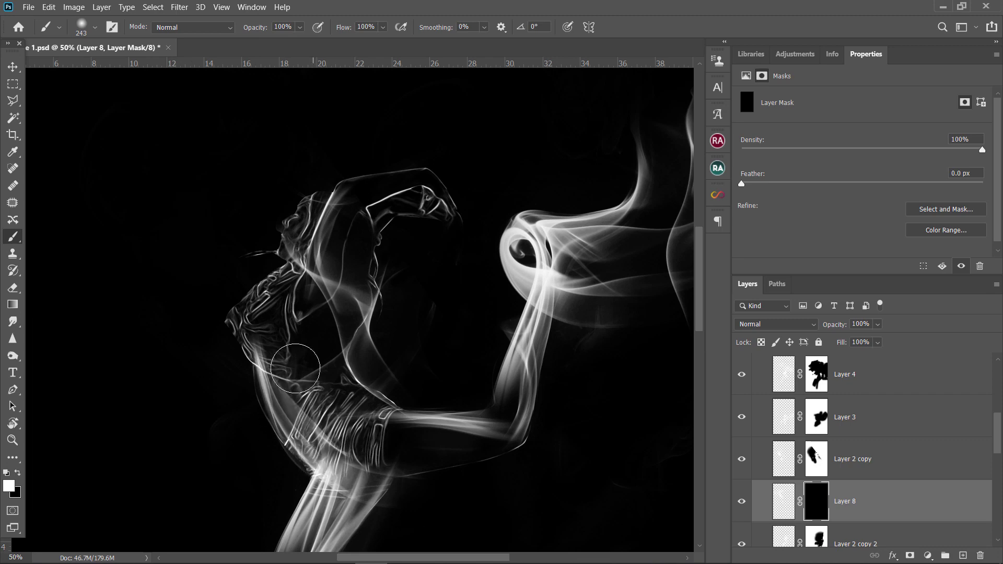
pyautogui.moveTo(258, 319); pyautogui.dragTo(269, 222)
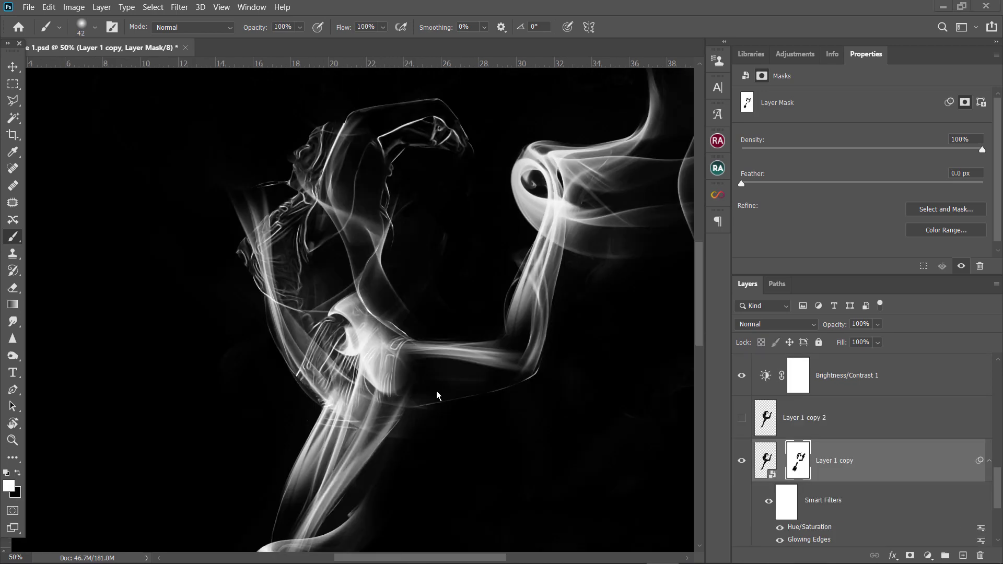
pyautogui.hotkey('ctrl', '1')
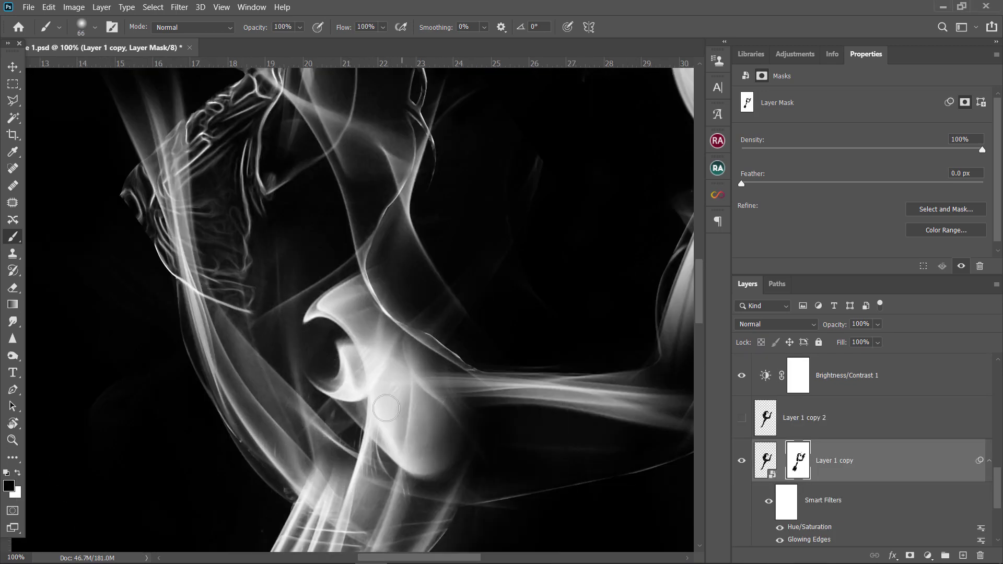
# Paint black with a smaller brush on Layer 1 copy's mask where smoke overlaps the torso
pyautogui.scroll(-4, 328, 407)
pyautogui.scroll(8, 418, 426)
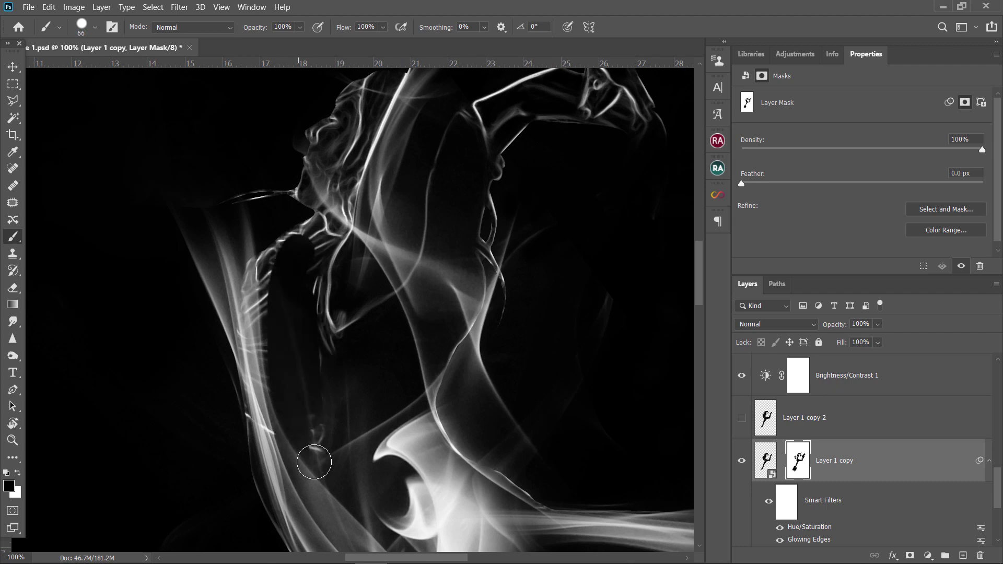
pyautogui.press('[')
pyautogui.press('[')
pyautogui.press('[')
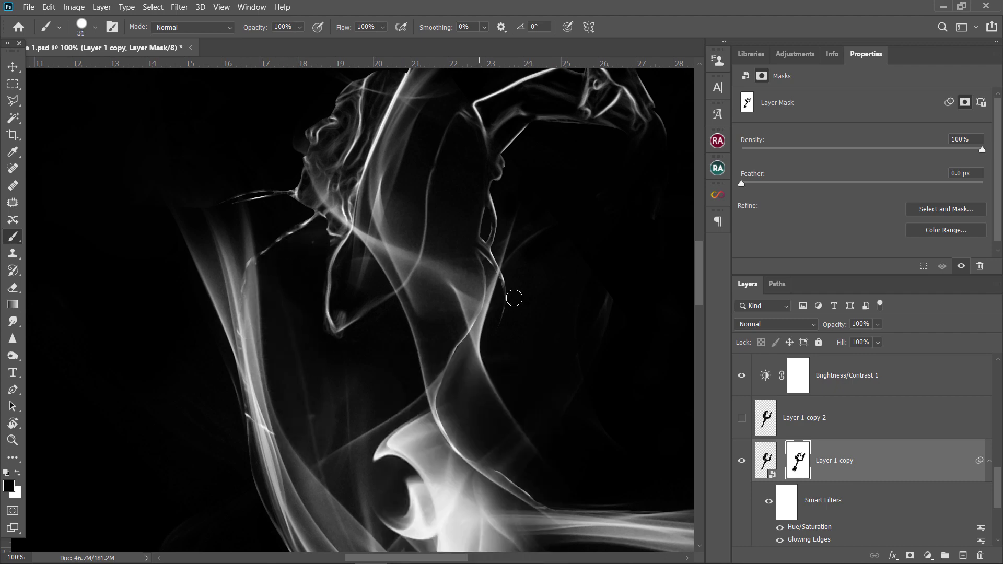
pyautogui.scroll(-2, 514, 298)
pyautogui.scroll(-1, 433, 318)
pyautogui.scroll(-1, 352, 338)
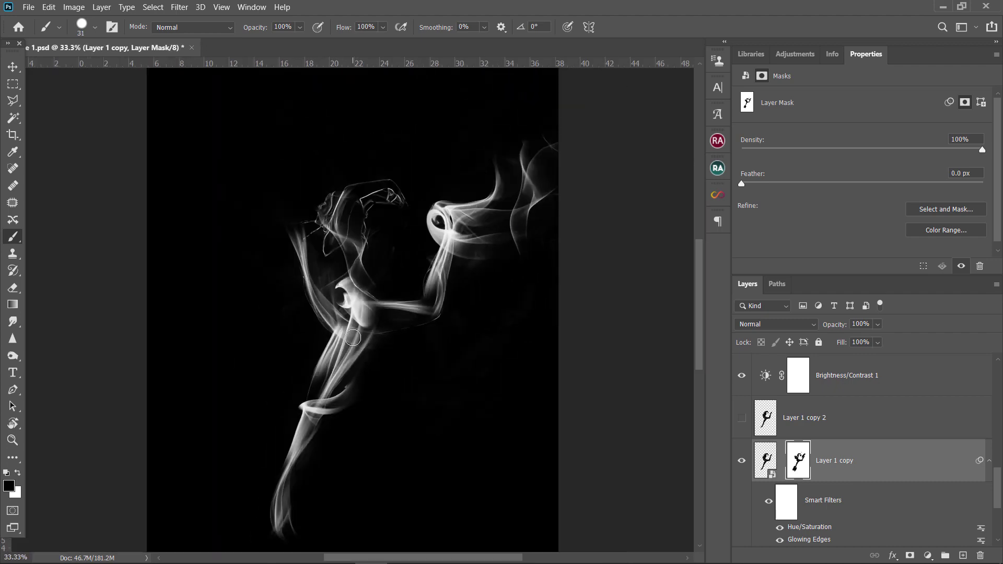
pyautogui.scroll(-1, 353, 337)
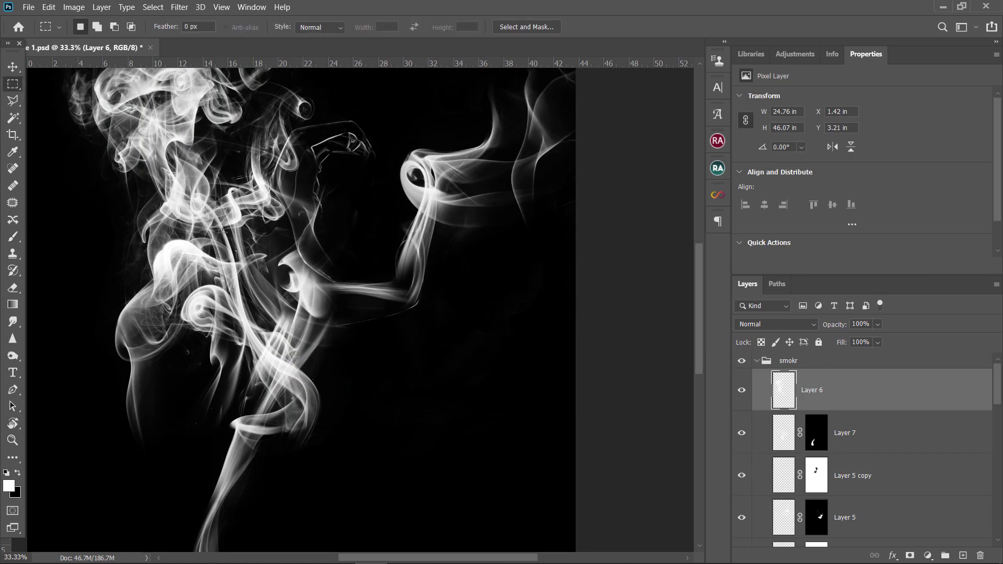
# Move Layer 6's smoke over the dancer and rotate it to about 26 degrees
pyautogui.press('v')
pyautogui.moveTo(183, 401)
pyautogui.mouseDown()
pyautogui.moveTo(359, 209)
pyautogui.moveTo(350, 255)
pyautogui.mouseUp()
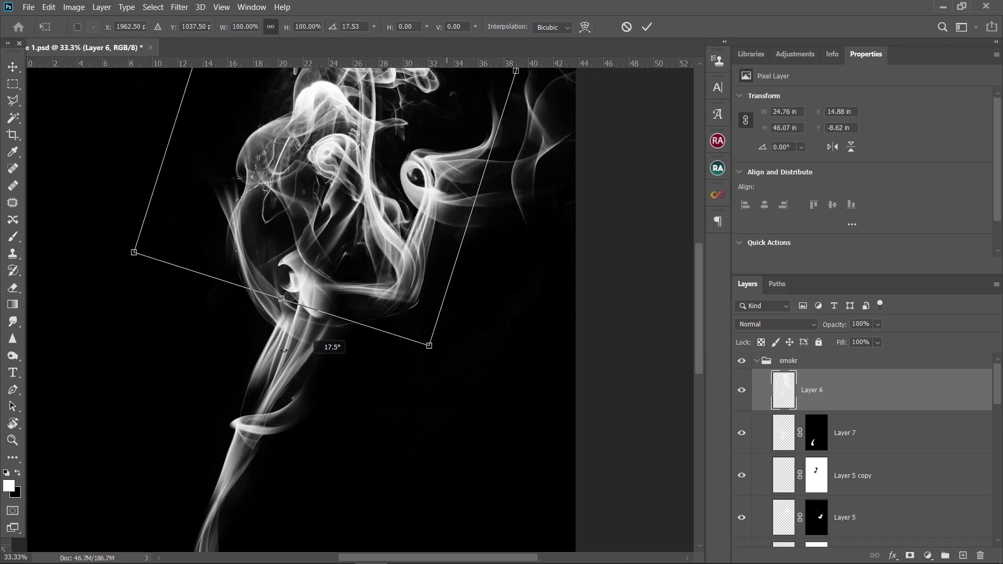
pyautogui.moveTo(543, 321)
pyautogui.mouseDown()
pyautogui.moveTo(337, 282)
pyautogui.moveTo(481, 179)
pyautogui.mouseUp()
pyautogui.moveTo(193, 313); pyautogui.dragTo(202, 325)
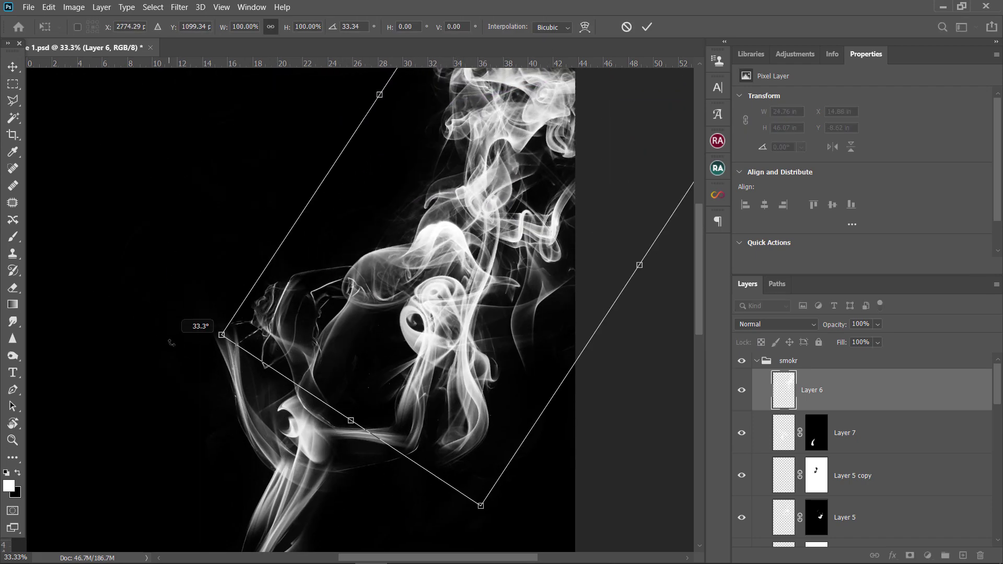
pyautogui.moveTo(292, 271); pyautogui.dragTo(448, 216)
pyautogui.moveTo(156, 313); pyautogui.dragTo(136, 275)
pyautogui.hotkey('ctrl', '+')
pyautogui.moveTo(397, 219); pyautogui.dragTo(387, 258)
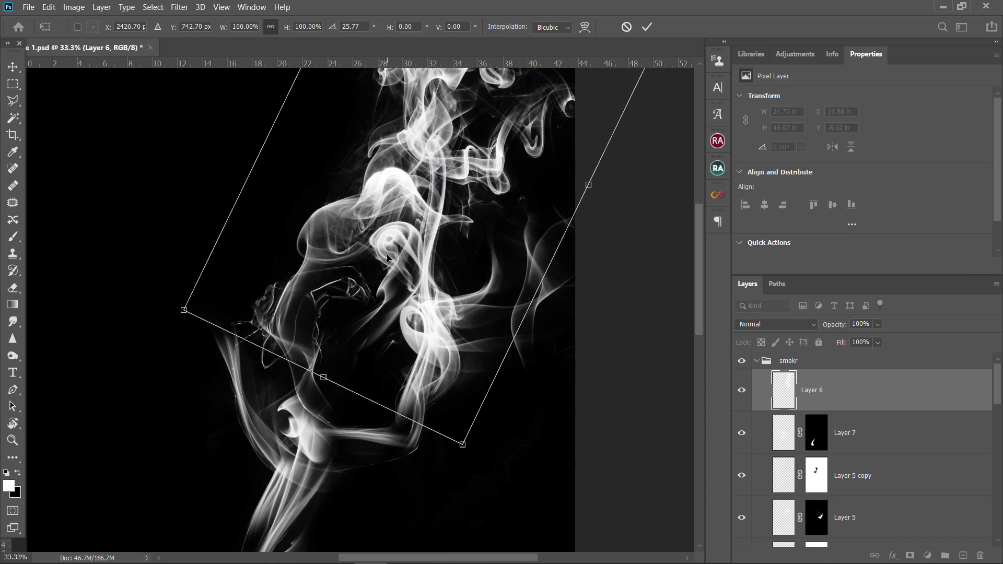
pyautogui.moveTo(282, 290)
pyautogui.mouseDown()
pyautogui.moveTo(285, 309)
pyautogui.moveTo(274, 287)
pyautogui.mouseUp()
pyautogui.press('Return')
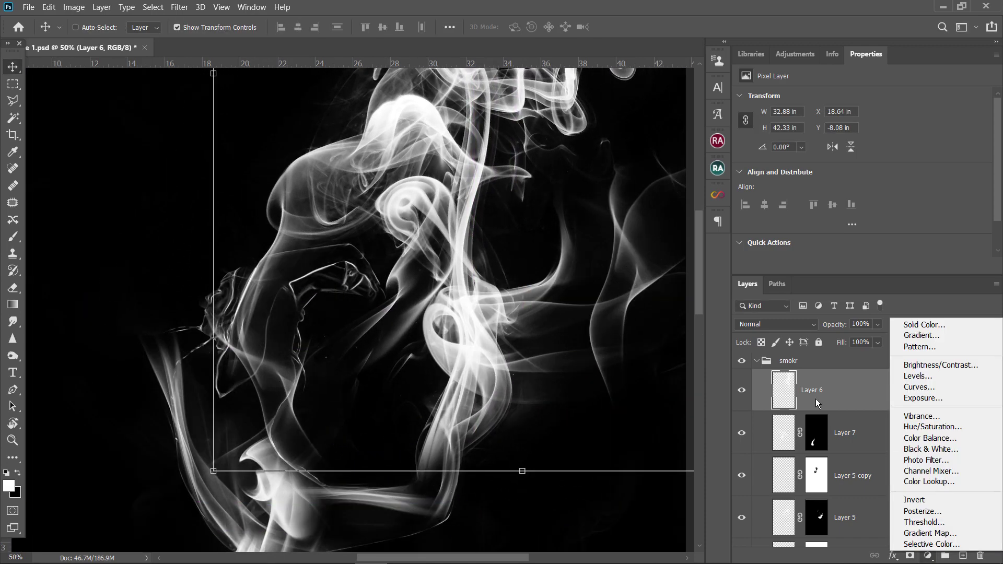
# Add an inverted mask to Layer 6 and paint white to reveal one wisp above the head
pyautogui.click(909, 555)
pyautogui.press('b')
pyautogui.rightClick(413, 354)
pyautogui.press('Return')
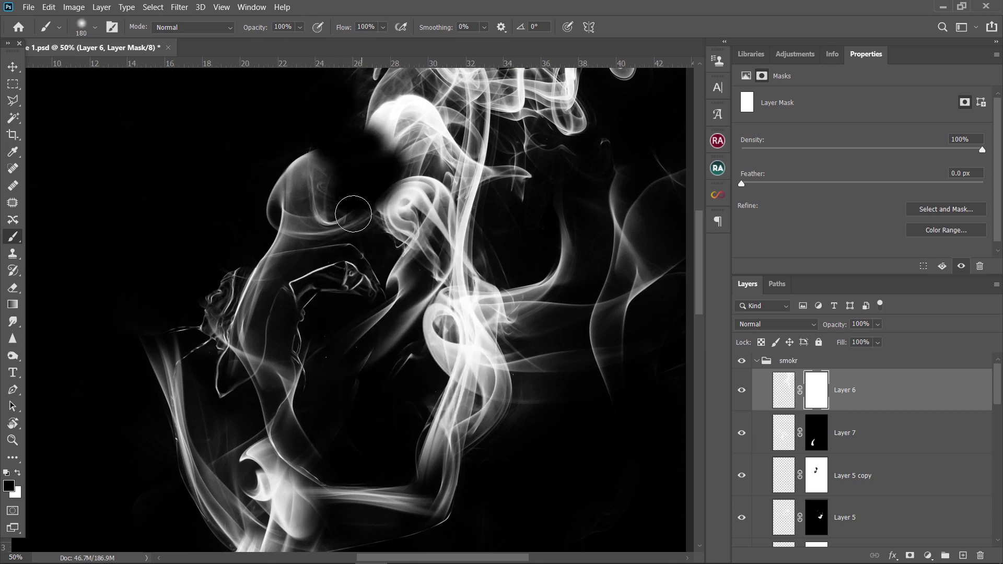
pyautogui.hotkey('ctrl', 'i')
pyautogui.moveTo(247, 306)
pyautogui.mouseDown()
pyautogui.moveTo(324, 152)
pyautogui.moveTo(321, 209)
pyautogui.mouseUp()
pyautogui.press('x')
pyautogui.press('x')
pyautogui.moveTo(283, 169); pyautogui.dragTo(411, 103)
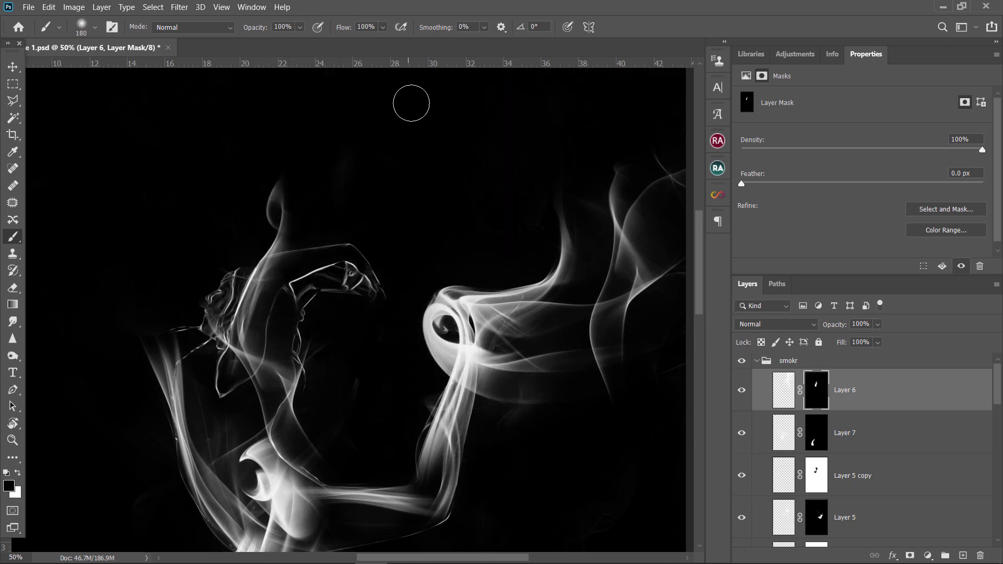
pyautogui.moveTo(372, 140); pyautogui.dragTo(403, 101)
pyautogui.press('x')
pyautogui.moveTo(306, 197); pyautogui.dragTo(396, 134)
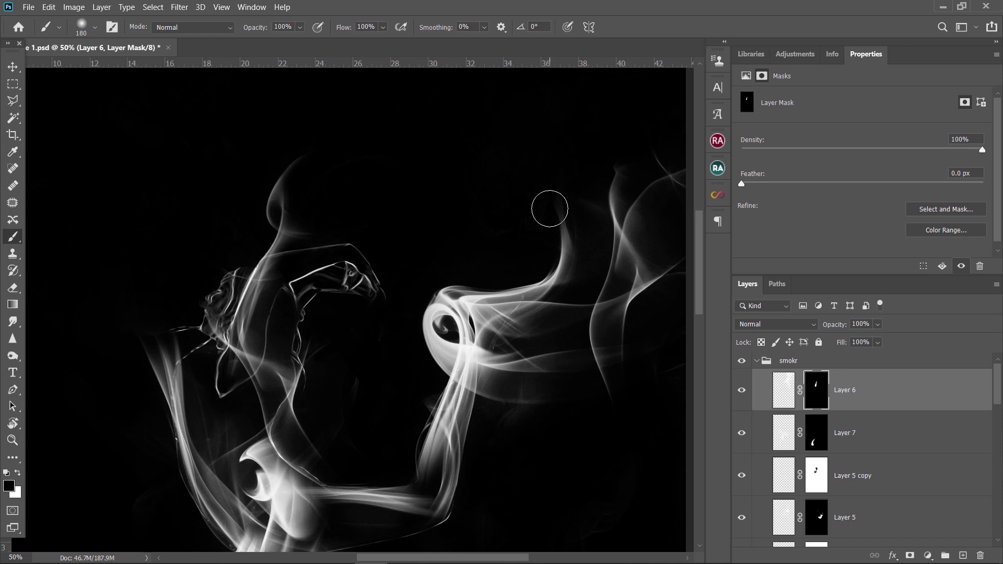
# Duplicate Layer 6, move the copy left, and delete its copied mask
pyautogui.hotkey('ctrl', 'j')
pyautogui.press('v')
pyautogui.moveTo(550, 209)
pyautogui.mouseDown()
pyautogui.moveTo(179, 214)
pyautogui.moveTo(236, 355)
pyautogui.moveTo(350, 380)
pyautogui.mouseUp()
pyautogui.rightClick(816, 390)
pyautogui.click(882, 408)
pyautogui.hotkey('ctrl', 't')
# Apply Layer 6 copy's transform and give it a fresh mask with black as the paint colour
pyautogui.press('Return')
pyautogui.click(909, 556)
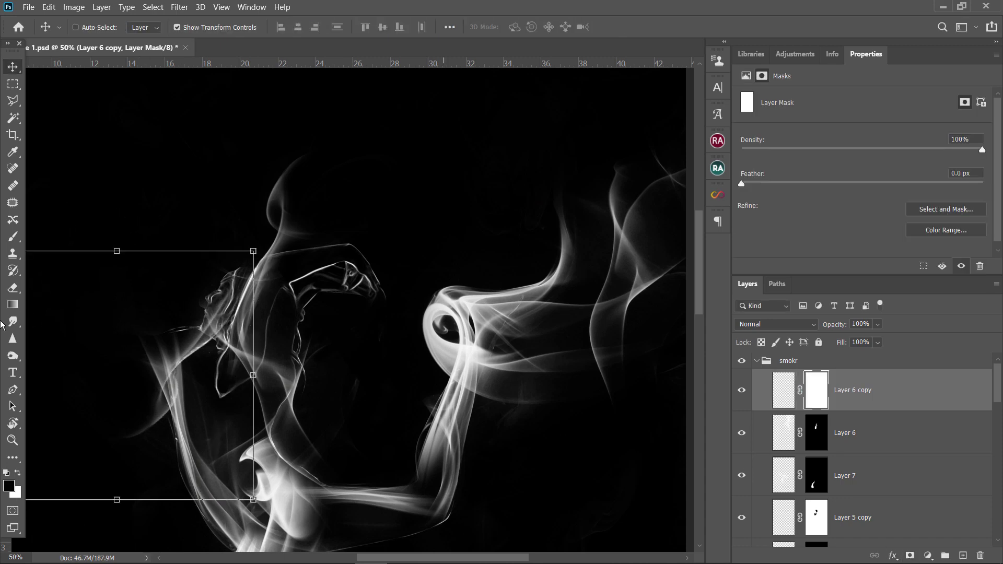
pyautogui.press('b')
pyautogui.press('x')
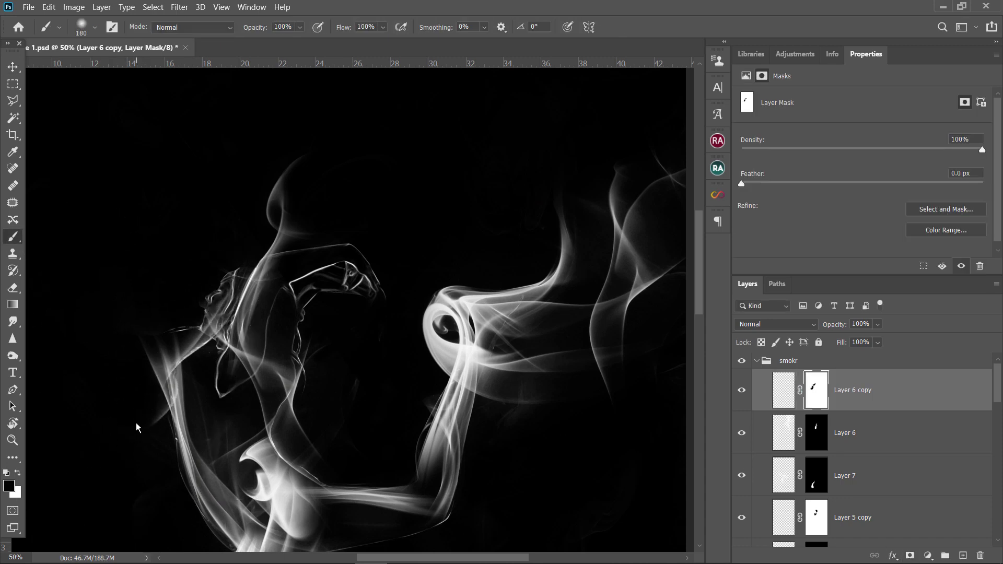
# Make another smoke copy, remove its mask, and flip and rotate it toward the lower body
pyautogui.press('v')
pyautogui.rightClick(815, 432)
pyautogui.click(846, 446)
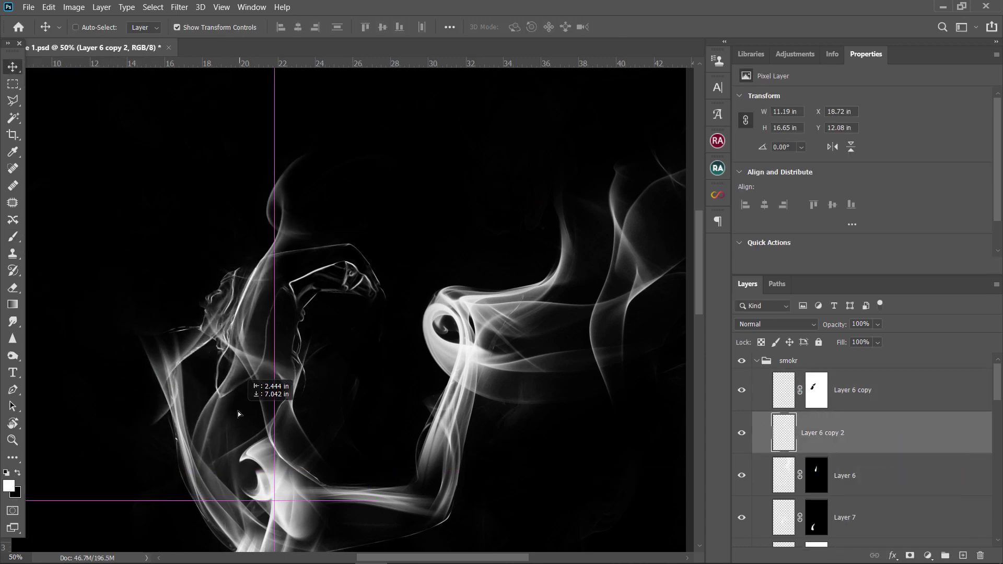
pyautogui.moveTo(237, 411)
pyautogui.mouseDown()
pyautogui.moveTo(310, 304)
pyautogui.moveTo(329, 204)
pyautogui.mouseUp()
pyautogui.hotkey('ctrl', 't')
pyautogui.moveTo(407, 444)
pyautogui.mouseDown()
pyautogui.moveTo(403, 395)
pyautogui.moveTo(380, 337)
pyautogui.mouseUp()
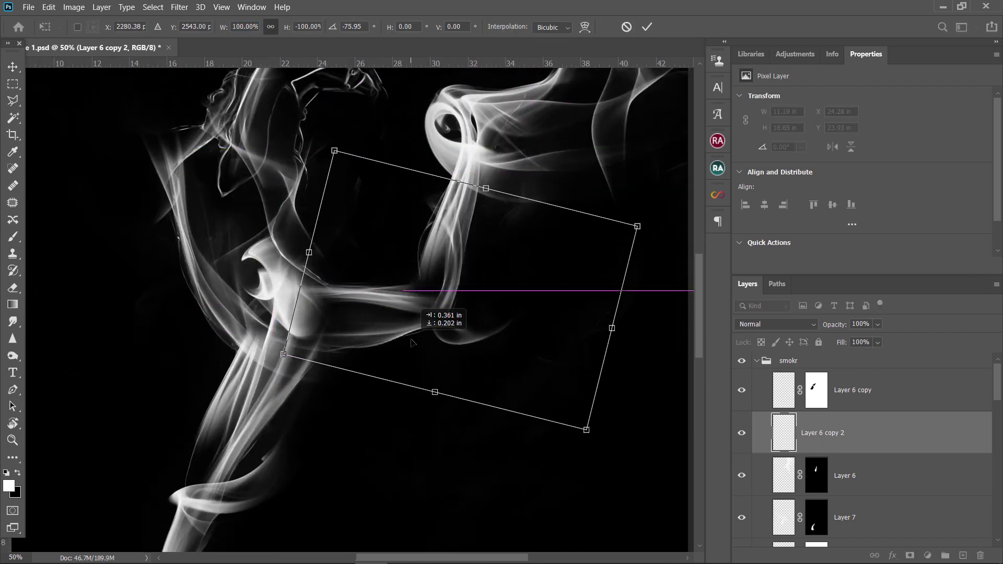
pyautogui.moveTo(342, 391); pyautogui.dragTo(346, 343)
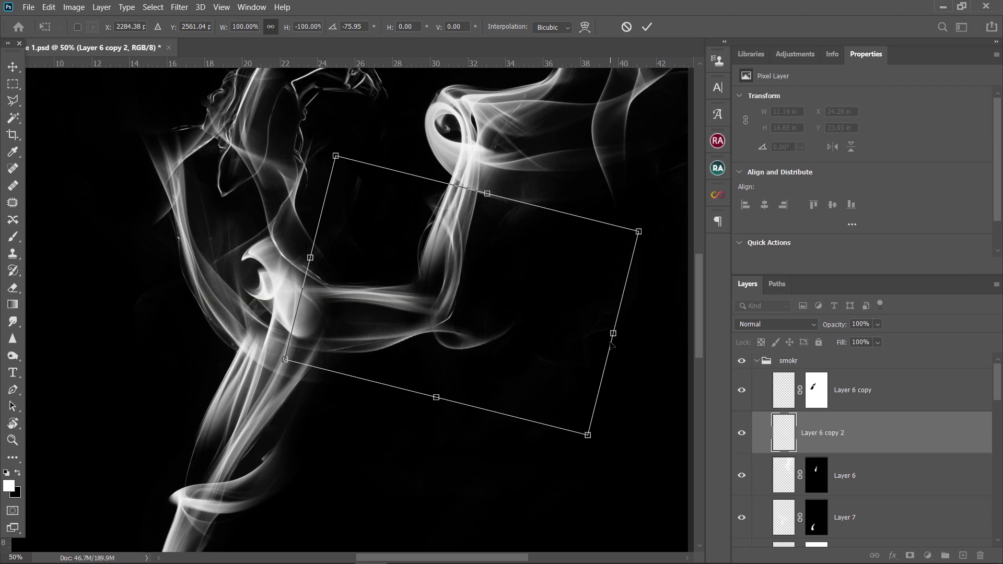
pyautogui.press('Return')
# Nudge and re-rotate the smoke copy into place along the dancer's body
pyautogui.hotkey('ctrl', '0')
pyautogui.scroll(4, 401, 322)
pyautogui.moveTo(356, 373)
pyautogui.mouseDown()
pyautogui.moveTo(334, 337)
pyautogui.moveTo(174, 381)
pyautogui.mouseUp()
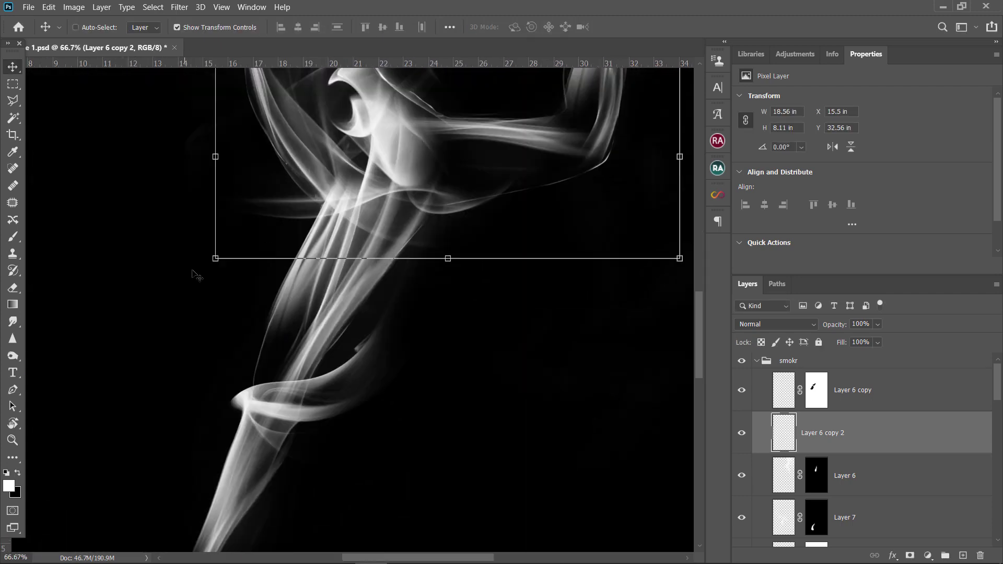
pyautogui.moveTo(167, 312); pyautogui.dragTo(224, 230)
pyautogui.press('Return')
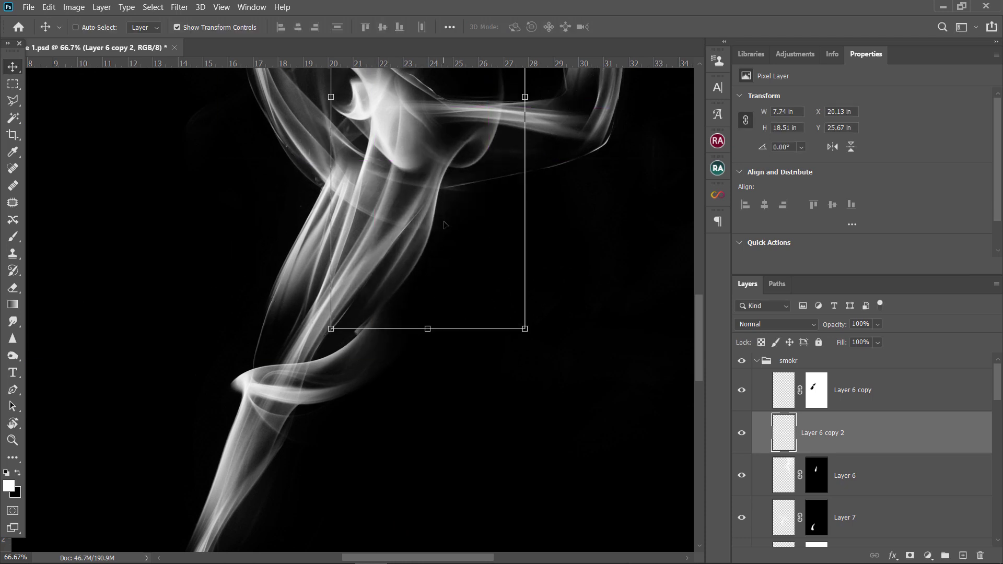
pyautogui.hotkey('ctrl', '-')
pyautogui.moveTo(345, 313)
pyautogui.mouseDown()
pyautogui.moveTo(367, 306)
pyautogui.moveTo(330, 408)
pyautogui.moveTo(291, 437)
pyautogui.moveTo(327, 377)
pyautogui.moveTo(360, 352)
pyautogui.moveTo(336, 316)
pyautogui.mouseUp()
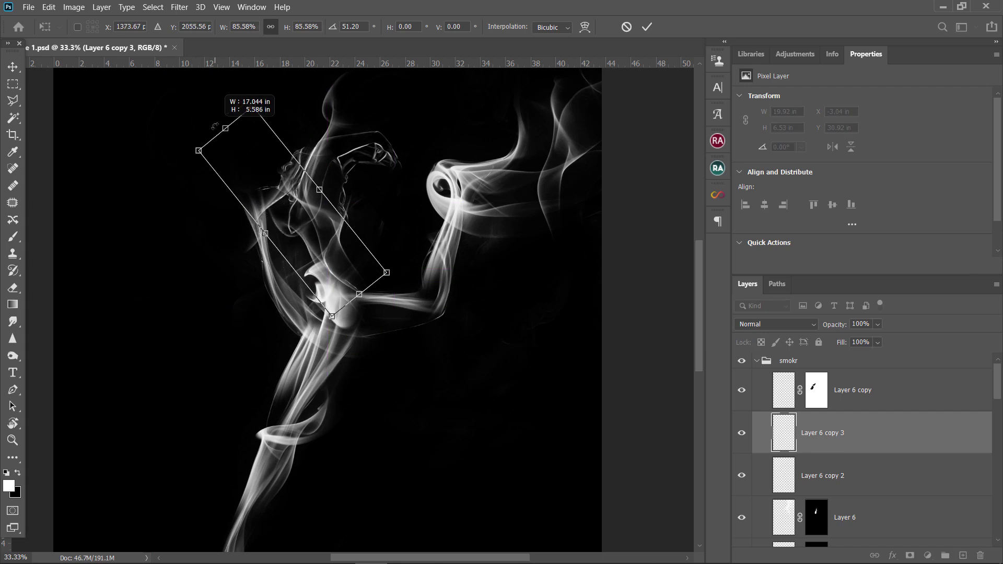
# Shrink and rotate the third smoke copy near the arm and apply the transform
pyautogui.moveTo(321, 261)
pyautogui.mouseDown()
pyautogui.moveTo(444, 309)
pyautogui.moveTo(458, 282)
pyautogui.mouseUp()
pyautogui.moveTo(331, 267); pyautogui.dragTo(343, 274)
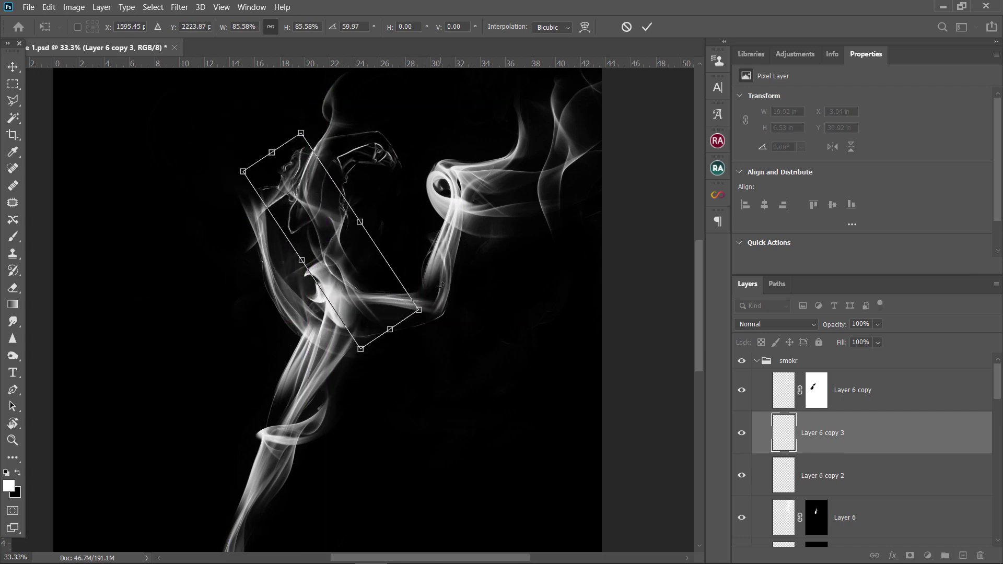
pyautogui.press('Return')
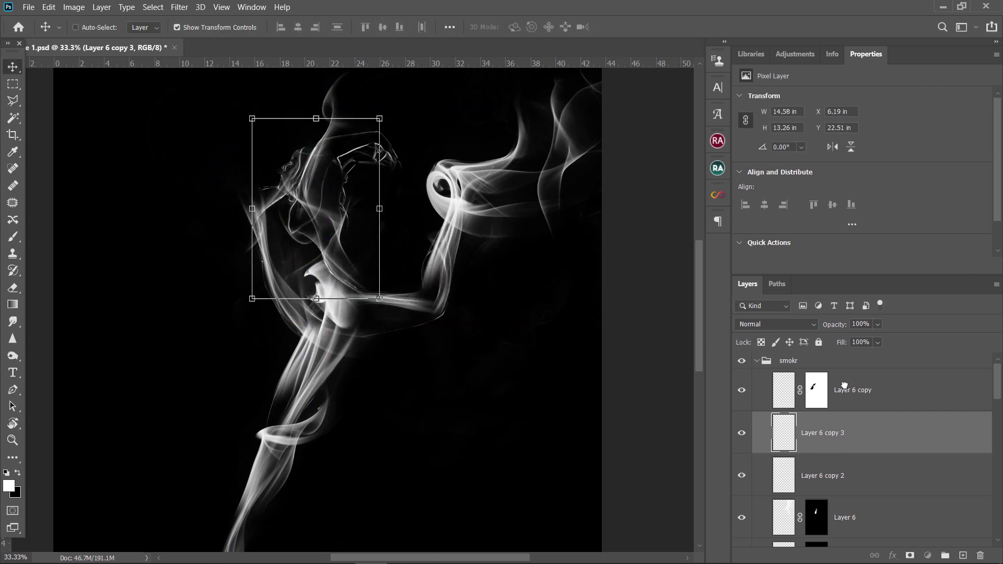
# Select Layer 6 copy and briefly hide Layer 5 copy to compare the composition
pyautogui.click(887, 390)
pyautogui.scroll(-1, 745, 474)
pyautogui.scroll(-1, 745, 473)
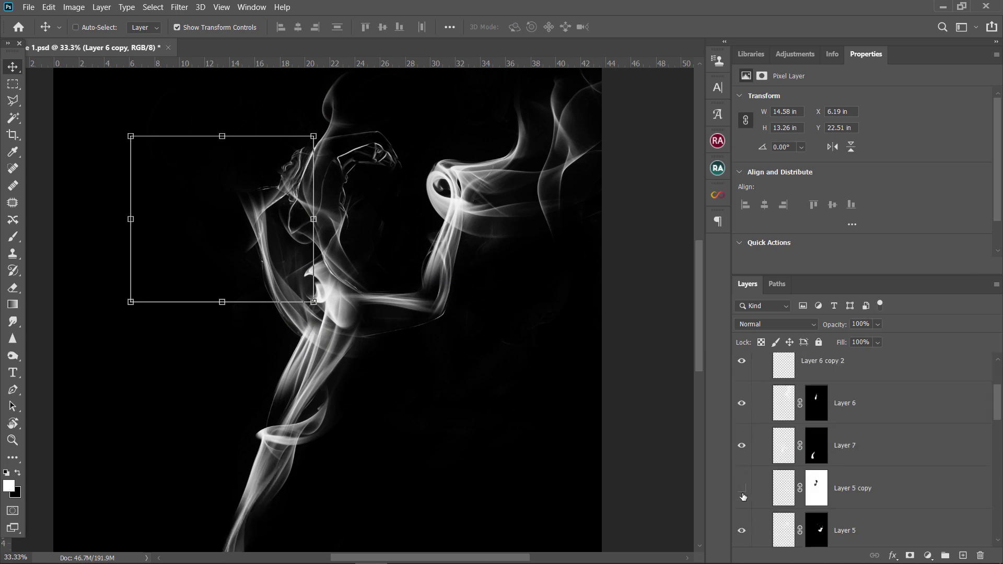
pyautogui.scroll(-1, 742, 465)
pyautogui.scroll(-1, 742, 444)
pyautogui.scroll(-1, 742, 452)
pyautogui.click(742, 453)
pyautogui.click(742, 494)
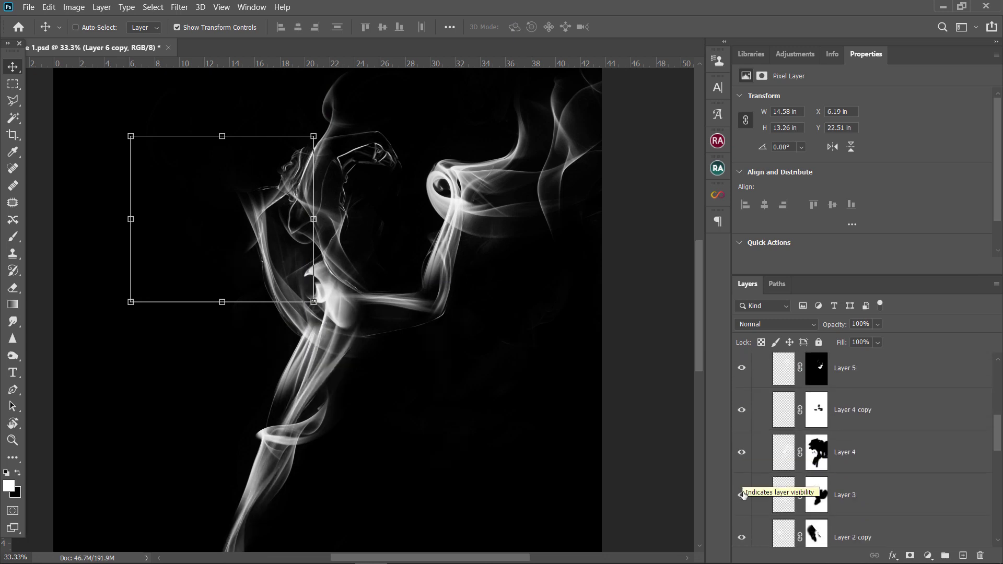
# Set a black brush and step through the wisp masks, ending on Layer 1 copy's mask
pyautogui.press('b')
pyautogui.press('x')
pyautogui.click(816, 494)
pyautogui.click(818, 542)
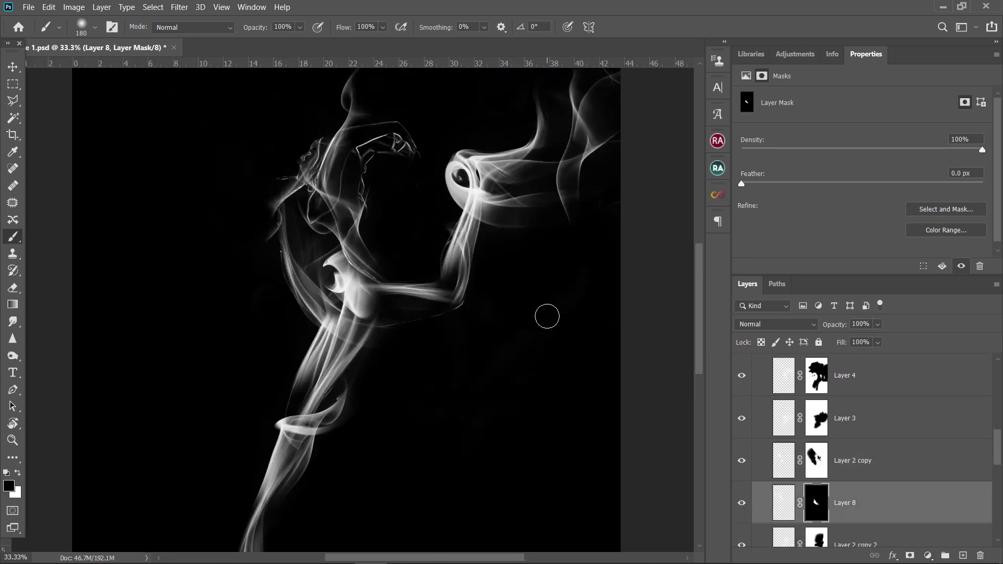
pyautogui.scroll(-2, 777, 470)
pyautogui.click(816, 480)
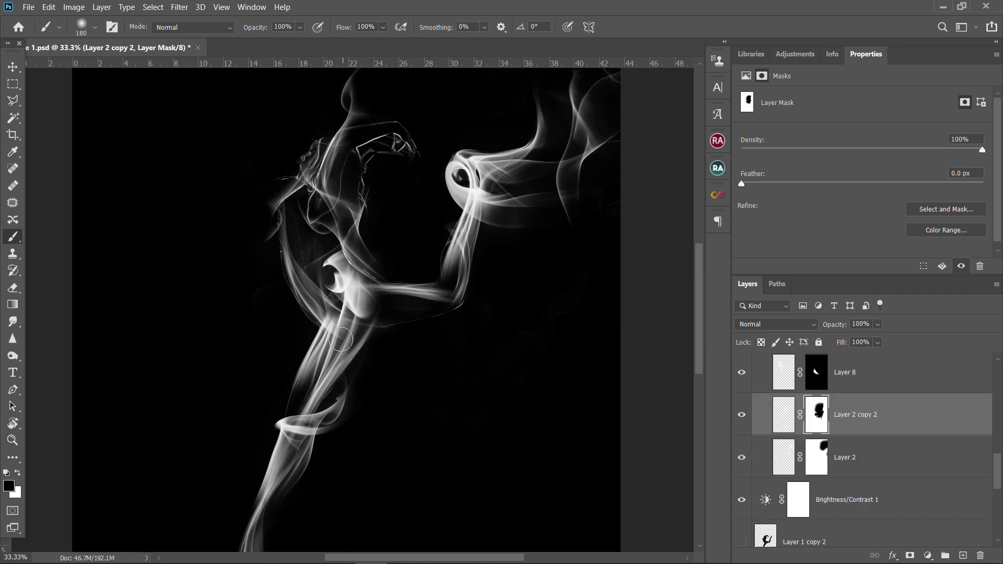
pyautogui.click(816, 457)
pyautogui.moveTo(522, 157); pyautogui.dragTo(491, 280)
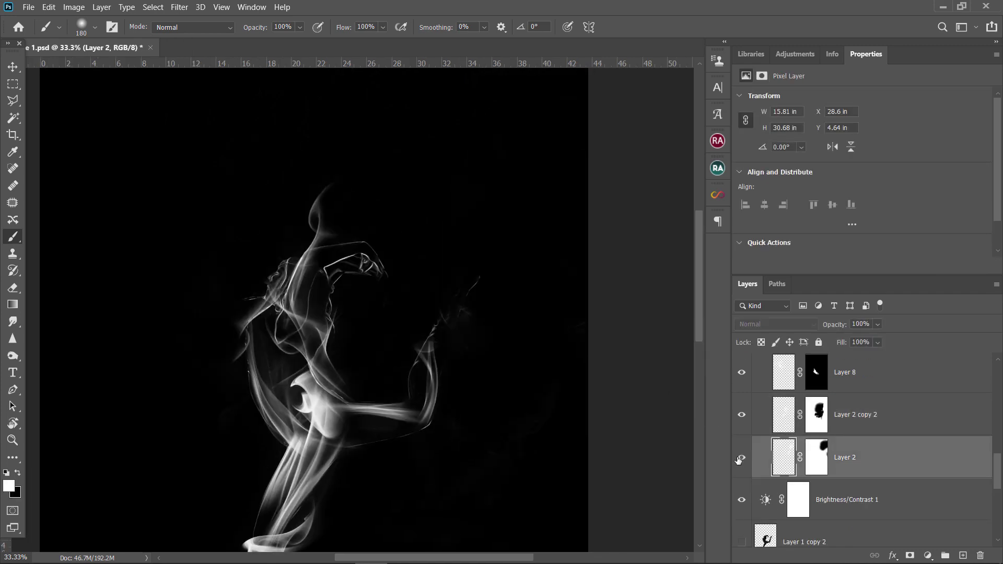
pyautogui.scroll(-3, 798, 470)
pyautogui.click(798, 460)
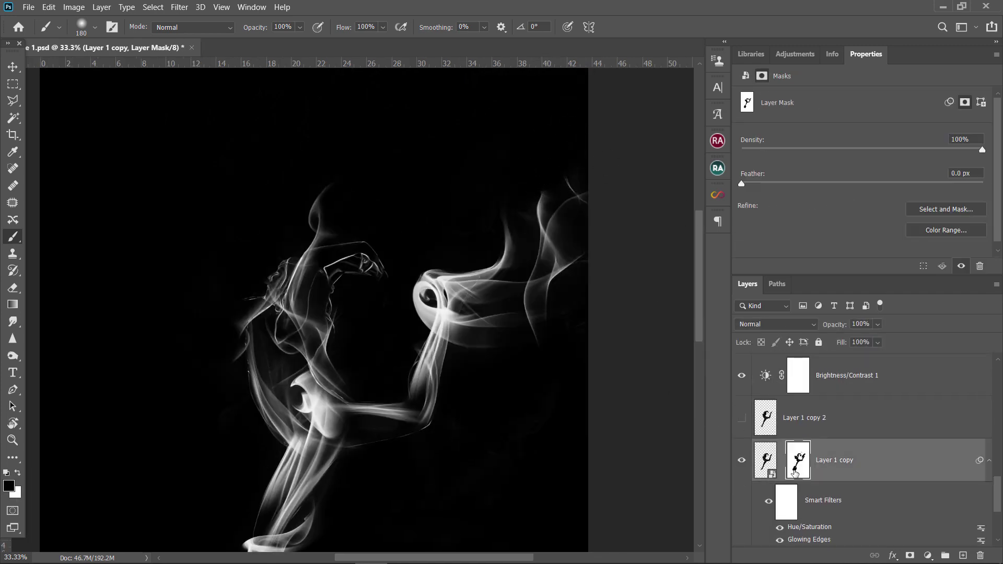
# Shrink the brush, check the whole composition, then hide the Layer 2 copy 2 wisp
pyautogui.hotkey('ctrl', '1')
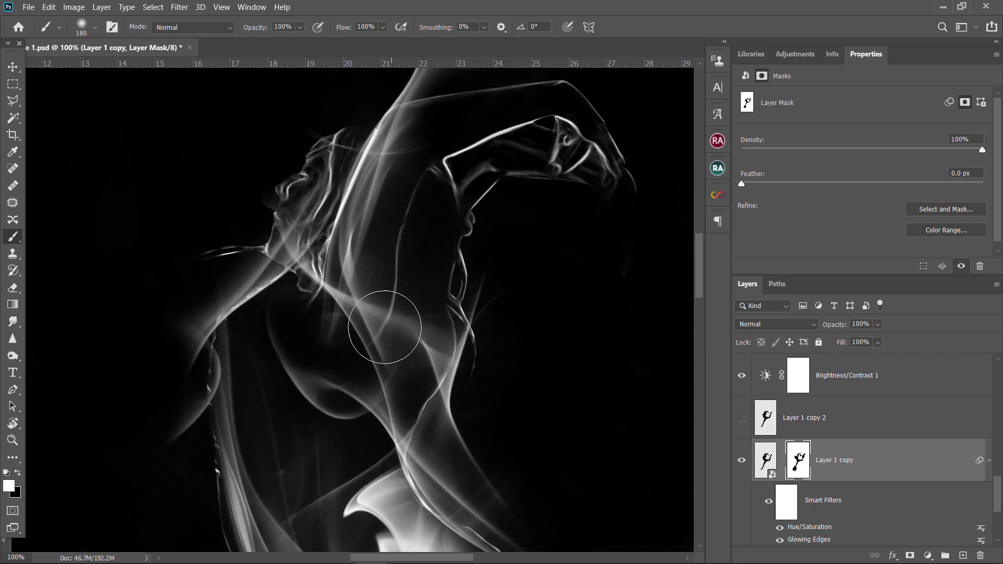
pyautogui.press('[')
pyautogui.press('[')
pyautogui.press('[')
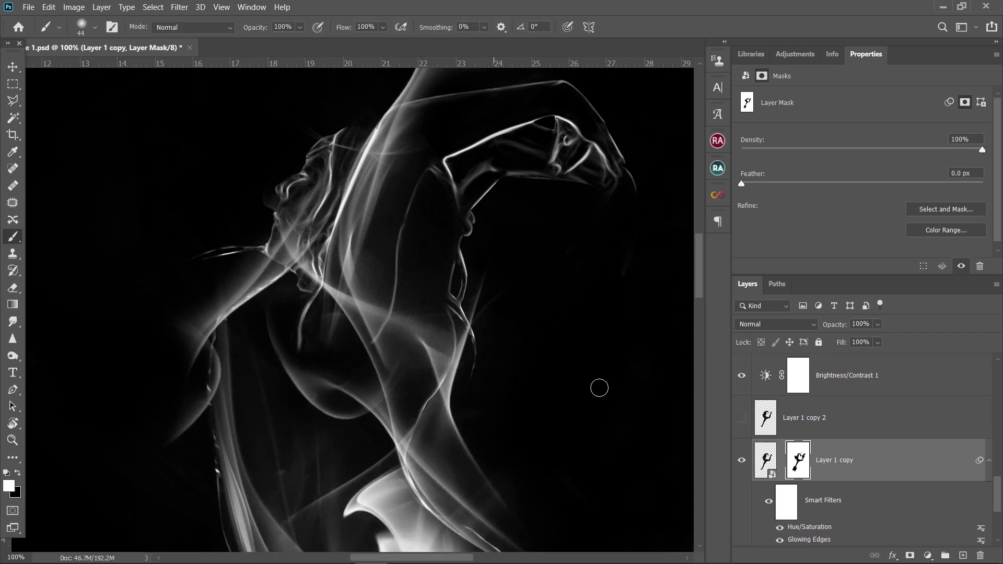
pyautogui.hotkey('ctrl', '-')
pyautogui.hotkey('ctrl', '-')
pyautogui.hotkey('ctrl', '-')
pyautogui.scroll(5, 740, 477)
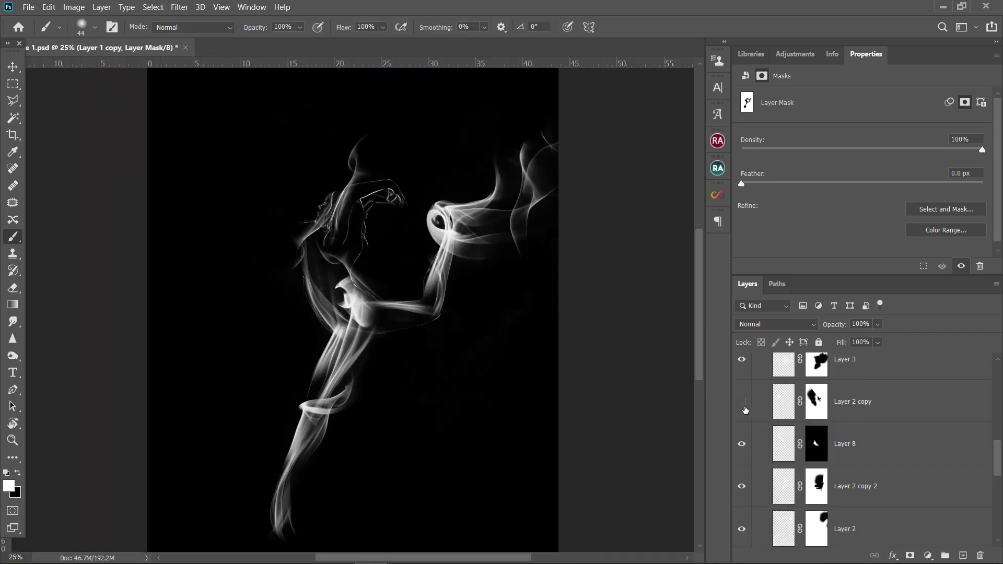
pyautogui.hotkey('ctrl', '+')
pyautogui.hotkey('ctrl', '+')
pyautogui.press('v')
pyautogui.scroll(-2, 745, 418)
pyautogui.click(741, 422)
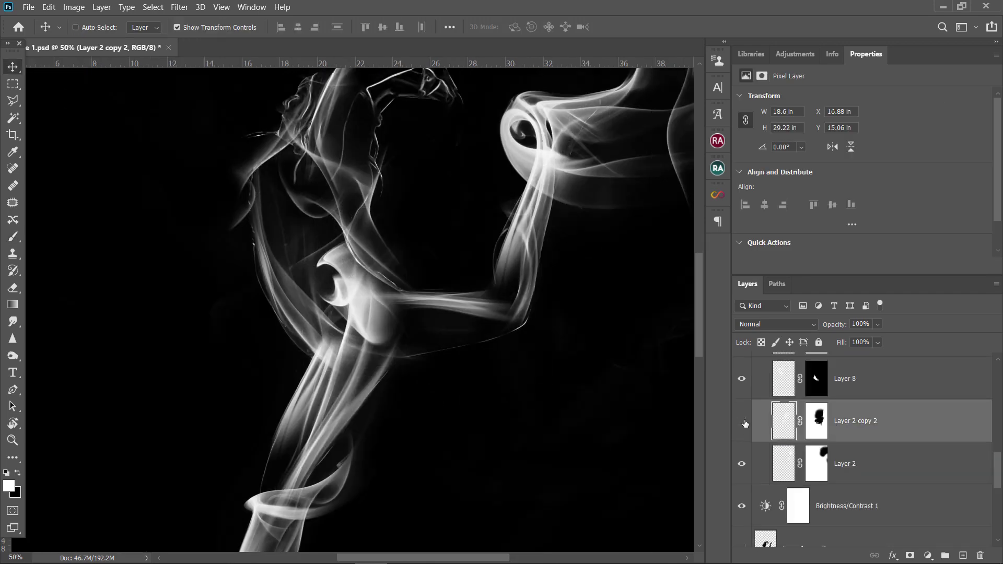
pyautogui.scroll(2, 745, 423)
# Turn Layer 2 copy 2 back on, rotate the Layer 2 copy wisp slightly, and set a black brush
pyautogui.click(816, 417)
pyautogui.hotkey('ctrl', 't')
pyautogui.moveTo(504, 501)
pyautogui.mouseDown()
pyautogui.moveTo(523, 470)
pyautogui.moveTo(430, 298)
pyautogui.moveTo(566, 373)
pyautogui.moveTo(381, 381)
pyautogui.mouseUp()
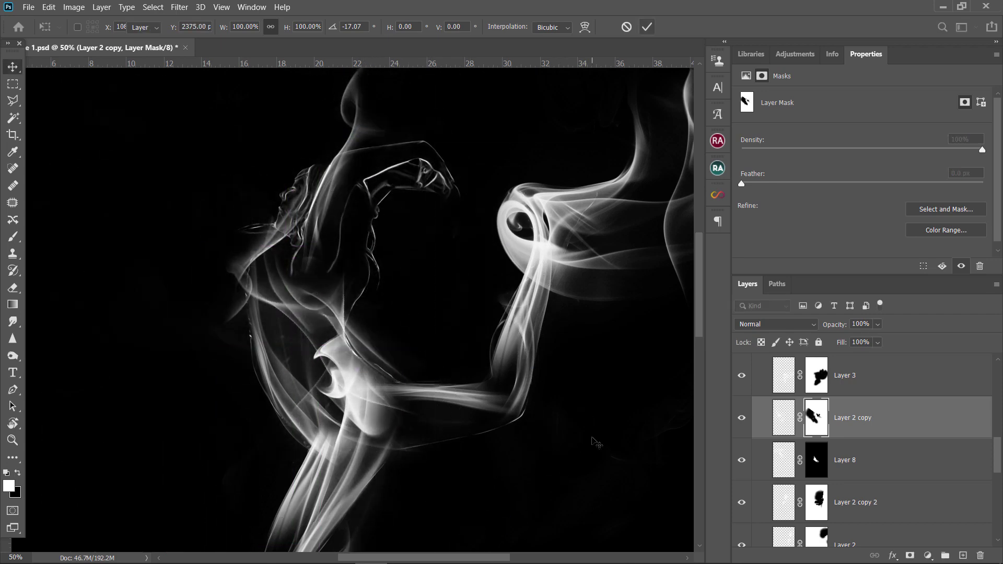
pyautogui.press('Return')
pyautogui.press('b')
pyautogui.press('x')
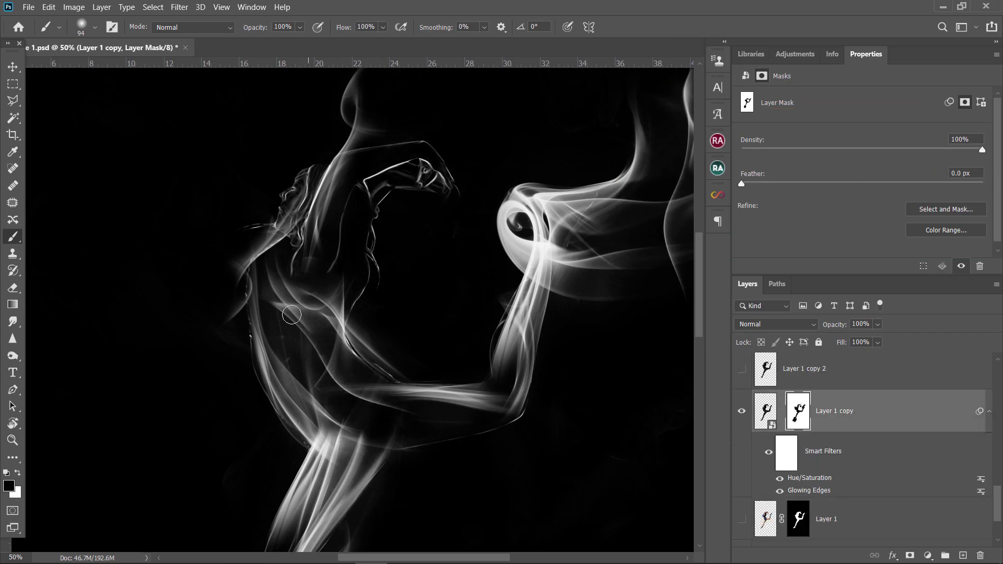
pyautogui.scroll(5, 830, 449)
# Show Layer 6 copy 3, move it onto the body and rotate it diagonally across the lower body
pyautogui.click(741, 434)
pyautogui.click(836, 433)
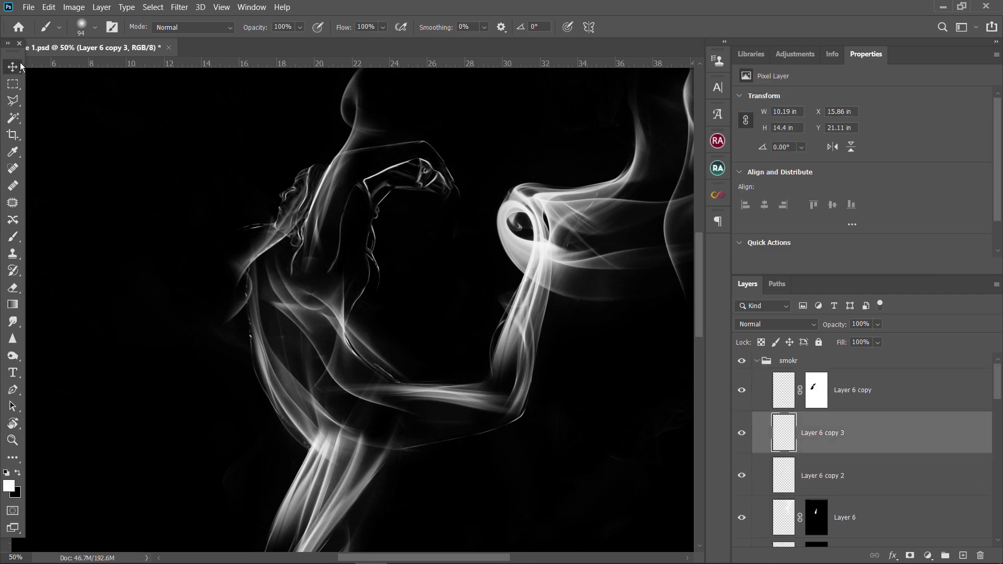
pyautogui.press('v')
pyautogui.moveTo(335, 314); pyautogui.dragTo(365, 376)
pyautogui.hotkey('ctrl', 't')
pyautogui.moveTo(527, 292)
pyautogui.mouseDown()
pyautogui.moveTo(562, 391)
pyautogui.moveTo(519, 429)
pyautogui.moveTo(635, 454)
pyautogui.mouseUp()
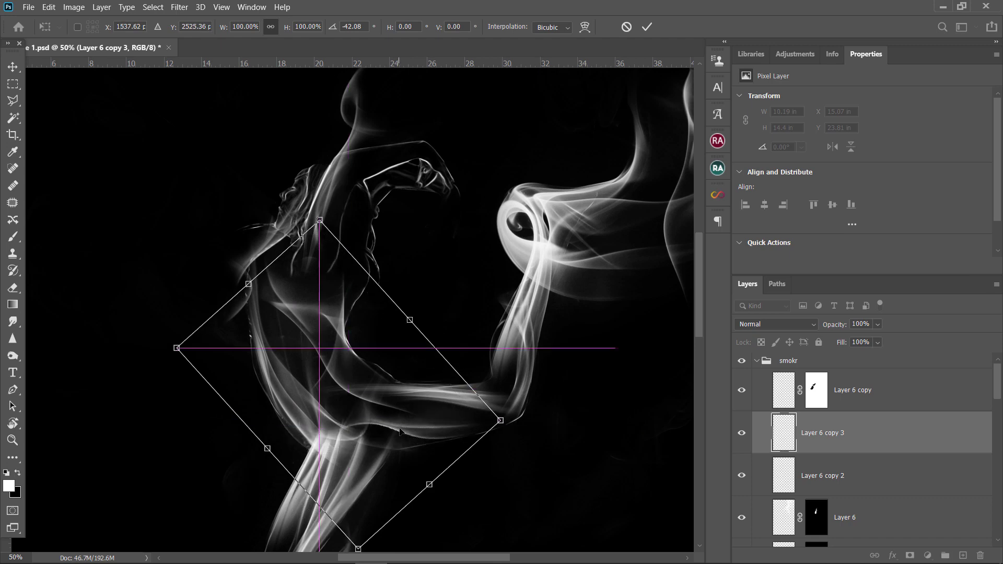
pyautogui.press('Return')
pyautogui.scroll(5, 630, 448)
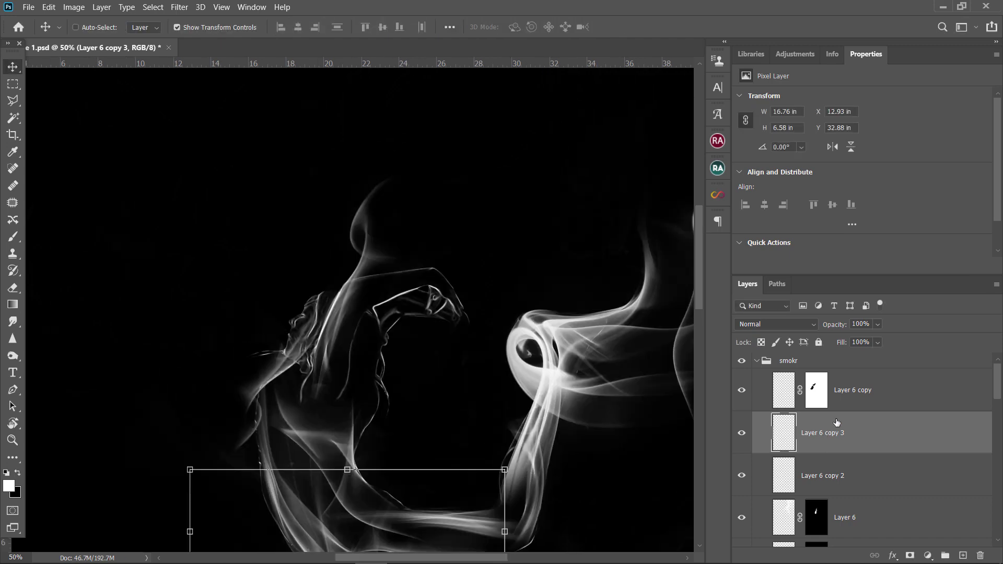
# Rotate and place the Layer 6 copy wisp beside the dancer's left shoulder
pyautogui.click(817, 390)
pyautogui.press('b')
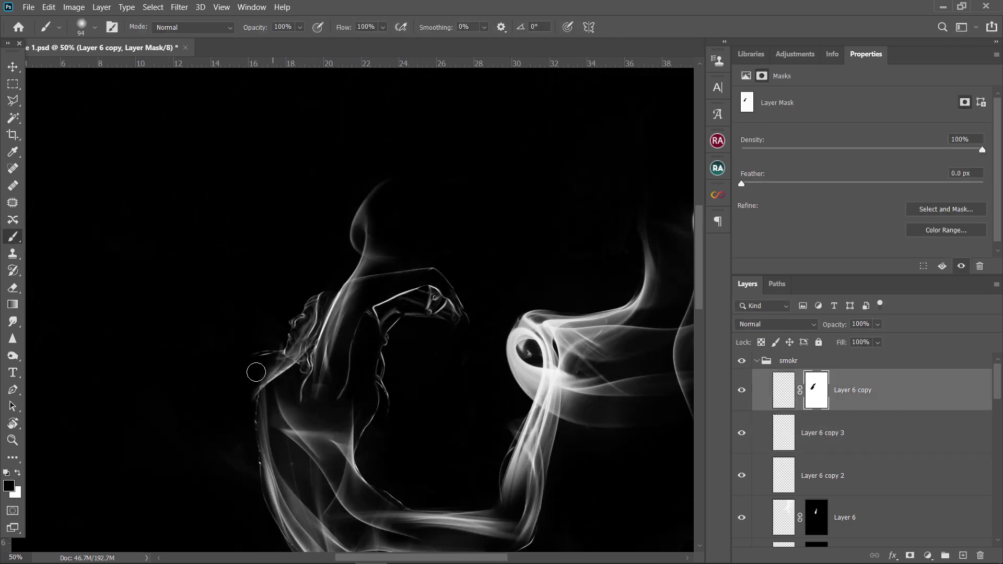
pyautogui.press('v')
pyautogui.hotkey('ctrl', 't')
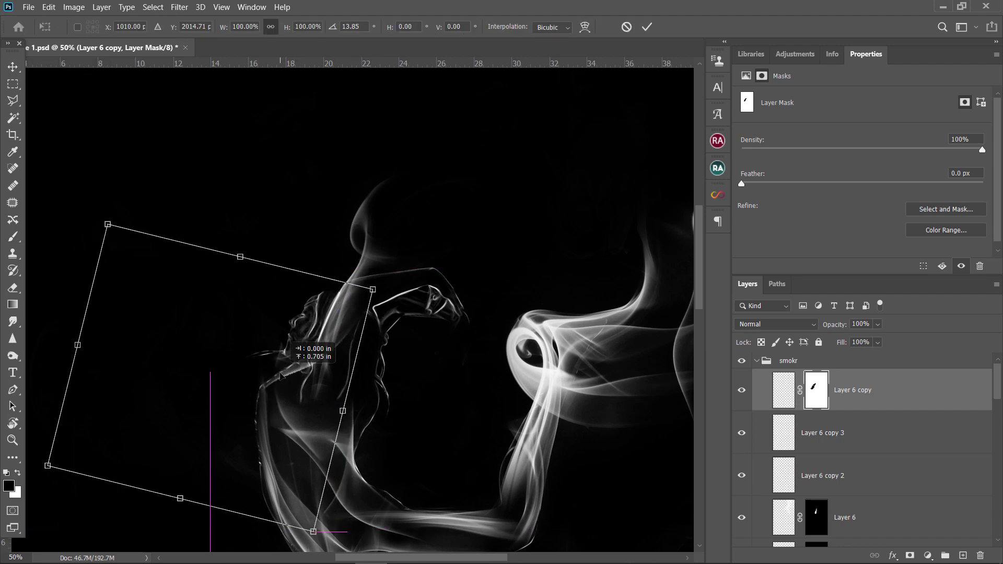
pyautogui.moveTo(293, 379); pyautogui.dragTo(243, 390)
pyautogui.press('Return')
pyautogui.press('b')
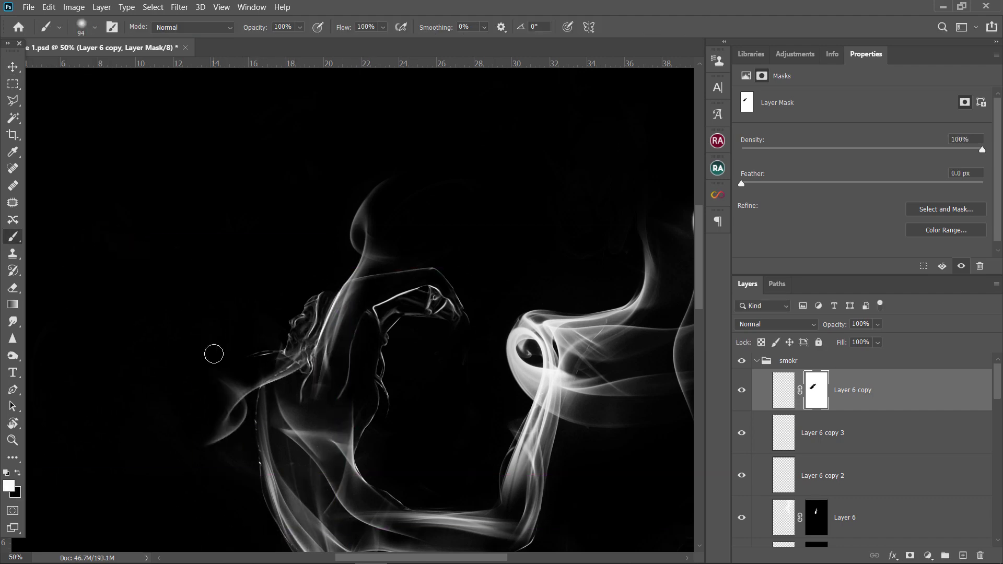
pyautogui.scroll(-2, 466, 227)
pyautogui.scroll(3, 457, 401)
# Duplicate the wisp as Layer 6 copy 4, rotated nearly upright over the torso
pyautogui.scroll(-1, 418, 418)
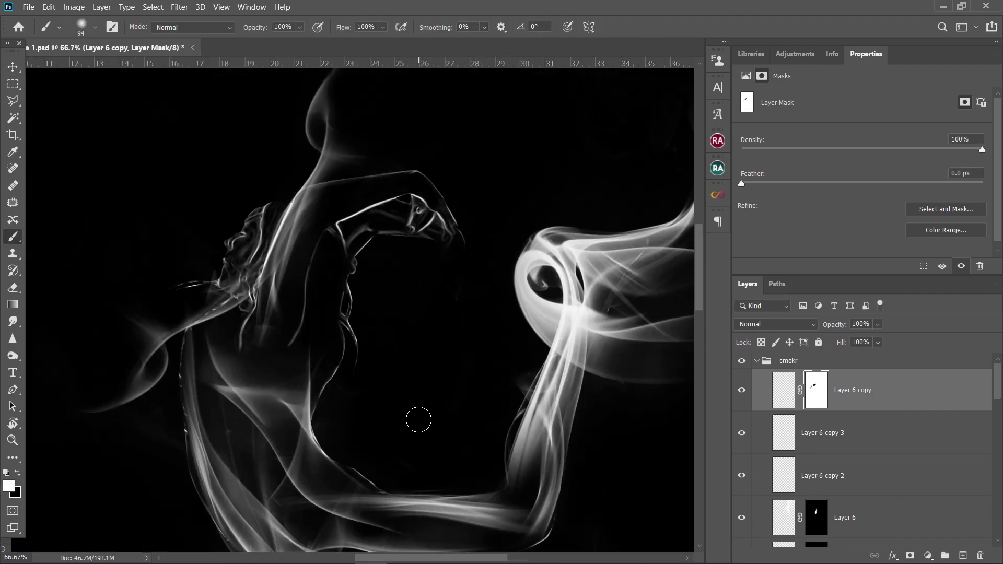
pyautogui.hotkey('ctrl', 'j')
pyautogui.click(13, 67)
pyautogui.hotkey('ctrl', 't')
pyautogui.moveTo(434, 523); pyautogui.dragTo(428, 544)
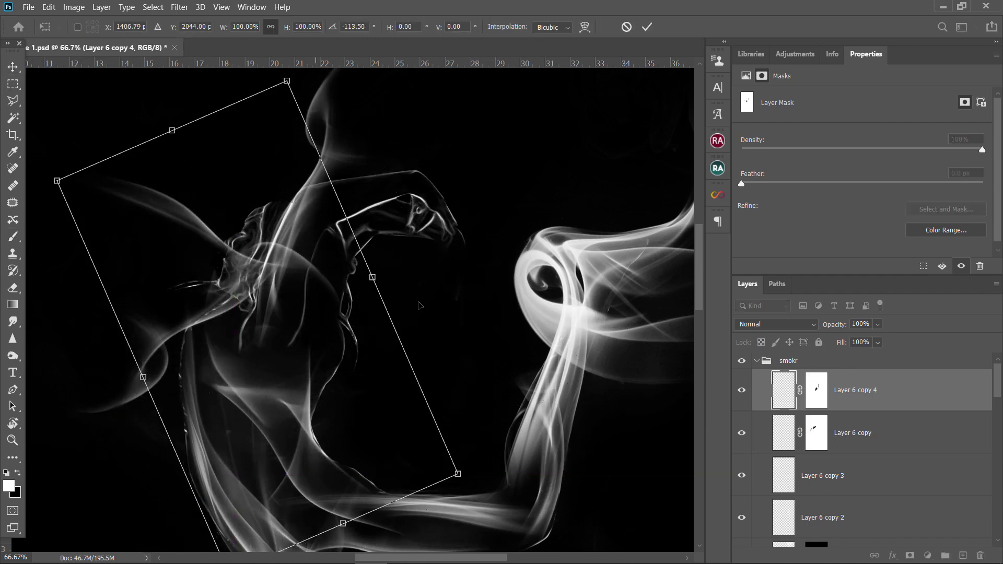
pyautogui.moveTo(336, 302); pyautogui.dragTo(360, 292)
pyautogui.moveTo(428, 365); pyautogui.dragTo(449, 397)
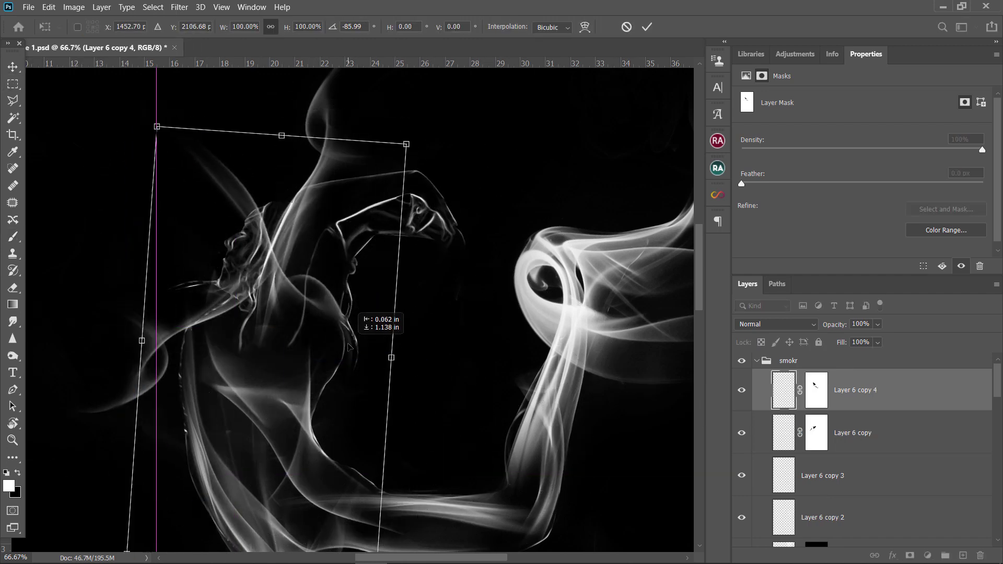
pyautogui.moveTo(366, 313)
pyautogui.mouseDown()
pyautogui.moveTo(441, 351)
pyautogui.moveTo(360, 306)
pyautogui.mouseUp()
pyautogui.press('Return')
pyautogui.press('b')
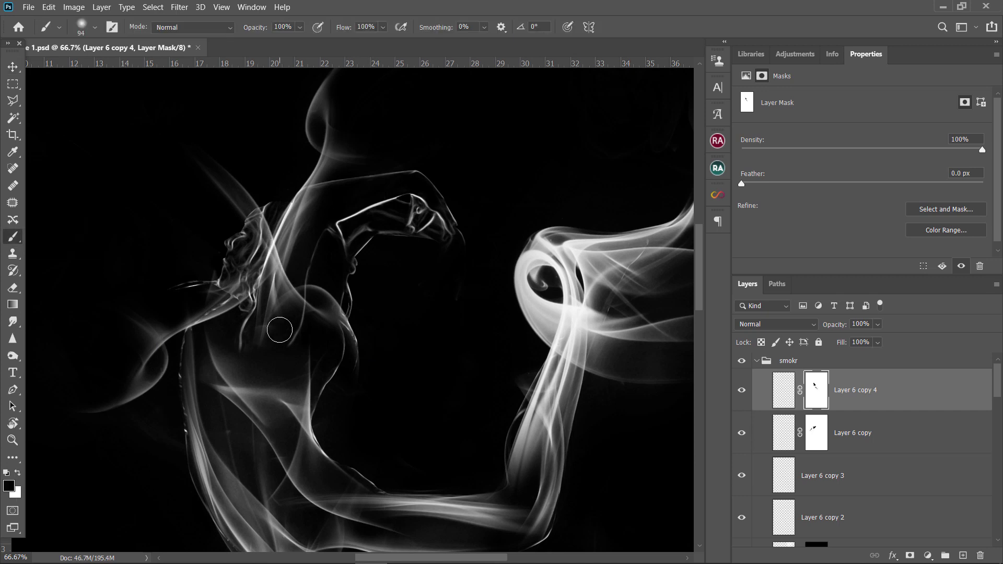
# Add Layer 6 copy 5, tilted slightly and positioned along the dancer's torso
pyautogui.hotkey('ctrl', 'j')
pyautogui.hotkey('ctrl', 't')
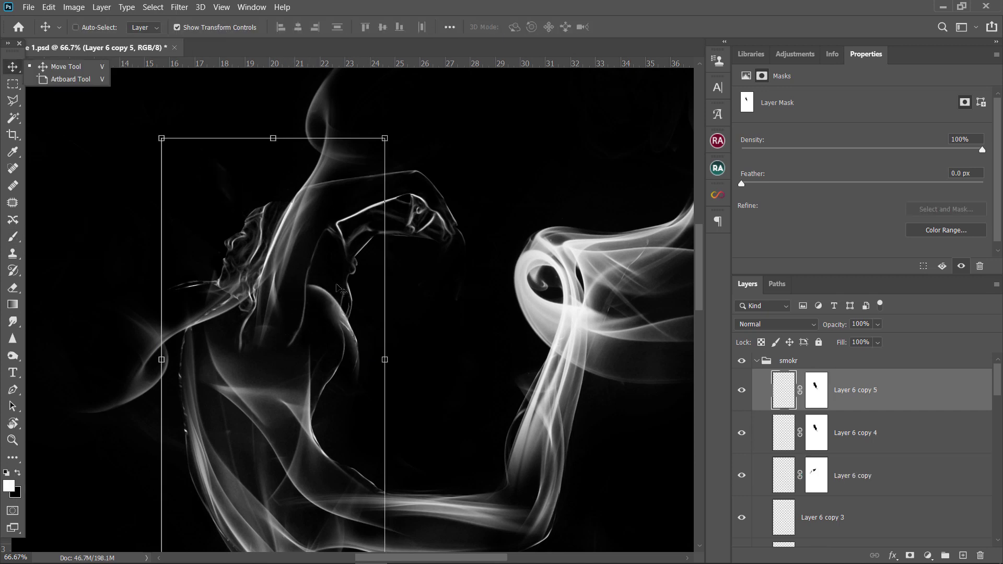
pyautogui.moveTo(397, 83); pyautogui.dragTo(418, 115)
pyautogui.moveTo(323, 269)
pyautogui.mouseDown()
pyautogui.moveTo(333, 272)
pyautogui.moveTo(324, 283)
pyautogui.mouseUp()
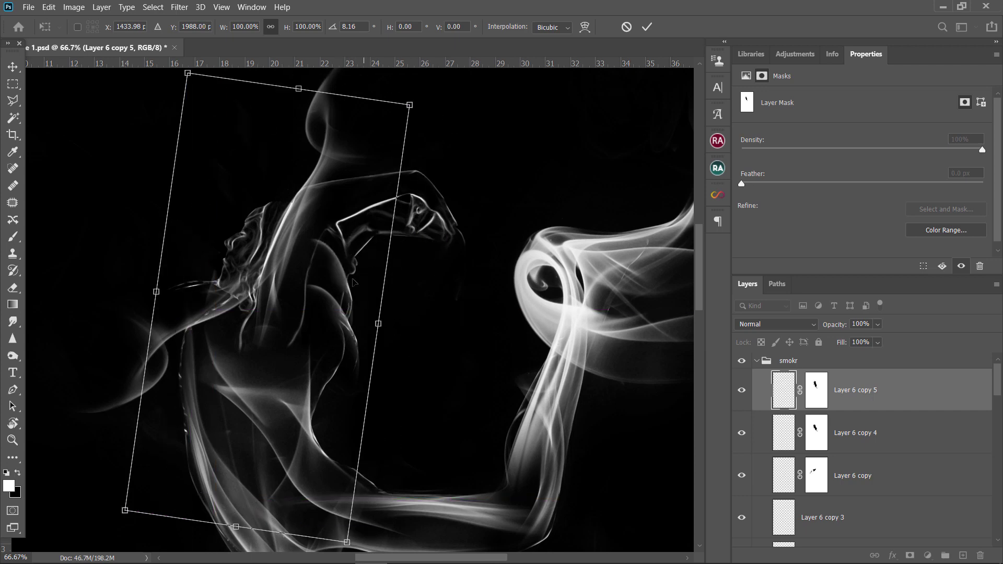
pyautogui.press('Return')
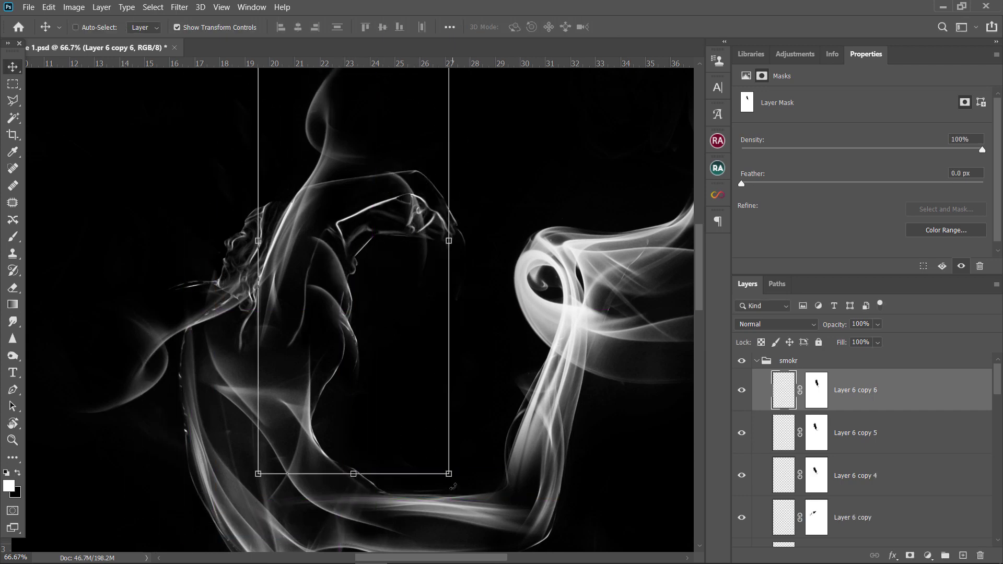
# Rotate Layer 6 copy 6 to a gentle diagonal along the lower arm
pyautogui.moveTo(379, 305); pyautogui.dragTo(448, 186)
pyautogui.moveTo(382, 162); pyautogui.dragTo(441, 201)
pyautogui.moveTo(606, 423); pyautogui.dragTo(554, 428)
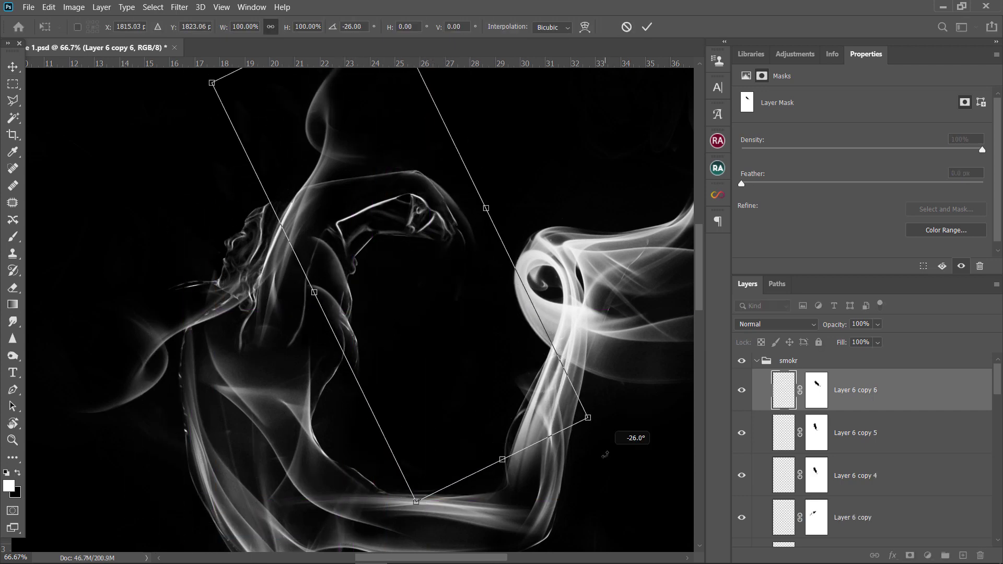
pyautogui.moveTo(459, 246); pyautogui.dragTo(470, 230)
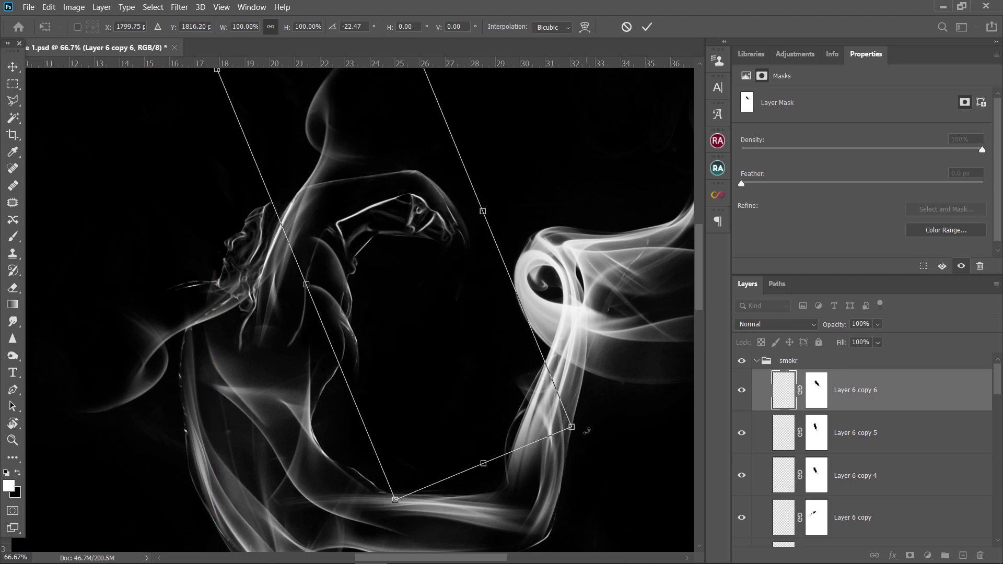
pyautogui.press('Return')
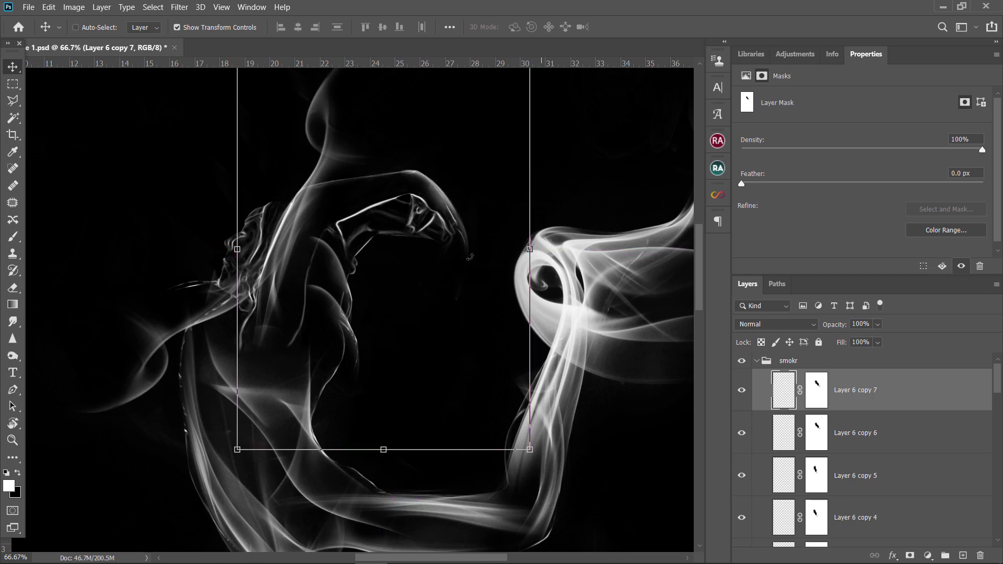
# Rotate Layer 6 copy 7 steeply down-left, then duplicate it as Layer 6 copy 8
pyautogui.moveTo(470, 257); pyautogui.dragTo(574, 412)
pyautogui.moveTo(335, 337); pyautogui.dragTo(299, 415)
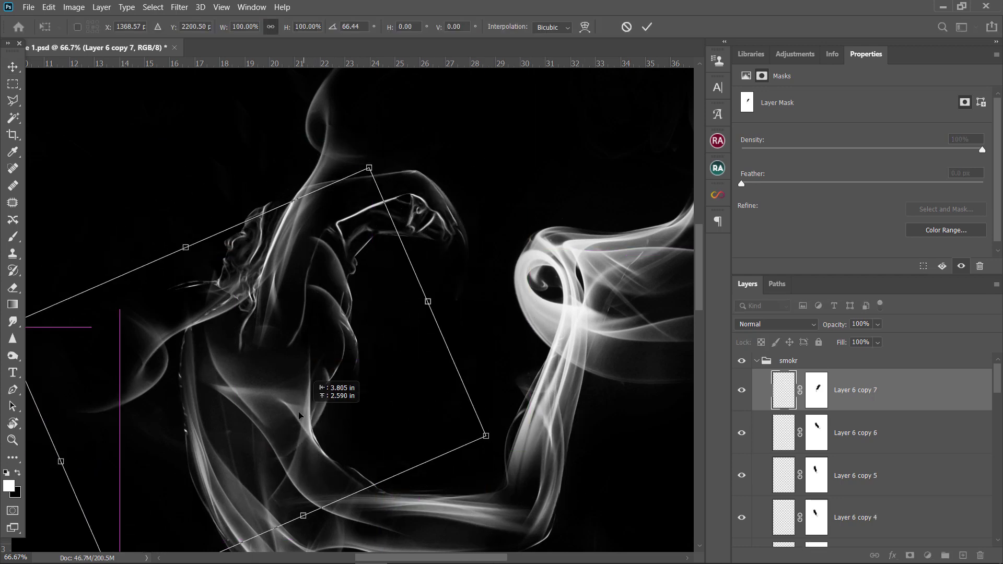
pyautogui.press('Return')
pyautogui.moveTo(315, 326); pyautogui.dragTo(339, 361)
# Duplicate the wisp as Layer 6 copy 9, rotate it and move it to a new spot
pyautogui.hotkey('ctrl', 'j')
pyautogui.hotkey('ctrl', 't')
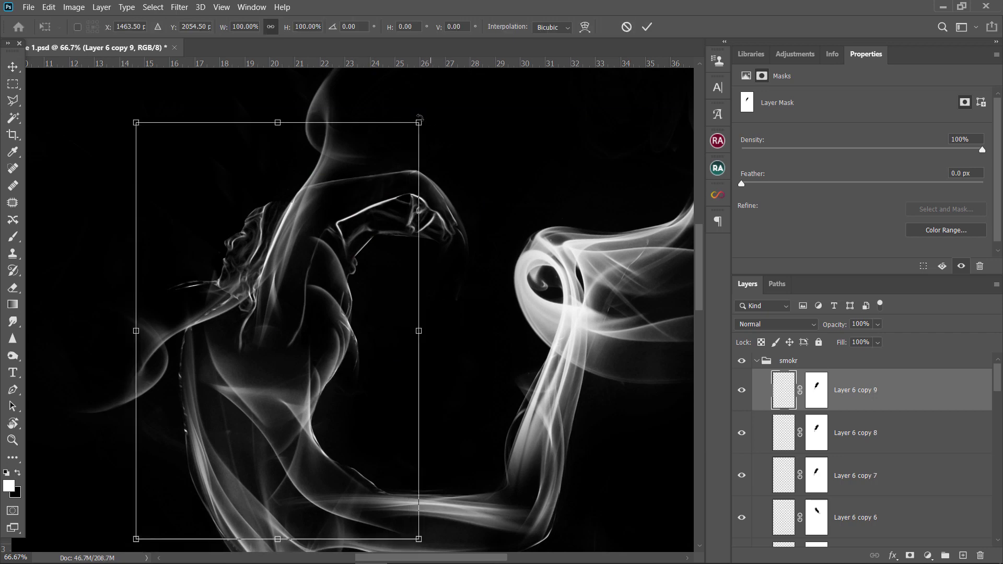
pyautogui.moveTo(419, 117); pyautogui.dragTo(389, 98)
pyautogui.press('Return')
pyautogui.moveTo(360, 334)
pyautogui.mouseDown()
pyautogui.moveTo(340, 341)
pyautogui.moveTo(364, 368)
pyautogui.mouseUp()
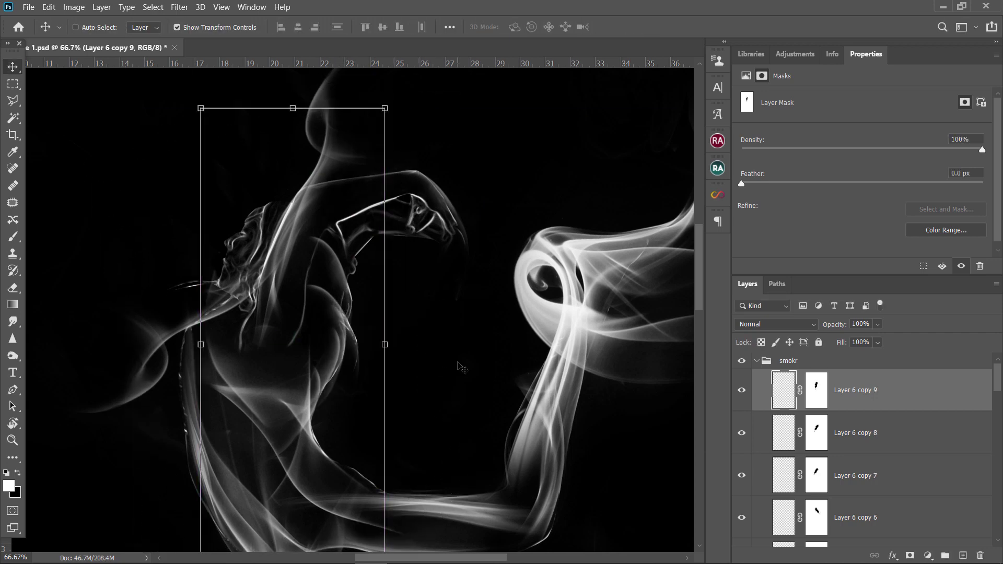
# Add Layer 6 copy 10, reposition it, and target its mask with a black brush
pyautogui.hotkey('ctrl', 'j')
pyautogui.moveTo(461, 367)
pyautogui.mouseDown()
pyautogui.moveTo(499, 289)
pyautogui.moveTo(392, 185)
pyautogui.mouseUp()
pyautogui.hotkey('ctrl', 't')
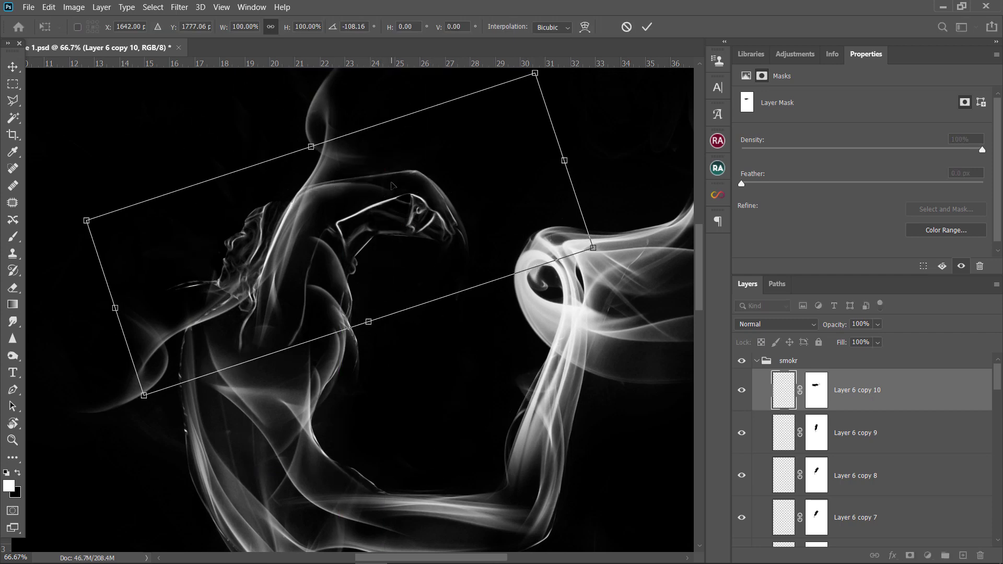
pyautogui.press('Return')
pyautogui.press('b')
pyautogui.press('x')
pyautogui.click(817, 392)
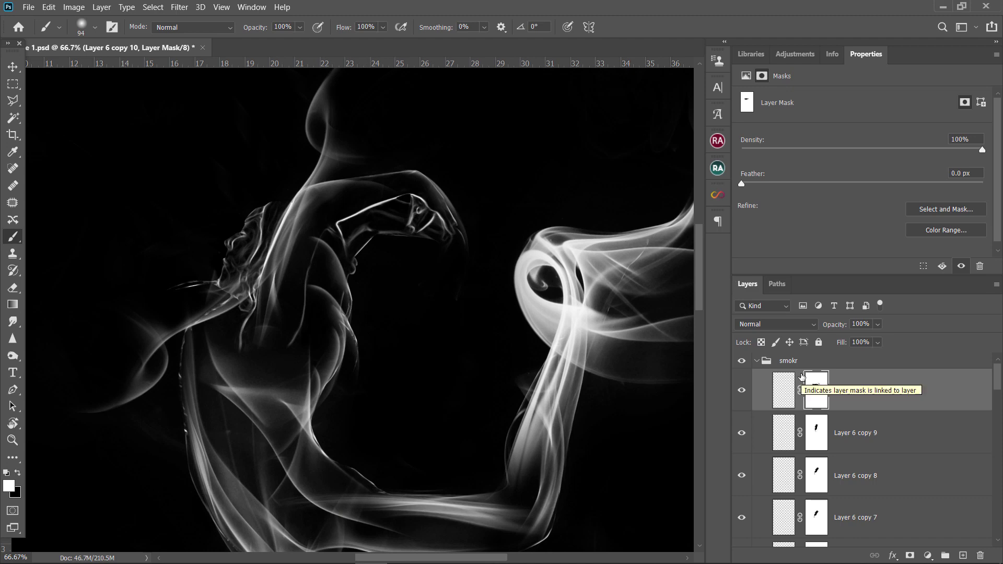
# Add Layer 6 copy 11, turned almost upside down over the raised arm
pyautogui.hotkey('ctrl', 'j')
pyautogui.hotkey('ctrl', 't')
pyautogui.moveTo(99, 324)
pyautogui.mouseDown()
pyautogui.moveTo(245, 250)
pyautogui.moveTo(243, 327)
pyautogui.mouseUp()
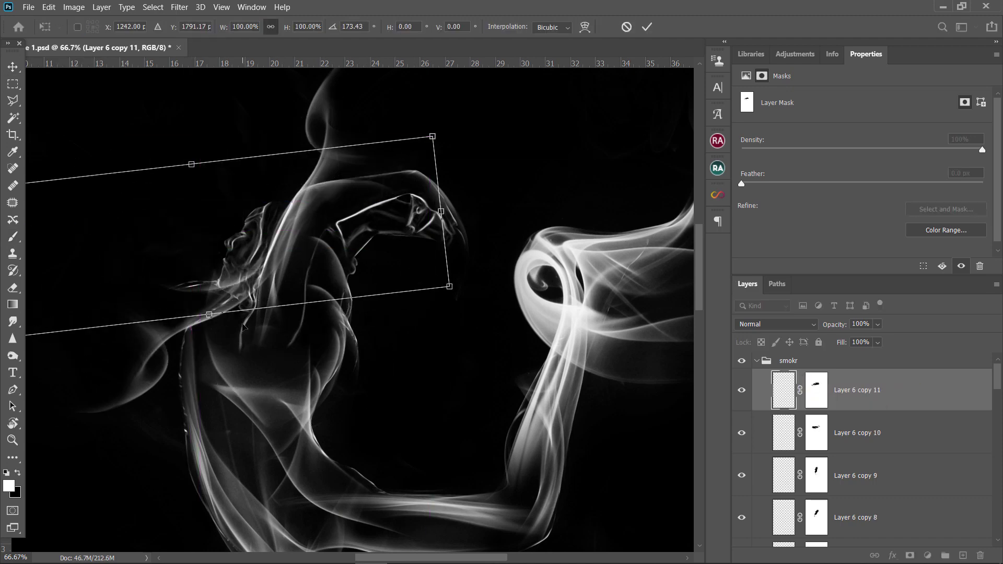
pyautogui.press('Return')
pyautogui.scroll(-3, 918, 474)
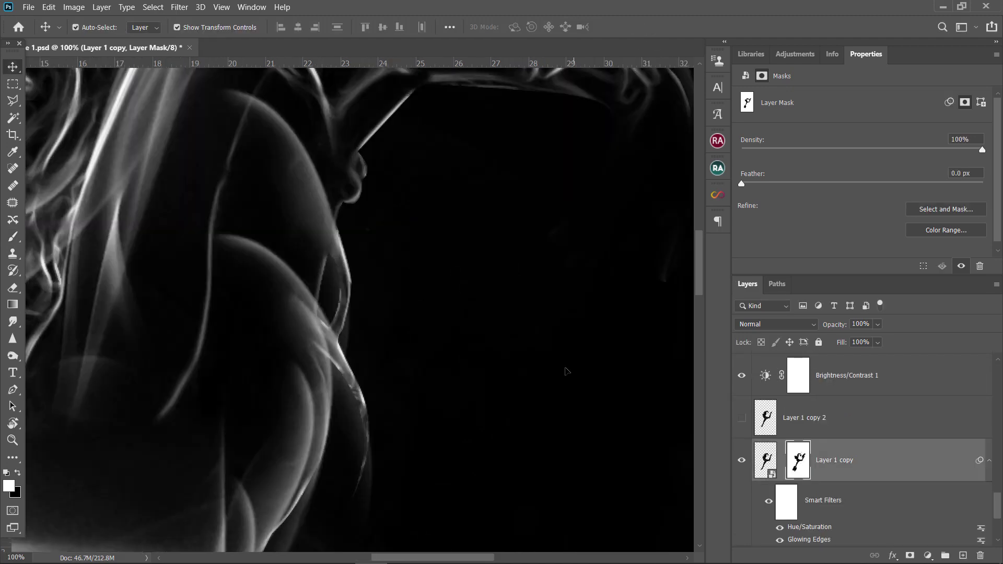
# Paint black on Layer 1 copy's mask along the dancer's back edge, then fit the image on screen
pyautogui.press('Return')
pyautogui.press('x')
pyautogui.moveTo(333, 279); pyautogui.dragTo(332, 340)
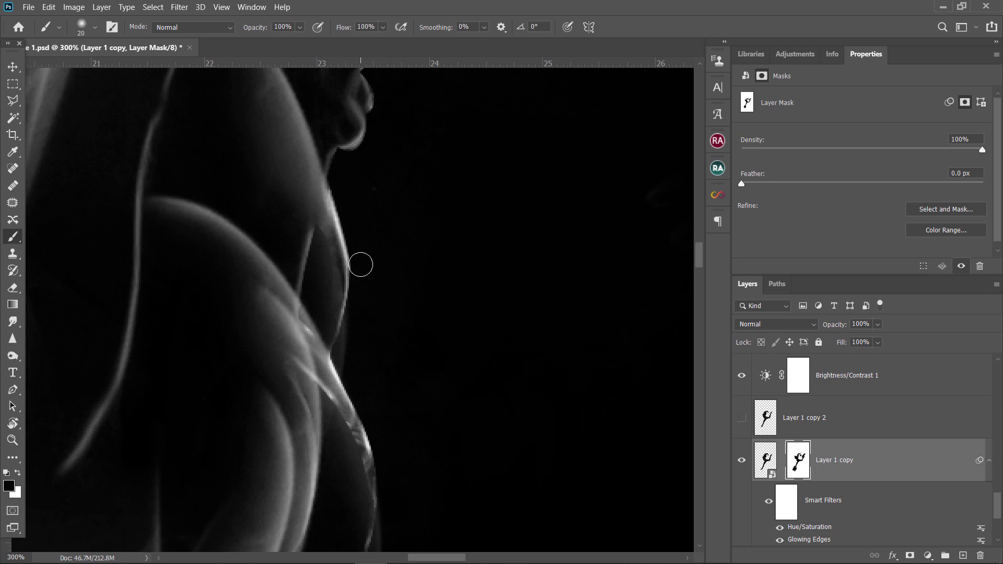
pyautogui.scroll(-3, 361, 264)
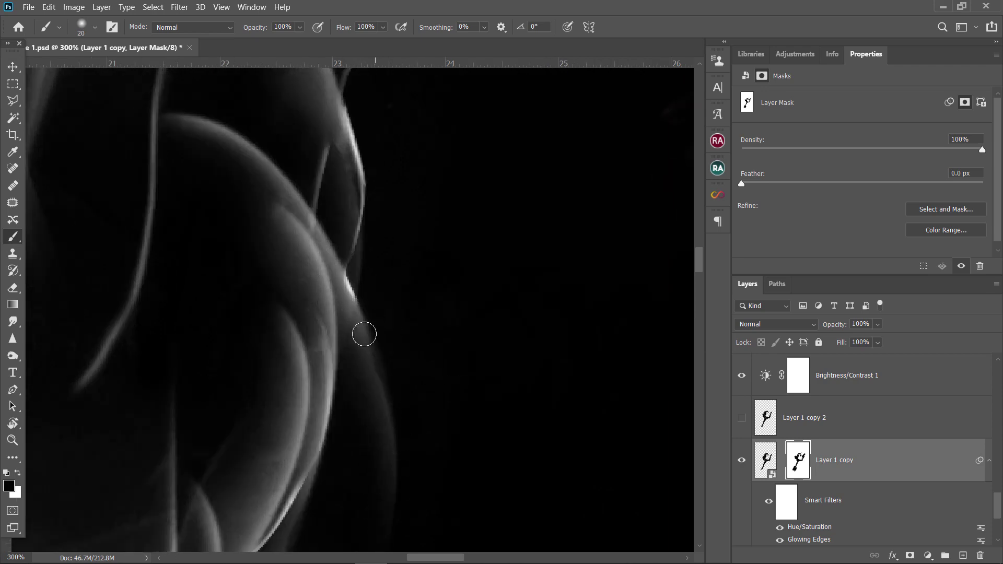
pyautogui.moveTo(364, 335); pyautogui.dragTo(347, 277)
pyautogui.hscroll(-5, 523, 425)
pyautogui.hscroll(-5, 261, 365)
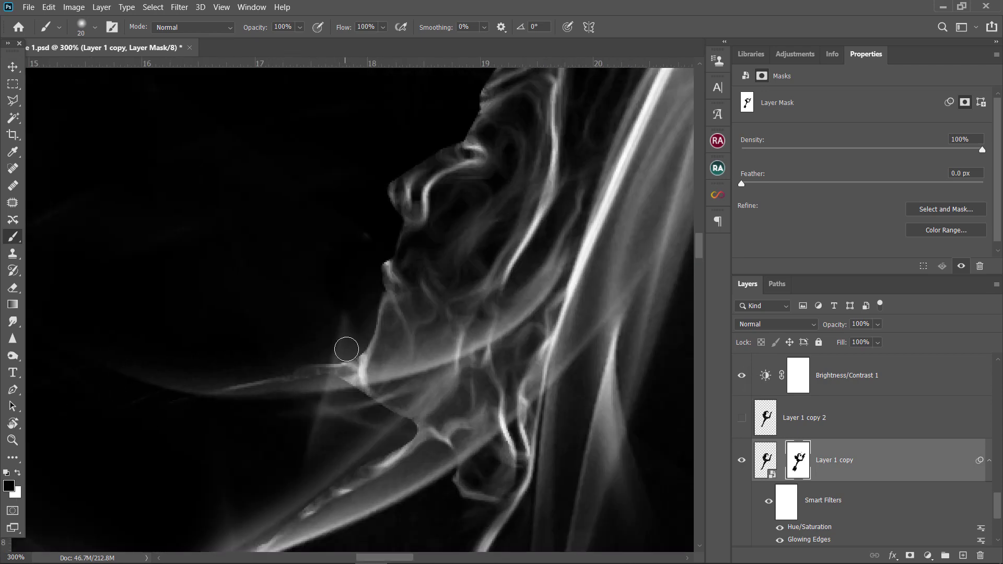
pyautogui.hotkey('ctrl', '0')
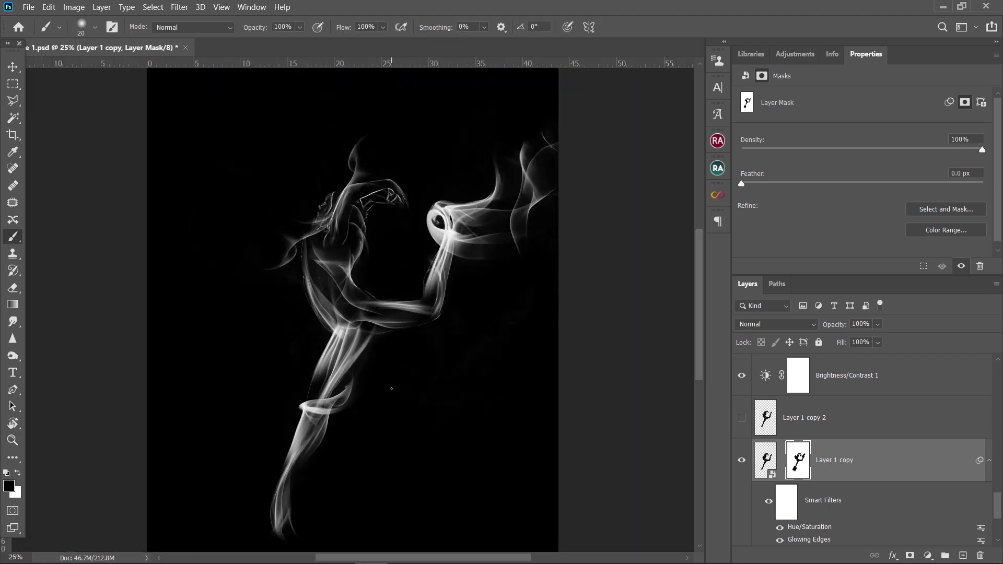
pyautogui.scroll(-2, 742, 453)
pyautogui.scroll(5, 743, 453)
# Show Layer 3's wisp and nudge and rotate it along the leg
pyautogui.scroll(1, 744, 421)
pyautogui.click(742, 359)
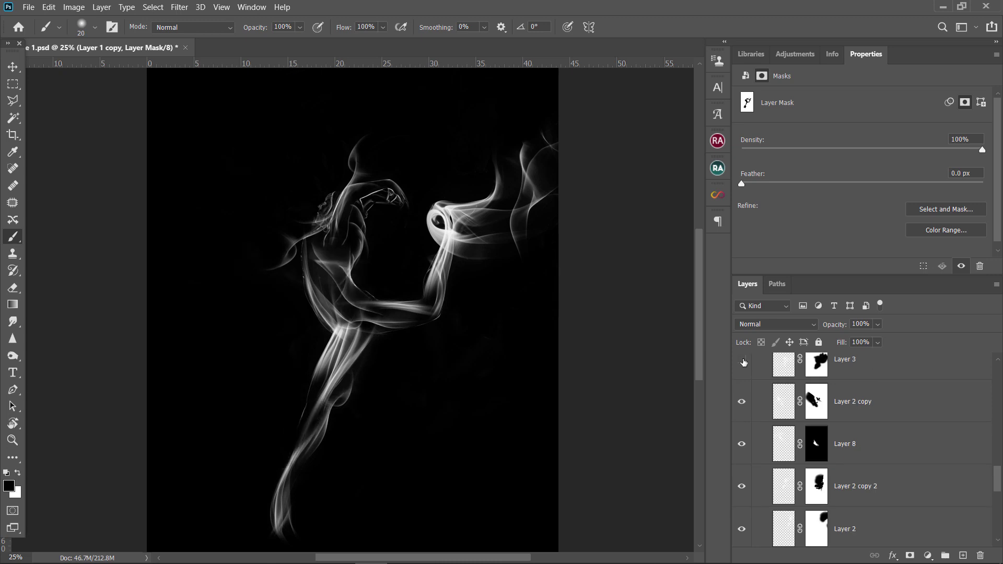
pyautogui.click(810, 362)
pyautogui.hotkey('ctrl', 't')
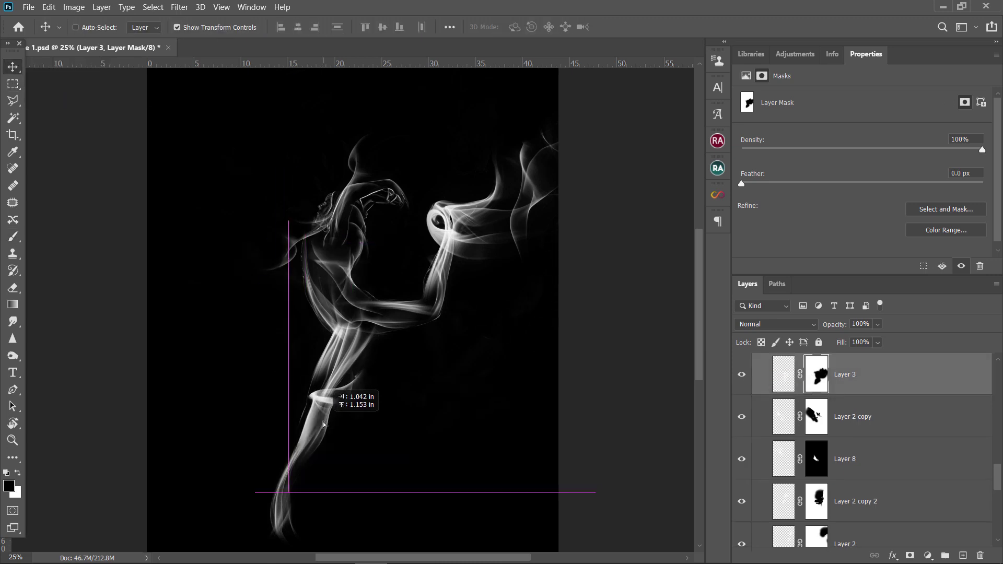
pyautogui.moveTo(334, 407); pyautogui.dragTo(342, 395)
pyautogui.moveTo(601, 209); pyautogui.dragTo(598, 225)
pyautogui.hotkey('ctrl', '+')
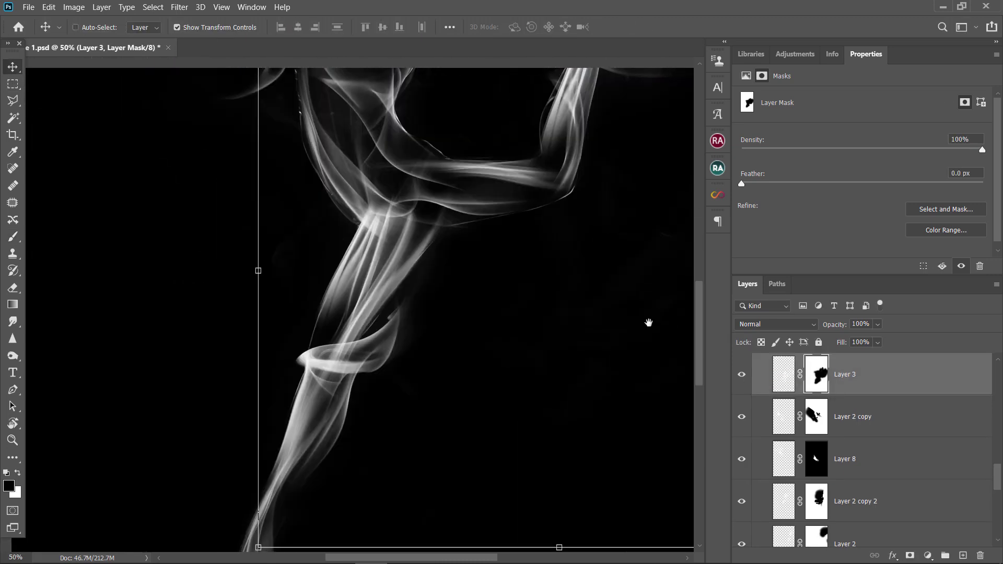
pyautogui.press('Return')
# Brush black over the lower smoke tail and select Layer 7's mask
pyautogui.press('b')
pyautogui.rightClick(337, 346)
pyautogui.press('Escape')
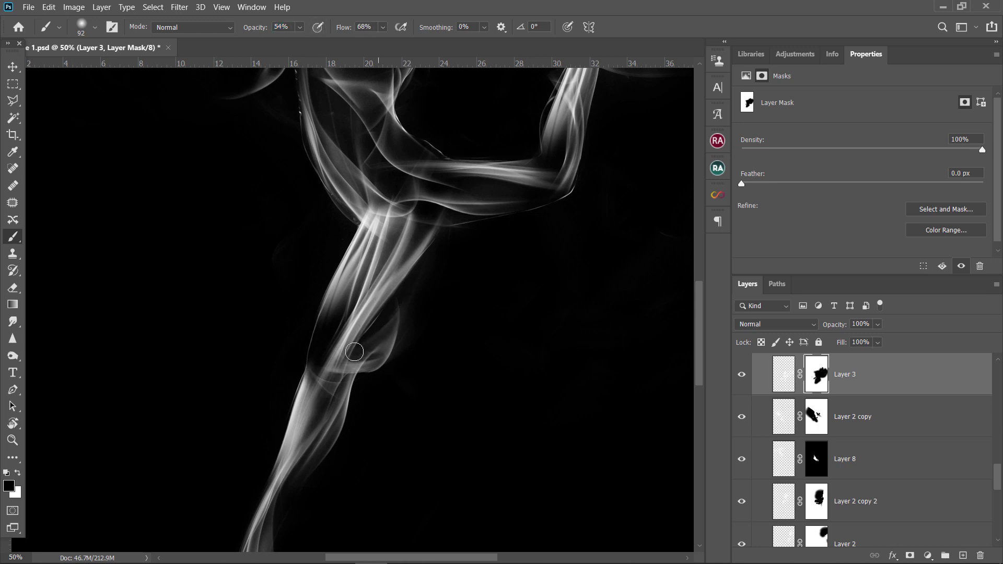
pyautogui.moveTo(289, 455); pyautogui.dragTo(313, 391)
pyautogui.hotkey('ctrl', '-')
pyautogui.click(847, 416)
pyautogui.scroll(2, 743, 397)
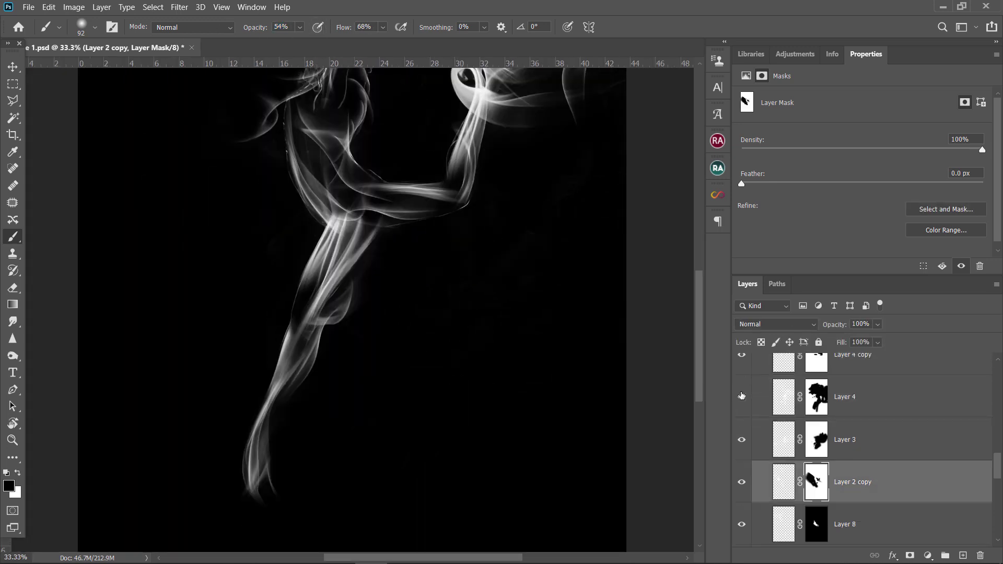
pyautogui.scroll(1, 744, 368)
pyautogui.scroll(3, 744, 369)
pyautogui.click(759, 423)
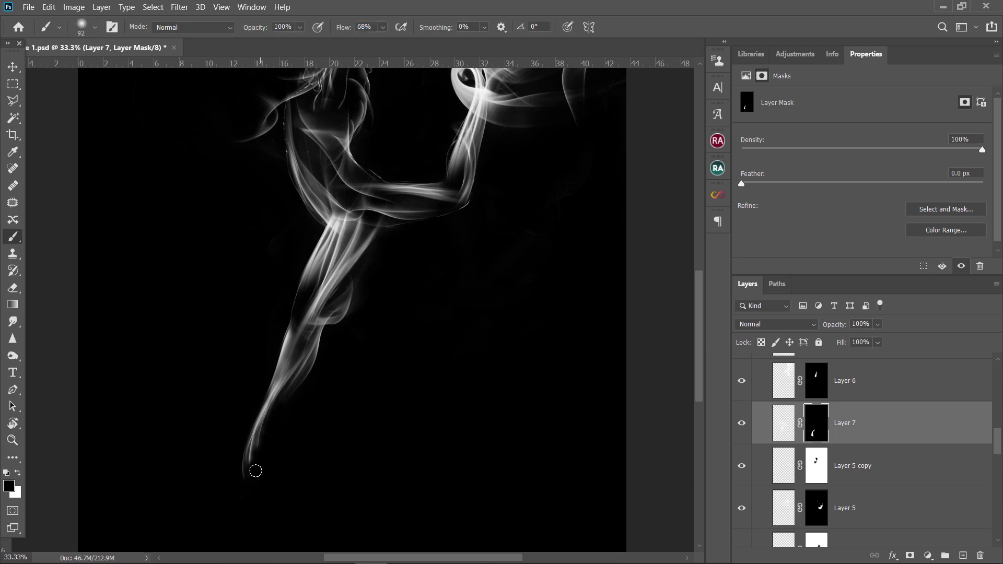
# Rotate Layer 6 copy 12 to lie along the leg
pyautogui.hotkey('ctrl', '+')
pyautogui.hotkey('ctrl', '+')
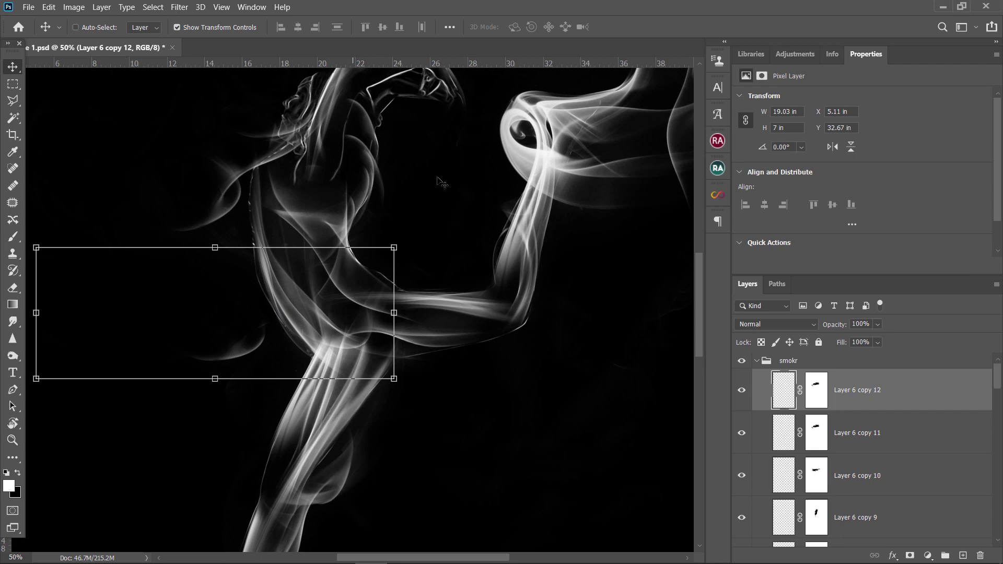
pyautogui.scroll(-3, 439, 180)
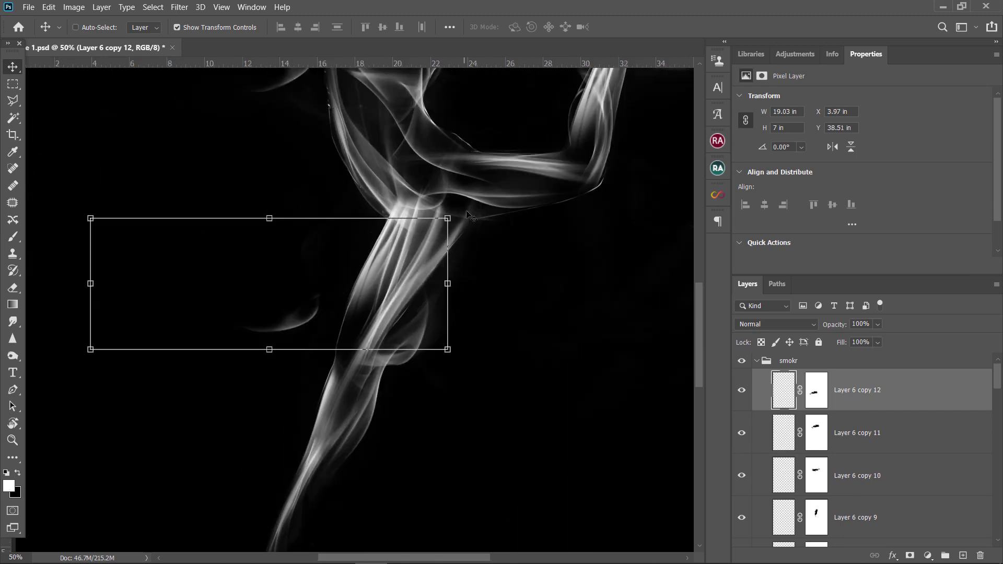
pyautogui.hotkey('ctrl', 't')
pyautogui.moveTo(473, 118)
pyautogui.mouseDown()
pyautogui.moveTo(444, 529)
pyautogui.moveTo(449, 517)
pyautogui.mouseUp()
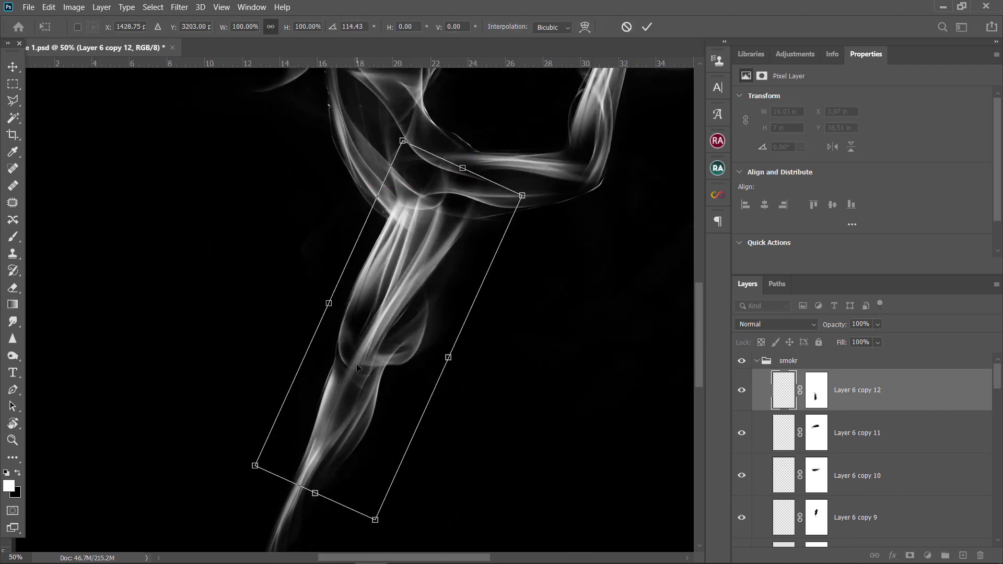
# Duplicate the wisp layer and rotate the new copy across the dancer's arm
pyautogui.press('Return')
pyautogui.hotkey('ctrl', 'j')
pyautogui.moveTo(387, 82); pyautogui.dragTo(459, 222)
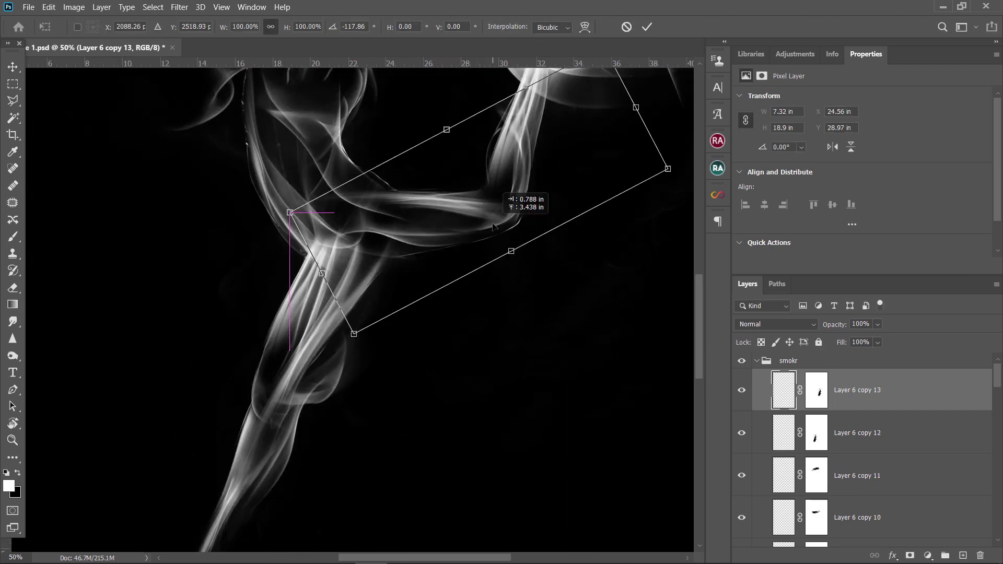
pyautogui.click(646, 28)
# Add another wisp copy, rotated and enlarged around the forearm
pyautogui.hotkey('ctrl', 'j')
pyautogui.hotkey('ctrl', 't')
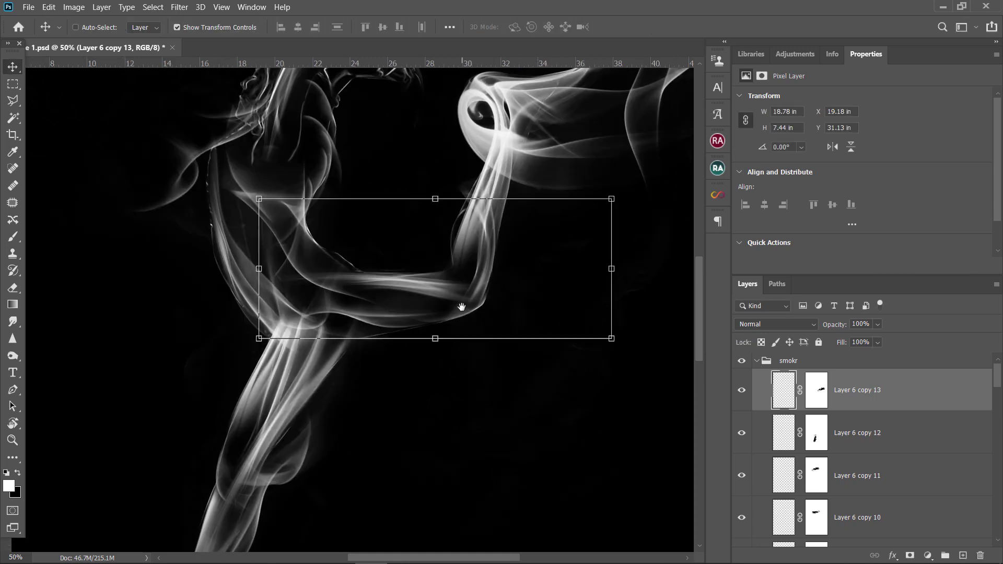
pyautogui.moveTo(594, 273)
pyautogui.mouseDown()
pyautogui.moveTo(661, 163)
pyautogui.moveTo(341, 320)
pyautogui.moveTo(477, 202)
pyautogui.mouseUp()
pyautogui.press('Return')
pyautogui.hotkey('ctrl', 't')
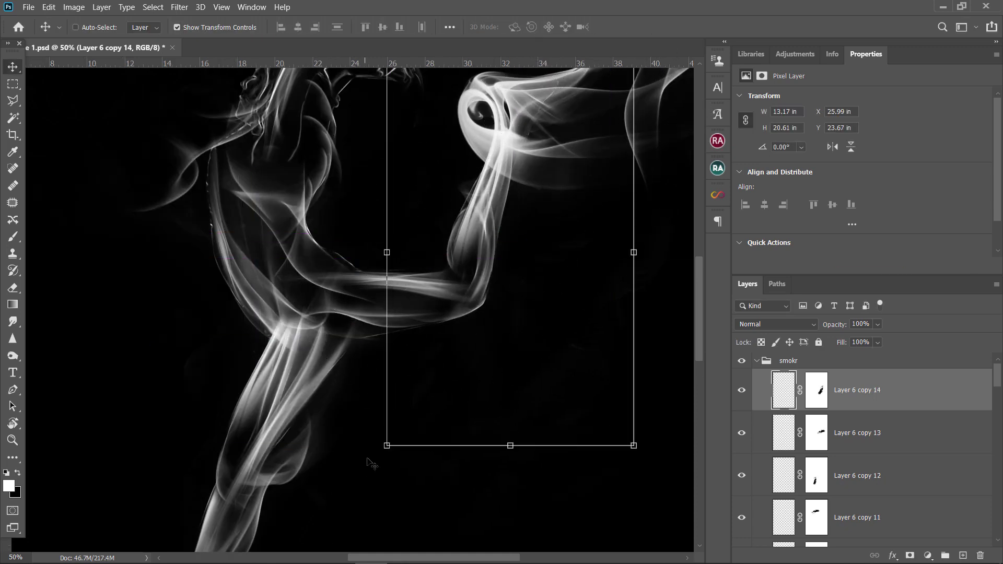
pyautogui.moveTo(373, 465)
pyautogui.mouseDown()
pyautogui.moveTo(370, 494)
pyautogui.moveTo(384, 491)
pyautogui.mouseUp()
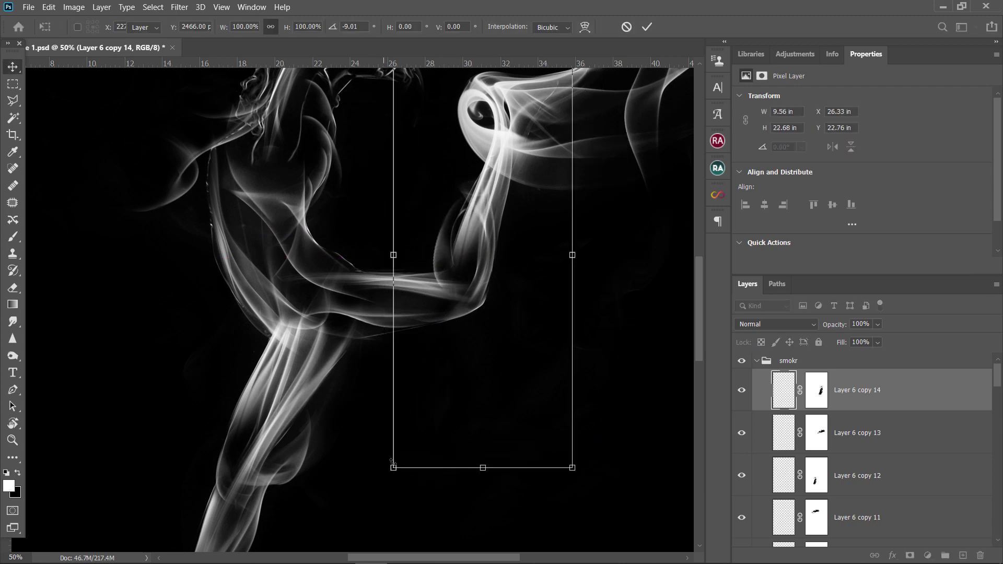
pyautogui.press('Return')
# From Layer 6 copy 14, add a wisp copy rotated over the upper body along the torso
pyautogui.click(817, 389)
pyautogui.press('b')
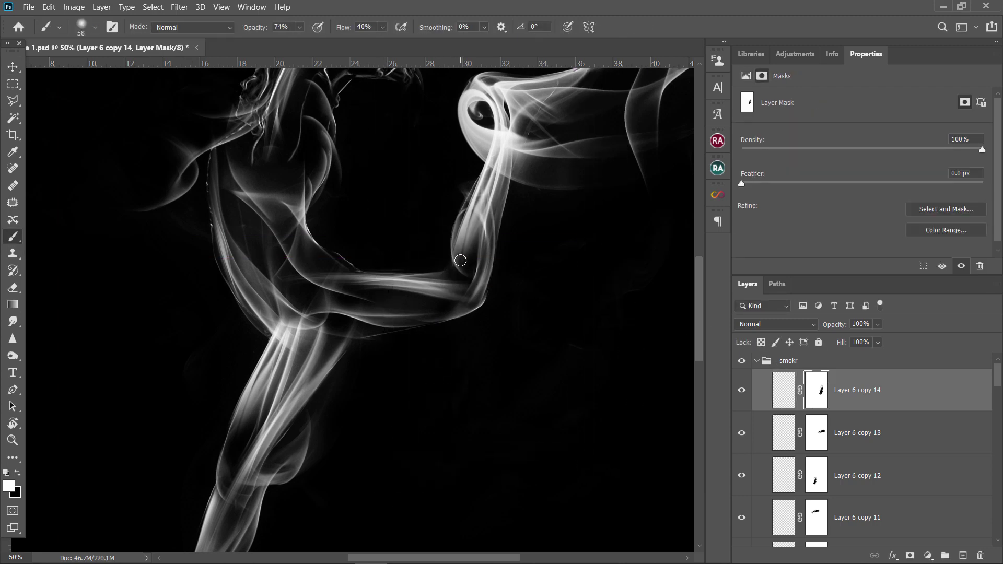
pyautogui.scroll(3, 537, 454)
pyautogui.hotkey('ctrl', 'j')
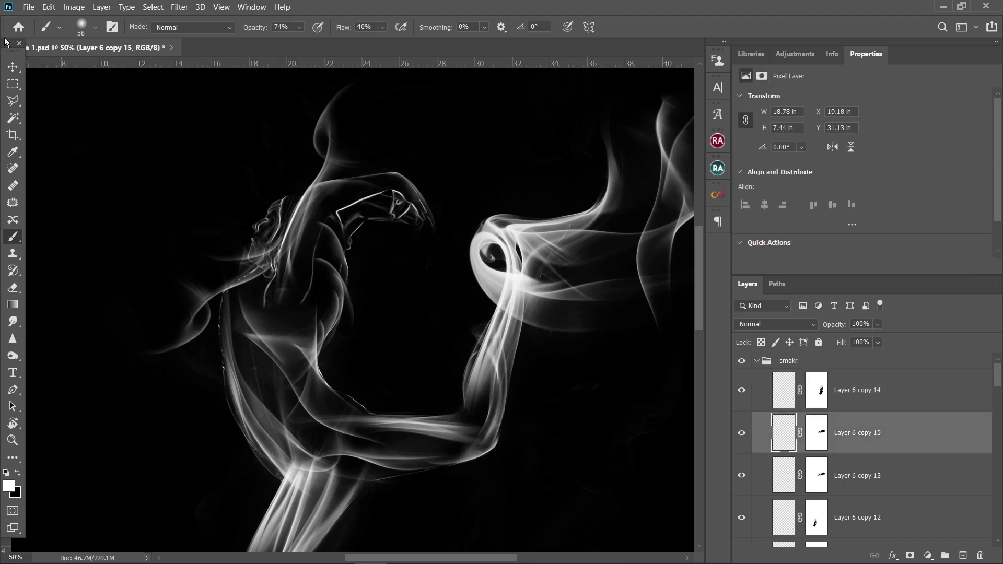
pyautogui.hotkey('ctrl', 't')
pyautogui.moveTo(334, 321)
pyautogui.mouseDown()
pyautogui.moveTo(397, 473)
pyautogui.moveTo(413, 543)
pyautogui.mouseUp()
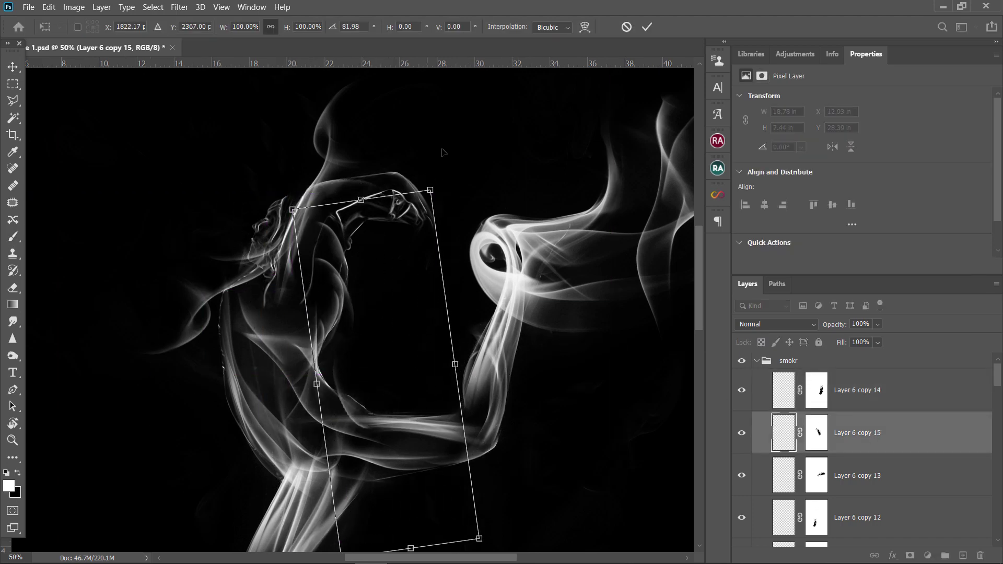
pyautogui.moveTo(575, 470)
pyautogui.mouseDown()
pyautogui.moveTo(659, 353)
pyautogui.moveTo(491, 527)
pyautogui.mouseUp()
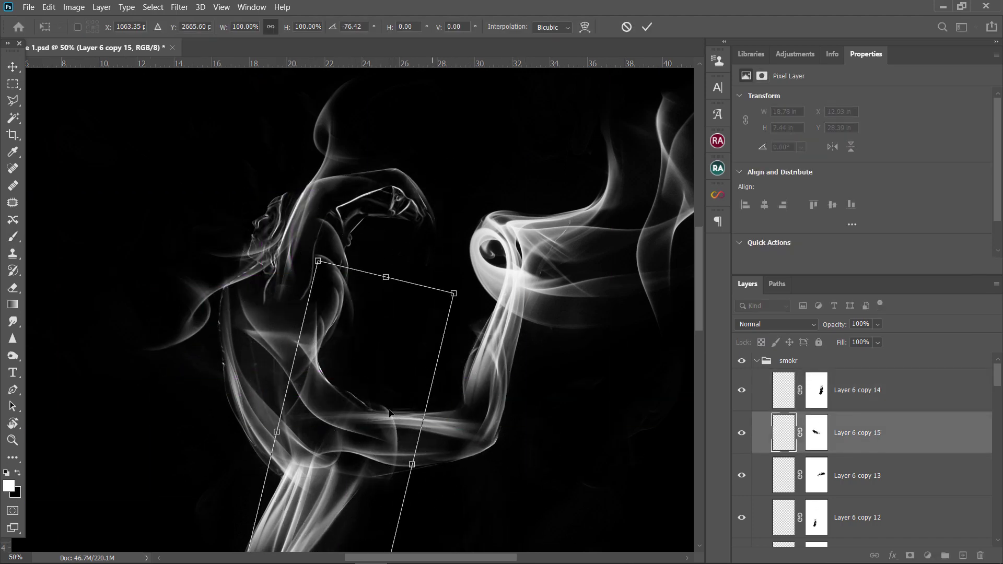
pyautogui.click(646, 27)
# Add a wisp copy angled from the torso down over the thigh
pyautogui.hotkey('ctrl', 'j')
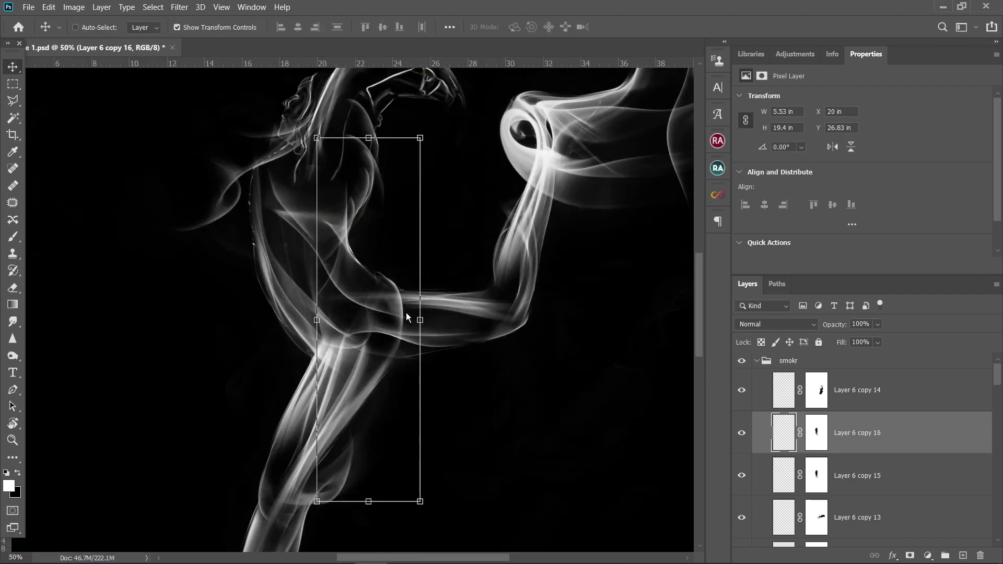
pyautogui.moveTo(406, 313); pyautogui.dragTo(341, 364)
pyautogui.moveTo(316, 286); pyautogui.dragTo(157, 449)
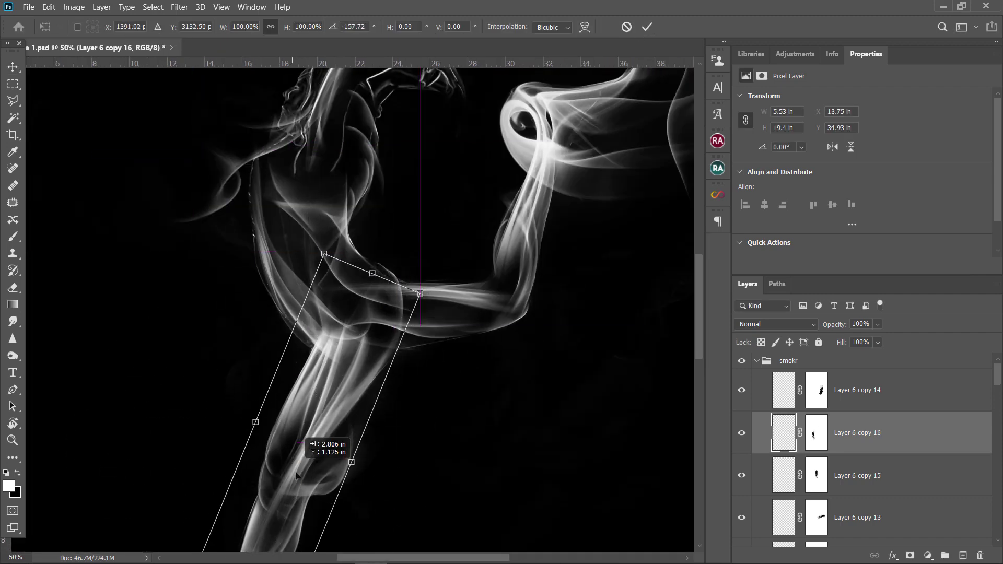
pyautogui.moveTo(313, 434); pyautogui.dragTo(267, 465)
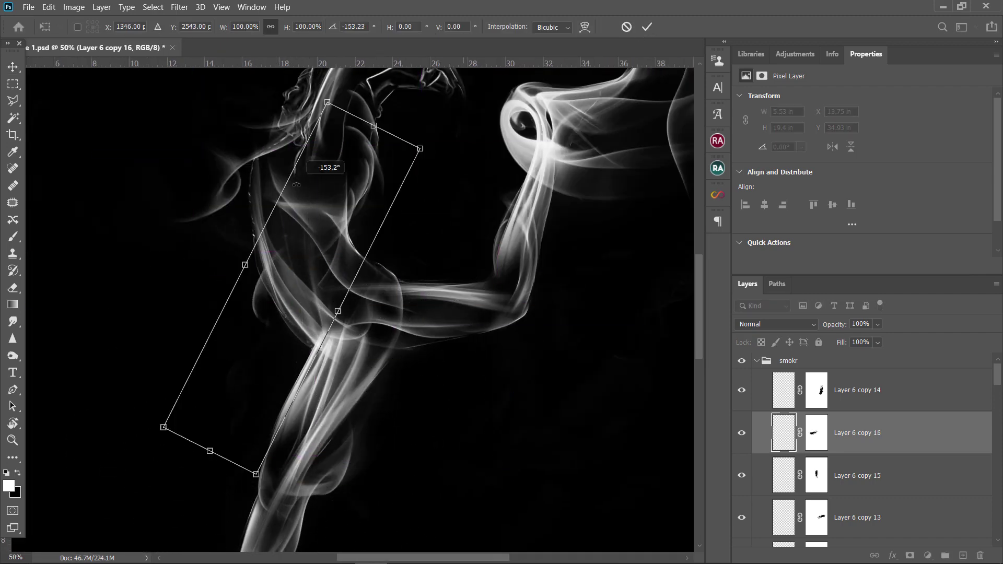
pyautogui.moveTo(365, 173); pyautogui.dragTo(292, 130)
pyautogui.moveTo(293, 293)
pyautogui.mouseDown()
pyautogui.moveTo(315, 283)
pyautogui.moveTo(330, 313)
pyautogui.moveTo(295, 286)
pyautogui.mouseUp()
pyautogui.press('Return')
# Add wisps across the chest and shoulder and one flipped over the torso, then select Layer 3's mask
pyautogui.hotkey('ctrl', 't')
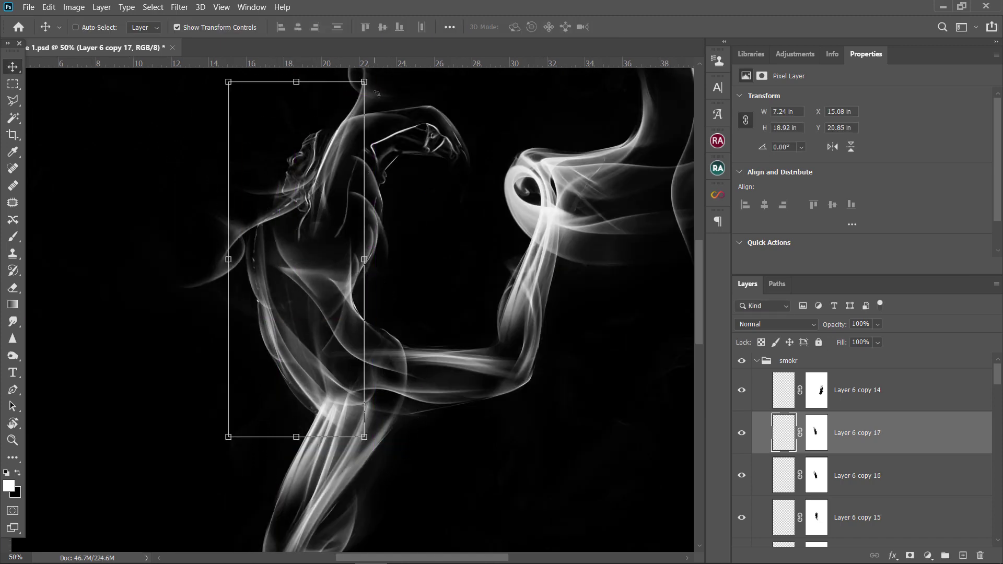
pyautogui.moveTo(384, 78)
pyautogui.mouseDown()
pyautogui.moveTo(422, 103)
pyautogui.moveTo(413, 125)
pyautogui.mouseUp()
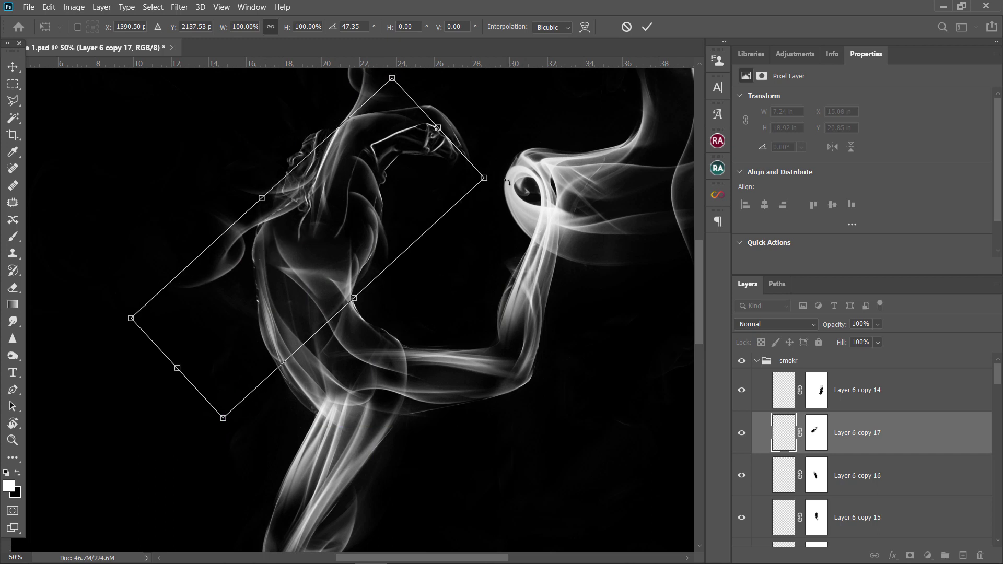
pyautogui.moveTo(333, 205); pyautogui.dragTo(378, 218)
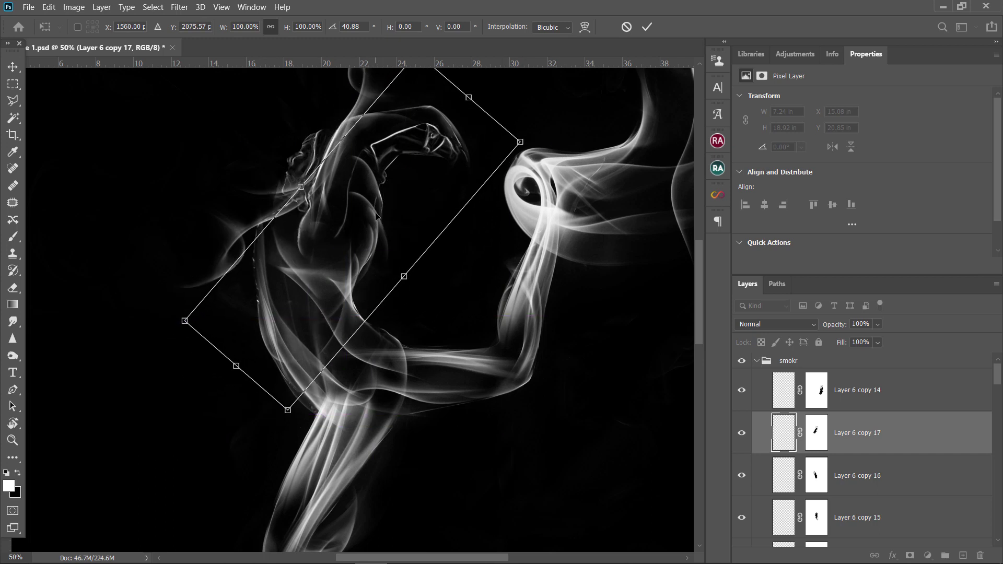
pyautogui.press('Return')
pyautogui.moveTo(447, 84); pyautogui.dragTo(499, 79)
pyautogui.hotkey('ctrl', 't')
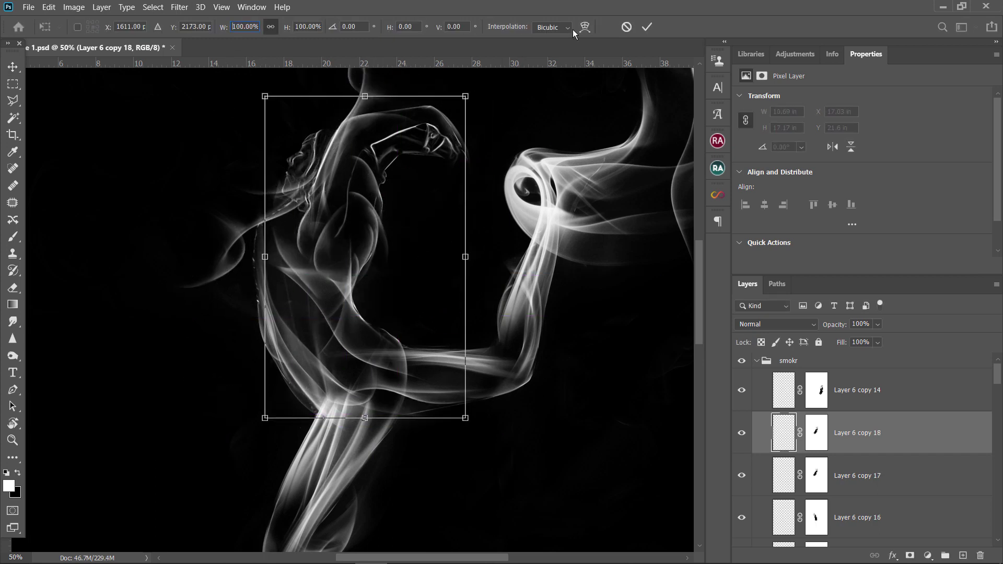
pyautogui.moveTo(501, 157); pyautogui.dragTo(557, 181)
pyautogui.press('Return')
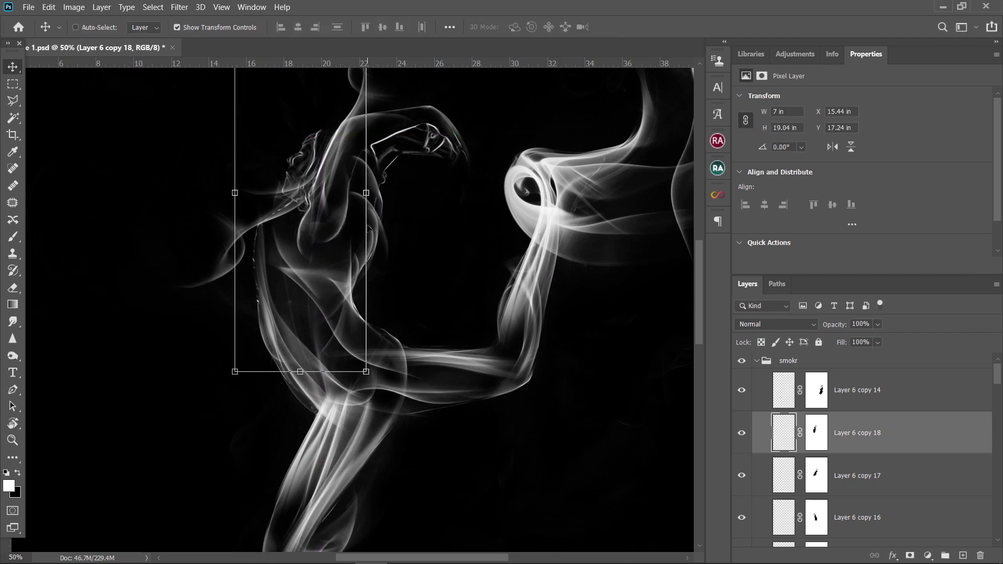
pyautogui.hotkey('ctrl', '0')
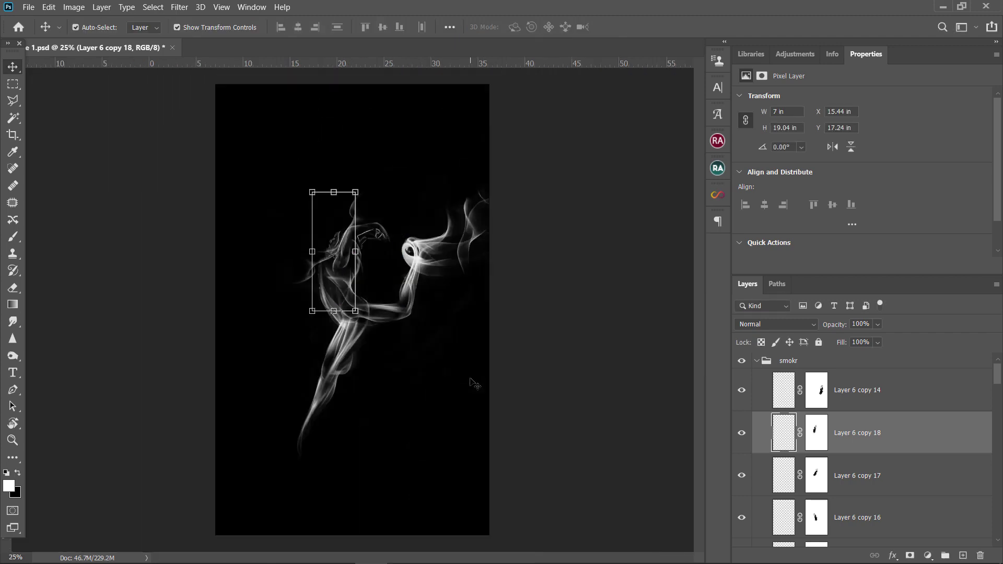
pyautogui.keyDown('ctrl'); pyautogui.click(473, 342); pyautogui.keyUp('ctrl')
# Zoom in on the smoke arm and target Layer 4's mask
pyautogui.press('z')
pyautogui.click(297, 351)
pyautogui.moveTo(298, 351); pyautogui.dragTo(266, 410)
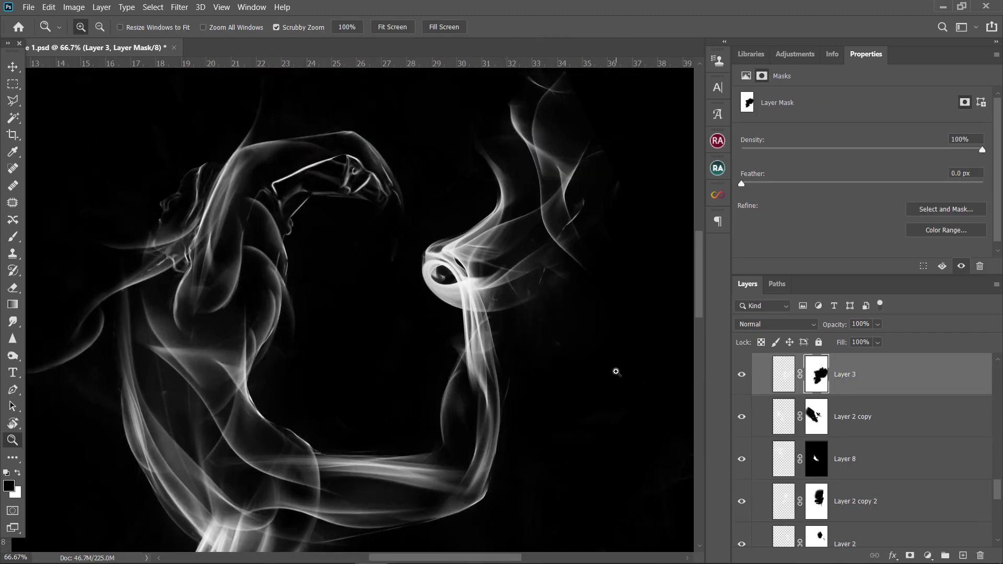
pyautogui.hotkey('ctrl', '0')
pyautogui.click(555, 369)
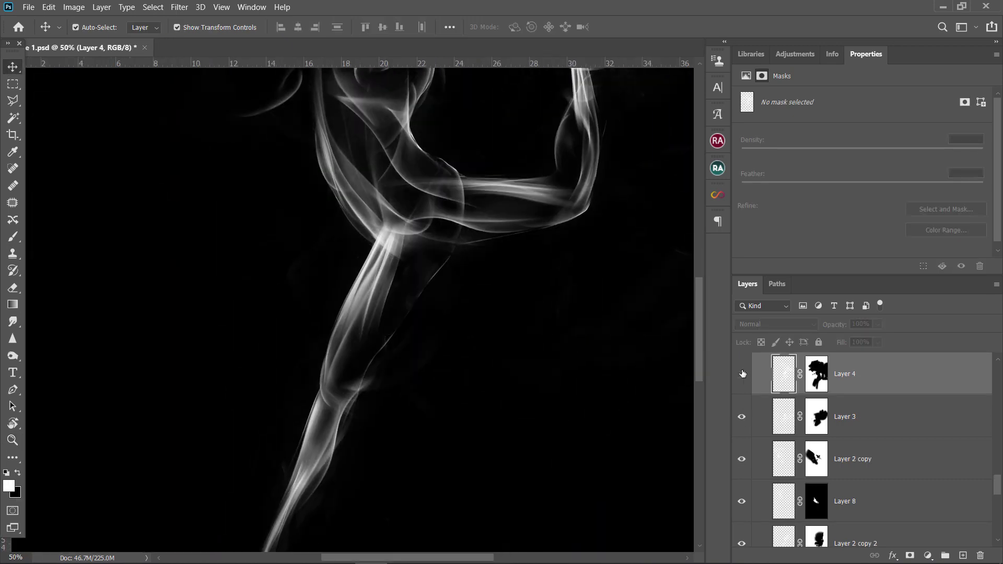
pyautogui.click(817, 374)
pyautogui.click(13, 236)
pyautogui.hotkey('ctrl', '+')
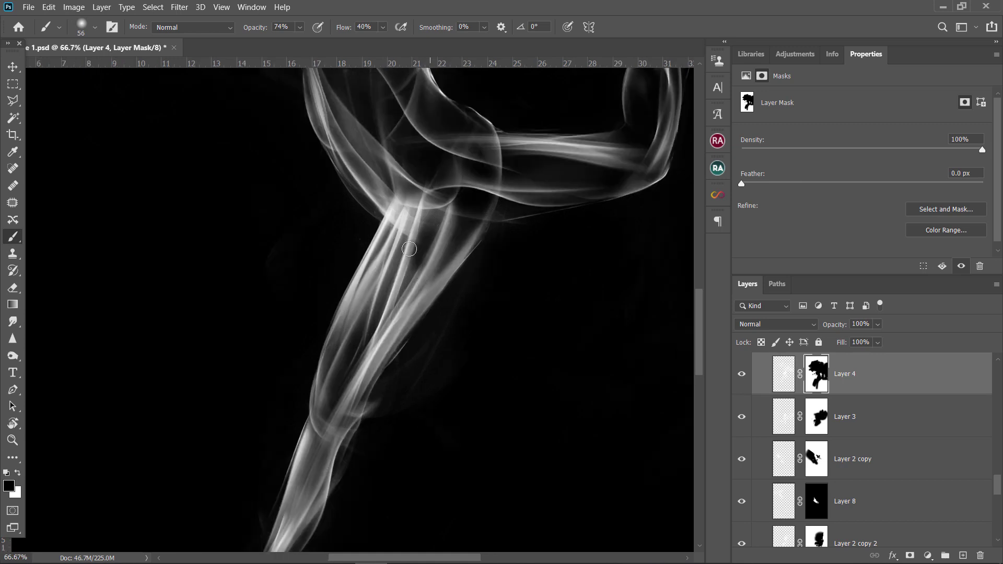
pyautogui.hotkey('ctrl', '+')
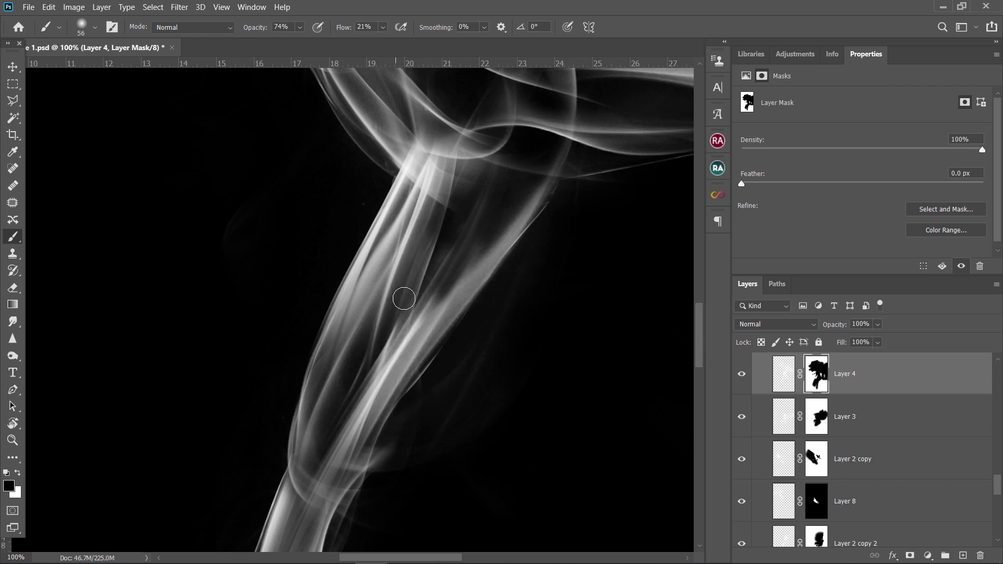
# Mask out the bright diagonal smoke strand on Layer 4, toggling the layer to compare
pyautogui.moveTo(404, 299)
pyautogui.mouseDown()
pyautogui.moveTo(314, 474)
pyautogui.moveTo(509, 213)
pyautogui.mouseUp()
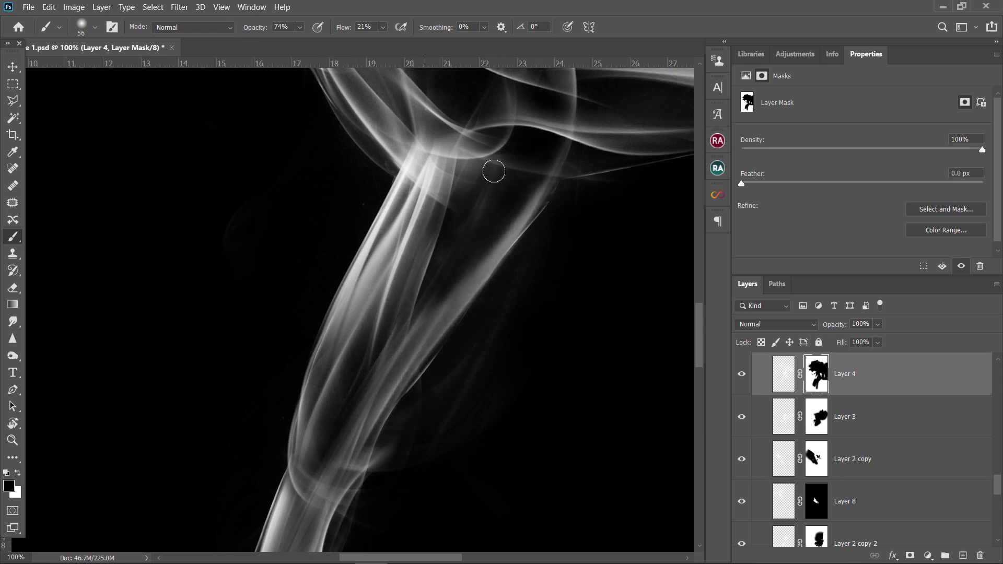
pyautogui.moveTo(303, 468)
pyautogui.mouseDown()
pyautogui.moveTo(416, 327)
pyautogui.moveTo(339, 446)
pyautogui.mouseUp()
pyautogui.press('x')
pyautogui.moveTo(412, 403); pyautogui.dragTo(535, 200)
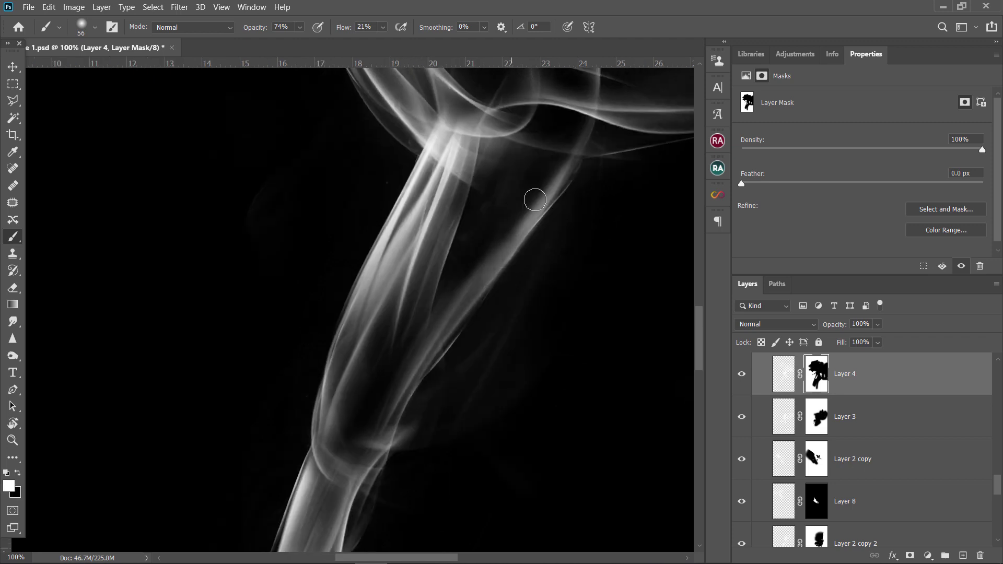
pyautogui.moveTo(575, 164); pyautogui.dragTo(541, 247)
pyautogui.press('x')
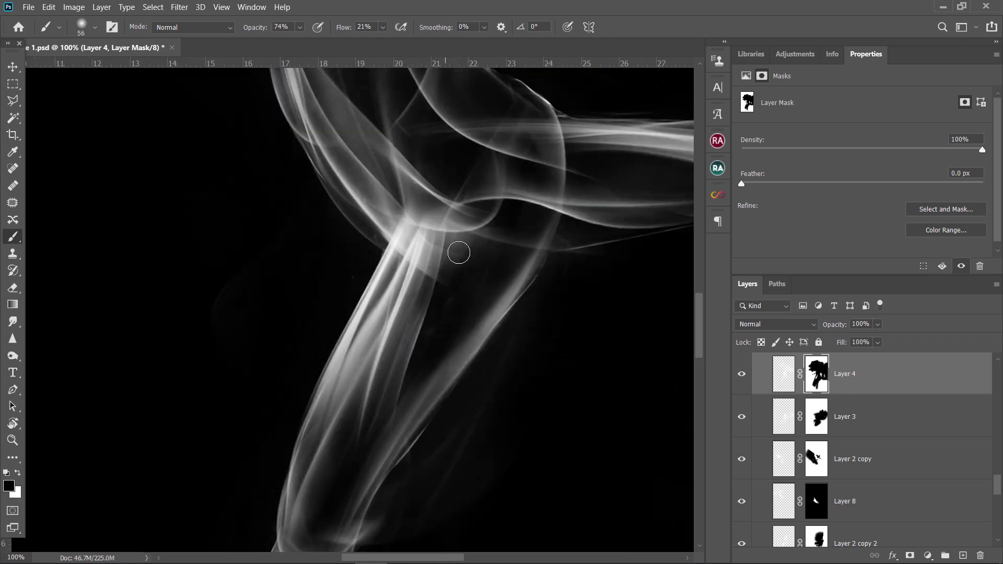
pyautogui.click(741, 374)
pyautogui.click(740, 377)
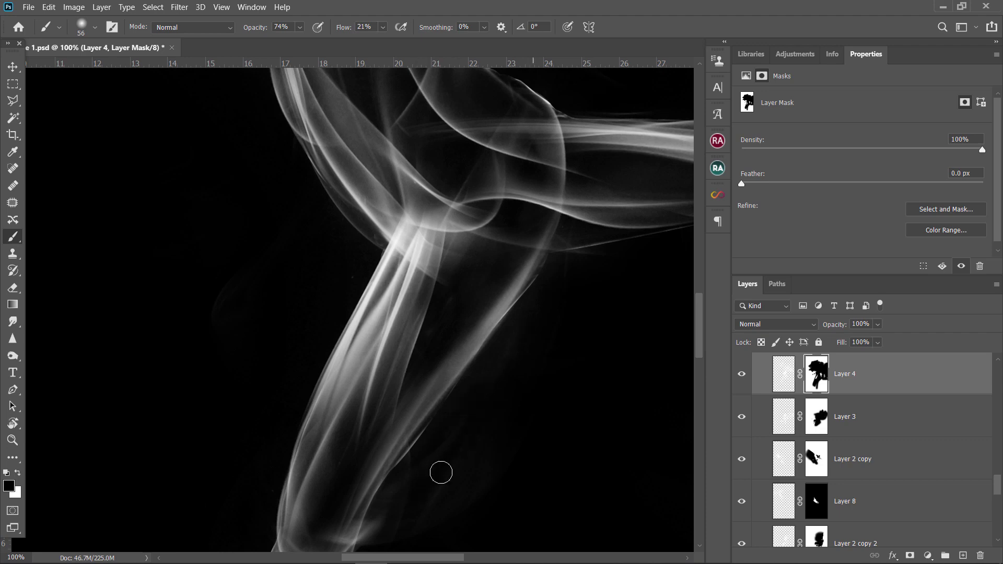
# Target Layer 3's mask at the lower limb strand
pyautogui.click(742, 418)
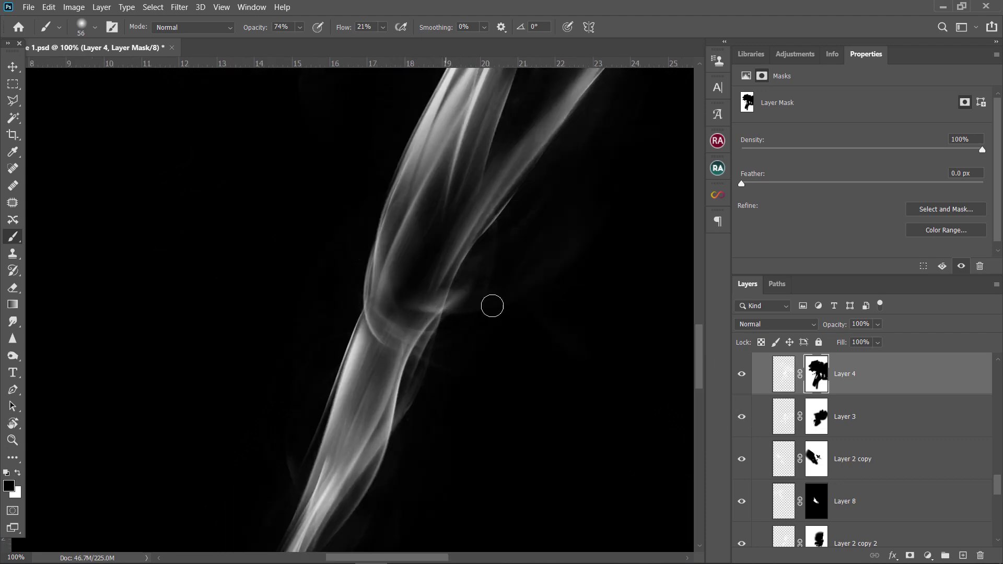
pyautogui.click(816, 420)
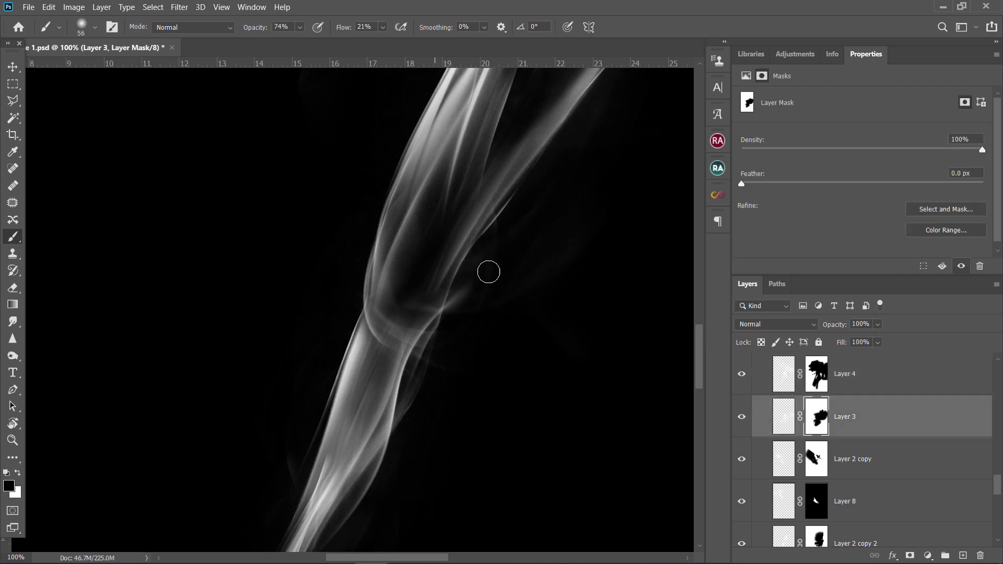
pyautogui.moveTo(360, 428); pyautogui.dragTo(367, 356)
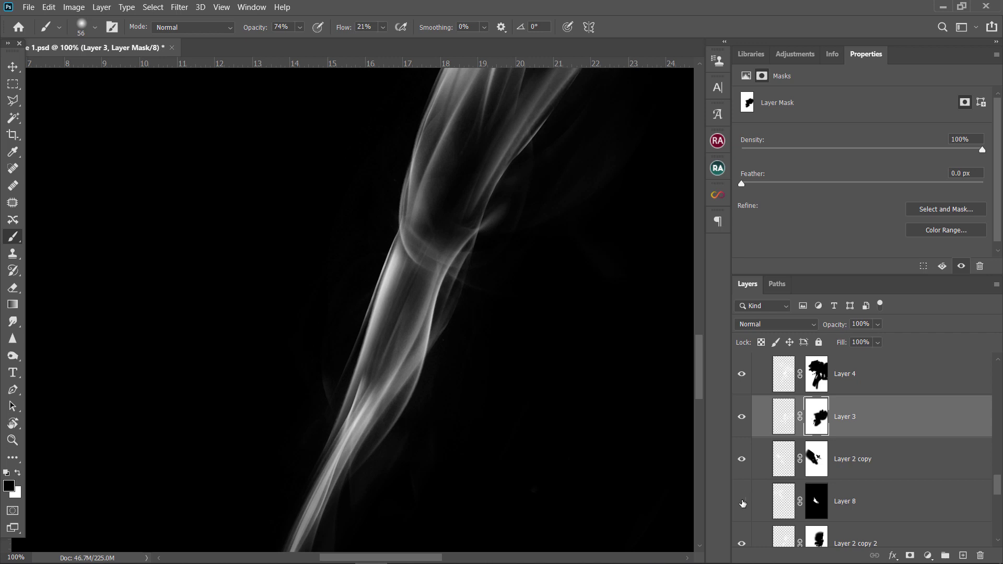
pyautogui.scroll(-1, 742, 503)
# Mask out parts of the strand near the limb joint on Layer 2 copy 2
pyautogui.click(744, 483)
pyautogui.scroll(3, 303, 262)
pyautogui.click(742, 494)
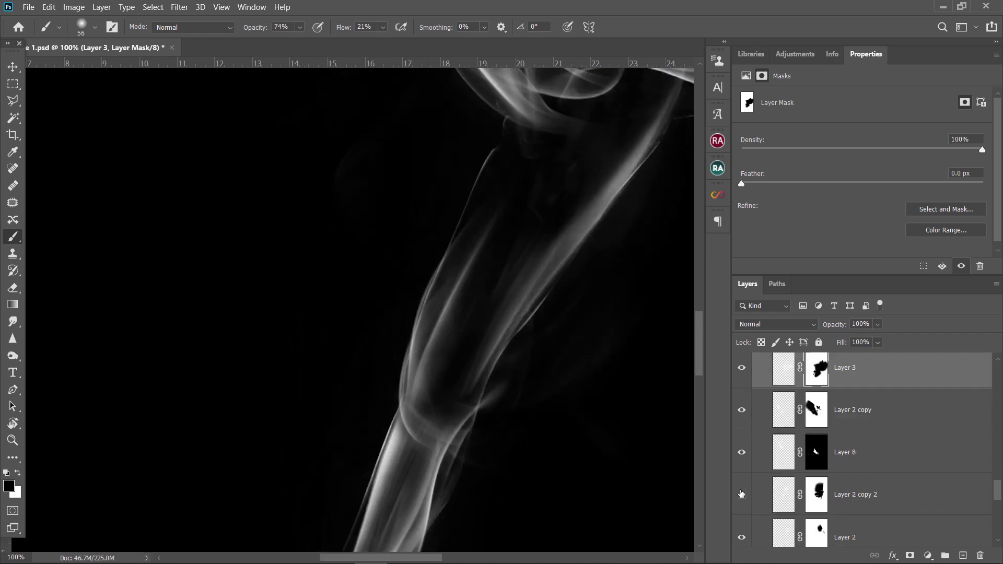
pyautogui.click(742, 494)
pyautogui.click(814, 496)
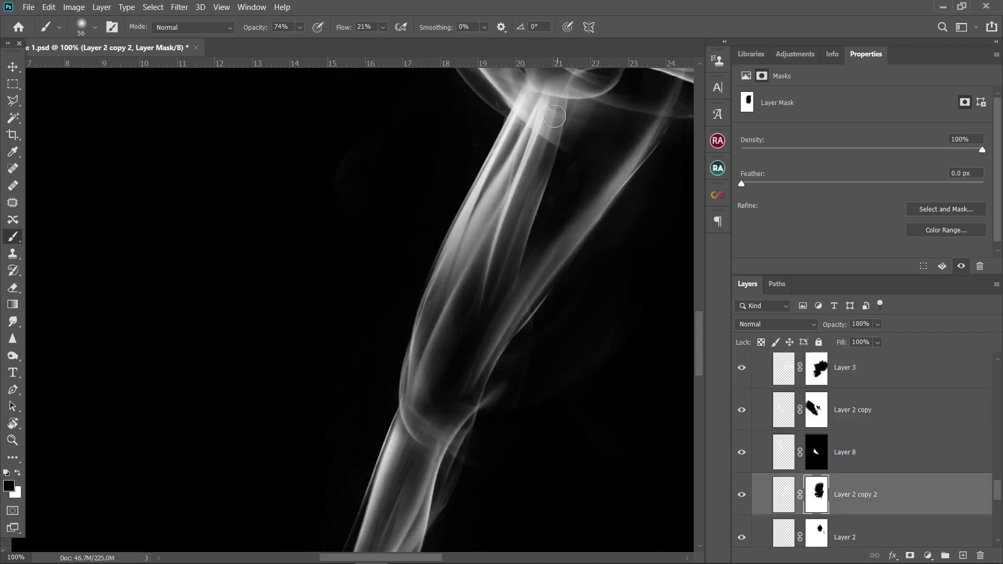
pyautogui.moveTo(519, 215); pyautogui.dragTo(558, 124)
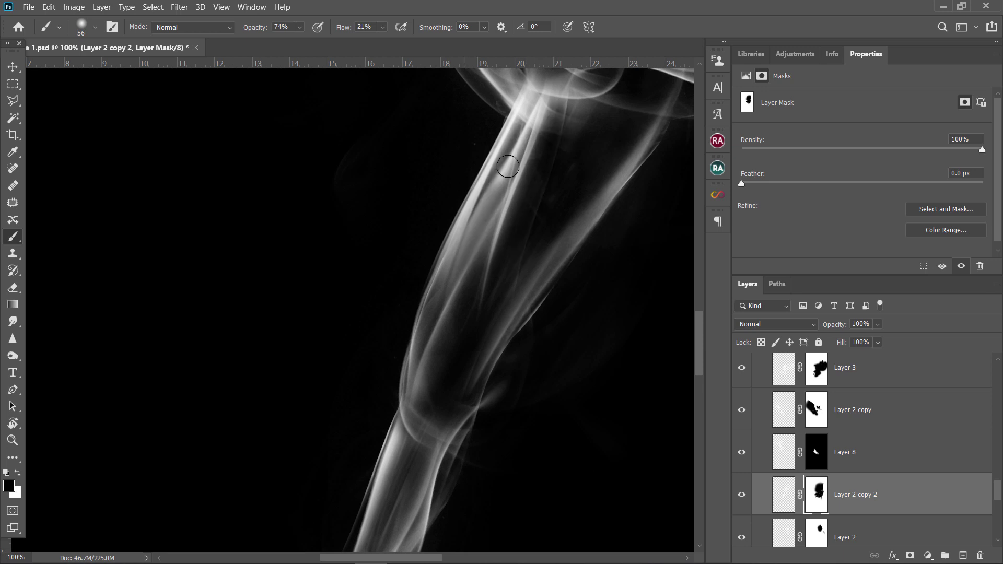
pyautogui.moveTo(536, 93); pyautogui.dragTo(517, 198)
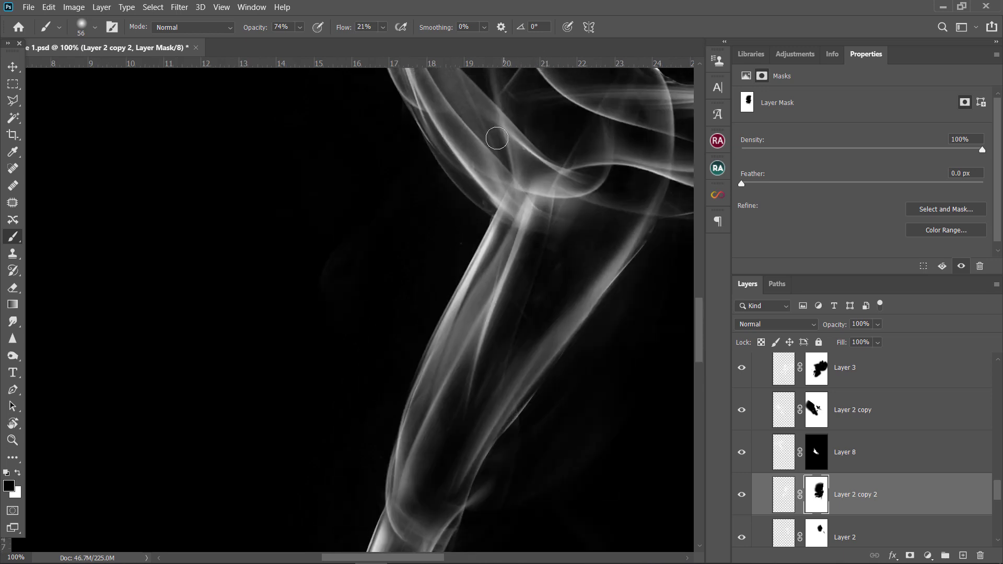
pyautogui.moveTo(450, 350); pyautogui.dragTo(499, 277)
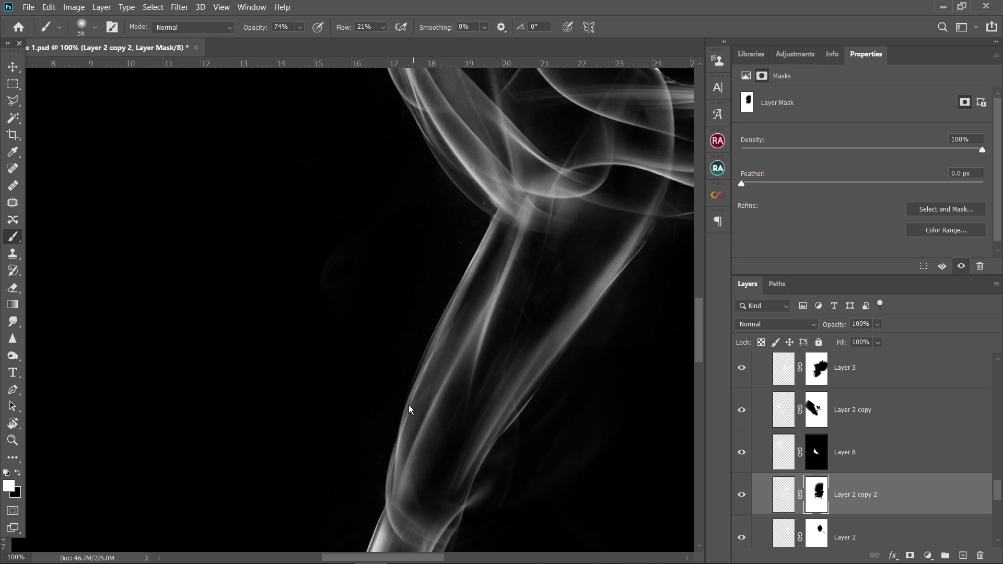
# Shrink the brush and refine Layer 3's smoke mask around the body
pyautogui.rightClick(452, 328)
pyautogui.press('Return')
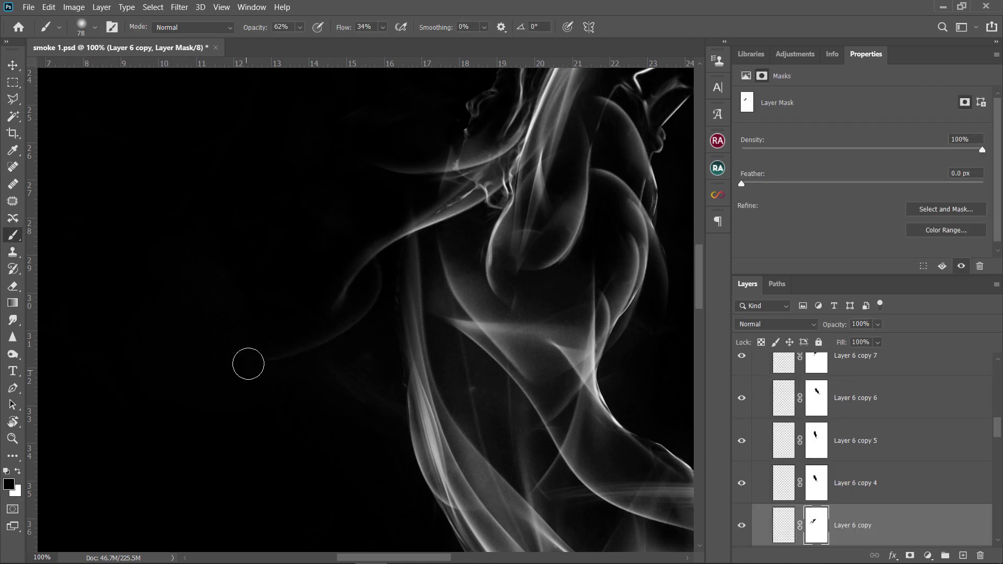
pyautogui.scroll(2, 518, 322)
pyautogui.press('x')
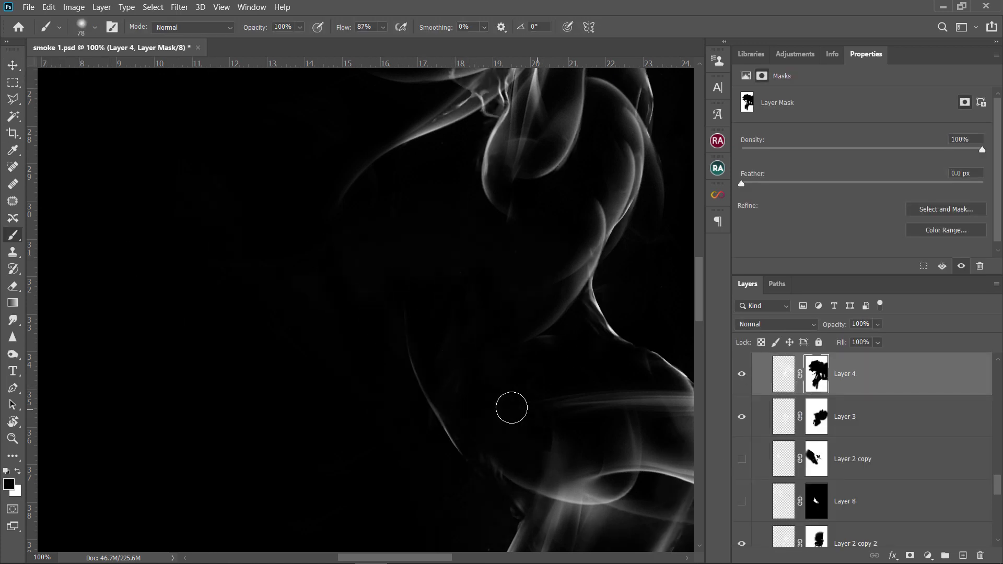
pyautogui.hscroll(10, 598, 351)
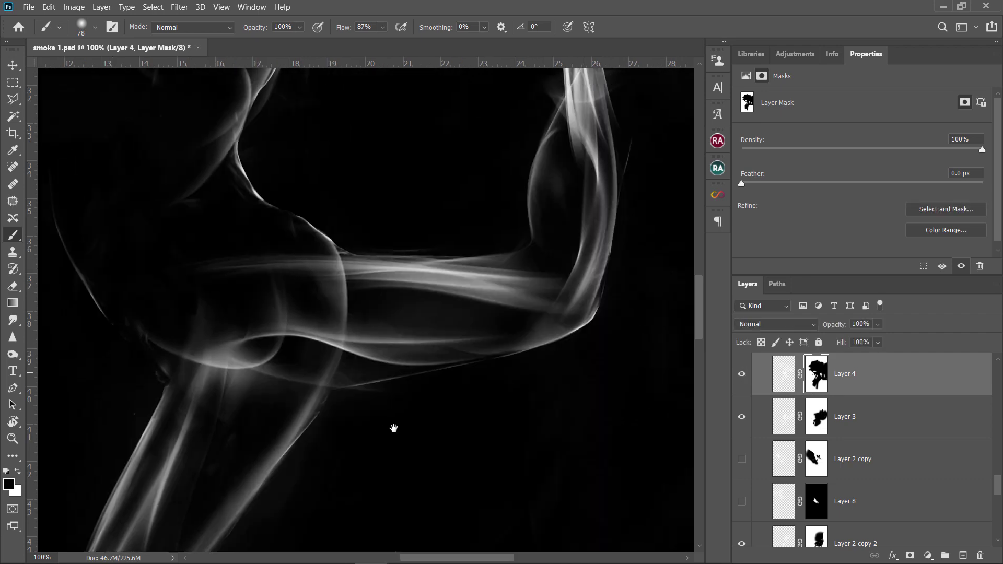
pyautogui.click(743, 418)
pyautogui.moveTo(185, 426); pyautogui.dragTo(298, 501)
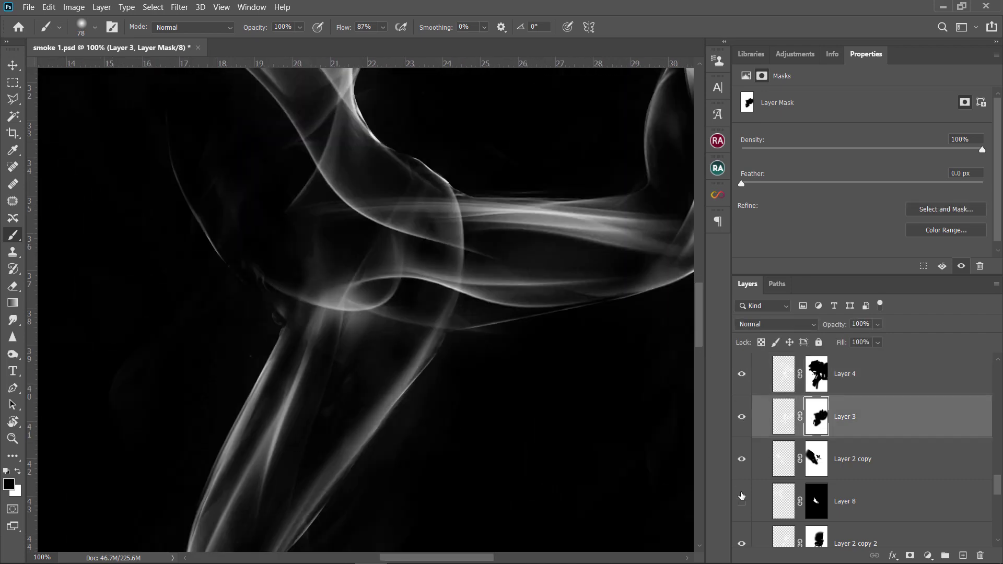
pyautogui.scroll(5, 936, 428)
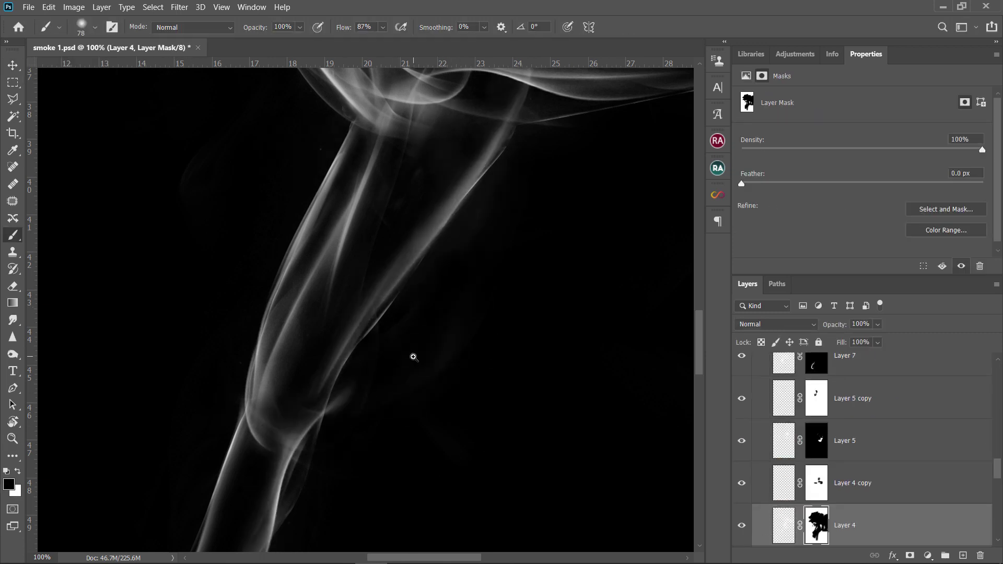
# Paint a soft white smoke wisp onto Layer 4, then select the Layer 1 copy line art
pyautogui.hotkey('ctrl', '2')
pyautogui.press('x')
pyautogui.moveTo(402, 329); pyautogui.dragTo(397, 378)
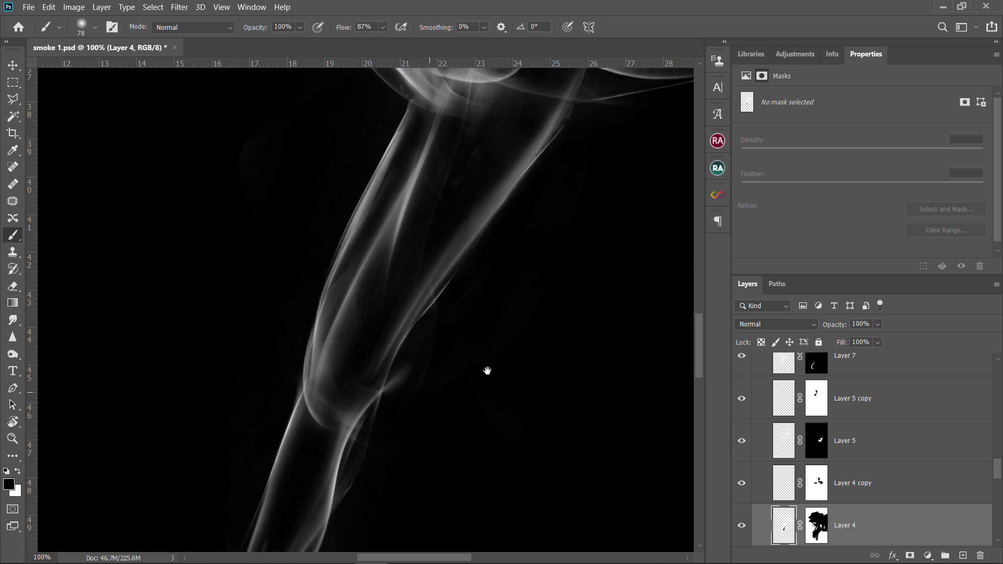
pyautogui.click(740, 523)
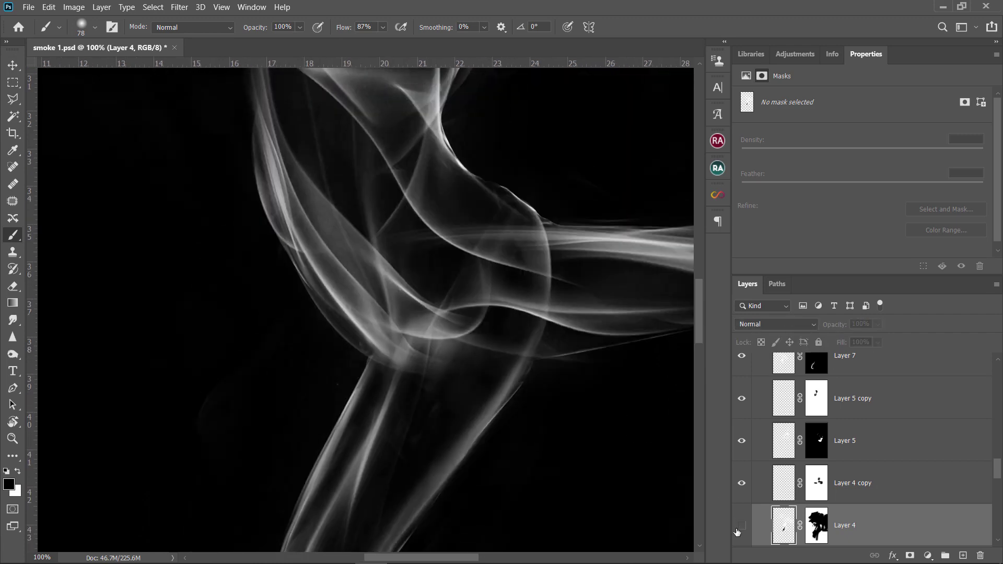
pyautogui.press('v')
pyautogui.click(796, 470)
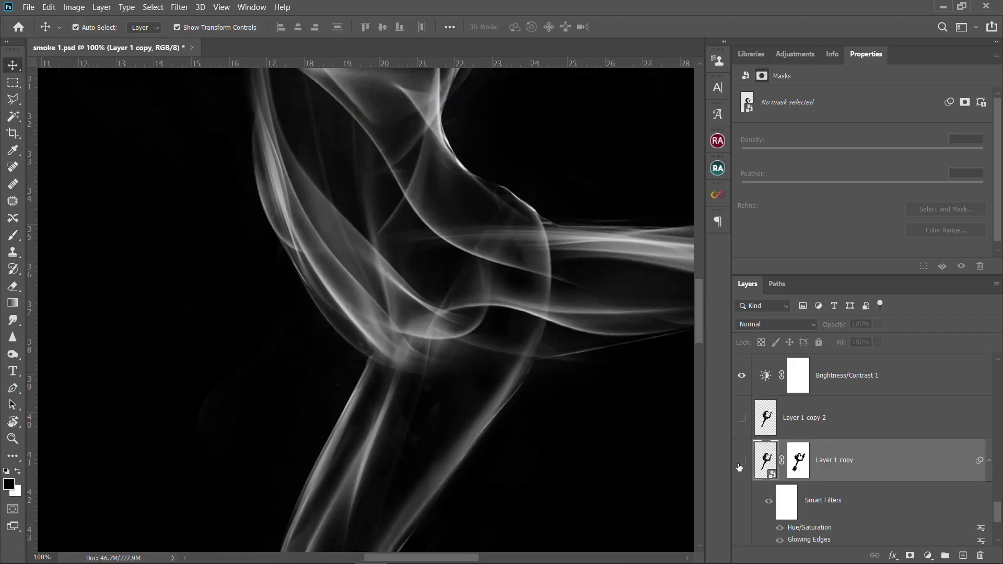
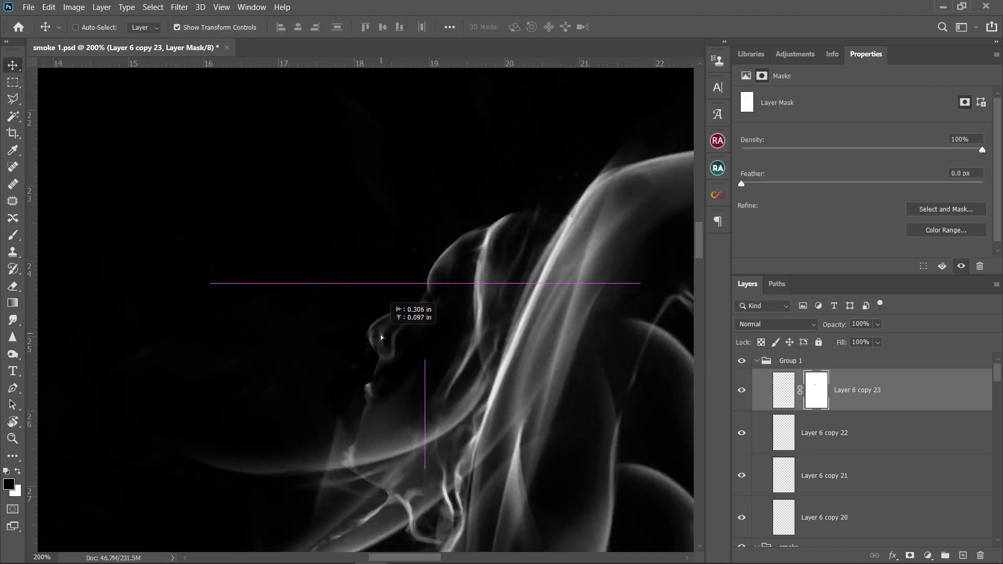
# Duplicate the masked smoke wisp and rotate the copy into place near the face
pyautogui.moveTo(381, 336)
pyautogui.mouseDown()
pyautogui.moveTo(403, 354)
pyautogui.moveTo(382, 329)
pyautogui.mouseUp()
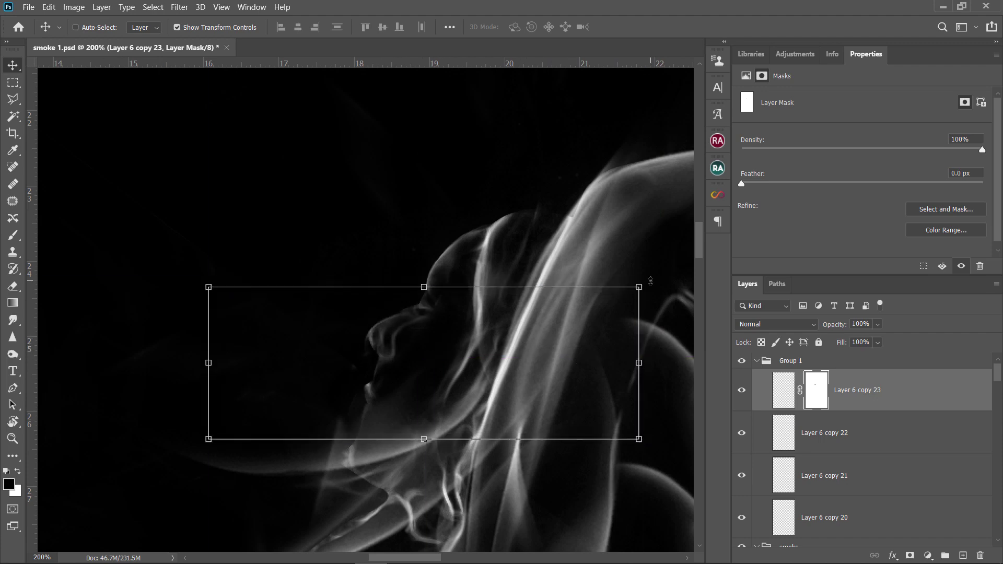
pyautogui.hotkey('ctrl', 'j')
pyautogui.press('b')
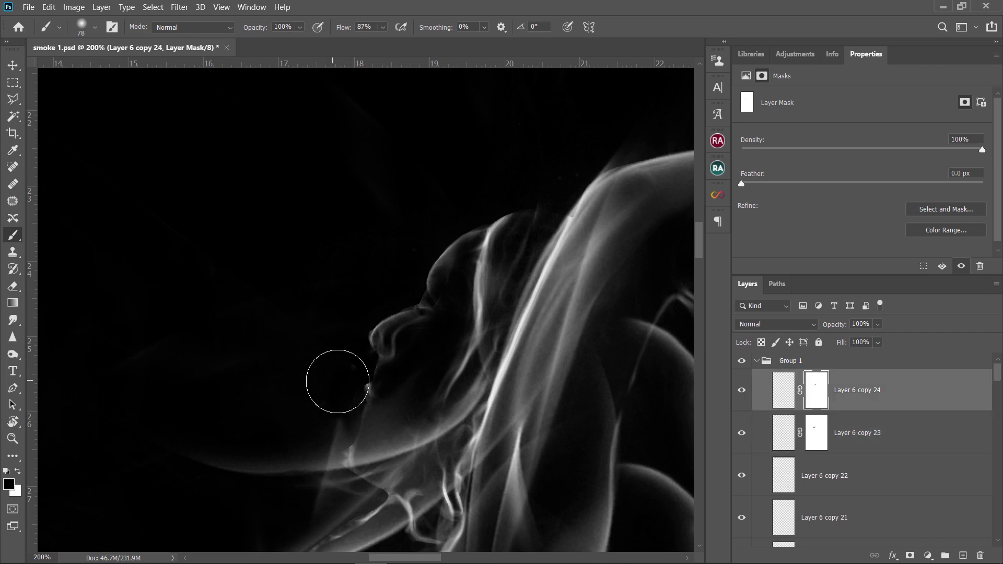
pyautogui.press('v')
pyautogui.moveTo(363, 336); pyautogui.dragTo(399, 385)
pyautogui.moveTo(616, 358)
pyautogui.mouseDown()
pyautogui.moveTo(585, 530)
pyautogui.moveTo(569, 256)
pyautogui.moveTo(632, 191)
pyautogui.mouseUp()
pyautogui.moveTo(418, 335); pyautogui.dragTo(459, 355)
pyautogui.press('Return')
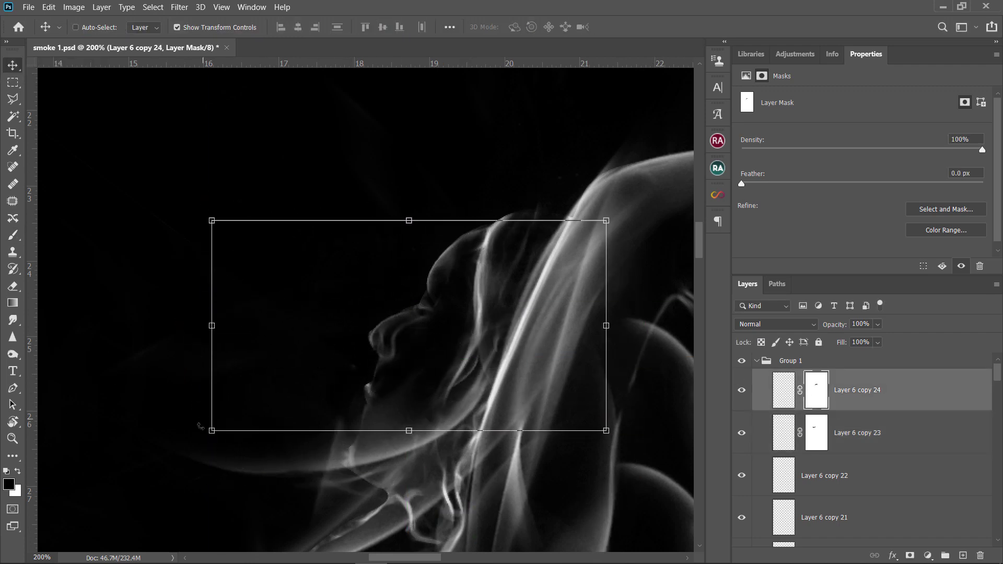
# Enlarge the duplicated wisp and rotate it around to shape the upper body
pyautogui.moveTo(200, 426); pyautogui.dragTo(89, 493)
pyautogui.moveTo(610, 222); pyautogui.dragTo(646, 189)
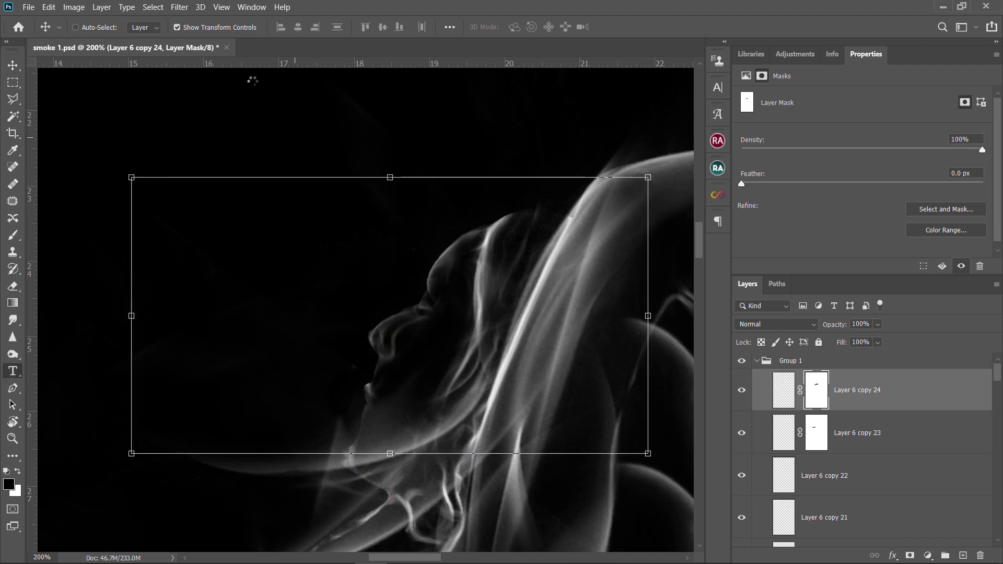
pyautogui.press('v')
pyautogui.moveTo(444, 50)
pyautogui.mouseDown()
pyautogui.moveTo(85, 195)
pyautogui.moveTo(543, 235)
pyautogui.moveTo(397, 440)
pyautogui.moveTo(156, 356)
pyautogui.mouseUp()
pyautogui.moveTo(219, 382); pyautogui.dragTo(204, 309)
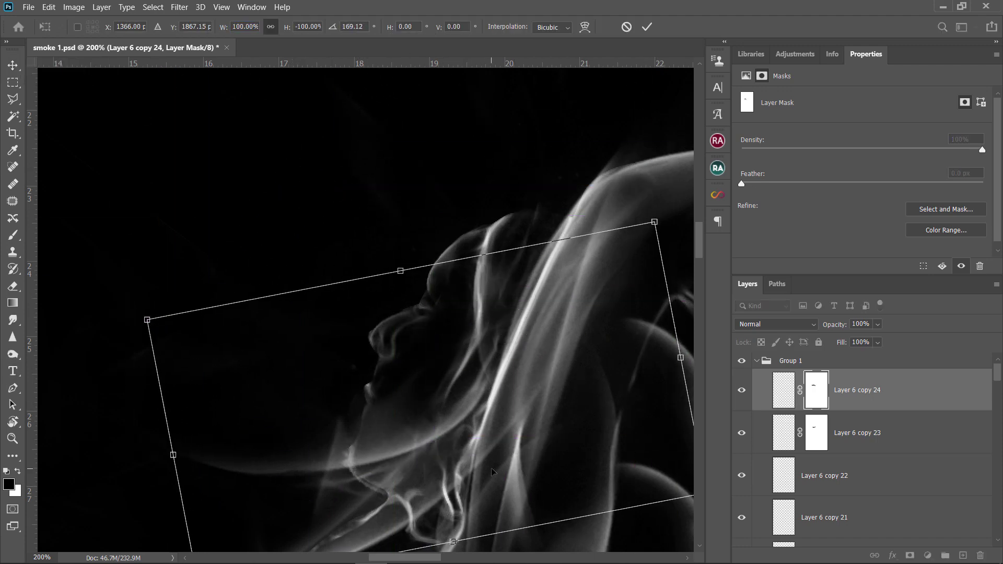
pyautogui.moveTo(380, 450); pyautogui.dragTo(372, 476)
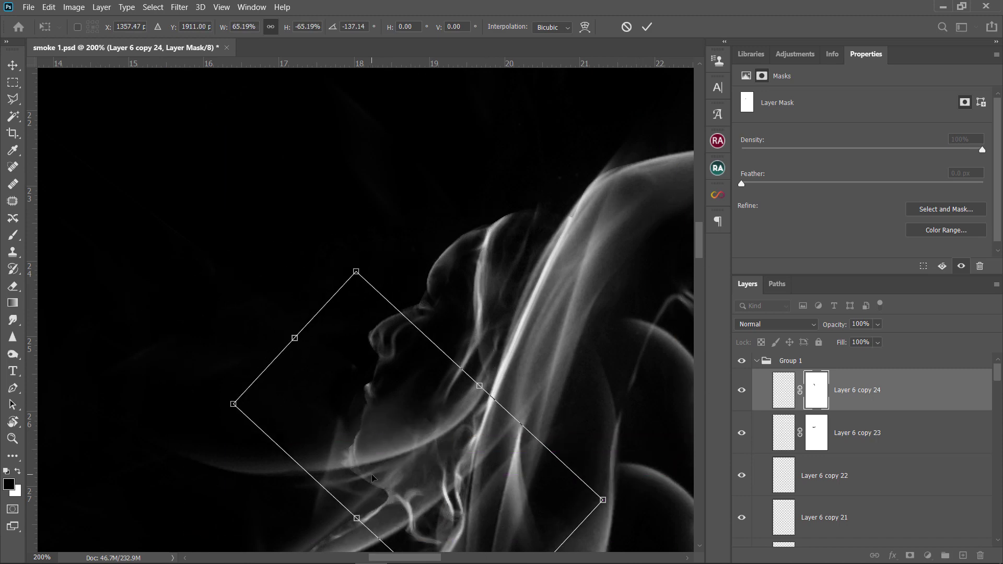
pyautogui.moveTo(371, 264); pyautogui.dragTo(369, 406)
pyautogui.moveTo(355, 472); pyautogui.dragTo(187, 382)
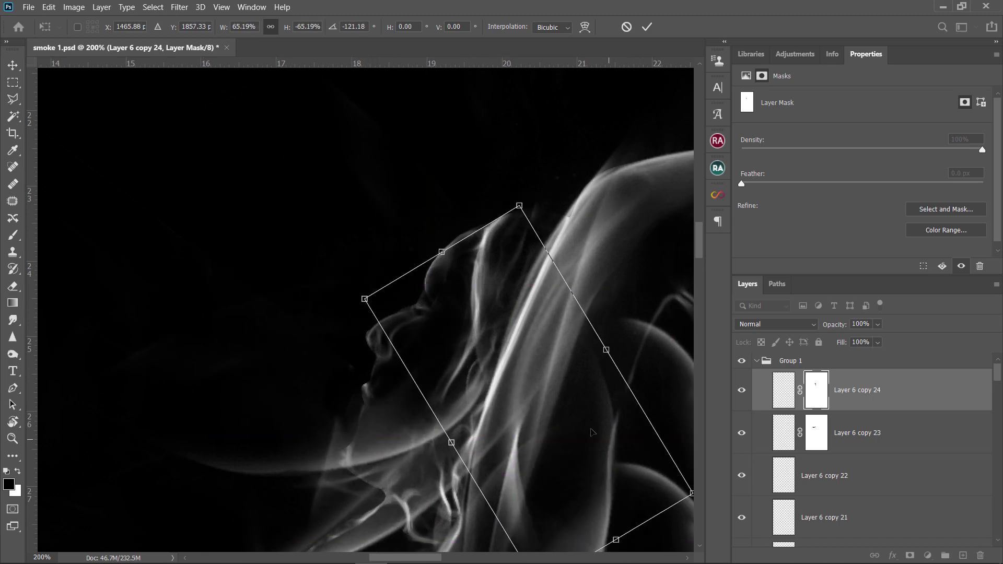
# Reset the copy's transform and give it a slight tilt instead
pyautogui.press('Escape')
pyautogui.hotkey('ctrl', 't')
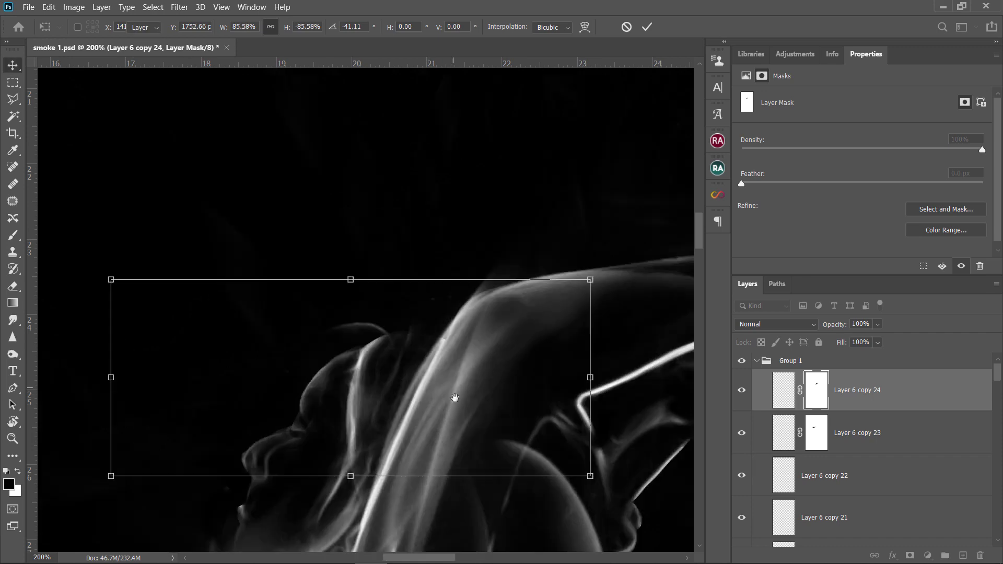
pyautogui.moveTo(601, 274)
pyautogui.mouseDown()
pyautogui.moveTo(655, 258)
pyautogui.moveTo(678, 319)
pyautogui.mouseUp()
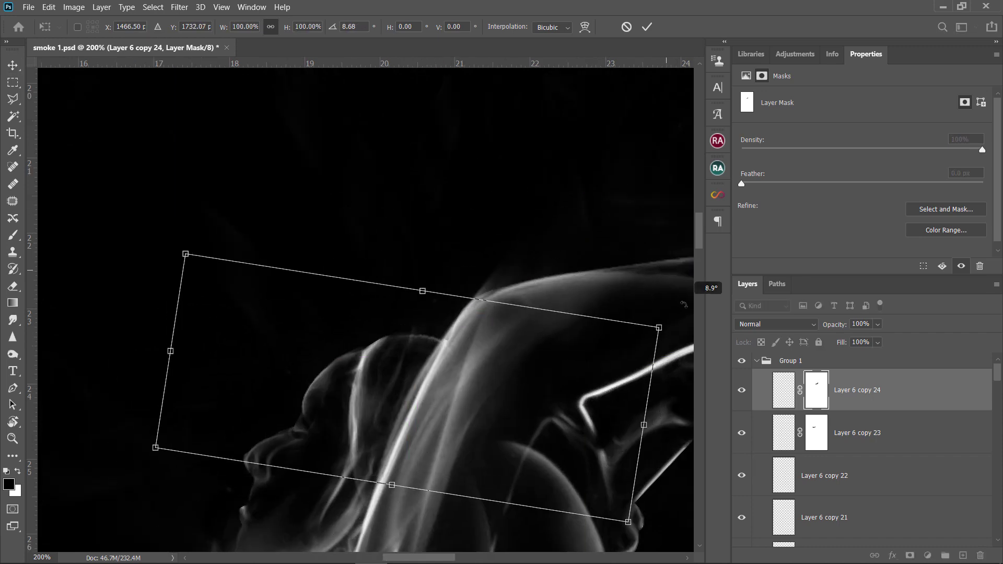
pyautogui.press('Return')
pyautogui.press('b')
pyautogui.hotkey('ctrl', '-')
# Rotate the Layer 6 copy 22 wisp into an arched arm
pyautogui.hotkey('alt', '[')
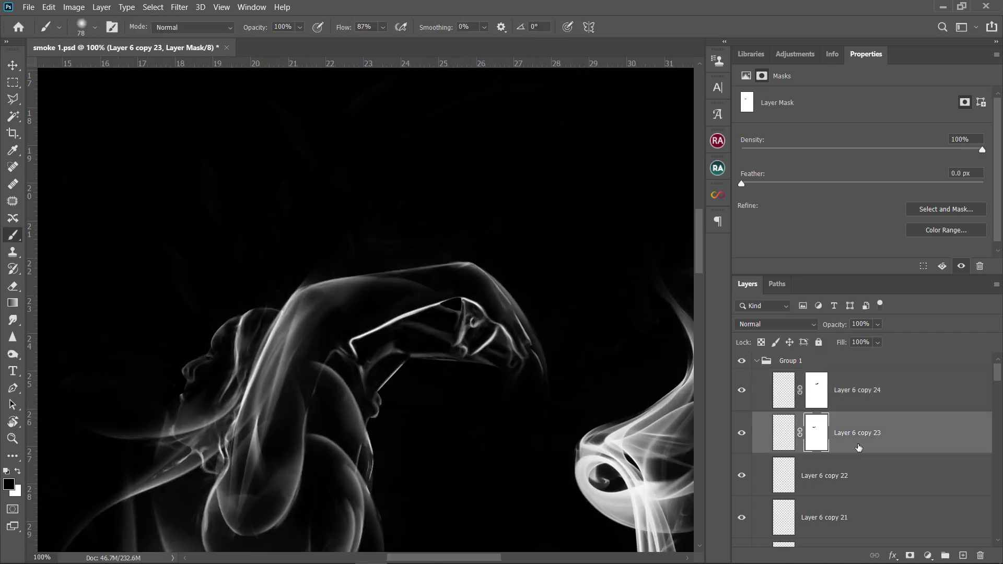
pyautogui.hotkey('alt', '[')
pyautogui.click(14, 65)
pyautogui.hotkey('ctrl', 't')
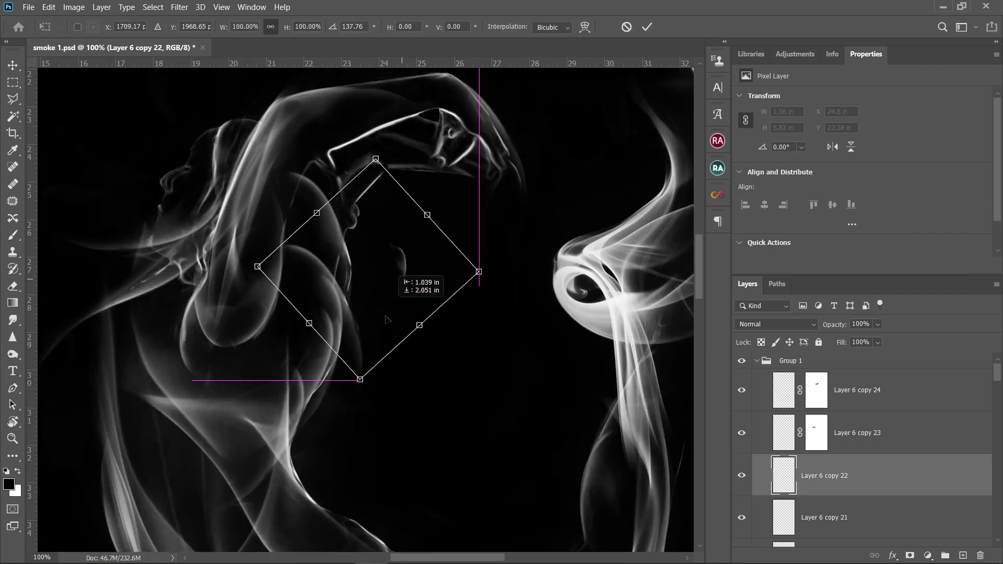
pyautogui.moveTo(303, 316)
pyautogui.mouseDown()
pyautogui.moveTo(319, 236)
pyautogui.moveTo(360, 322)
pyautogui.mouseUp()
pyautogui.press('Escape')
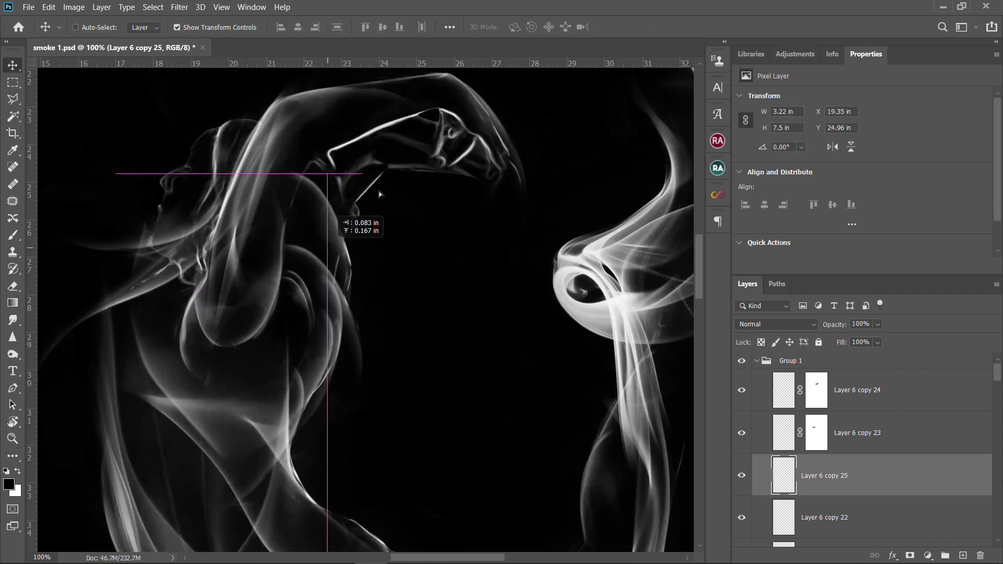
pyautogui.hotkey('ctrl', 't')
pyautogui.moveTo(433, 99); pyautogui.dragTo(582, 178)
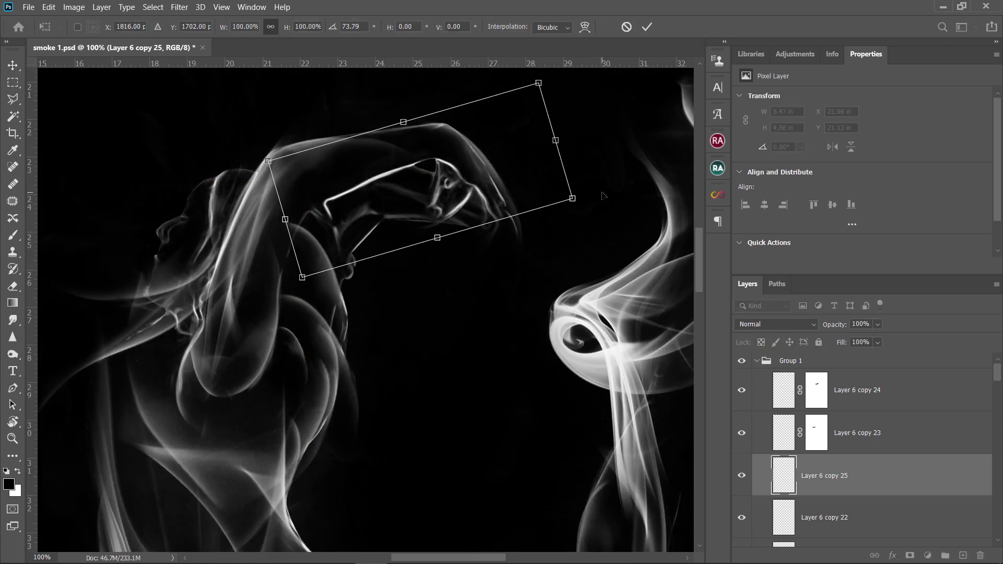
pyautogui.press('Return')
# Duplicate that wisp and rotate the copy into an arm reaching toward the swirl
pyautogui.hotkey('ctrl', 'j')
pyautogui.hotkey('ctrl', 't')
pyautogui.moveTo(561, 188)
pyautogui.mouseDown()
pyautogui.moveTo(391, 316)
pyautogui.moveTo(649, 328)
pyautogui.moveTo(624, 334)
pyautogui.mouseUp()
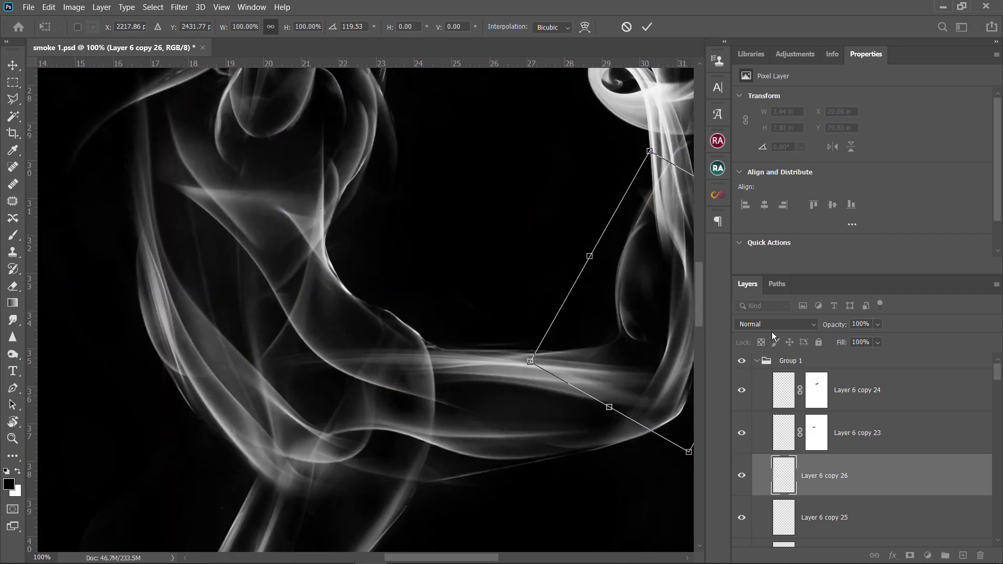
pyautogui.press('Return')
pyautogui.hotkey('ctrl', '-')
pyautogui.hotkey('ctrl', '-')
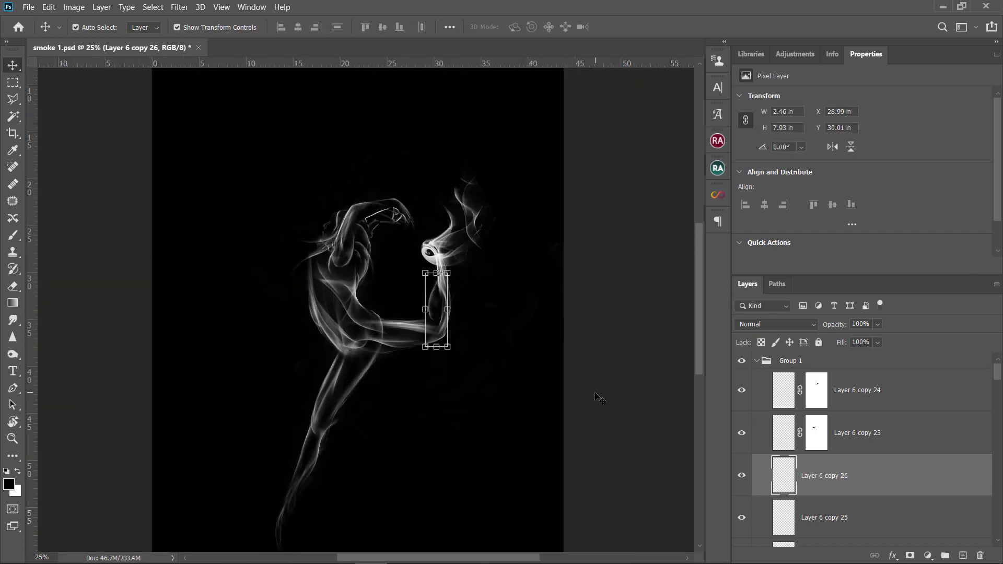
pyautogui.hotkey('ctrl', '+')
pyautogui.hotkey('ctrl', '+')
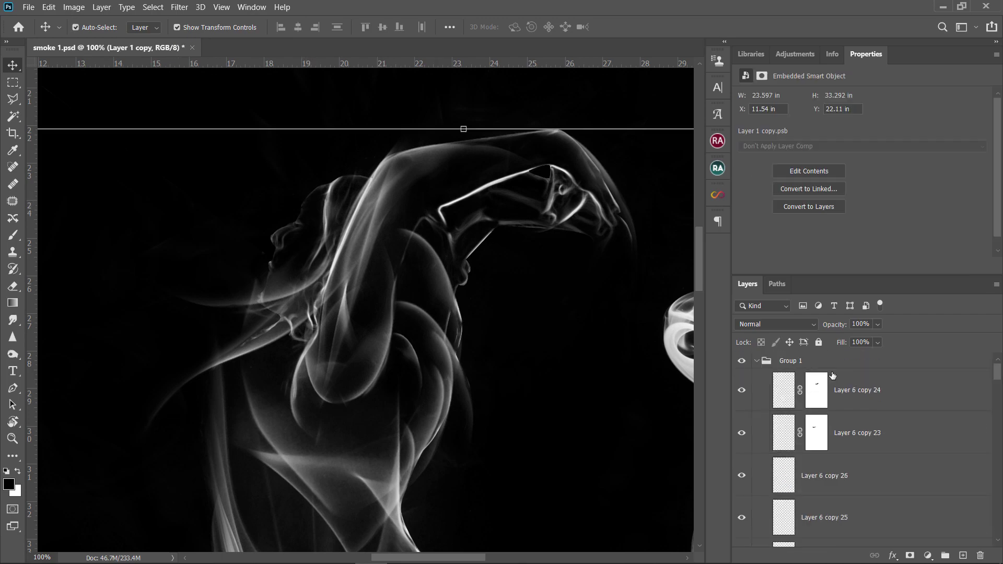
# Collapse Group 1 and create a smoke 3 group with a new layer
pyautogui.click(793, 362)
pyautogui.click(947, 554)
pyautogui.press('b')
pyautogui.rightClick(347, 168)
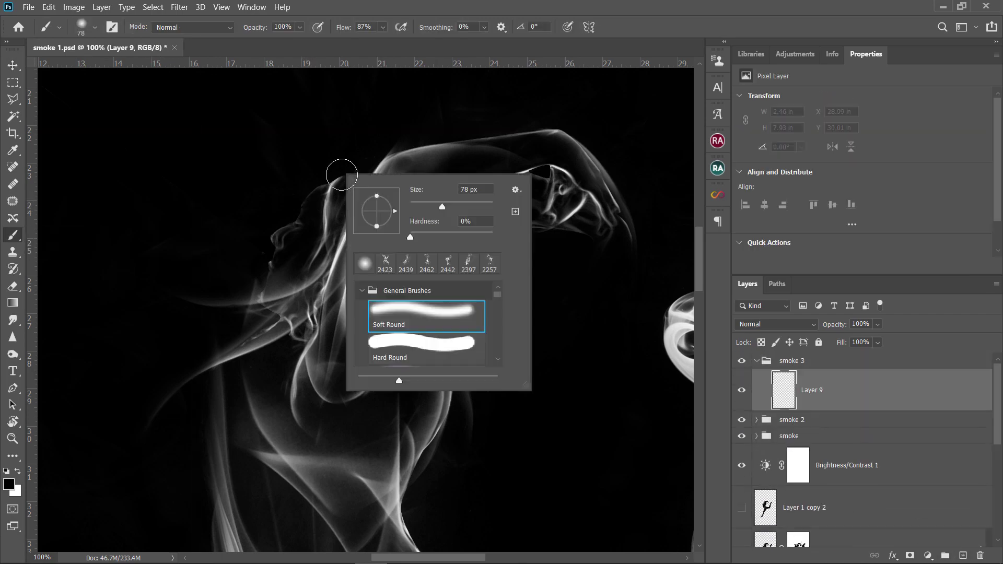
pyautogui.press('Escape')
pyautogui.hotkey('ctrl', '-')
pyautogui.hotkey('ctrl', '-')
pyautogui.hotkey('ctrl', '-')
pyautogui.press('v')
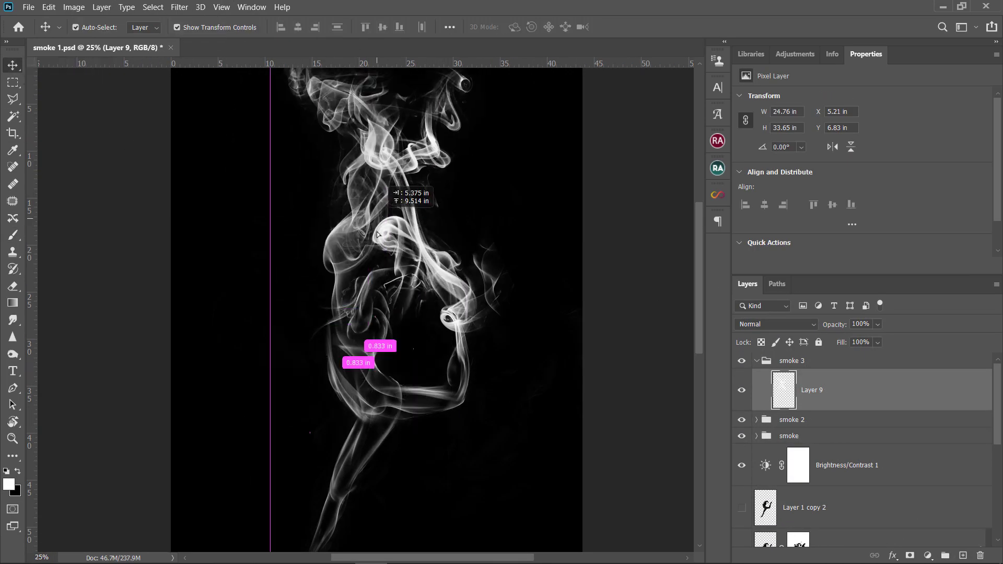
# Rotate the new smoke image sideways and position it beside the figure's arm
pyautogui.moveTo(377, 231); pyautogui.dragTo(491, 280)
pyautogui.moveTo(485, 333); pyautogui.dragTo(578, 232)
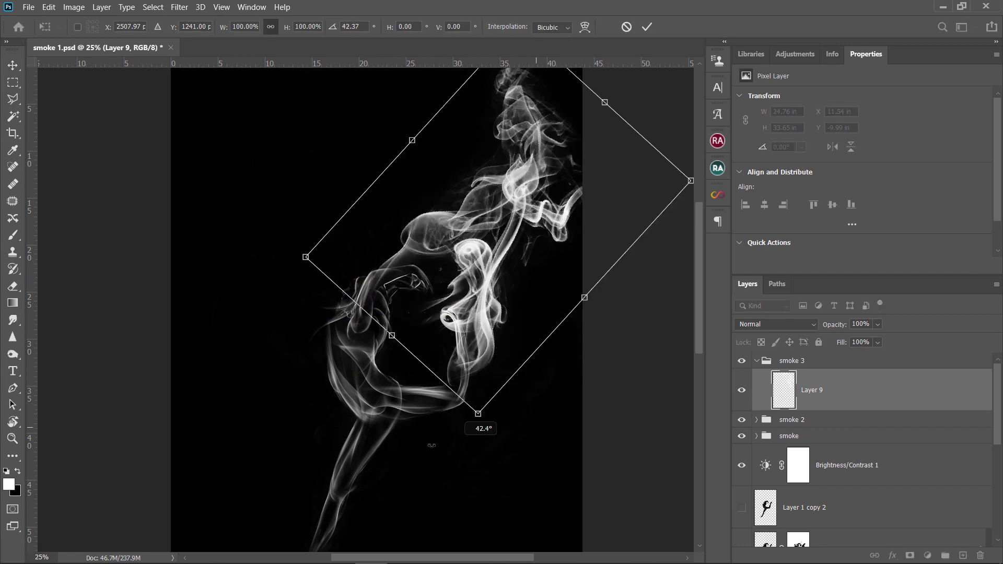
pyautogui.hotkey('ctrl', '+')
pyautogui.hotkey('ctrl', '+')
pyautogui.moveTo(466, 256); pyautogui.dragTo(366, 209)
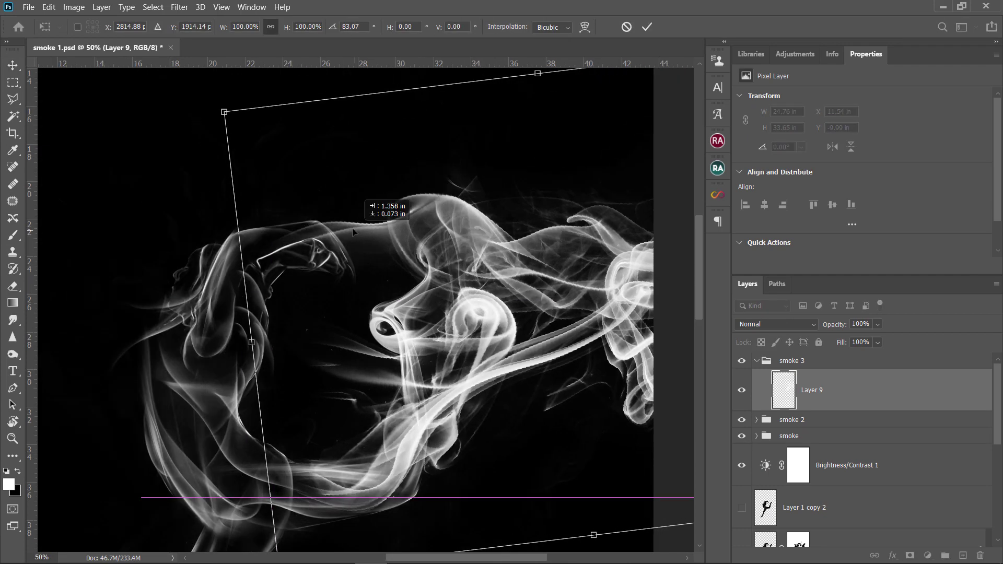
pyautogui.press('Return')
pyautogui.moveTo(364, 298); pyautogui.dragTo(351, 297)
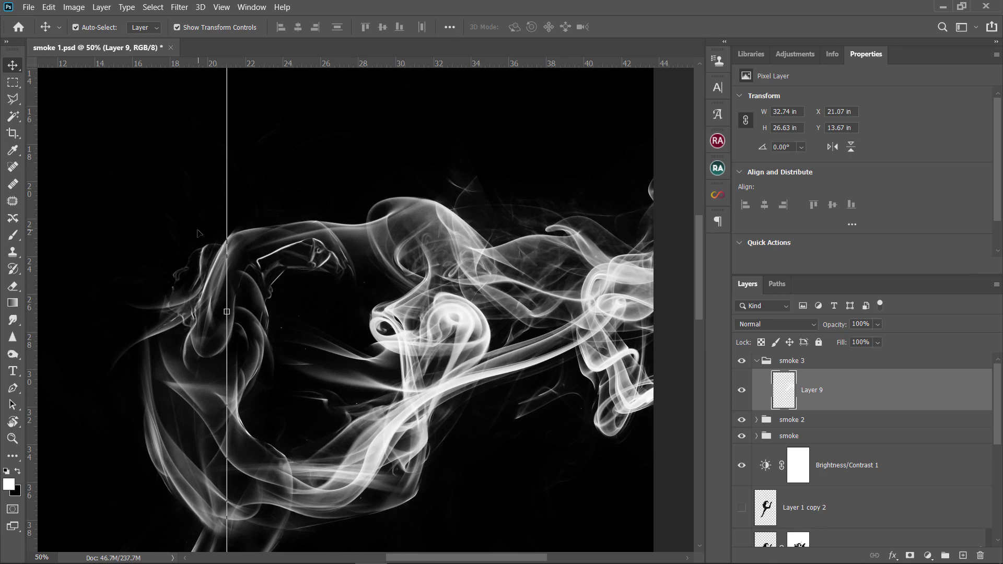
# Add a layer mask to the new smoke layer and ready a black brush
pyautogui.click(910, 555)
pyautogui.press('b')
pyautogui.press('x')
pyautogui.rightClick(348, 327)
# Invert Layer 9's mask to hide the smoke, then tilt the smoke into place
pyautogui.doubleClick(345, 324)
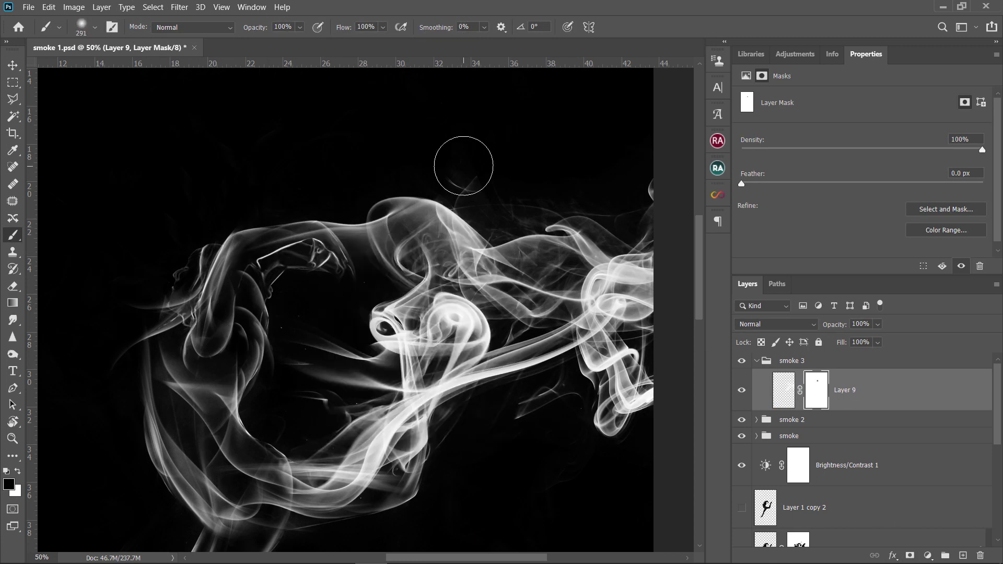
pyautogui.hotkey('ctrl', 'i')
pyautogui.press('x')
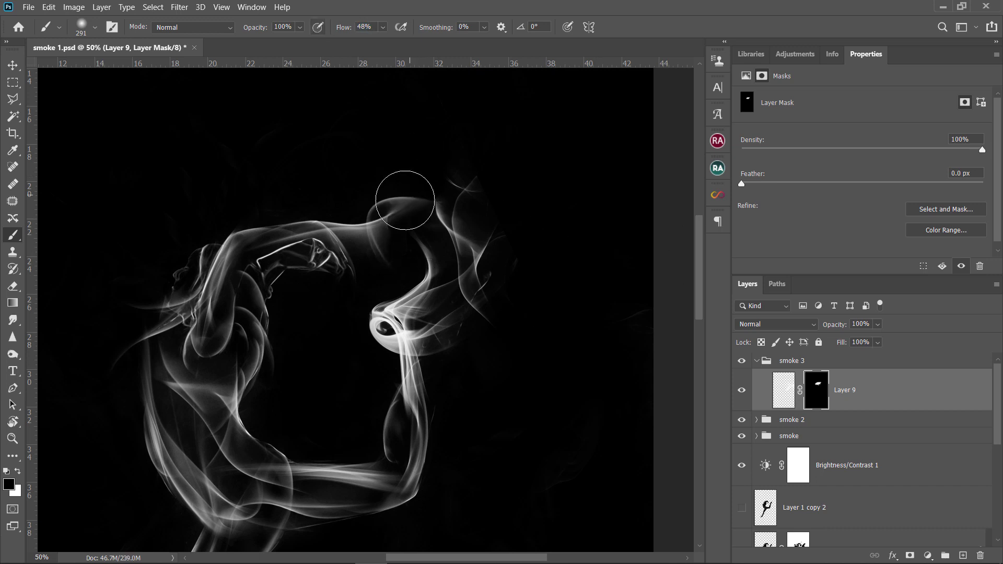
pyautogui.hotkey('ctrl', 't')
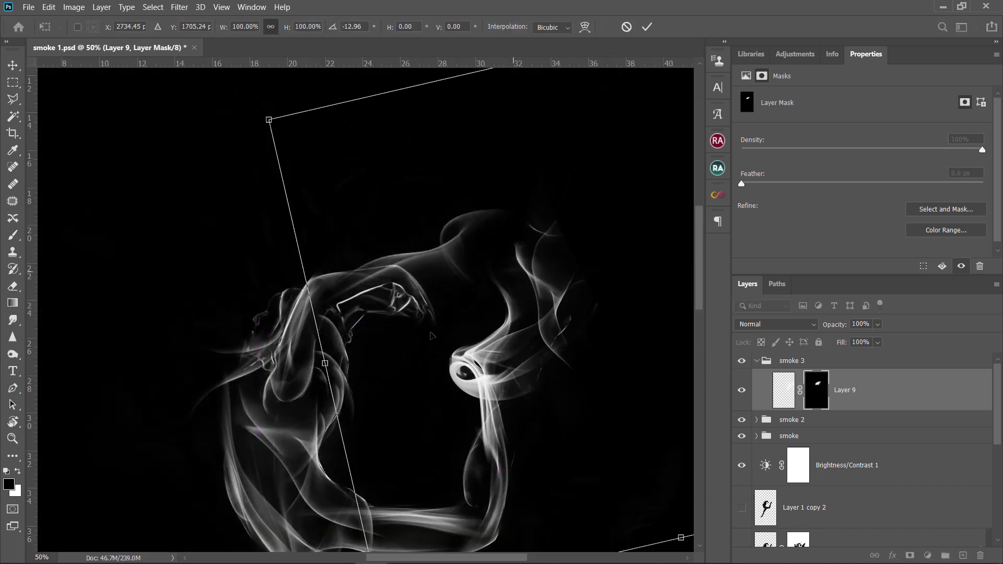
pyautogui.moveTo(522, 248); pyautogui.dragTo(566, 291)
pyautogui.press('Return')
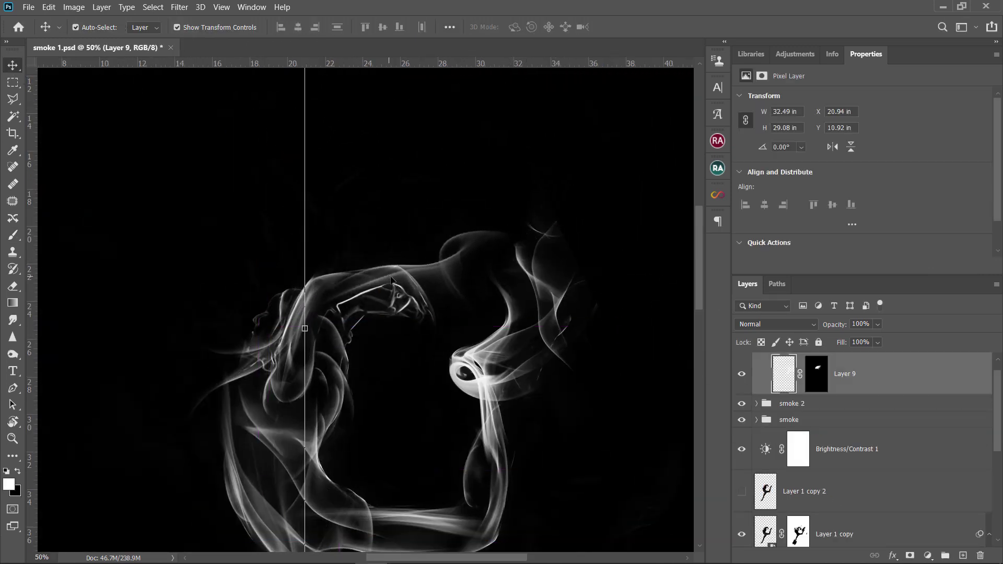
# Shrink the brush for fine mask painting and zoom in on the raised arms
pyautogui.press('b')
pyautogui.scroll(2, 517, 225)
pyautogui.press('v')
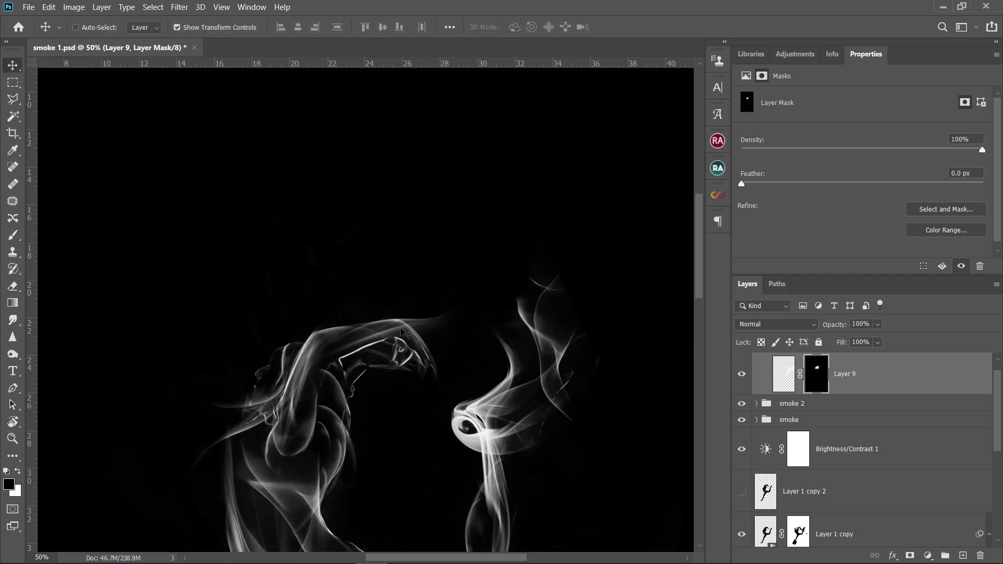
pyautogui.press('[')
pyautogui.press('[')
pyautogui.press('[')
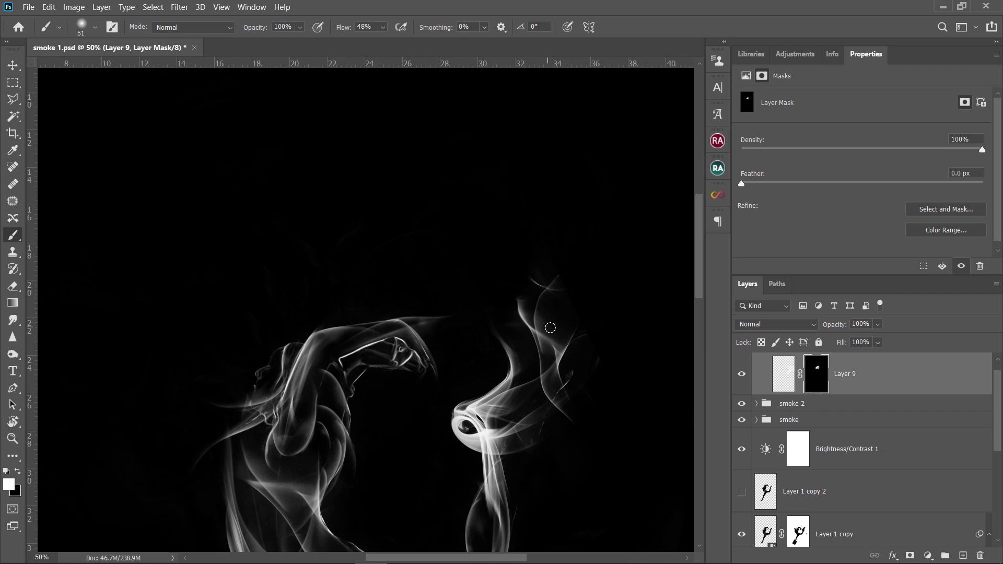
pyautogui.hotkey('ctrl', '+')
pyautogui.moveTo(244, 28); pyautogui.dragTo(239, 32)
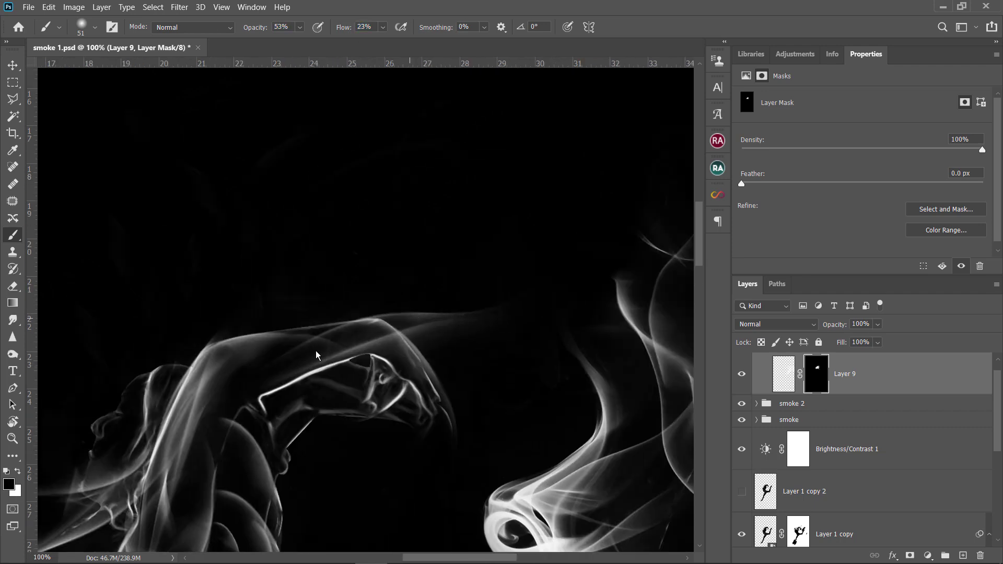
pyautogui.press('v')
pyautogui.hotkey('ctrl', '-')
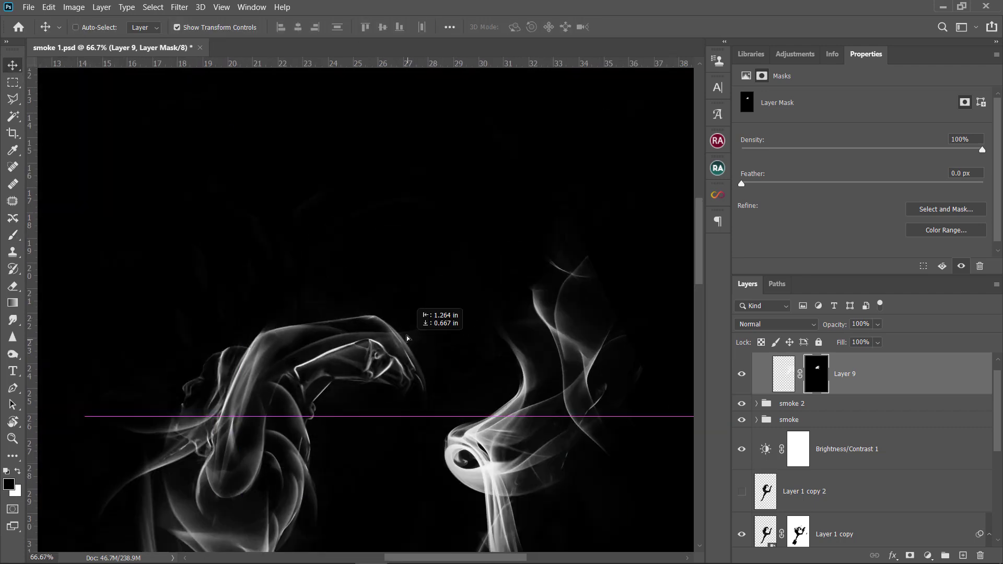
# Rotate and reposition the masked smoke wisp along the figure's raised arms
pyautogui.moveTo(407, 339); pyautogui.dragTo(353, 300)
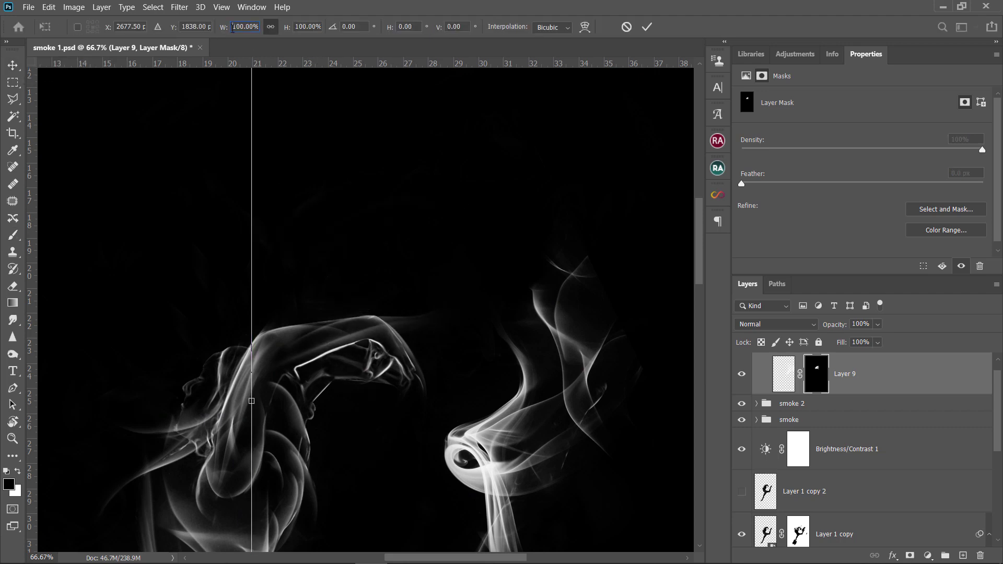
pyautogui.moveTo(464, 327); pyautogui.dragTo(433, 235)
pyautogui.moveTo(366, 334); pyautogui.dragTo(365, 337)
pyautogui.press('Return')
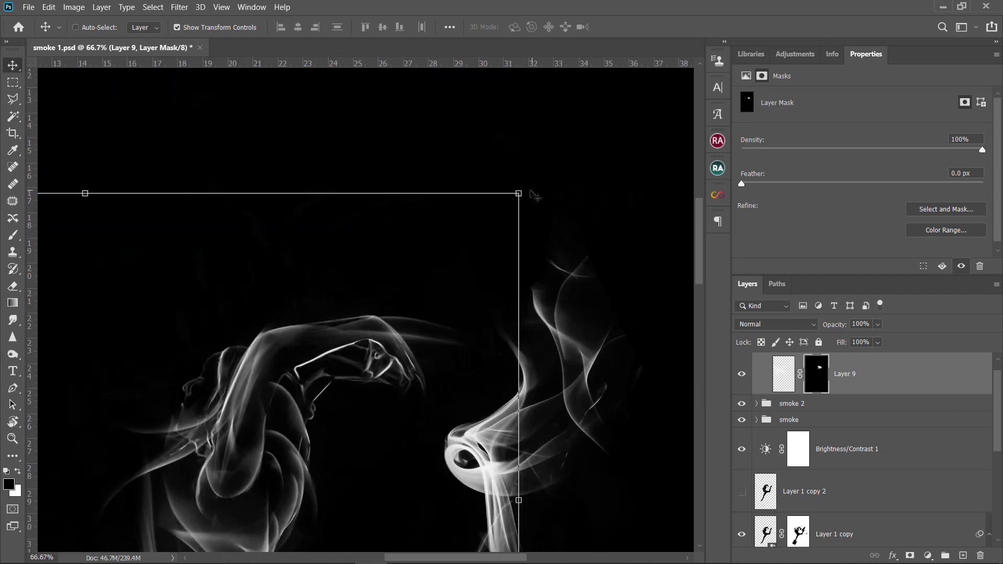
pyautogui.moveTo(608, 341)
pyautogui.mouseDown()
pyautogui.moveTo(395, 324)
pyautogui.moveTo(355, 335)
pyautogui.moveTo(394, 323)
pyautogui.moveTo(392, 331)
pyautogui.mouseUp()
pyautogui.press('Return')
pyautogui.hotkey('ctrl', '-')
pyautogui.hotkey('ctrl', '-')
pyautogui.hotkey('ctrl', '-')
pyautogui.hotkey('ctrl', '+')
pyautogui.hotkey('ctrl', '+')
pyautogui.hotkey('ctrl', '+')
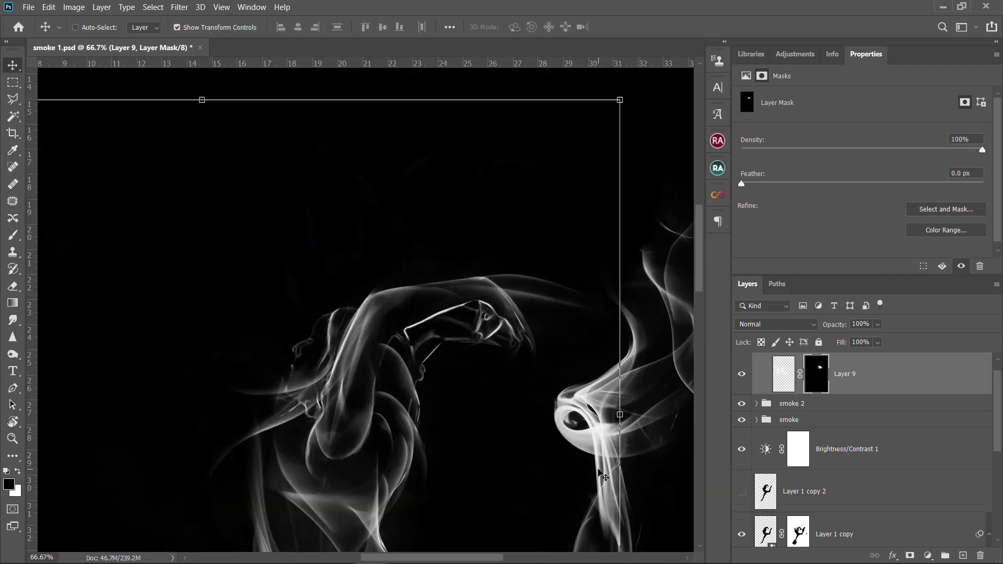
# Duplicate the Layer 9 smoke wisp and move the copy along the figure
pyautogui.press('b')
pyautogui.hotkey('ctrl', 'alt', 't')
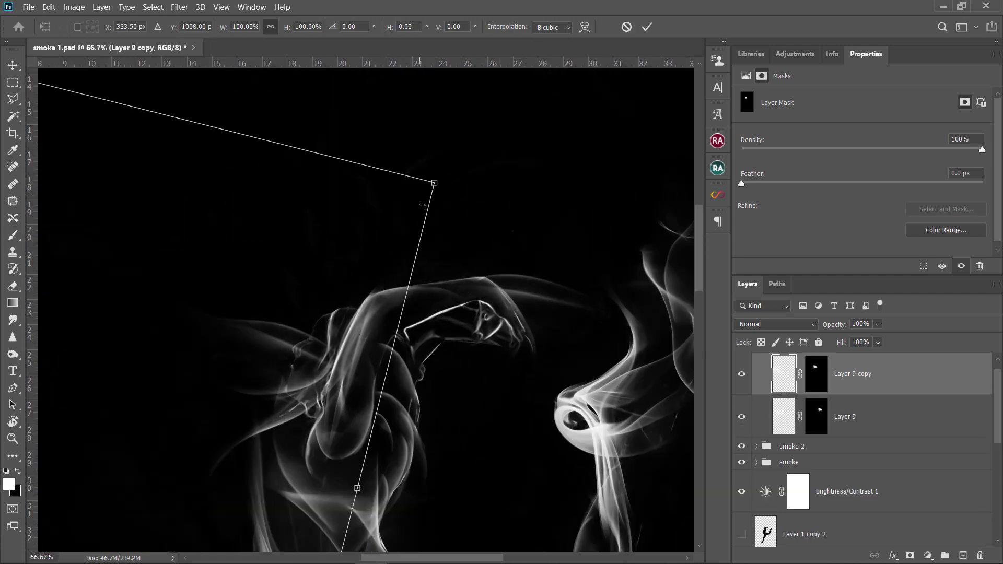
pyautogui.moveTo(494, 282); pyautogui.dragTo(378, 309)
pyautogui.press('Return')
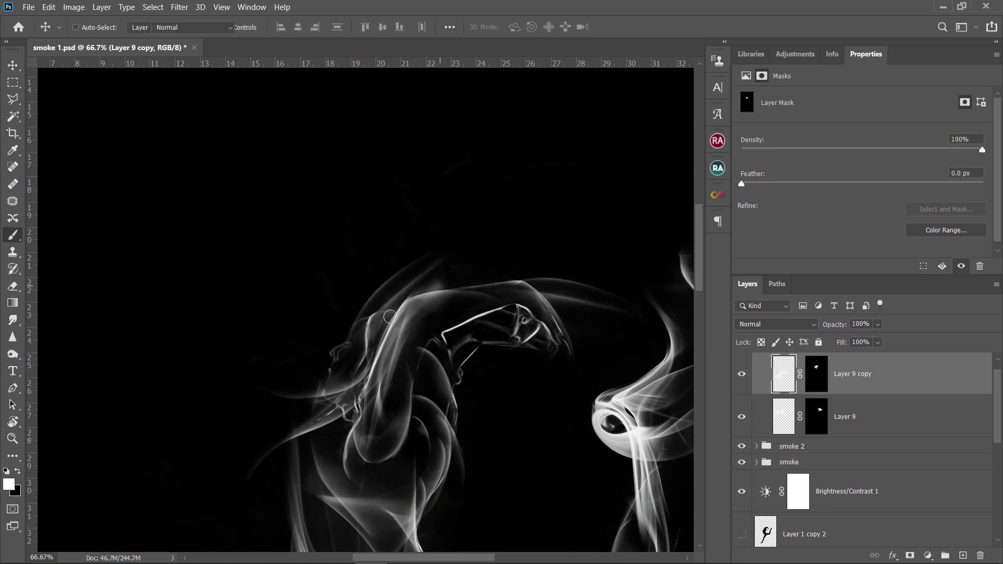
pyautogui.press('x')
pyautogui.press('v')
pyautogui.moveTo(425, 277); pyautogui.dragTo(352, 323)
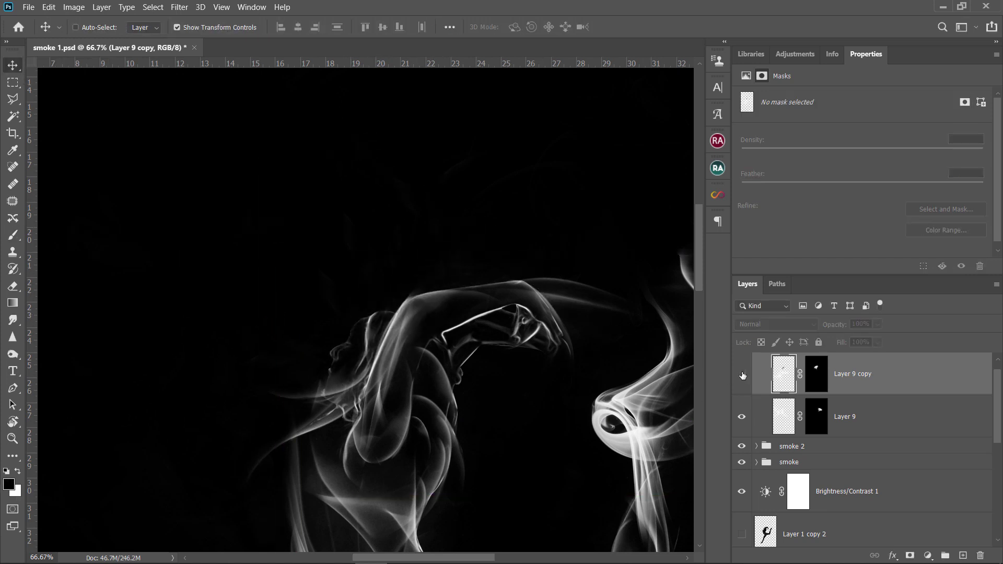
# Rotate the copied wisp upright and nudge it into place on the figure
pyautogui.click(816, 374)
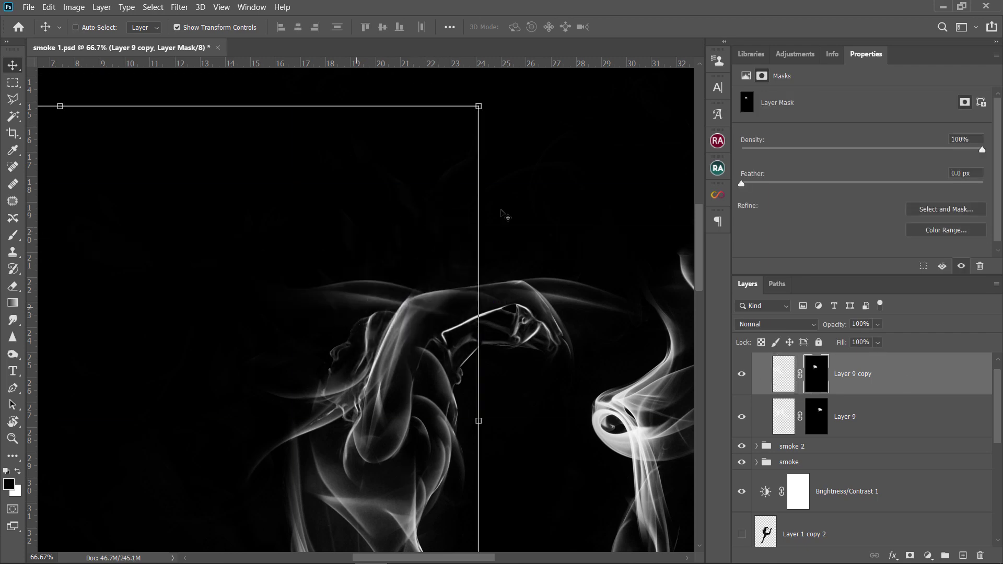
pyautogui.moveTo(489, 99); pyautogui.dragTo(147, 169)
pyautogui.moveTo(376, 313); pyautogui.dragTo(399, 330)
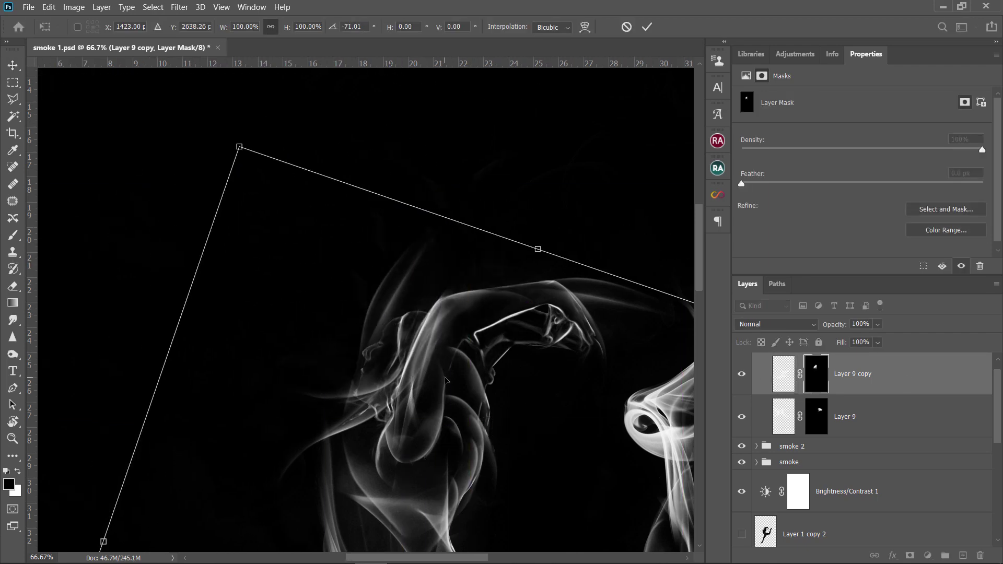
pyautogui.press('Return')
pyautogui.hotkey('ctrl', '0')
pyautogui.hotkey('ctrl', '1')
pyautogui.hotkey('ctrl', 't')
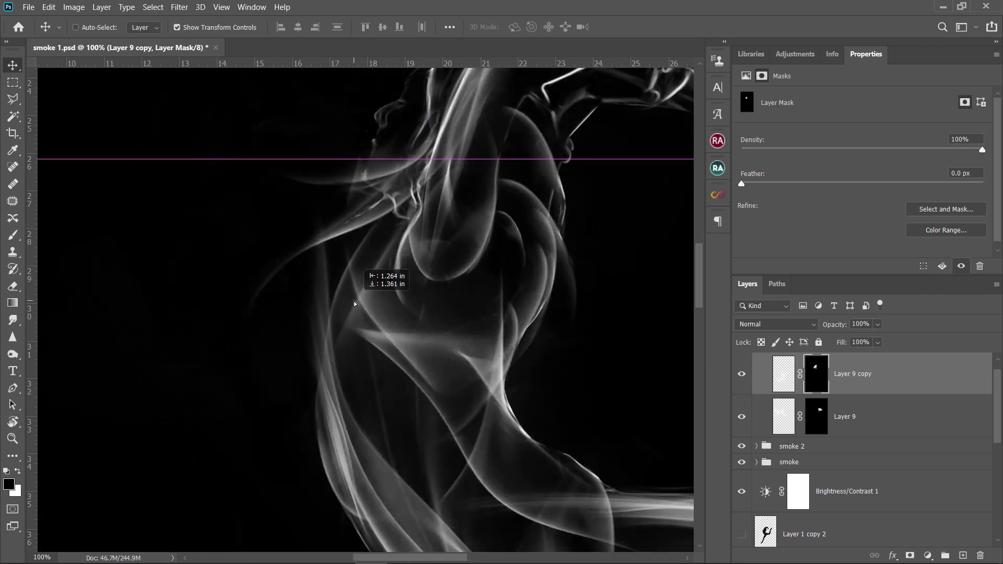
pyautogui.hotkey('ctrl', '-')
pyautogui.moveTo(580, 254); pyautogui.dragTo(572, 313)
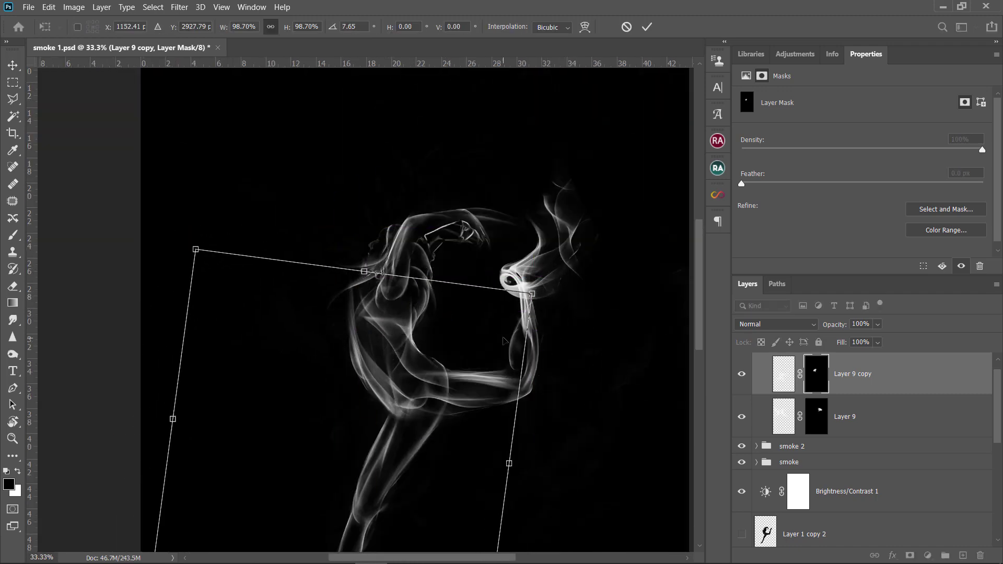
pyautogui.press('Return')
# Discard an extra rotation, select the Layer 1 copy layer, and bring up the candle photo
pyautogui.hotkey('ctrl', '-')
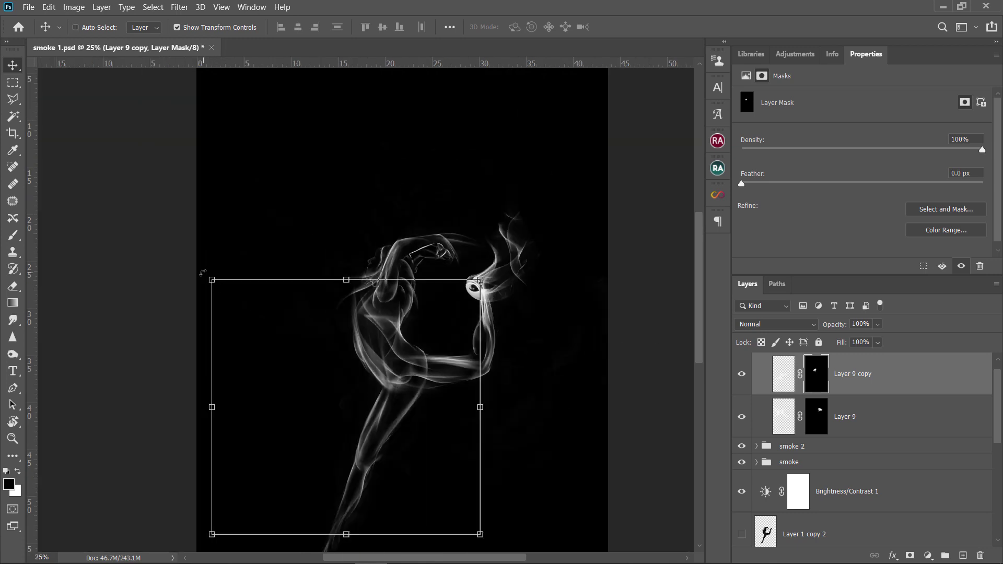
pyautogui.moveTo(202, 272); pyautogui.dragTo(207, 301)
pyautogui.press('Escape')
pyautogui.hotkey('ctrl', '+')
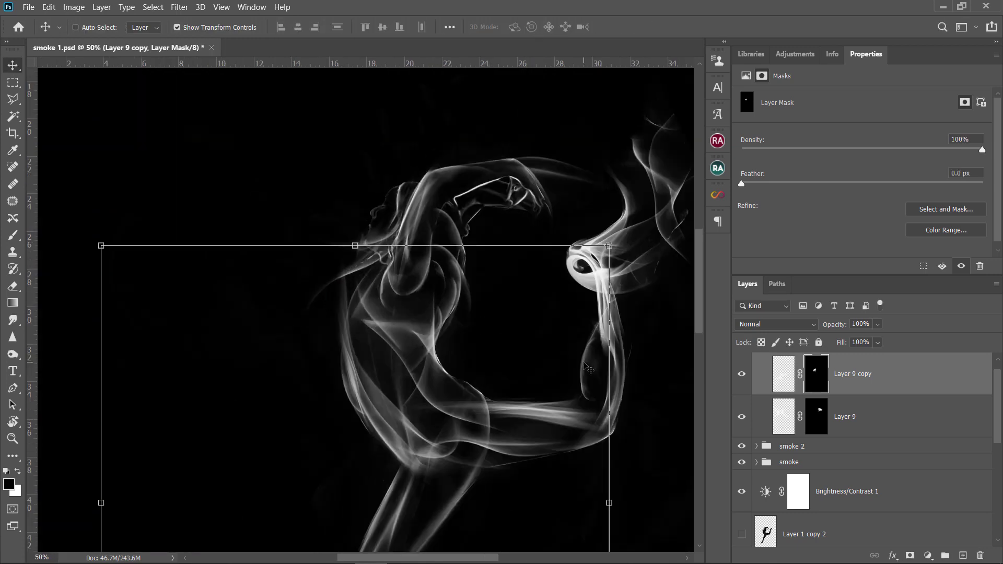
pyautogui.press('b')
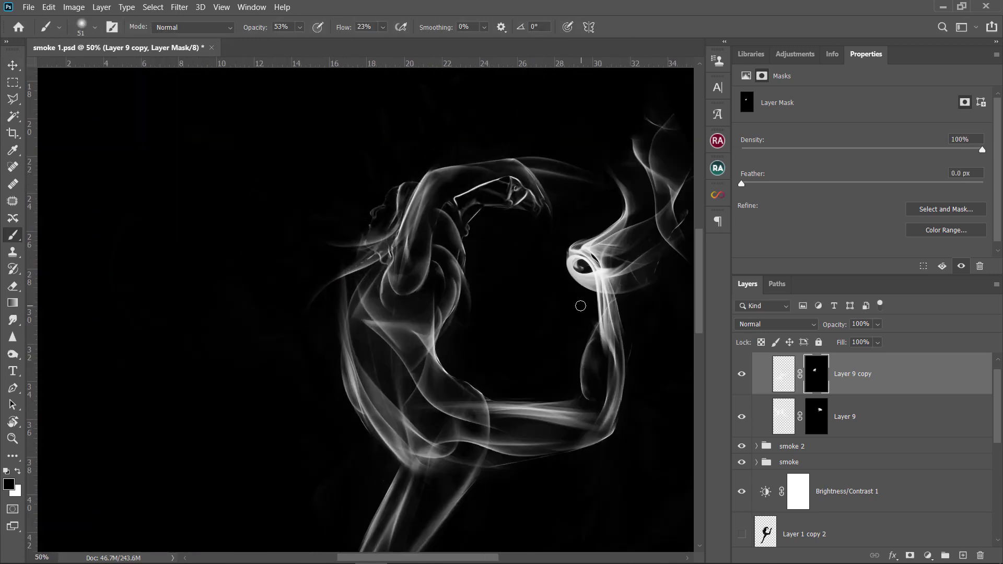
pyautogui.hotkey('ctrl', '-')
pyautogui.hotkey('ctrl', '+')
pyautogui.keyDown('ctrl'); pyautogui.click(622, 358); pyautogui.keyUp('ctrl')
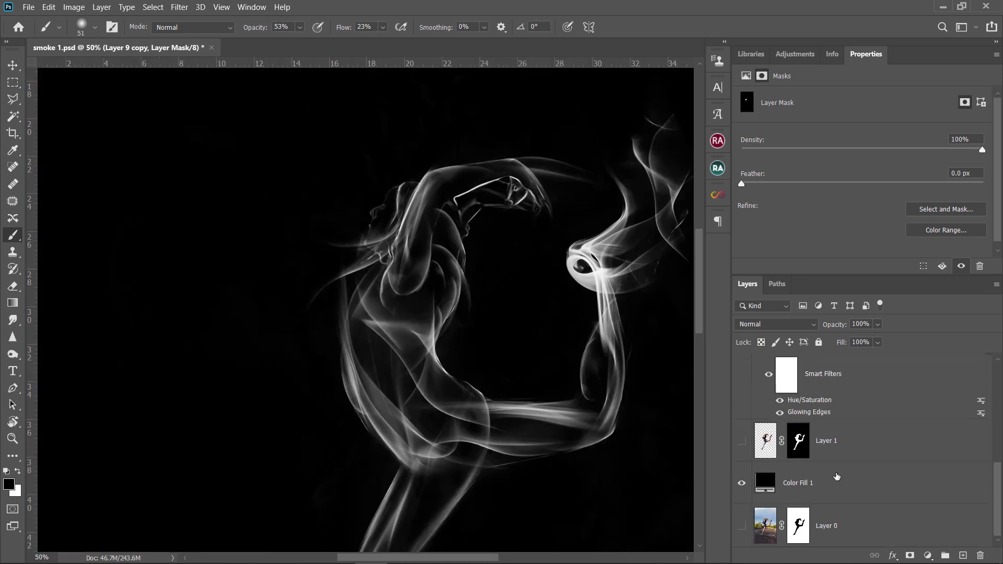
pyautogui.moveTo(633, 370); pyautogui.dragTo(534, 403)
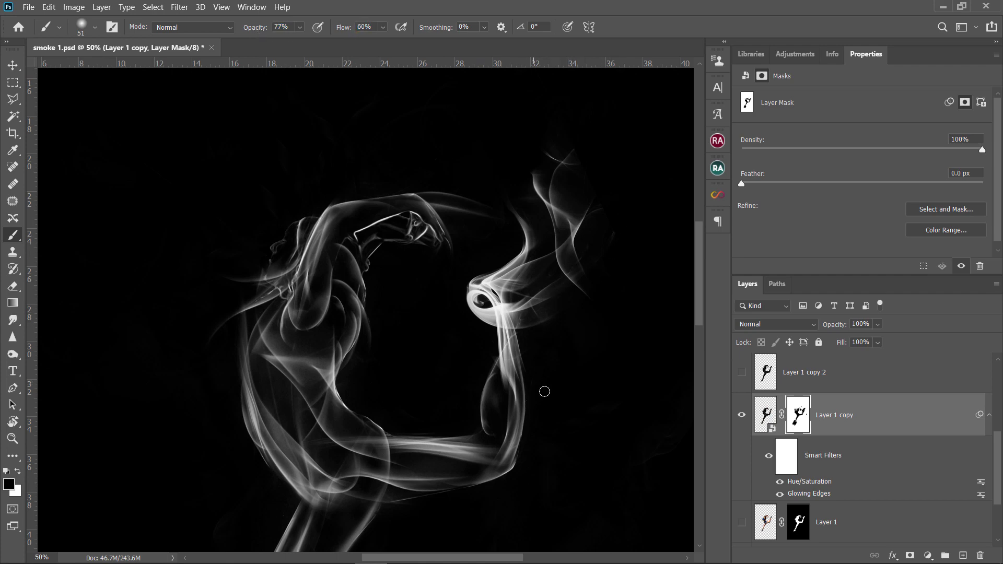
pyautogui.hotkey('ctrl', '-')
pyautogui.hotkey('ctrl', '-')
pyautogui.hotkey('ctrl', '-')
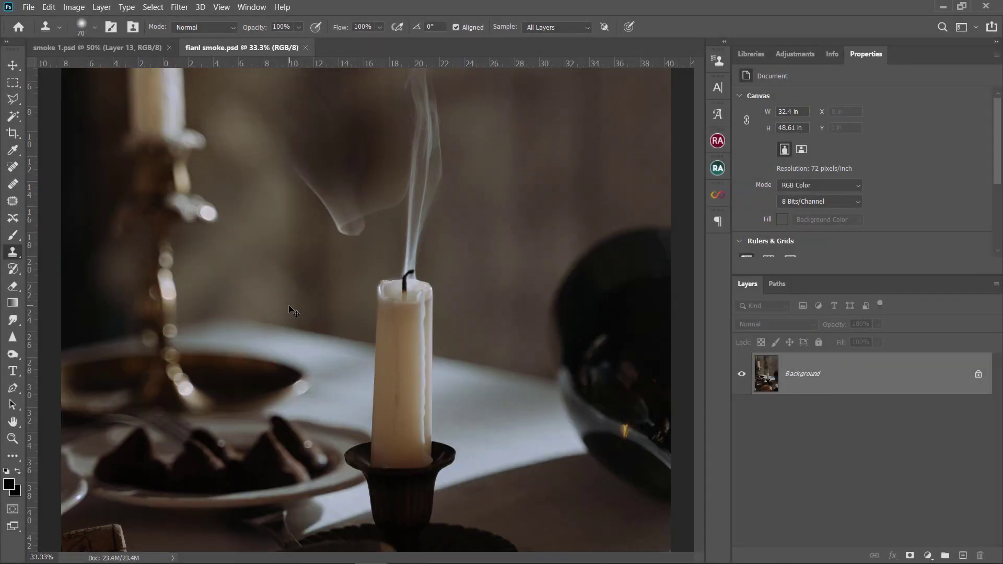
# Clone away the smoke just above and left of the candle wick
pyautogui.hotkey('ctrl', '+')
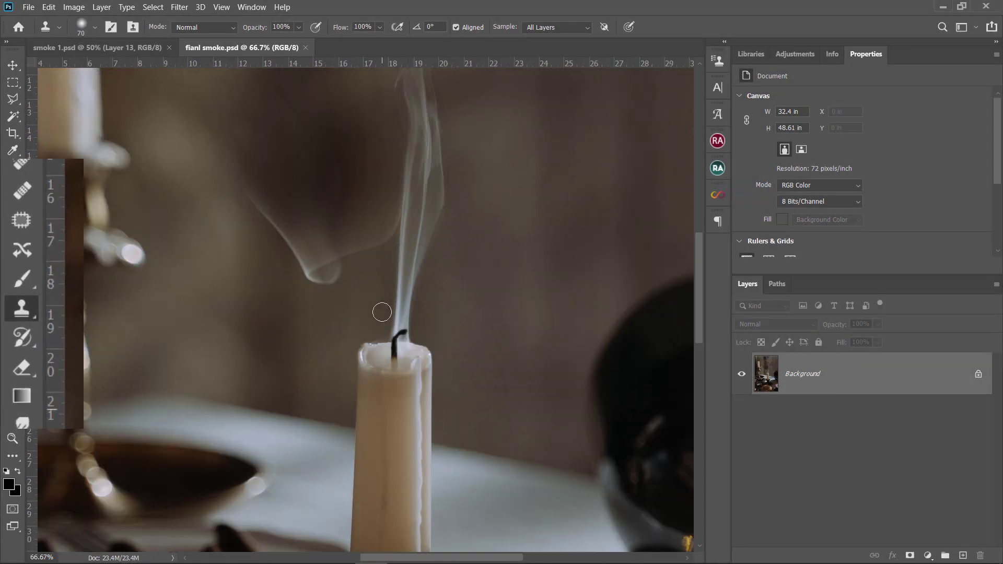
pyautogui.keyDown('alt'); pyautogui.click(510, 302); pyautogui.keyUp('alt')
pyautogui.moveTo(400, 313); pyautogui.dragTo(392, 320)
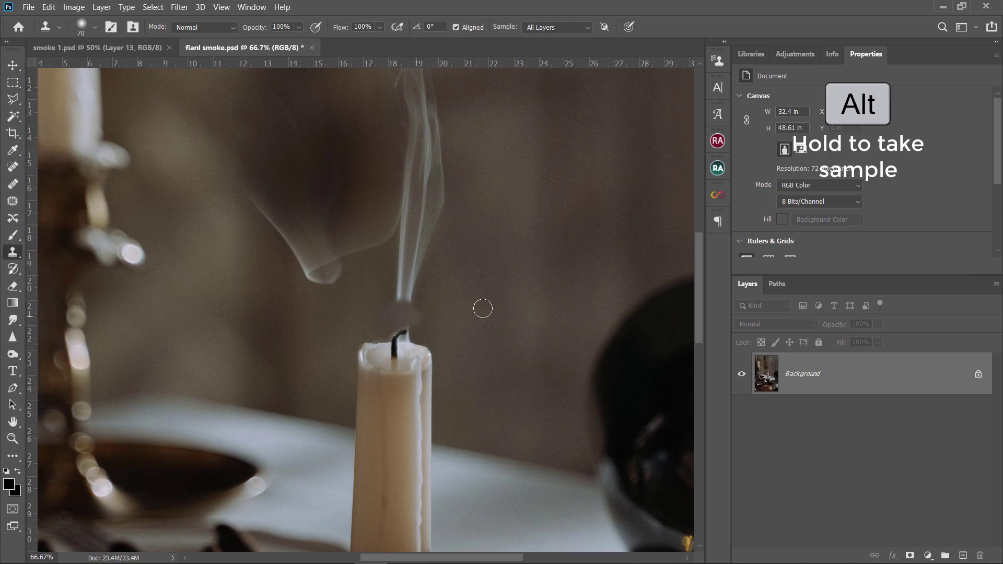
pyautogui.moveTo(354, 335); pyautogui.dragTo(379, 326)
pyautogui.rightClick(472, 232)
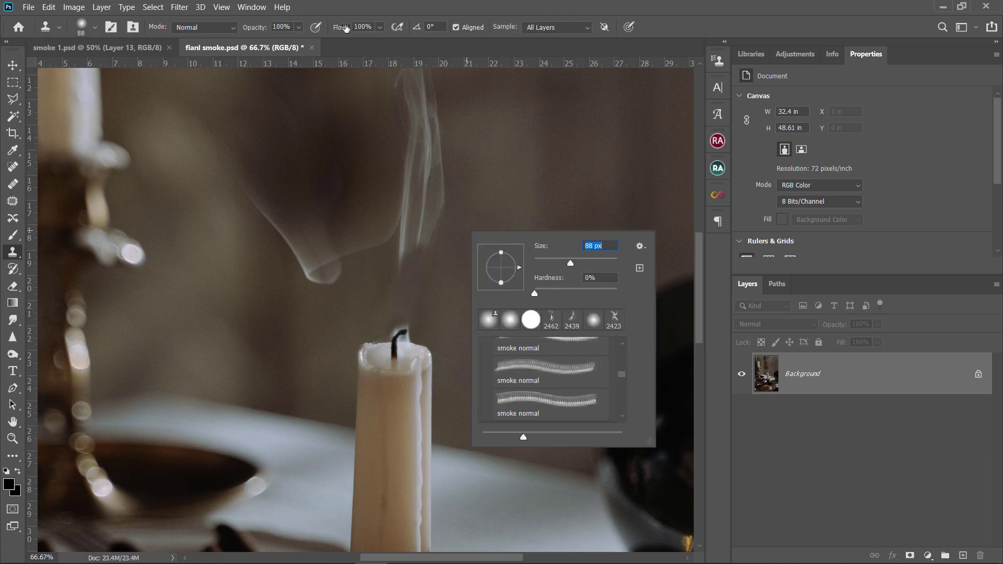
pyautogui.moveTo(401, 279); pyautogui.dragTo(404, 266)
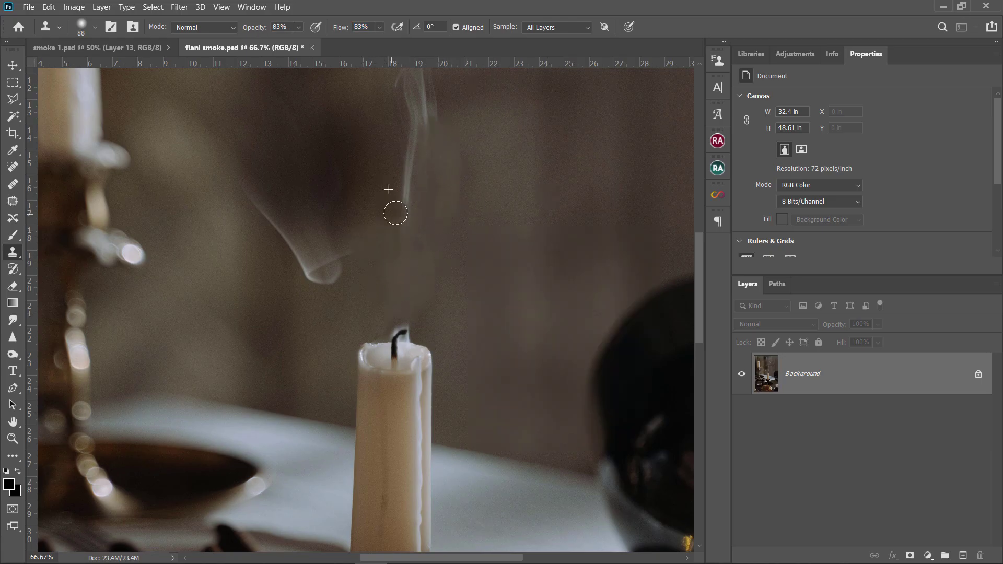
pyautogui.scroll(5, 500, 323)
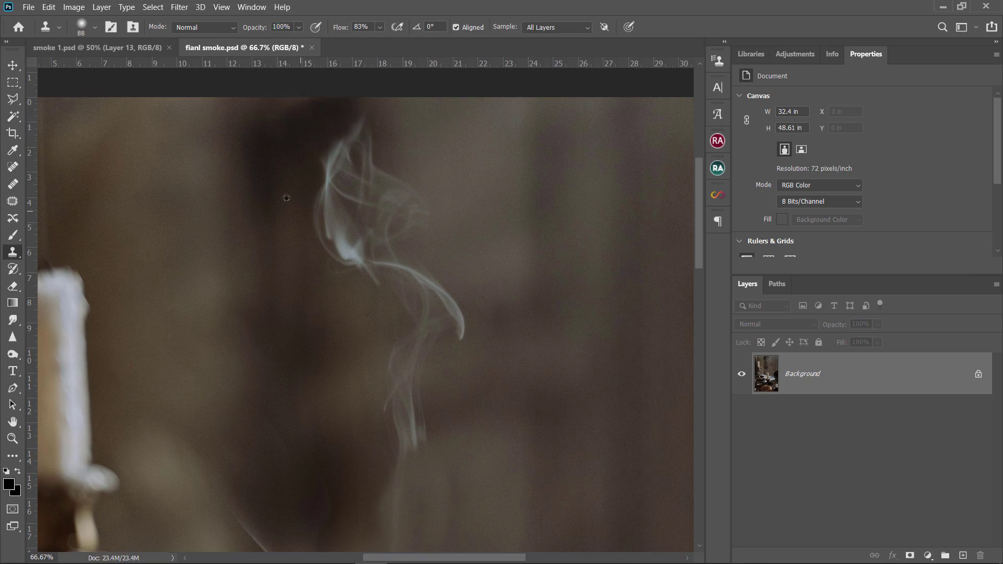
# Spot-heal away the remaining smoke trail above the candle
pyautogui.press('j')
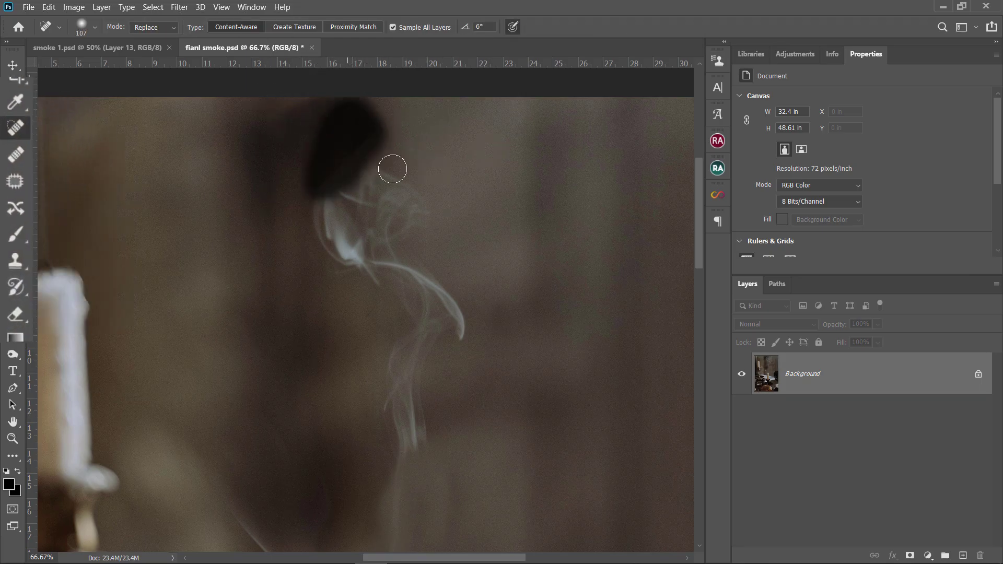
pyautogui.moveTo(340, 156); pyautogui.dragTo(515, 197)
pyautogui.moveTo(334, 193); pyautogui.dragTo(455, 337)
pyautogui.moveTo(511, 226); pyautogui.dragTo(389, 307)
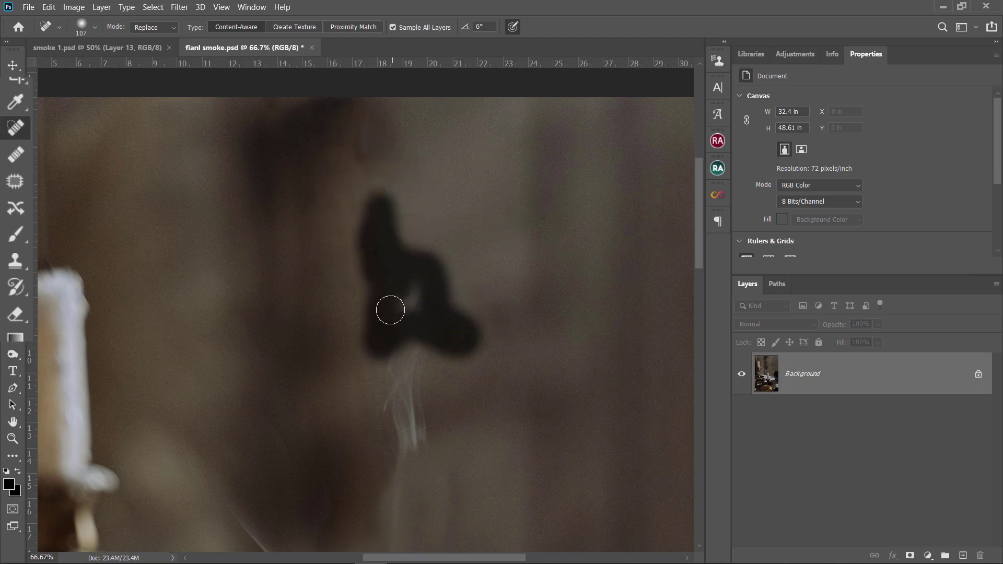
pyautogui.scroll(-3, 389, 307)
pyautogui.moveTo(417, 418); pyautogui.dragTo(425, 97)
pyautogui.hscroll(-1, 550, 206)
pyautogui.scroll(-2, 551, 206)
pyautogui.moveTo(414, 404); pyautogui.dragTo(298, 224)
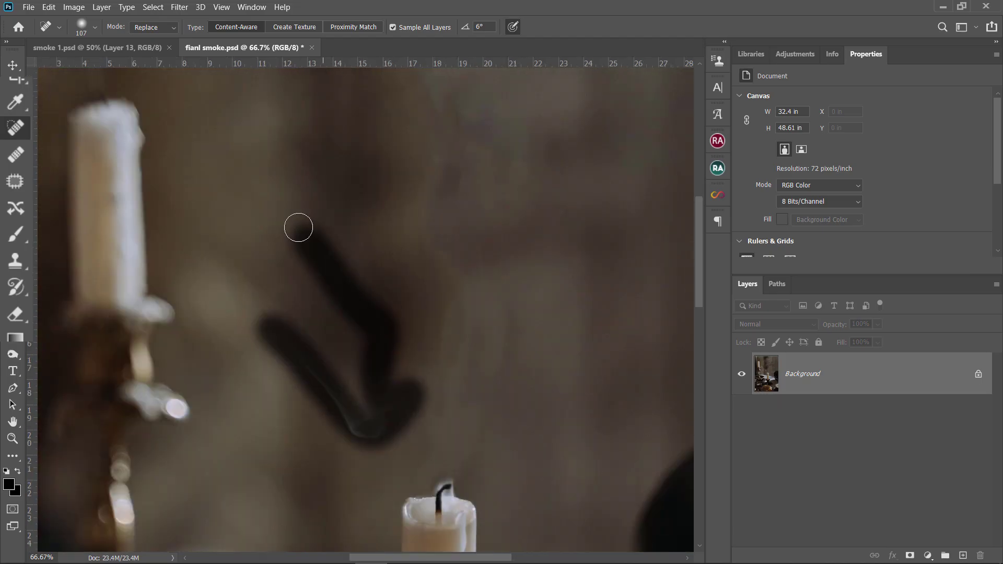
pyautogui.moveTo(360, 413)
pyautogui.mouseDown()
pyautogui.moveTo(385, 331)
pyautogui.moveTo(428, 271)
pyautogui.mouseUp()
# Switch to the Healing Brush and scroll to check the cleaned background
pyautogui.hotkey('shift', 'j')
pyautogui.scroll(2, 551, 341)
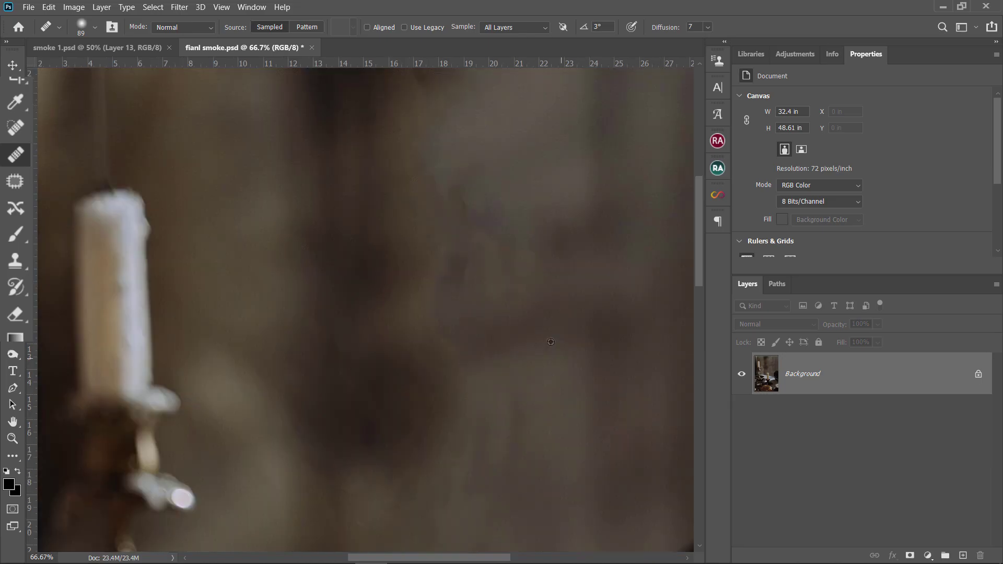
pyautogui.scroll(3, 560, 268)
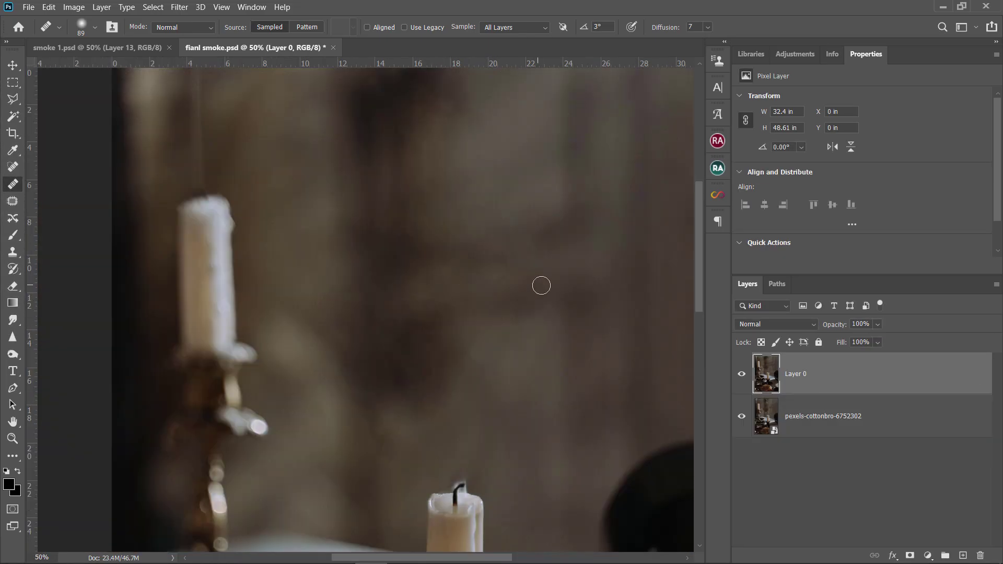
pyautogui.scroll(-2, 541, 285)
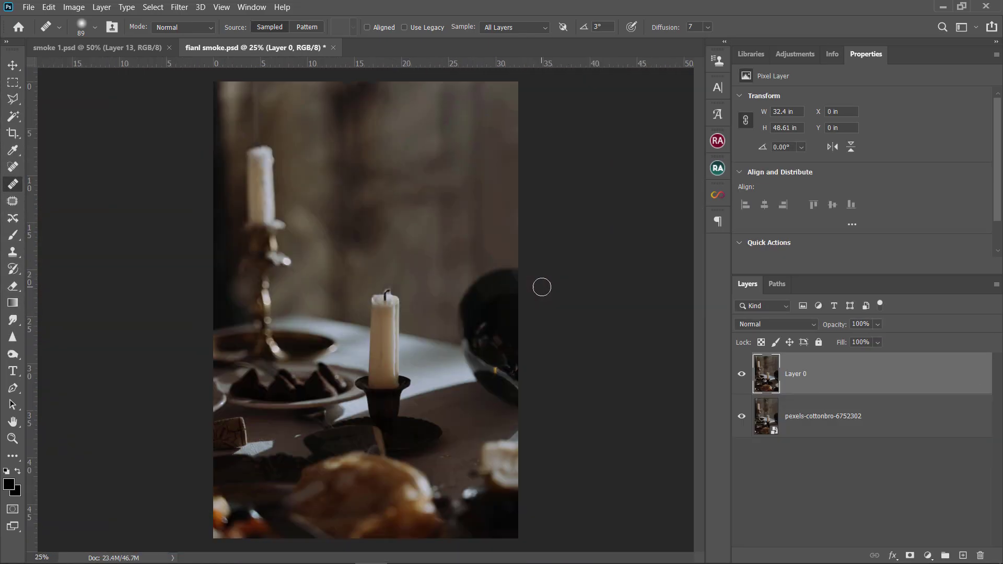
# Bring a merged copy of the smoke figure into the candle photo and blend it in Screen mode
pyautogui.click(148, 48)
pyautogui.press('v')
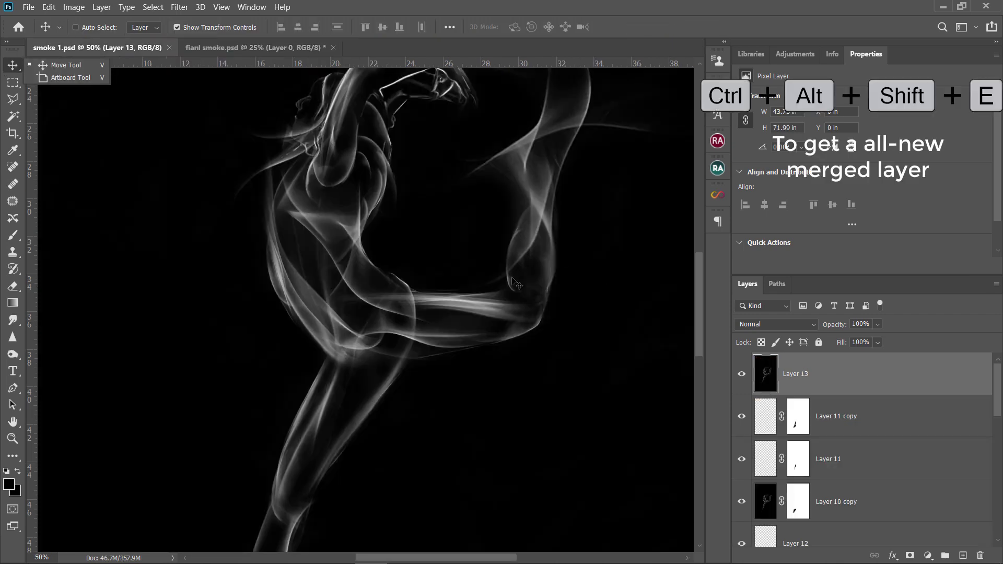
pyautogui.moveTo(322, 266)
pyautogui.mouseDown()
pyautogui.moveTo(285, 52)
pyautogui.moveTo(338, 241)
pyautogui.mouseUp()
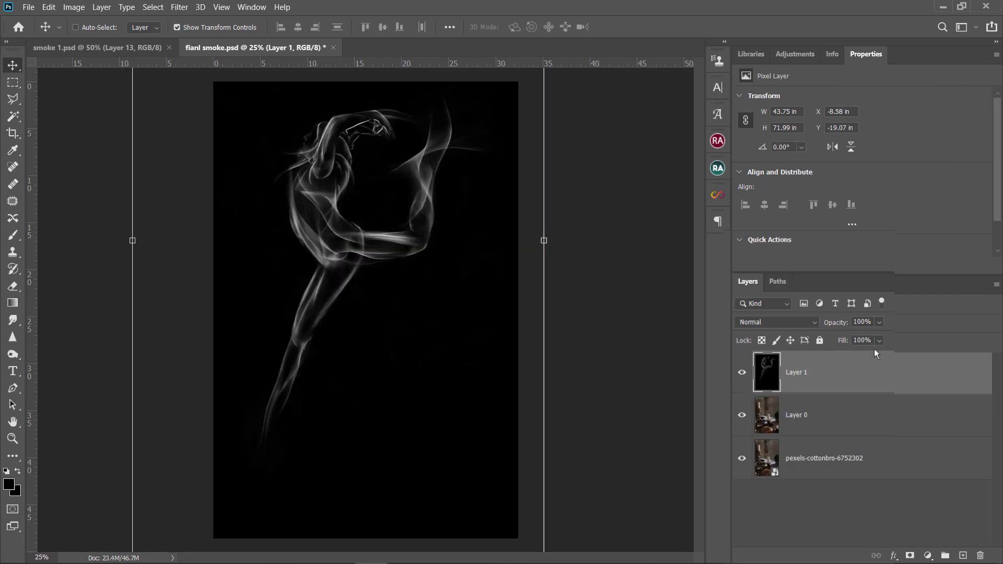
pyautogui.click(821, 251)
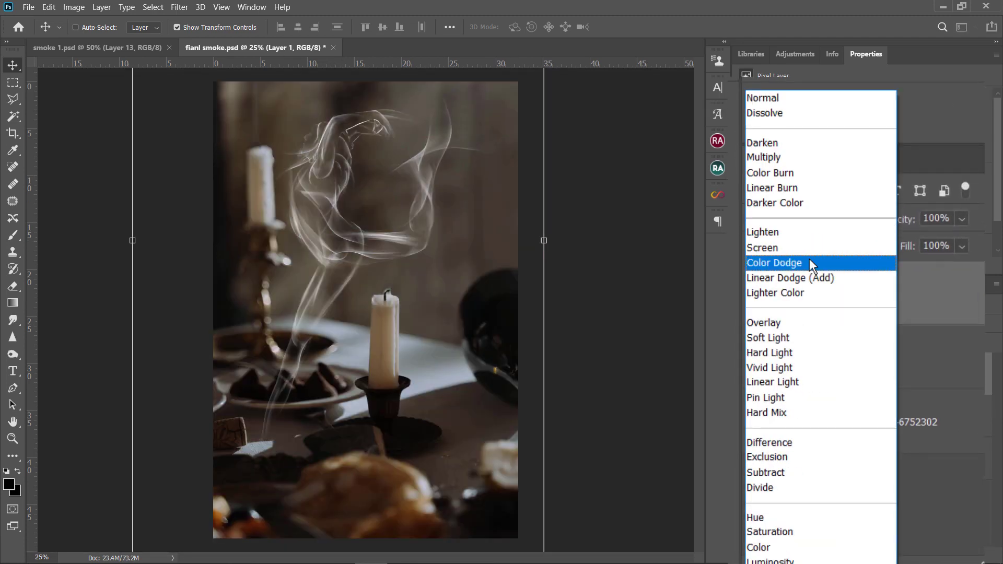
pyautogui.click(809, 261)
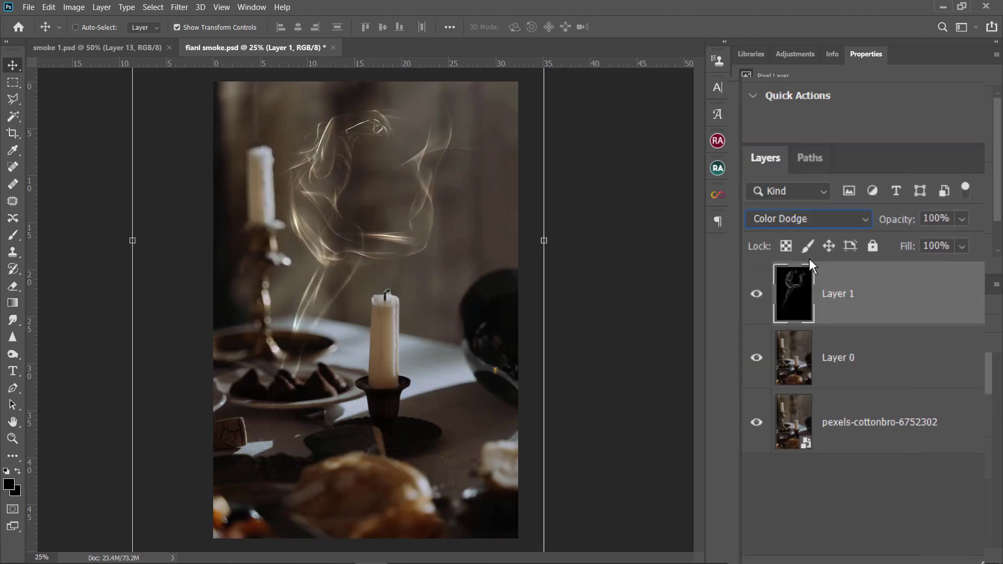
pyautogui.click(818, 215)
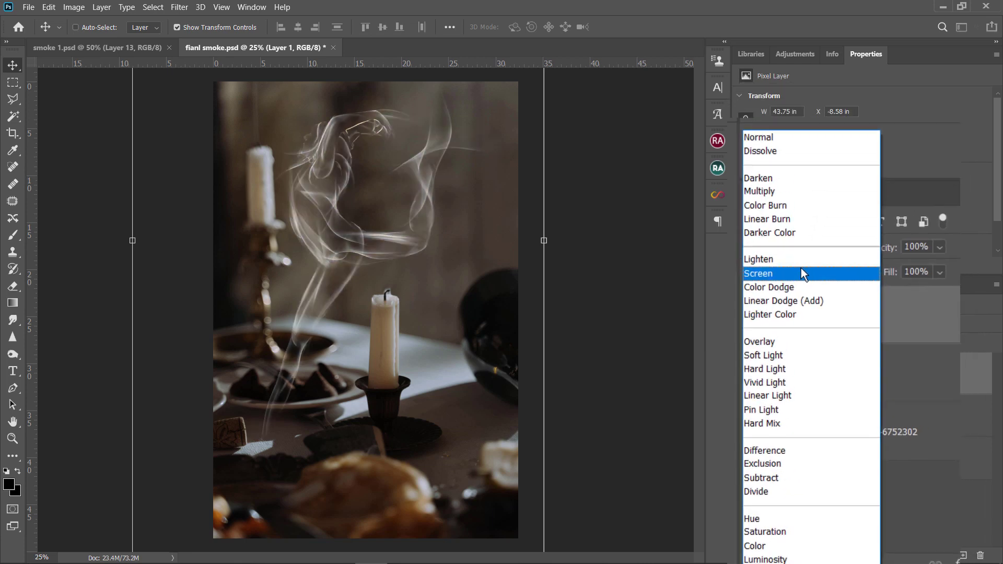
pyautogui.click(778, 339)
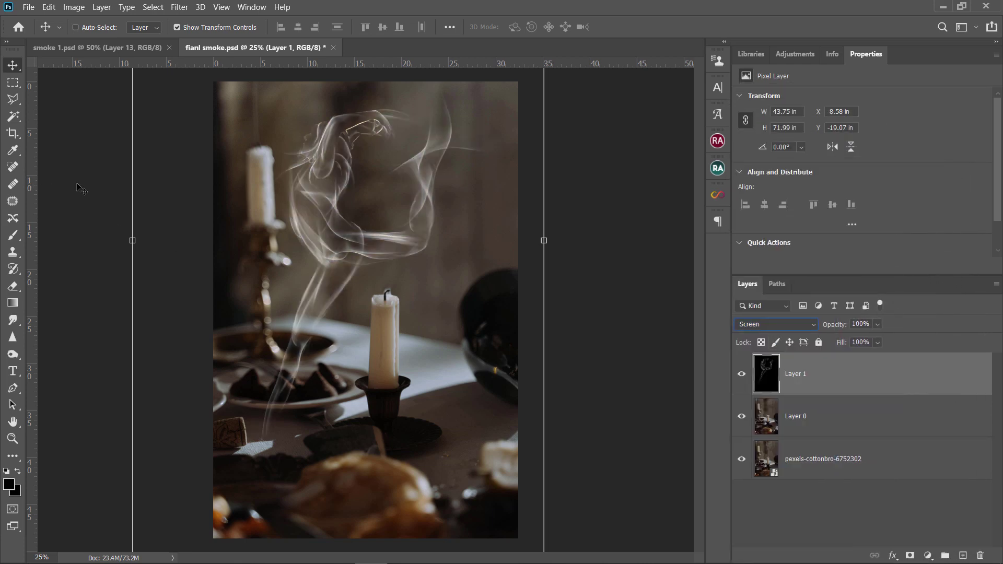
# Shrink the smoke figure to about 43%, tilt it 12 degrees, and place it above the wick
pyautogui.hotkey('ctrl', 't')
pyautogui.moveTo(127, 239); pyautogui.dragTo(361, 233)
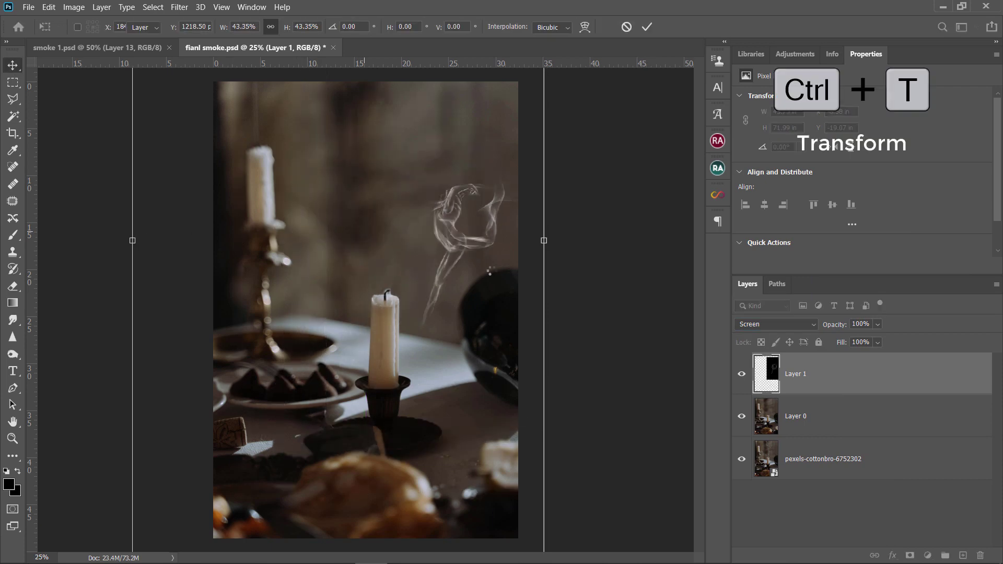
pyautogui.press('Return')
pyautogui.moveTo(491, 224); pyautogui.dragTo(452, 194)
pyautogui.moveTo(524, 374); pyautogui.dragTo(619, 238)
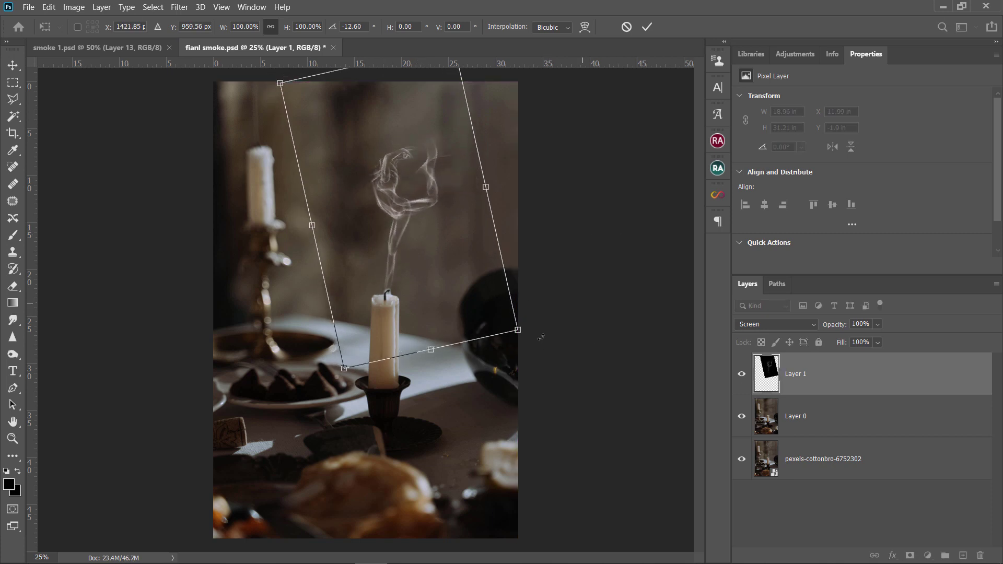
pyautogui.press('Return')
pyautogui.moveTo(422, 218); pyautogui.dragTo(427, 217)
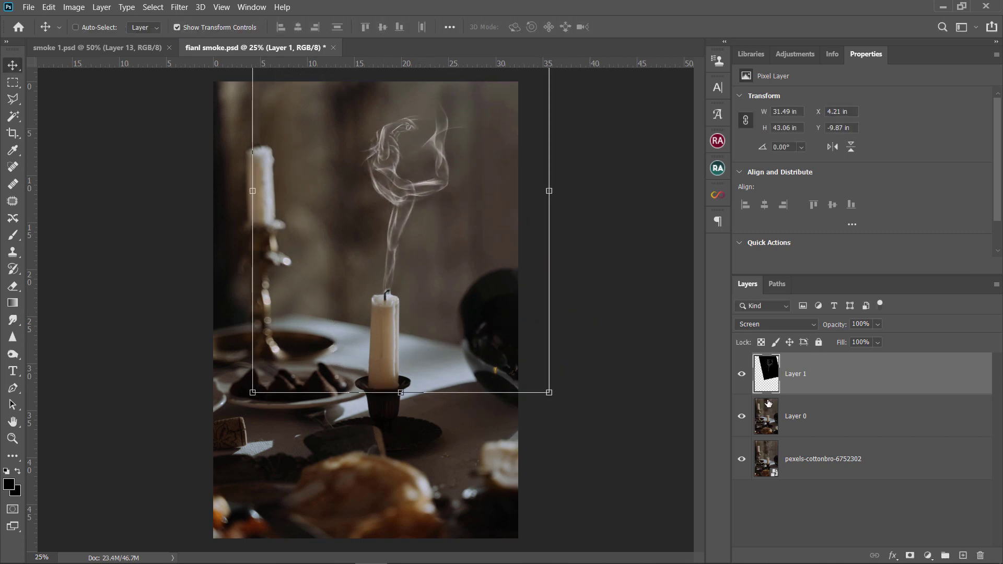
pyautogui.click(835, 416)
# Add a layer mask to the candle photo and set the brush to 86% opacity, 48% flow
pyautogui.press('b')
pyautogui.click(910, 555)
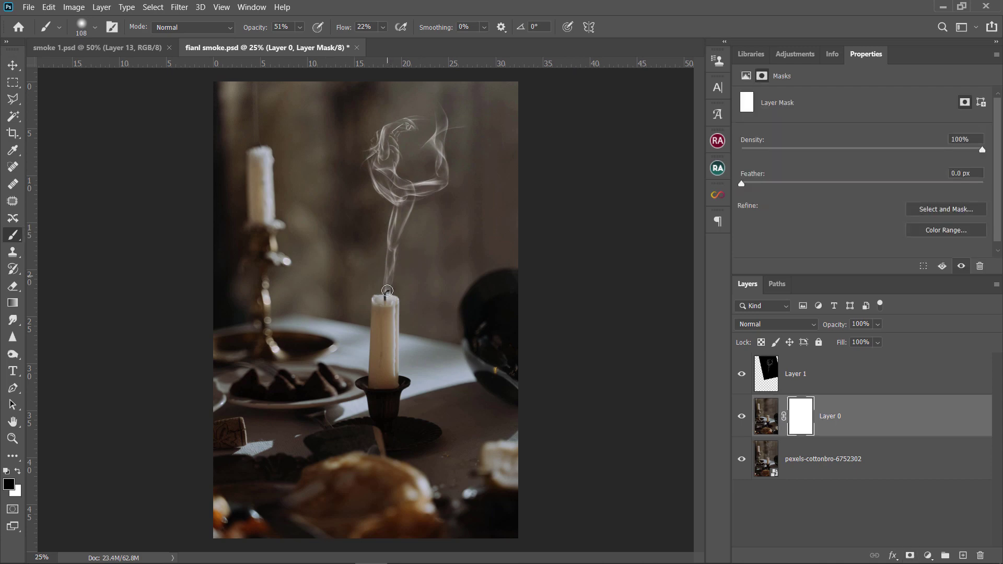
pyautogui.hotkey('ctrl', '+')
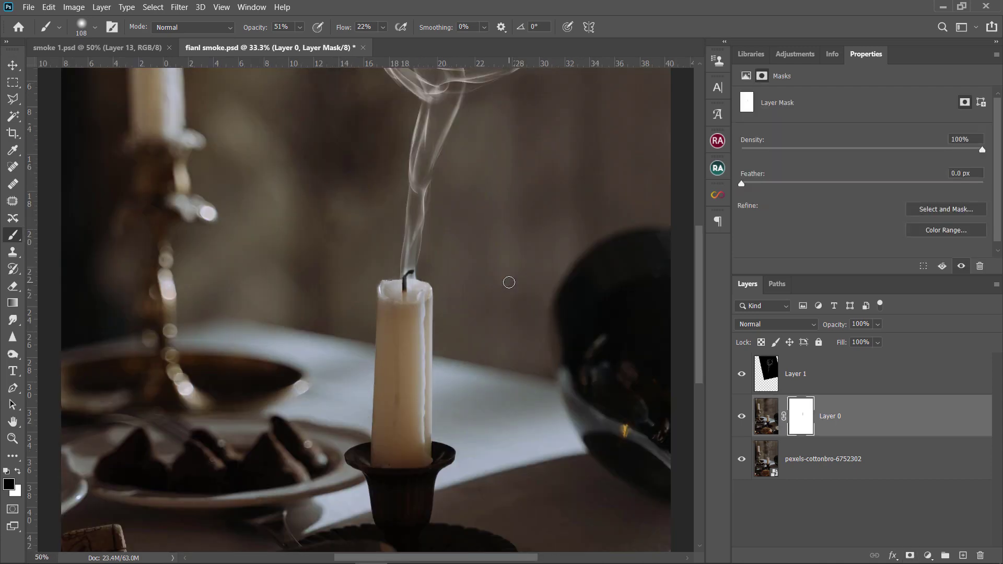
pyautogui.moveTo(508, 324)
pyautogui.mouseDown()
pyautogui.moveTo(444, 344)
pyautogui.moveTo(405, 293)
pyautogui.mouseUp()
pyautogui.scroll(2, 477, 307)
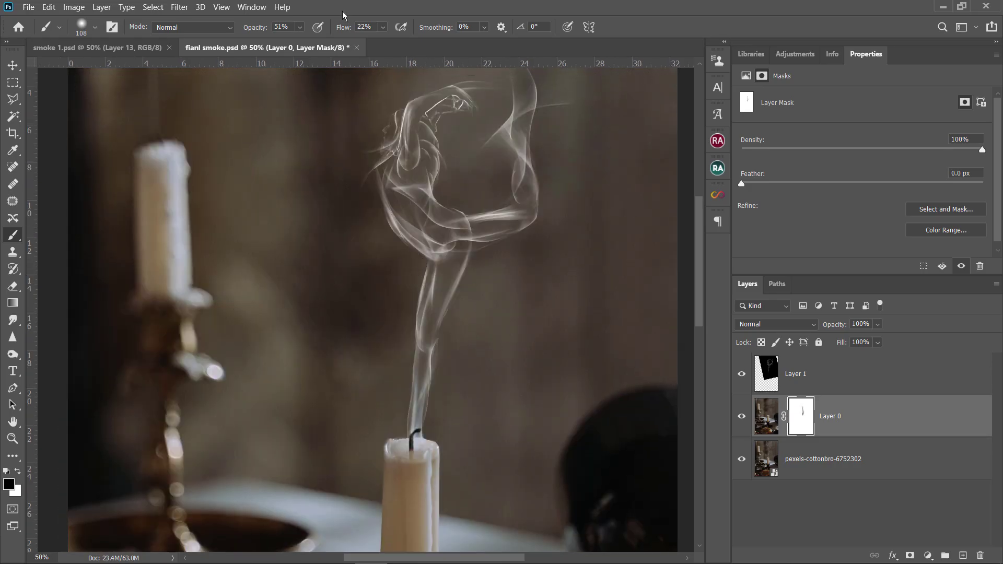
pyautogui.press('8')
pyautogui.press('6')
pyautogui.hotkey('shift', '4')
pyautogui.hotkey('shift', '8')
# Paint on the mask to restore original smoke wisps along and left of the figure's trail
pyautogui.moveTo(418, 219); pyautogui.dragTo(465, 151)
pyautogui.scroll(3, 610, 321)
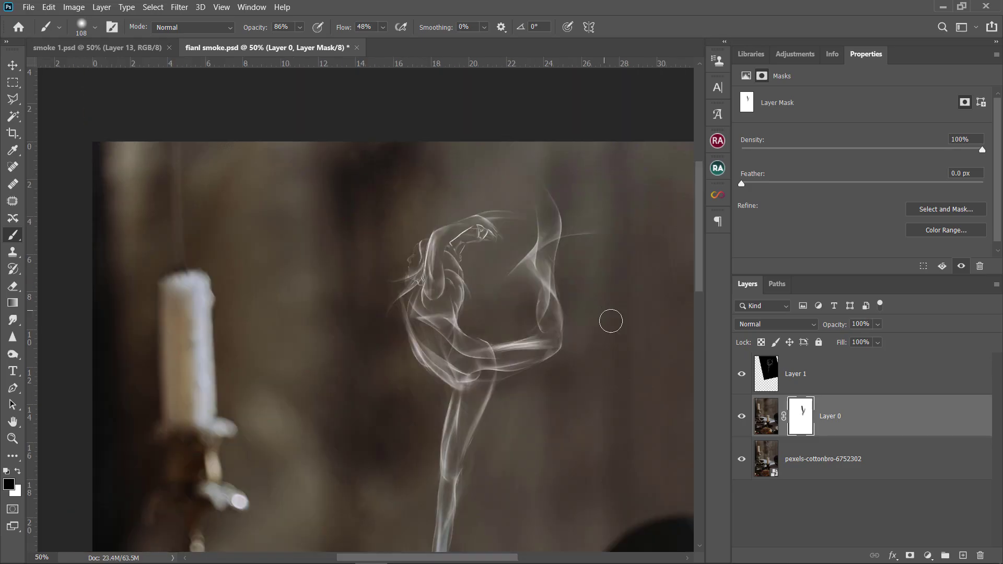
pyautogui.moveTo(334, 464); pyautogui.dragTo(386, 515)
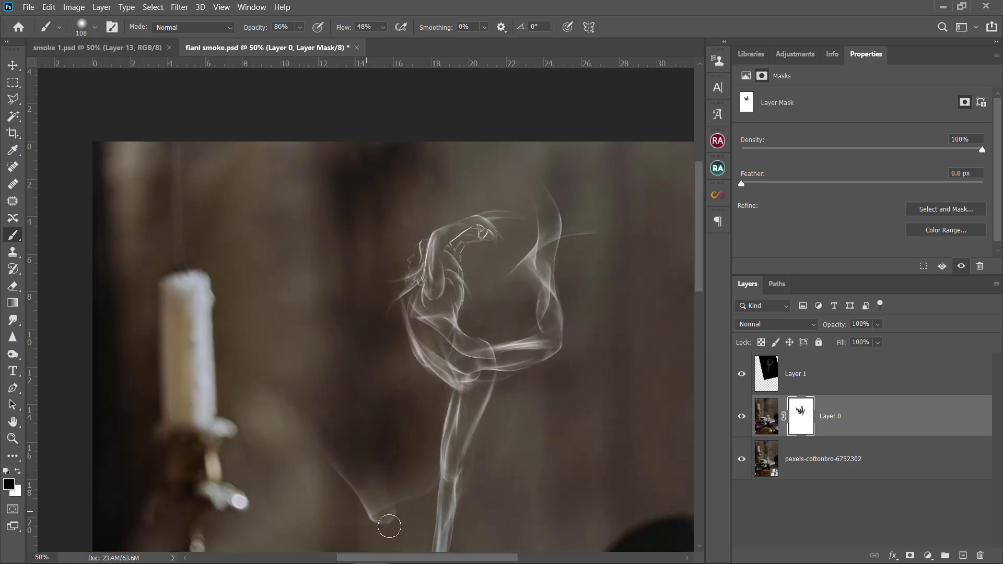
pyautogui.scroll(-3, 492, 392)
pyautogui.scroll(4, 483, 277)
pyautogui.press('x')
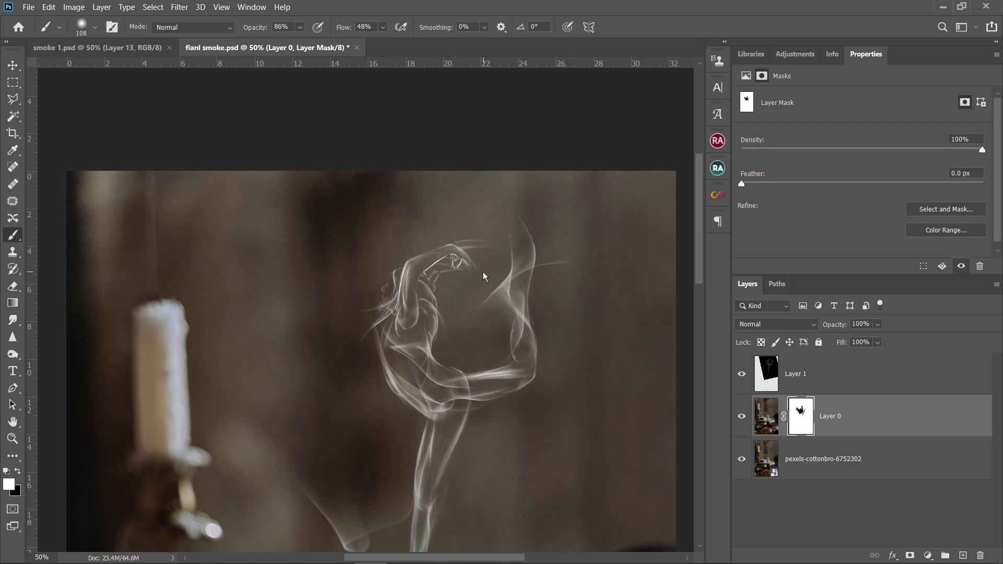
pyautogui.hotkey('ctrl', '-')
pyautogui.hotkey('ctrl', '-')
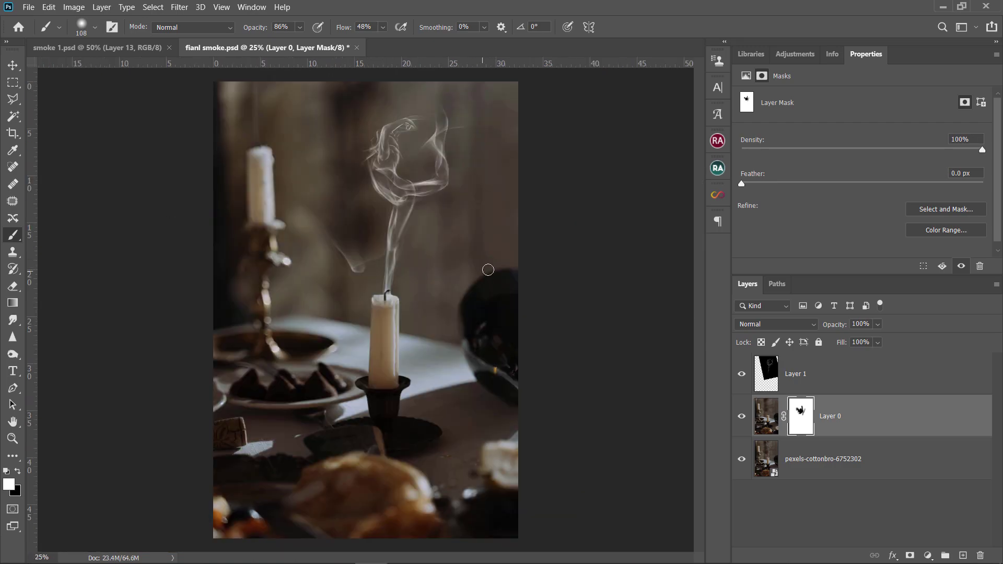